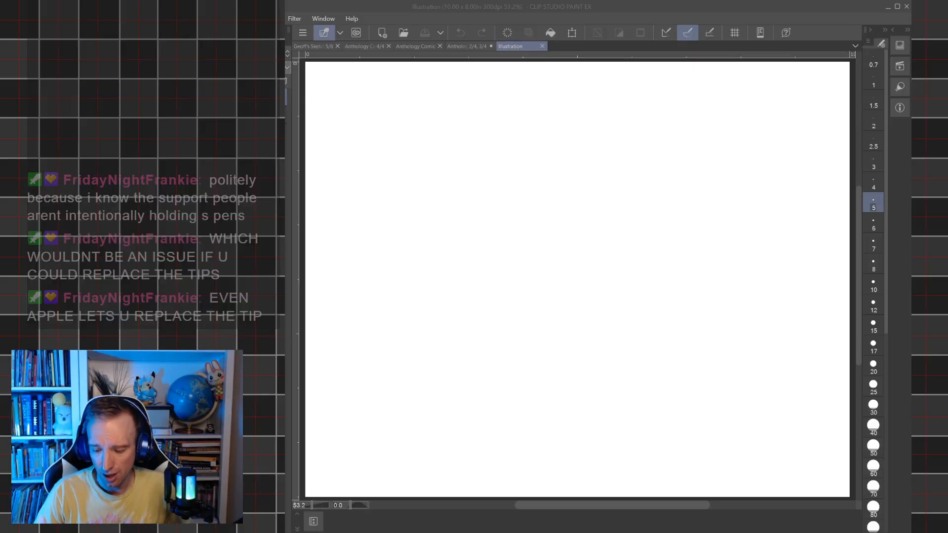
- Paste the red and yellow character reference image and transform it to be slightly larger and inset from the canvas's upper-left corner
{"action": "left_click", "coordinate": [336, 4]}
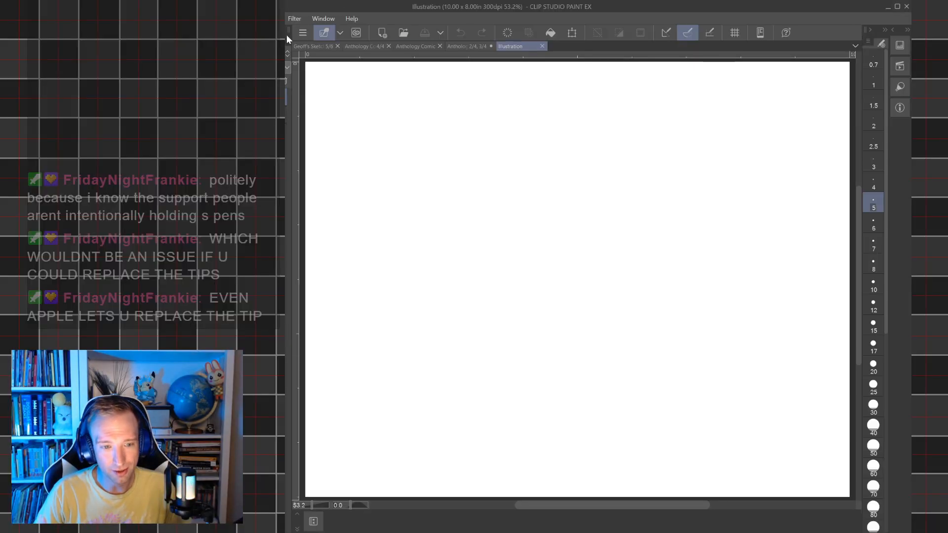
{"action": "left_click_drag", "start_coordinate": [393, 153], "coordinate": [444, 155]}
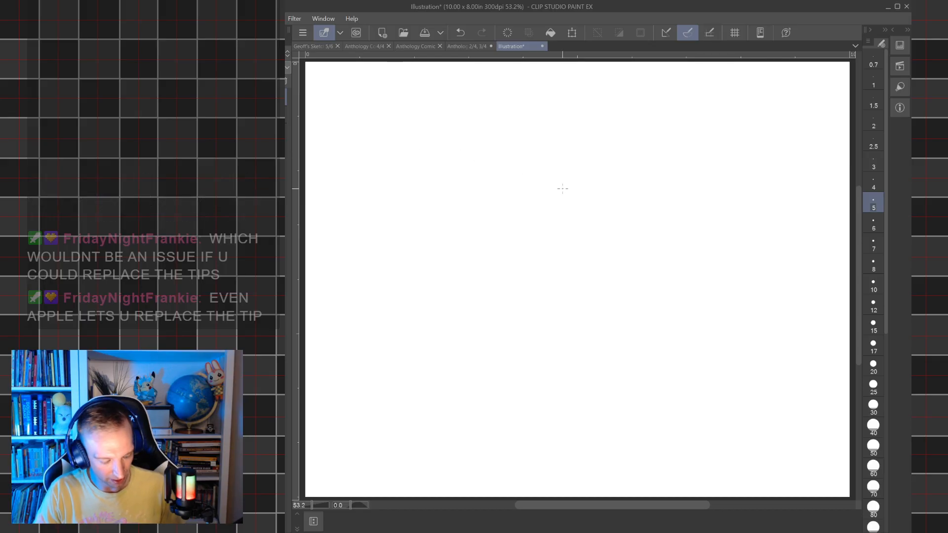
{"action": "key", "text": "ctrl+v"}
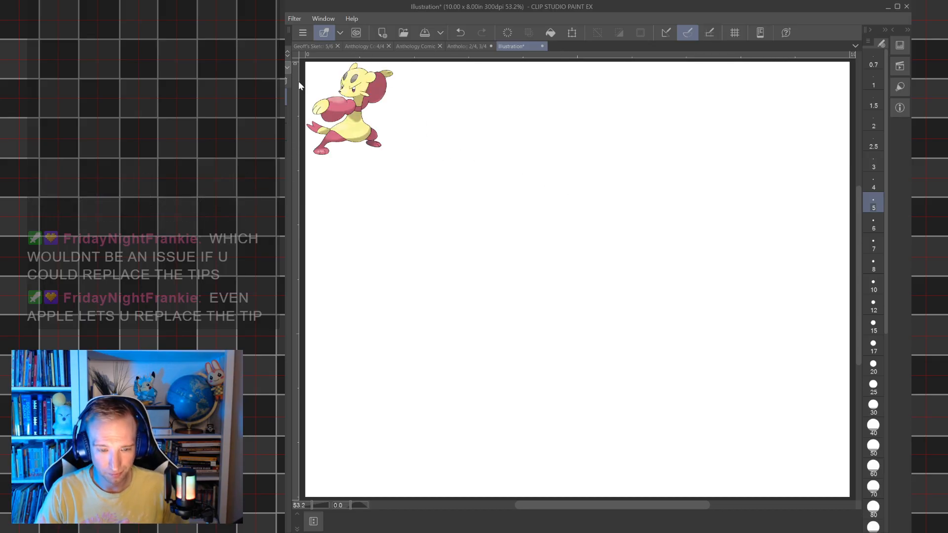
{"action": "left_click", "coordinate": [574, 37]}
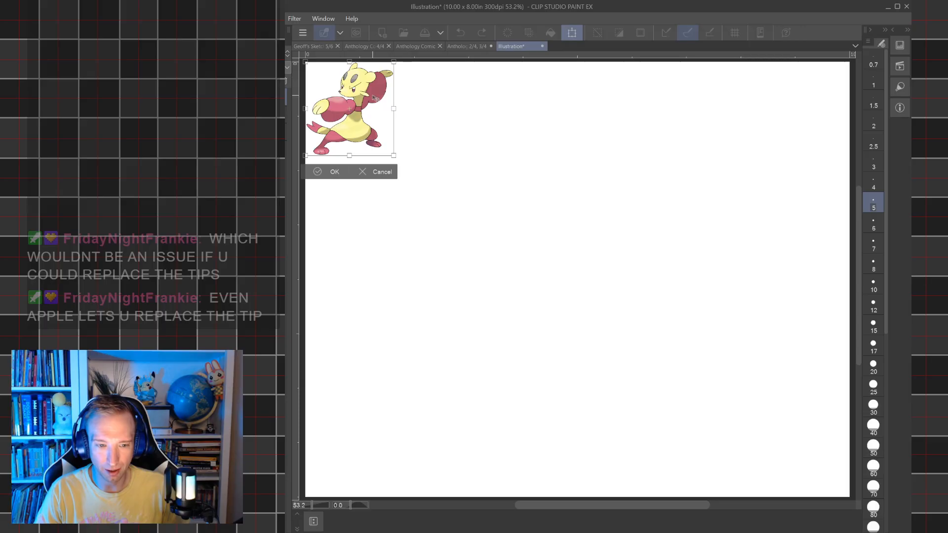
{"action": "left_click_drag", "start_coordinate": [376, 99], "coordinate": [380, 107]}
{"action": "left_click_drag", "start_coordinate": [401, 164], "coordinate": [403, 166]}
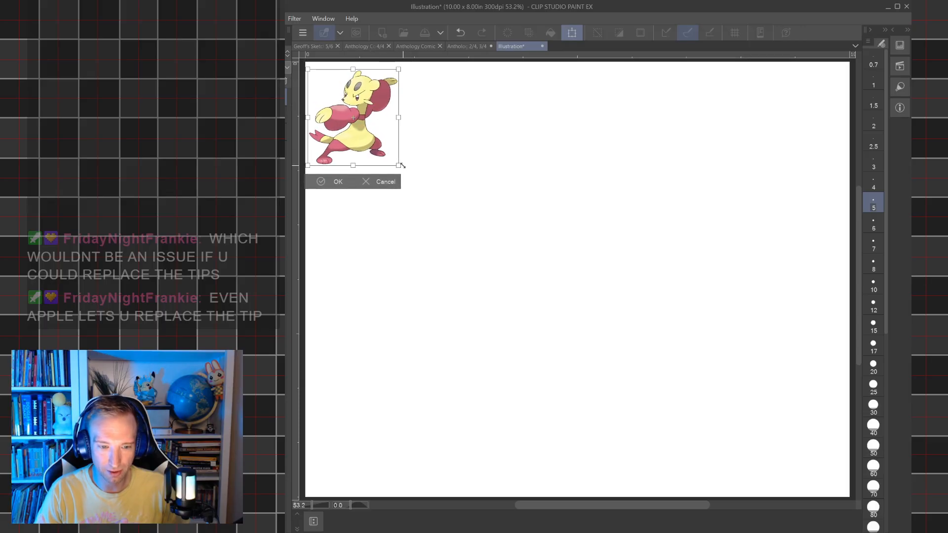
{"action": "left_click", "coordinate": [320, 181]}
- Add a text box reading "Mienfoo" and position it just below the reference image
{"action": "key", "text": "m"}
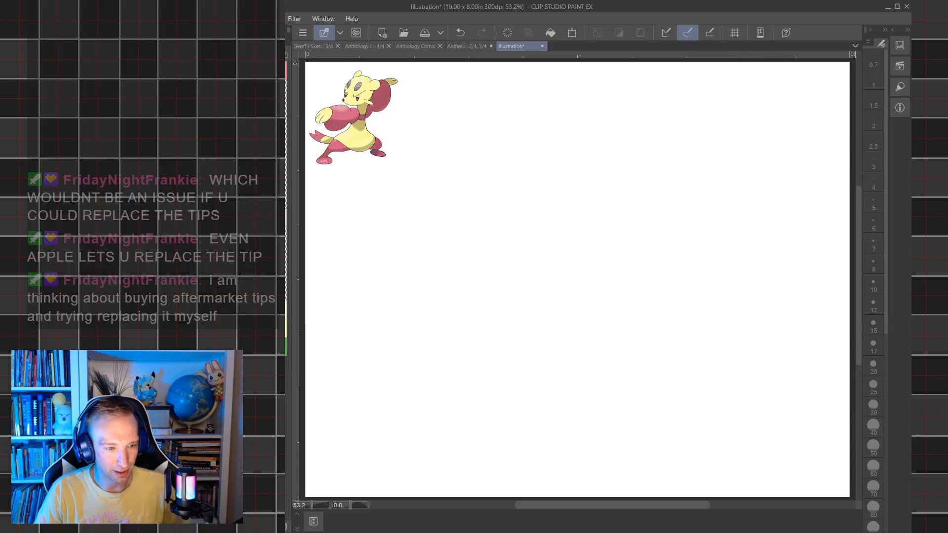
{"action": "left_click_drag", "start_coordinate": [312, 195], "coordinate": [390, 220]}
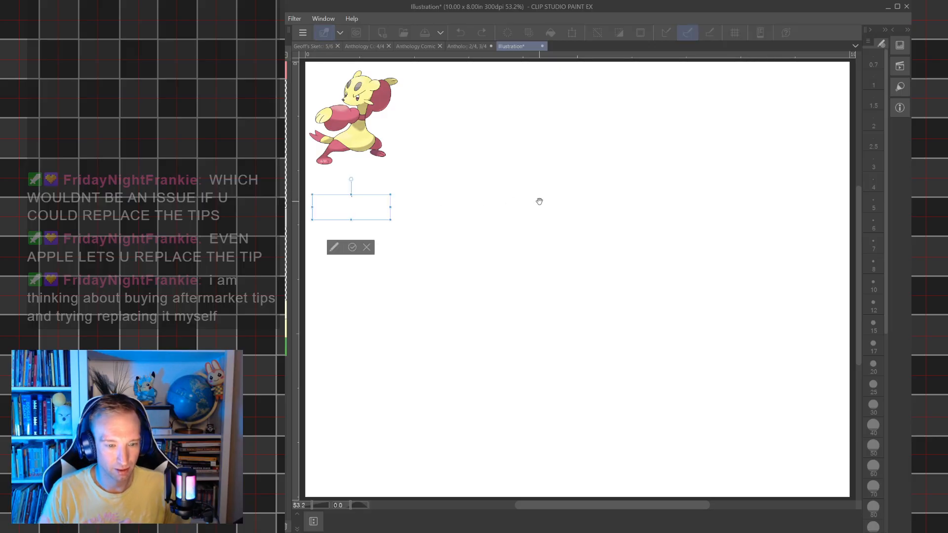
{"action": "type", "text": "Mie"}
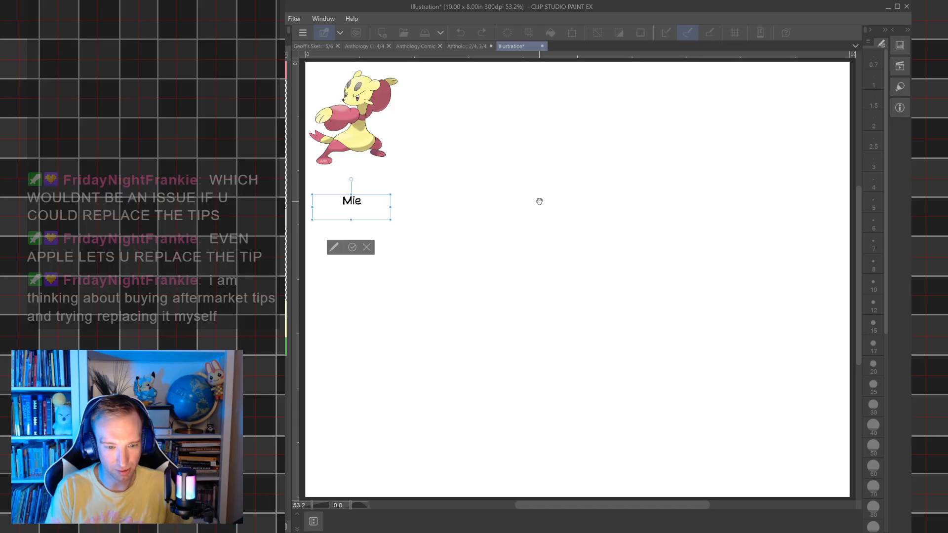
{"action": "type", "text": "nfoo"}
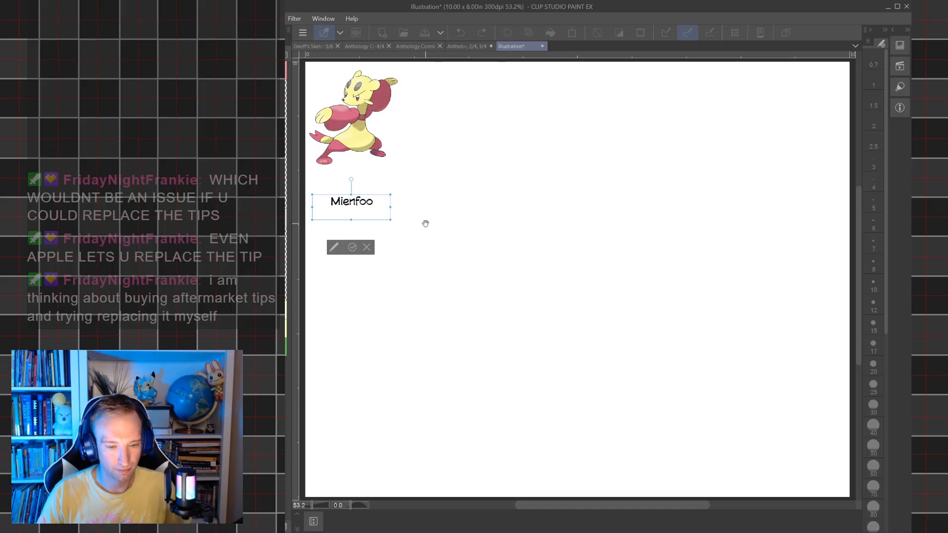
{"action": "left_click", "coordinate": [354, 248]}
{"action": "left_click_drag", "start_coordinate": [366, 197], "coordinate": [366, 181]}
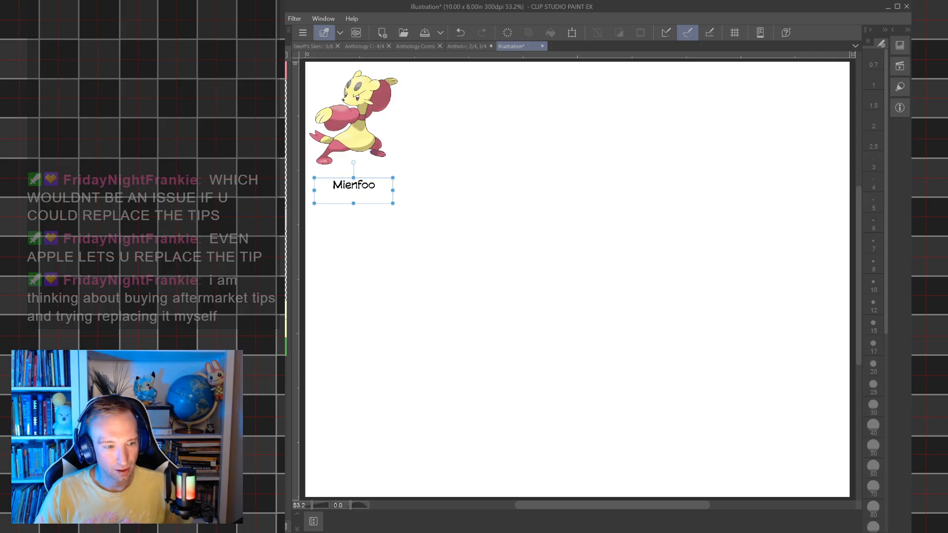
- Try a short vertical pencil stroke at brush size 30 on the lower-right part of the canvas and undo it
{"action": "left_click", "coordinate": [285, 114]}
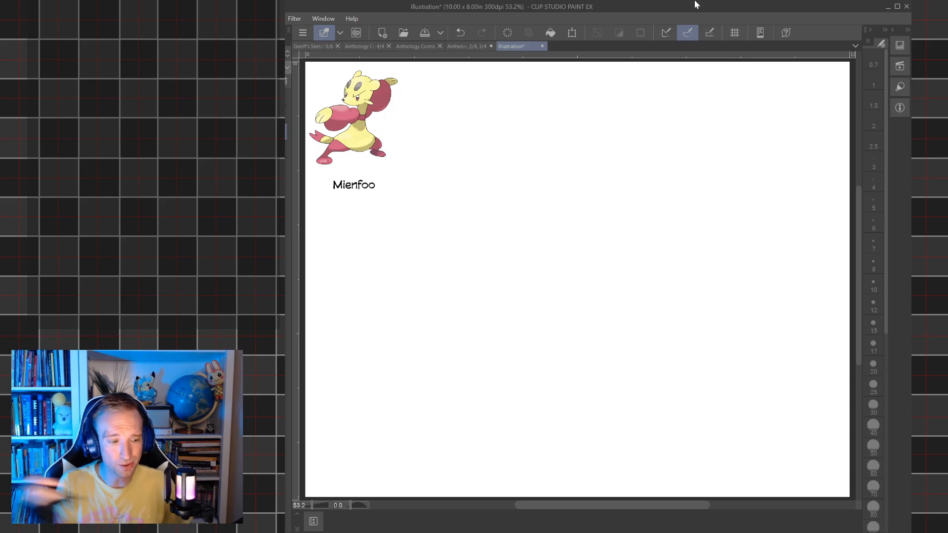
{"action": "key", "text": "p"}
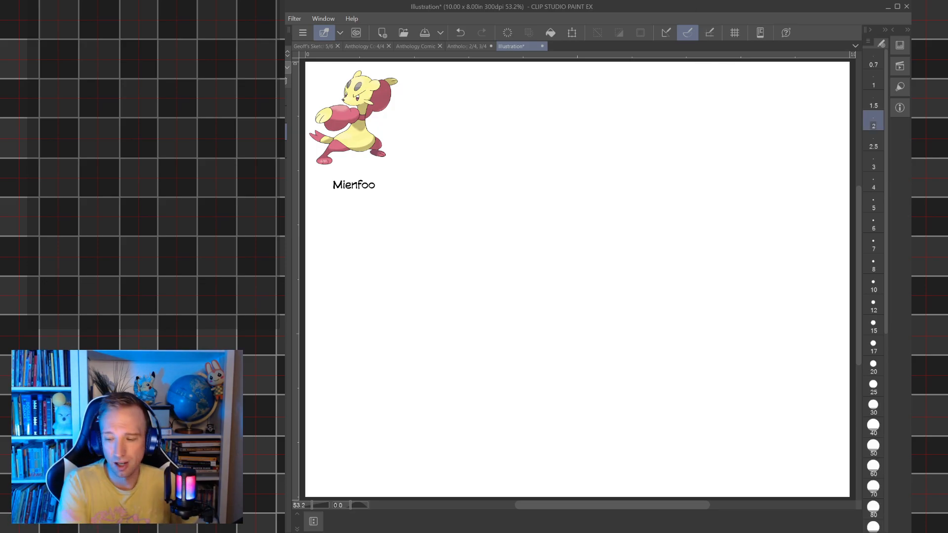
{"action": "left_click", "coordinate": [878, 393]}
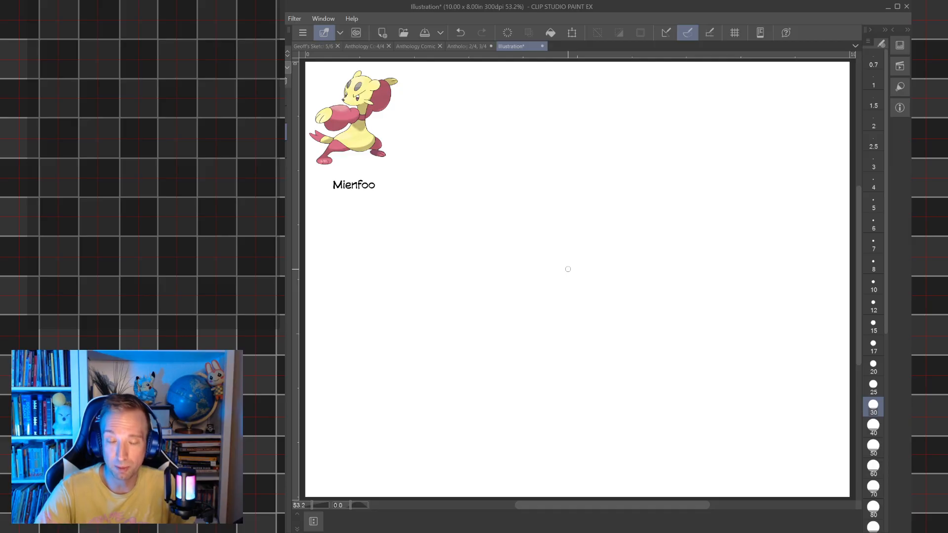
{"action": "key", "text": "minus"}
{"action": "mouse_move", "coordinate": [568, 269]}
{"action": "left_mouse_down"}
{"action": "mouse_move", "coordinate": [597, 239]}
{"action": "mouse_move", "coordinate": [576, 286]}
{"action": "mouse_move", "coordinate": [548, 303]}
{"action": "mouse_move", "coordinate": [572, 255]}
{"action": "left_mouse_up"}
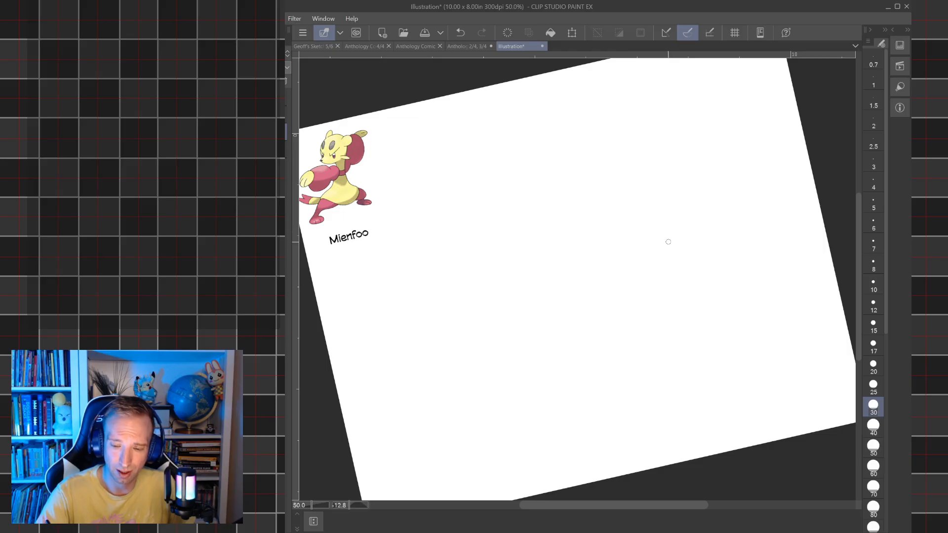
{"action": "mouse_move", "coordinate": [667, 360]}
{"action": "left_mouse_down"}
{"action": "mouse_move", "coordinate": [666, 394]}
{"action": "mouse_move", "coordinate": [662, 299]}
{"action": "left_mouse_up"}
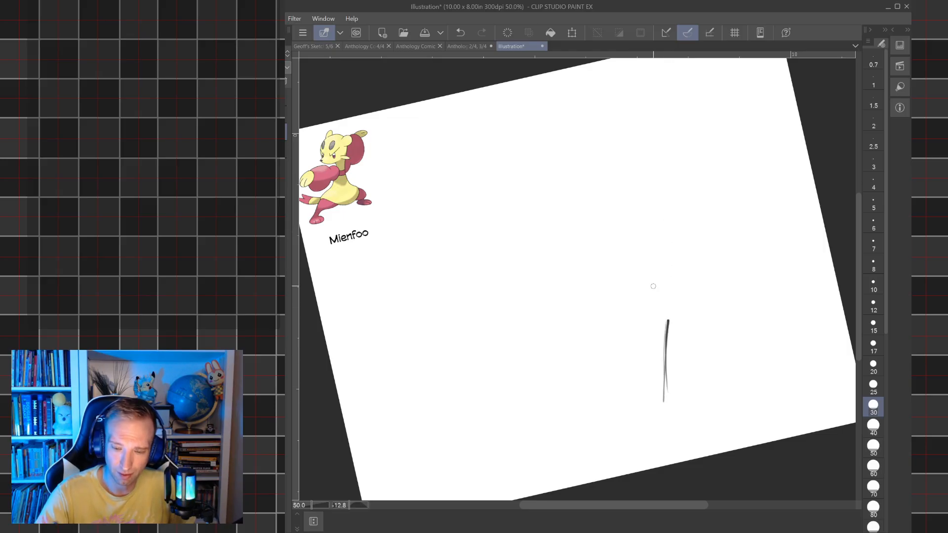
{"action": "left_click", "coordinate": [453, 30]}
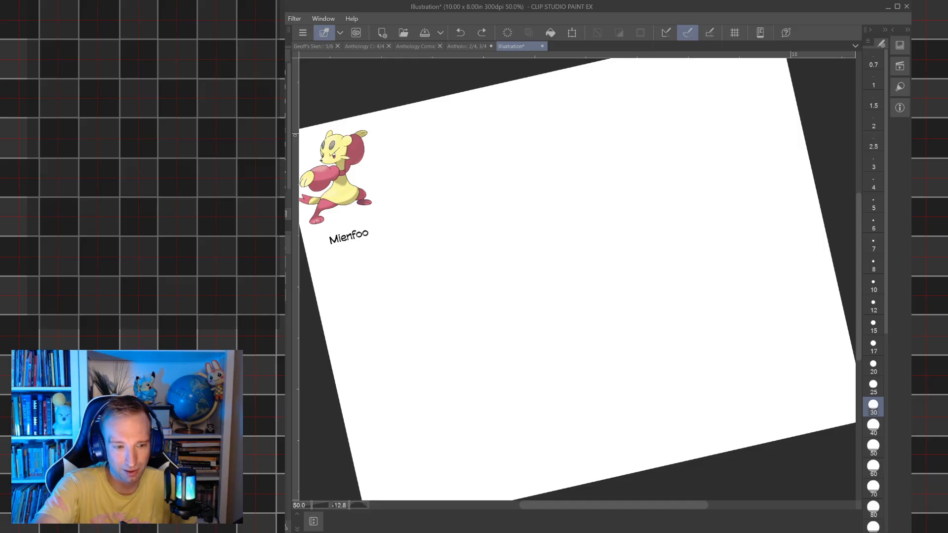
- With a size 30 sketching brush, draw the long curved outline across the canvas's right half and short crossing lines beside its bend
{"action": "left_click", "coordinate": [286, 71]}
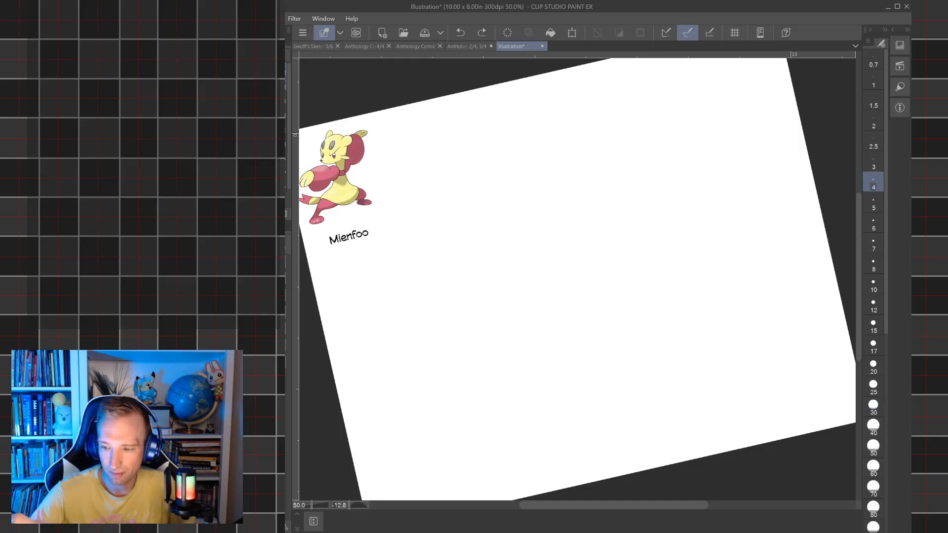
{"action": "left_click", "coordinate": [874, 406]}
{"action": "mouse_move", "coordinate": [633, 363]}
{"action": "left_mouse_down"}
{"action": "mouse_move", "coordinate": [636, 227]}
{"action": "mouse_move", "coordinate": [665, 210]}
{"action": "mouse_move", "coordinate": [703, 110]}
{"action": "mouse_move", "coordinate": [768, 65]}
{"action": "mouse_move", "coordinate": [805, 101]}
{"action": "left_mouse_up"}
{"action": "mouse_move", "coordinate": [623, 352]}
{"action": "left_mouse_down"}
{"action": "mouse_move", "coordinate": [674, 393]}
{"action": "mouse_move", "coordinate": [740, 409]}
{"action": "mouse_move", "coordinate": [797, 397]}
{"action": "mouse_move", "coordinate": [799, 411]}
{"action": "mouse_move", "coordinate": [845, 411]}
{"action": "left_mouse_up"}
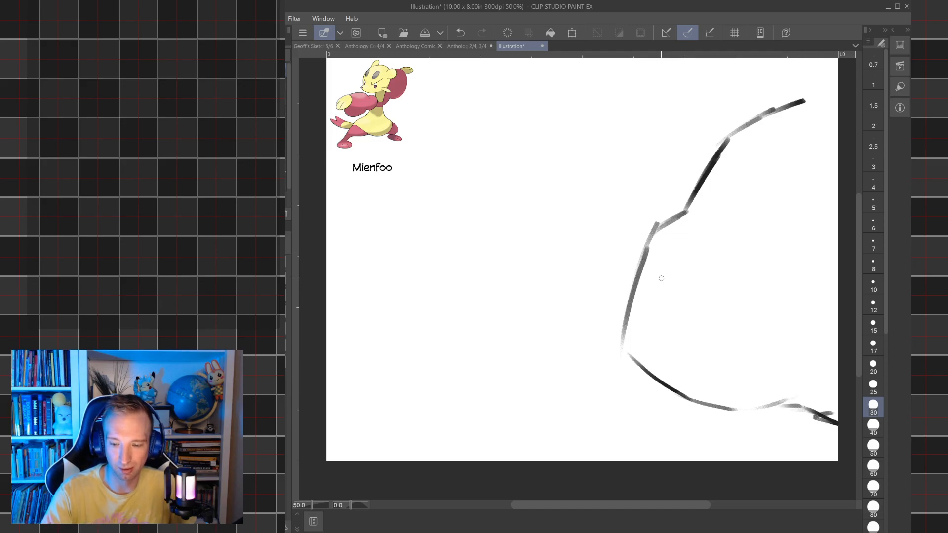
{"action": "mouse_move", "coordinate": [670, 242]}
{"action": "left_mouse_down"}
{"action": "mouse_move", "coordinate": [715, 250]}
{"action": "mouse_move", "coordinate": [735, 281]}
{"action": "left_mouse_up"}
{"action": "mouse_move", "coordinate": [669, 242]}
{"action": "left_mouse_down"}
{"action": "mouse_move", "coordinate": [713, 248]}
{"action": "mouse_move", "coordinate": [735, 282]}
{"action": "left_mouse_up"}
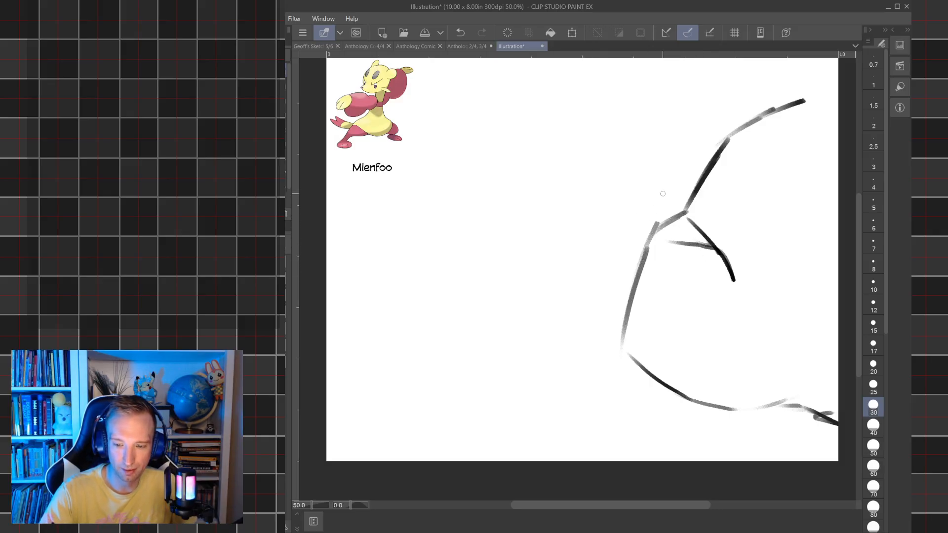
- Sketch an oval head beside the curve's bend, with a neck line and an elongated torso extending to the left
{"action": "mouse_move", "coordinate": [617, 238]}
{"action": "left_mouse_down"}
{"action": "mouse_move", "coordinate": [577, 195]}
{"action": "mouse_move", "coordinate": [603, 236]}
{"action": "mouse_move", "coordinate": [567, 203]}
{"action": "mouse_move", "coordinate": [570, 230]}
{"action": "mouse_move", "coordinate": [652, 225]}
{"action": "mouse_move", "coordinate": [624, 318]}
{"action": "left_mouse_up"}
{"action": "mouse_move", "coordinate": [635, 255]}
{"action": "left_mouse_down"}
{"action": "mouse_move", "coordinate": [607, 334]}
{"action": "mouse_move", "coordinate": [559, 374]}
{"action": "mouse_move", "coordinate": [569, 359]}
{"action": "mouse_move", "coordinate": [482, 392]}
{"action": "mouse_move", "coordinate": [498, 357]}
{"action": "mouse_move", "coordinate": [446, 389]}
{"action": "mouse_move", "coordinate": [433, 298]}
{"action": "mouse_move", "coordinate": [463, 285]}
{"action": "mouse_move", "coordinate": [574, 287]}
{"action": "mouse_move", "coordinate": [610, 242]}
{"action": "left_mouse_up"}
{"action": "left_click_drag", "start_coordinate": [552, 292], "coordinate": [545, 293]}
{"action": "mouse_move", "coordinate": [535, 293]}
{"action": "left_mouse_down"}
{"action": "mouse_move", "coordinate": [450, 284]}
{"action": "mouse_move", "coordinate": [440, 294]}
{"action": "left_mouse_up"}
{"action": "left_click_drag", "start_coordinate": [430, 335], "coordinate": [435, 281]}
{"action": "left_click_drag", "start_coordinate": [436, 281], "coordinate": [482, 287]}
{"action": "left_click_drag", "start_coordinate": [429, 330], "coordinate": [445, 379]}
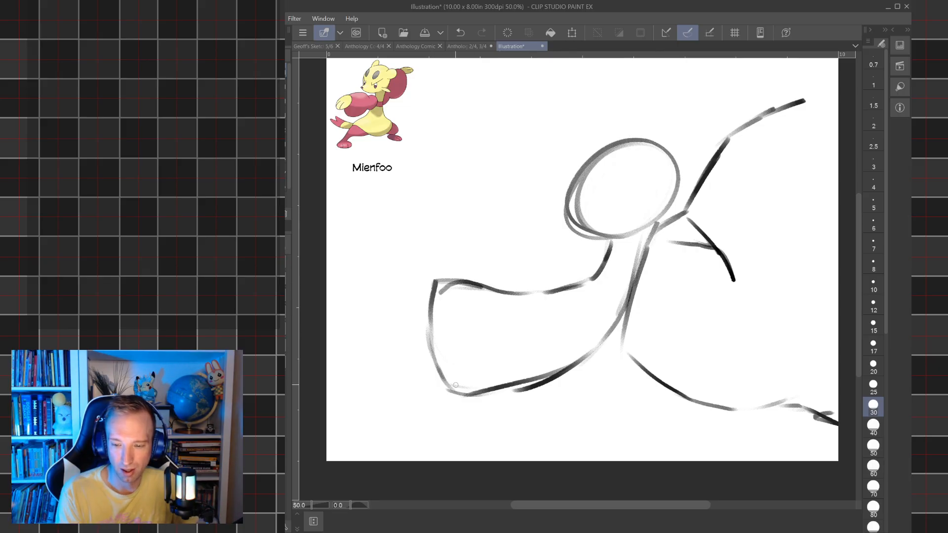
- Darken the neck lines and sketch two rounded lobes with crossing strokes on the chest just below the head
{"action": "left_click_drag", "start_coordinate": [630, 274], "coordinate": [643, 239]}
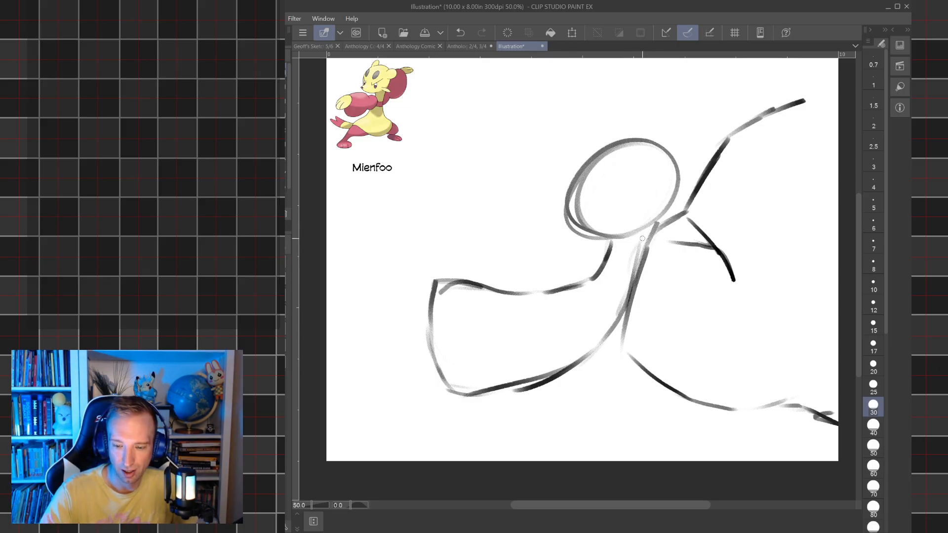
{"action": "left_click_drag", "start_coordinate": [672, 194], "coordinate": [661, 223]}
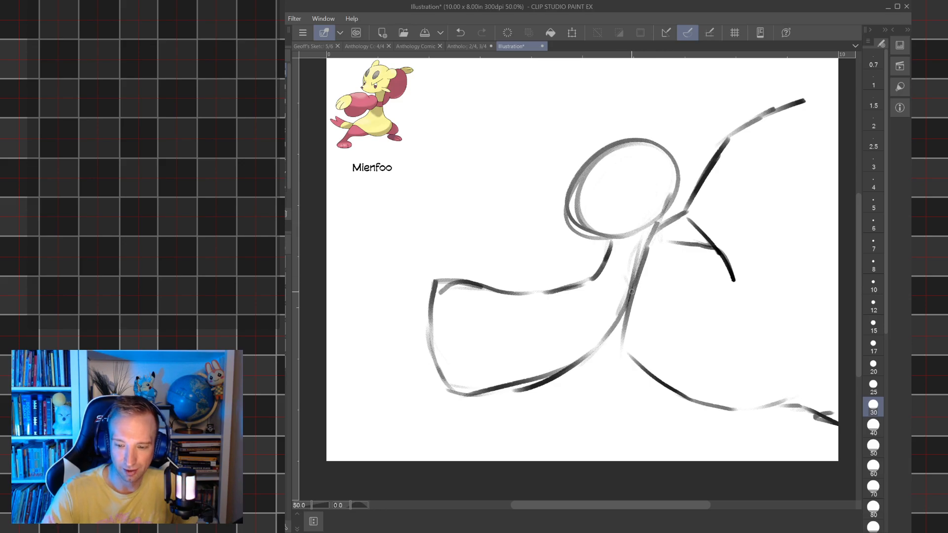
{"action": "mouse_move", "coordinate": [620, 287]}
{"action": "left_mouse_down"}
{"action": "mouse_move", "coordinate": [630, 259]}
{"action": "mouse_move", "coordinate": [652, 259]}
{"action": "mouse_move", "coordinate": [661, 238]}
{"action": "left_mouse_up"}
{"action": "left_click_drag", "start_coordinate": [658, 254], "coordinate": [662, 220]}
{"action": "left_click_drag", "start_coordinate": [633, 259], "coordinate": [669, 246]}
{"action": "mouse_move", "coordinate": [626, 277]}
{"action": "left_mouse_down"}
{"action": "mouse_move", "coordinate": [624, 286]}
{"action": "mouse_move", "coordinate": [670, 294]}
{"action": "mouse_move", "coordinate": [709, 251]}
{"action": "left_mouse_up"}
{"action": "mouse_move", "coordinate": [697, 218]}
{"action": "left_mouse_down"}
{"action": "mouse_move", "coordinate": [711, 252]}
{"action": "mouse_move", "coordinate": [690, 185]}
{"action": "left_mouse_up"}
{"action": "left_click_drag", "start_coordinate": [662, 250], "coordinate": [657, 216]}
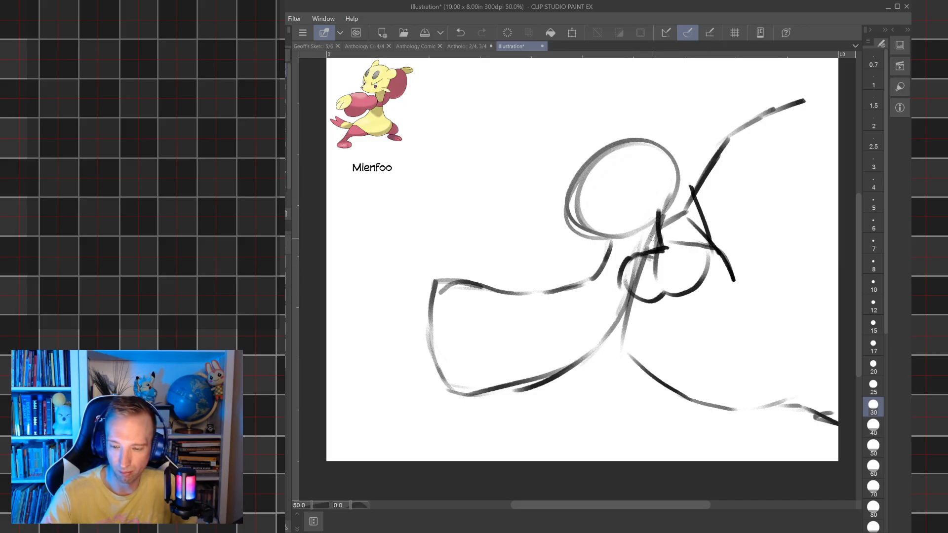
{"action": "left_click_drag", "start_coordinate": [647, 249], "coordinate": [666, 196]}
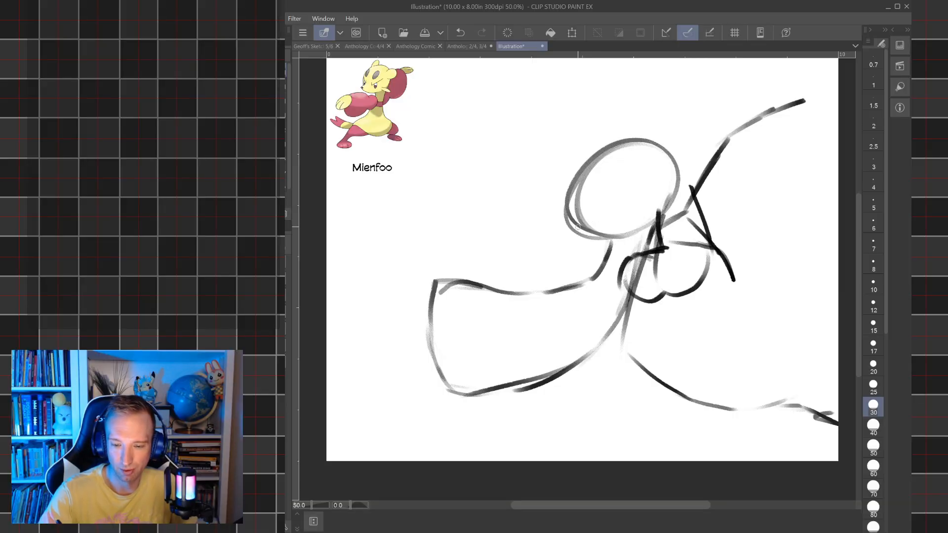
- Try a pointed snout with a brow line on the left side of the head and undo those strokes
{"action": "mouse_move", "coordinate": [578, 227]}
{"action": "left_mouse_down"}
{"action": "mouse_move", "coordinate": [556, 215]}
{"action": "mouse_move", "coordinate": [552, 198]}
{"action": "mouse_move", "coordinate": [587, 189]}
{"action": "mouse_move", "coordinate": [593, 162]}
{"action": "left_mouse_up"}
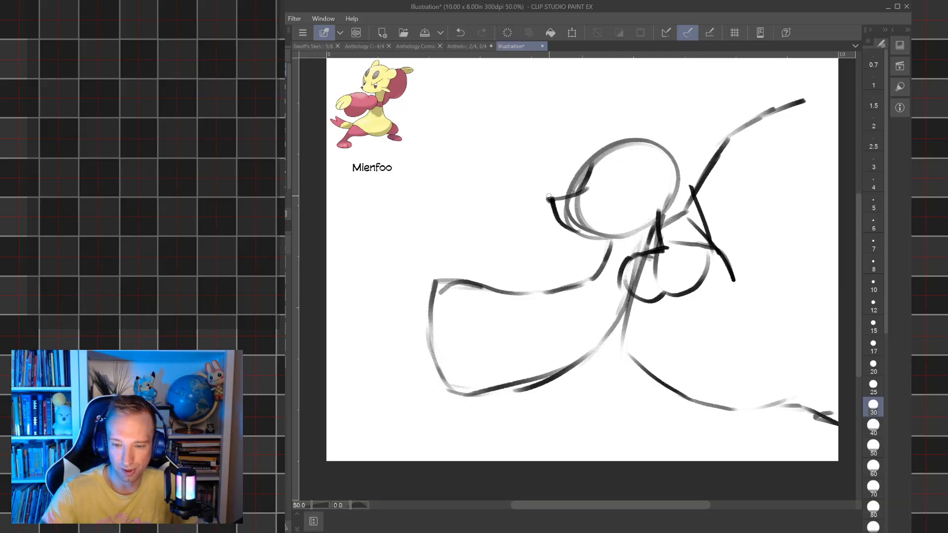
{"action": "left_click", "coordinate": [460, 33]}
{"action": "left_click", "coordinate": [461, 32]}
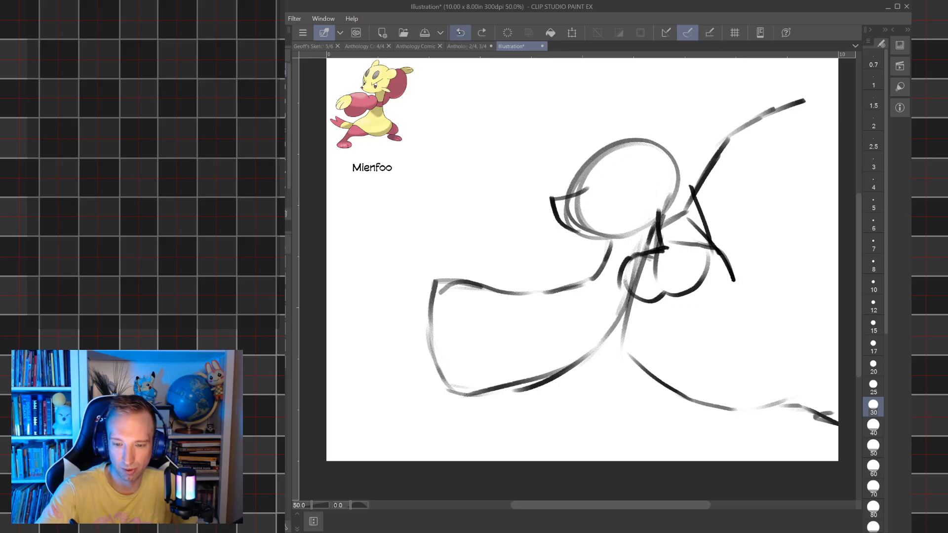
{"action": "left_click", "coordinate": [460, 33]}
{"action": "left_click", "coordinate": [460, 33]}
- Darken the head's lower edge to form the jaw, and undo the small curved marks tried inside the face
{"action": "mouse_move", "coordinate": [603, 237]}
{"action": "left_mouse_down"}
{"action": "mouse_move", "coordinate": [576, 227]}
{"action": "mouse_move", "coordinate": [569, 194]}
{"action": "mouse_move", "coordinate": [583, 227]}
{"action": "mouse_move", "coordinate": [642, 226]}
{"action": "mouse_move", "coordinate": [661, 209]}
{"action": "left_mouse_up"}
{"action": "mouse_move", "coordinate": [570, 208]}
{"action": "left_mouse_down"}
{"action": "mouse_move", "coordinate": [590, 198]}
{"action": "mouse_move", "coordinate": [590, 176]}
{"action": "left_mouse_up"}
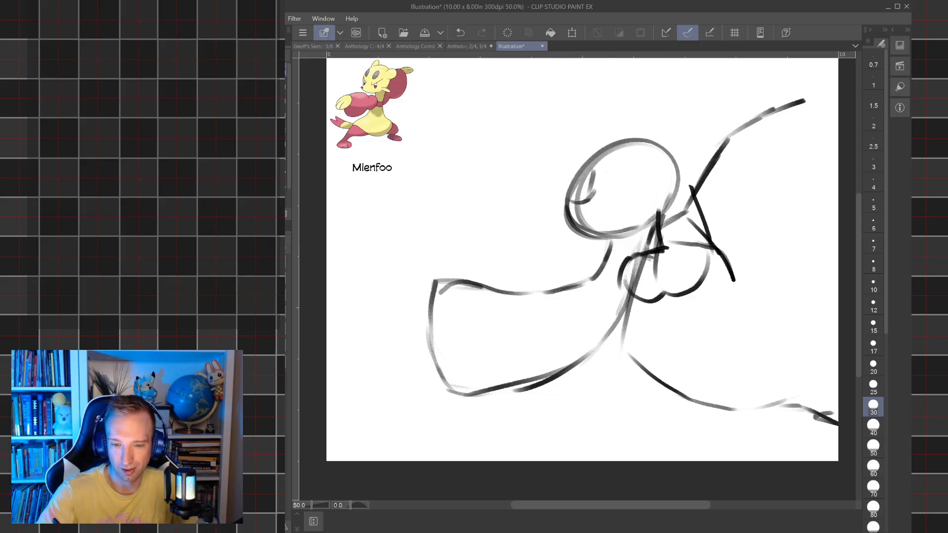
{"action": "left_click", "coordinate": [460, 32]}
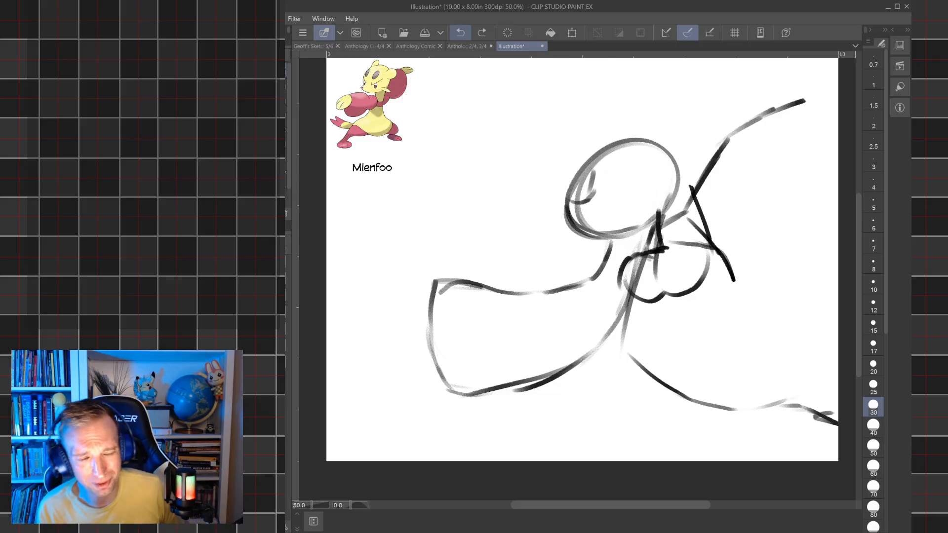
{"action": "left_click", "coordinate": [458, 32]}
{"action": "left_click", "coordinate": [459, 32]}
{"action": "left_click", "coordinate": [460, 32]}
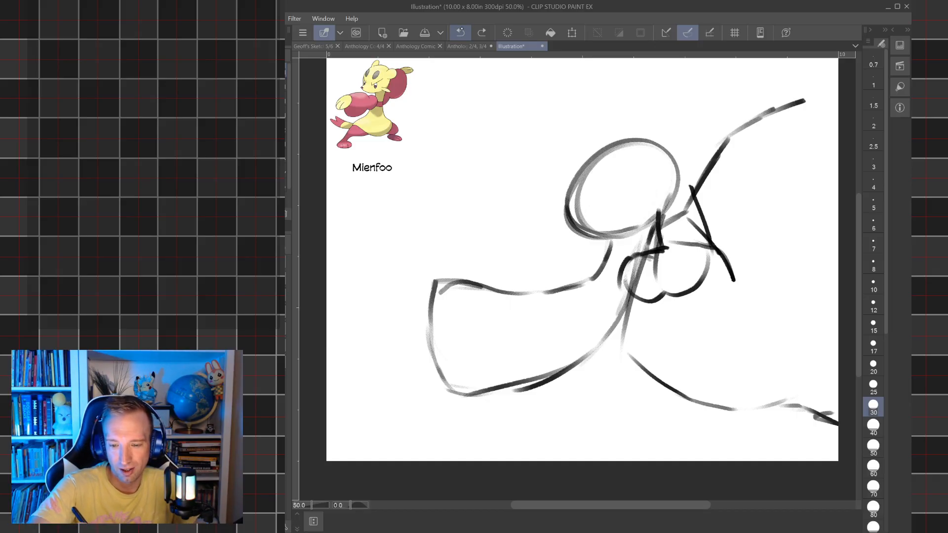
- Draw the muzzle and brow curve, reinforce the top of the head, and add two rounded ears and an arc behind the head
{"action": "mouse_move", "coordinate": [611, 231]}
{"action": "left_mouse_down"}
{"action": "mouse_move", "coordinate": [584, 226]}
{"action": "mouse_move", "coordinate": [568, 204]}
{"action": "mouse_move", "coordinate": [588, 201]}
{"action": "mouse_move", "coordinate": [602, 159]}
{"action": "mouse_move", "coordinate": [591, 191]}
{"action": "mouse_move", "coordinate": [571, 198]}
{"action": "mouse_move", "coordinate": [629, 139]}
{"action": "mouse_move", "coordinate": [667, 166]}
{"action": "left_mouse_up"}
{"action": "mouse_move", "coordinate": [600, 168]}
{"action": "left_mouse_down"}
{"action": "mouse_move", "coordinate": [629, 141]}
{"action": "mouse_move", "coordinate": [655, 140]}
{"action": "mouse_move", "coordinate": [679, 165]}
{"action": "left_mouse_up"}
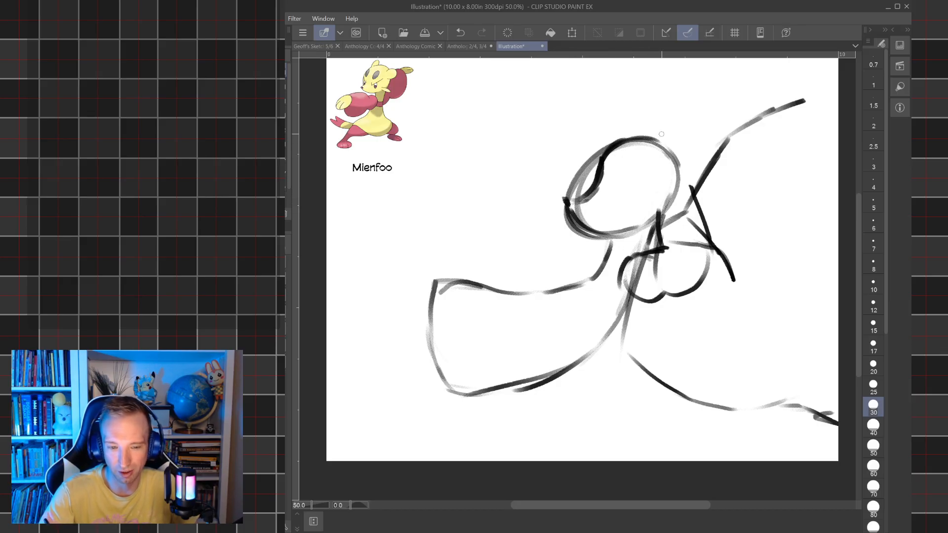
{"action": "mouse_move", "coordinate": [666, 165]}
{"action": "left_mouse_down"}
{"action": "mouse_move", "coordinate": [692, 163]}
{"action": "mouse_move", "coordinate": [673, 150]}
{"action": "mouse_move", "coordinate": [703, 154]}
{"action": "mouse_move", "coordinate": [686, 163]}
{"action": "left_mouse_up"}
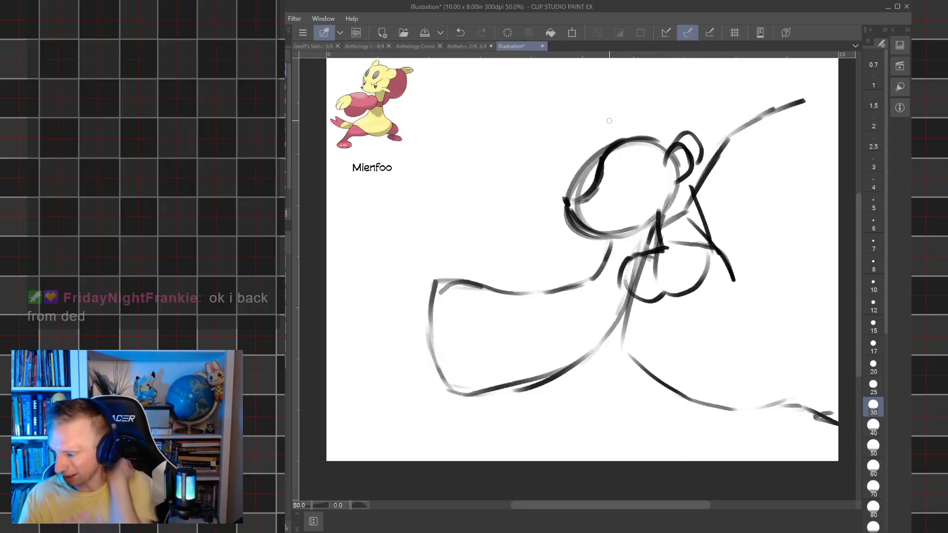
{"action": "mouse_move", "coordinate": [603, 157]}
{"action": "left_mouse_down"}
{"action": "mouse_move", "coordinate": [610, 135]}
{"action": "mouse_move", "coordinate": [629, 130]}
{"action": "left_mouse_up"}
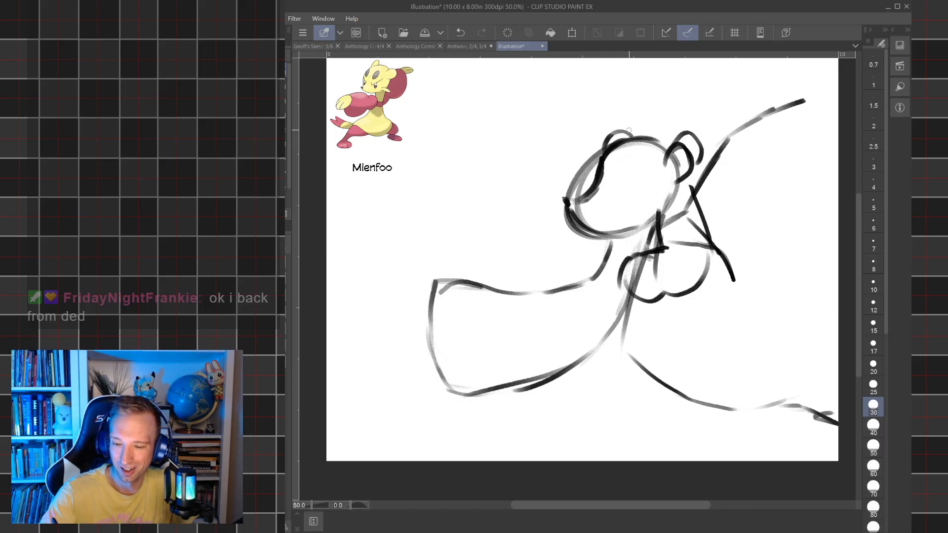
{"action": "mouse_move", "coordinate": [689, 169]}
{"action": "left_mouse_down"}
{"action": "mouse_move", "coordinate": [713, 205]}
{"action": "mouse_move", "coordinate": [701, 174]}
{"action": "mouse_move", "coordinate": [714, 246]}
{"action": "mouse_move", "coordinate": [705, 172]}
{"action": "mouse_move", "coordinate": [726, 201]}
{"action": "mouse_move", "coordinate": [707, 256]}
{"action": "left_mouse_up"}
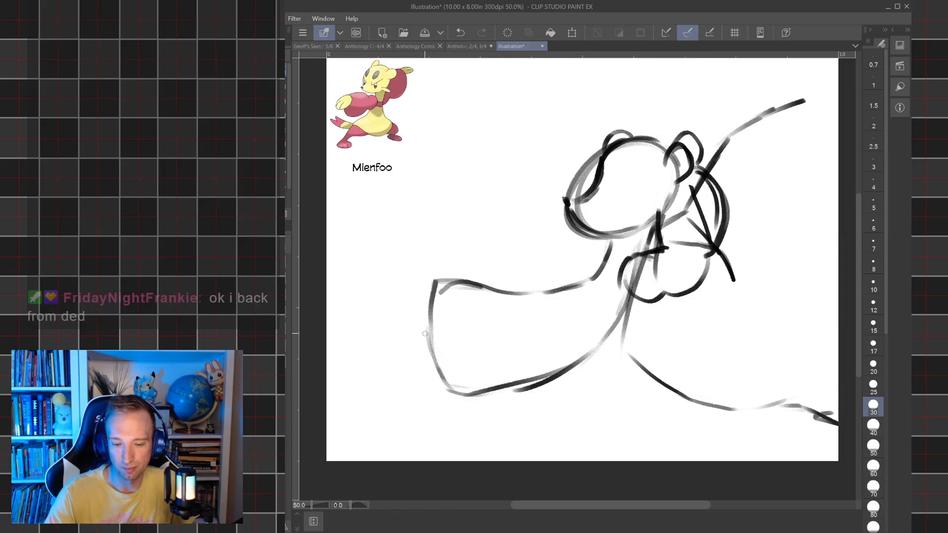
- Move the whole sketch toward the canvas's right edge to make room for the legs
{"action": "key", "text": "ctrl+t"}
{"action": "left_click_drag", "start_coordinate": [642, 319], "coordinate": [706, 324]}
{"action": "left_click", "coordinate": [658, 435]}
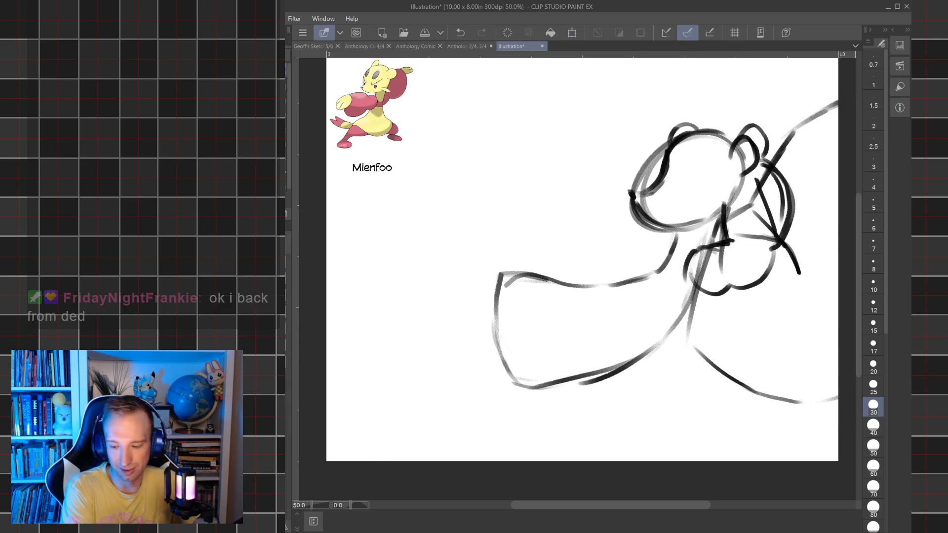
- Draw a bent leg with a rounded foot at the hip, scale it down slightly, shift it against the body, and deselect
{"action": "mouse_move", "coordinate": [404, 343]}
{"action": "left_mouse_down"}
{"action": "mouse_move", "coordinate": [476, 287]}
{"action": "mouse_move", "coordinate": [490, 300]}
{"action": "mouse_move", "coordinate": [438, 295]}
{"action": "mouse_move", "coordinate": [388, 361]}
{"action": "mouse_move", "coordinate": [357, 357]}
{"action": "mouse_move", "coordinate": [340, 398]}
{"action": "mouse_move", "coordinate": [369, 360]}
{"action": "mouse_move", "coordinate": [333, 386]}
{"action": "mouse_move", "coordinate": [360, 403]}
{"action": "mouse_move", "coordinate": [415, 378]}
{"action": "left_mouse_up"}
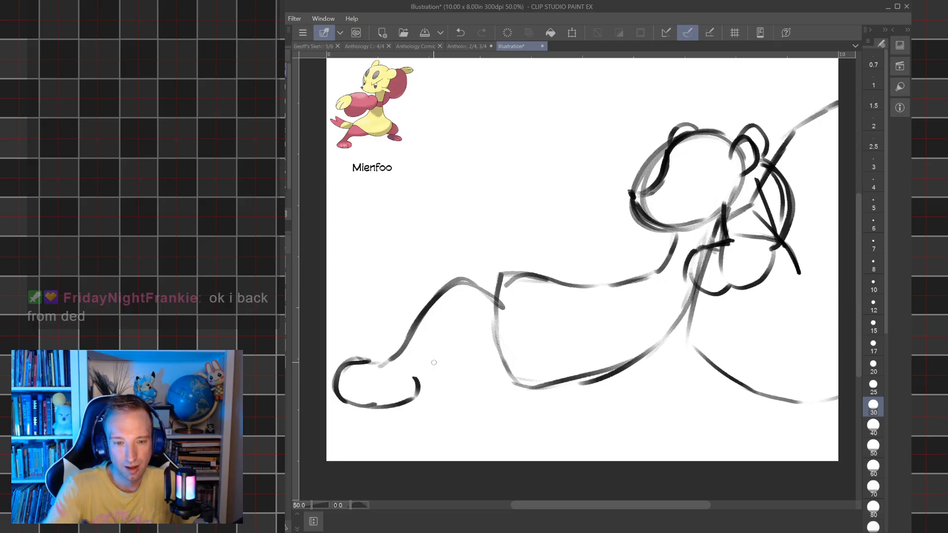
{"action": "key", "text": "m"}
{"action": "mouse_move", "coordinate": [473, 404]}
{"action": "left_mouse_down"}
{"action": "mouse_move", "coordinate": [492, 306]}
{"action": "mouse_move", "coordinate": [485, 262]}
{"action": "mouse_move", "coordinate": [395, 270]}
{"action": "mouse_move", "coordinate": [330, 351]}
{"action": "mouse_move", "coordinate": [361, 428]}
{"action": "mouse_move", "coordinate": [472, 414]}
{"action": "left_mouse_up"}
{"action": "left_click", "coordinate": [435, 447]}
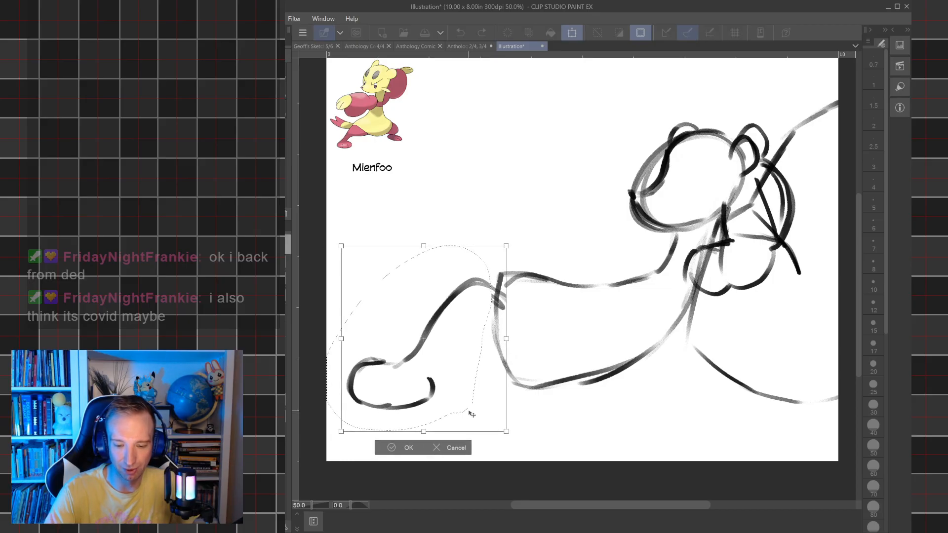
{"action": "left_click_drag", "start_coordinate": [342, 431], "coordinate": [350, 421]}
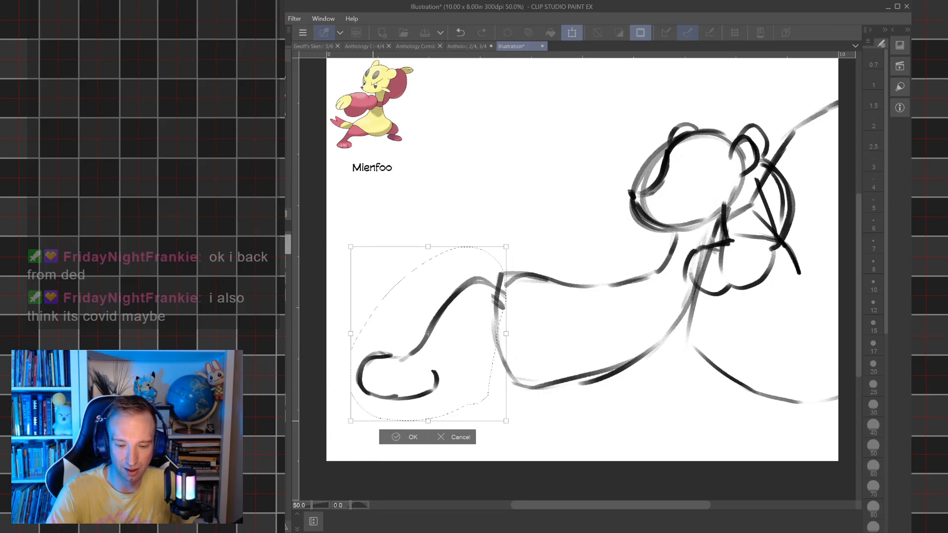
{"action": "left_click_drag", "start_coordinate": [498, 256], "coordinate": [502, 248]}
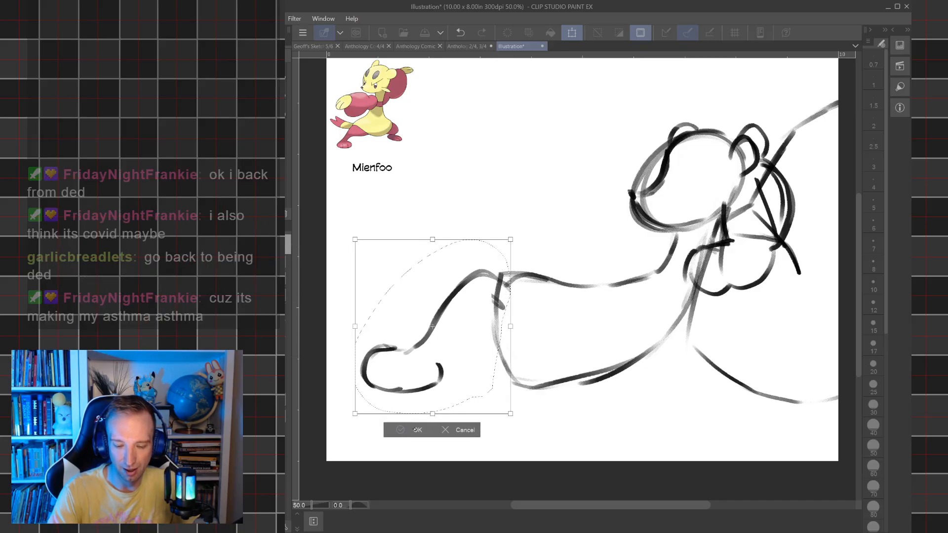
{"action": "key", "text": "Return"}
{"action": "key", "text": "ctrl+d"}
{"action": "key", "text": "p"}
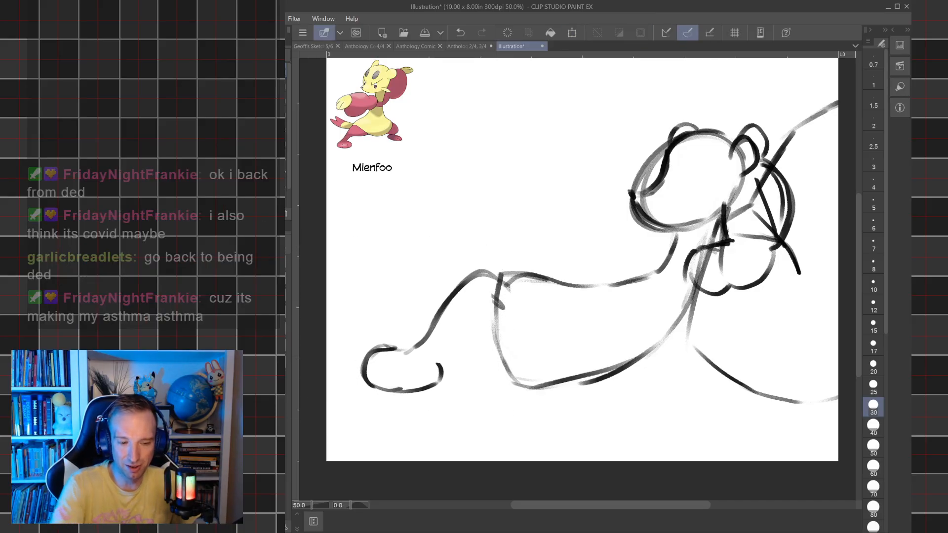
- Draw the underside of the leg, add a second bent leg with a round foot behind it, and reinforce the hip curve
{"action": "left_click_drag", "start_coordinate": [439, 361], "coordinate": [496, 322]}
{"action": "mouse_move", "coordinate": [434, 298]}
{"action": "left_mouse_down"}
{"action": "mouse_move", "coordinate": [428, 255]}
{"action": "mouse_move", "coordinate": [448, 299]}
{"action": "mouse_move", "coordinate": [473, 244]}
{"action": "mouse_move", "coordinate": [501, 267]}
{"action": "mouse_move", "coordinate": [470, 240]}
{"action": "mouse_move", "coordinate": [525, 279]}
{"action": "mouse_move", "coordinate": [521, 378]}
{"action": "mouse_move", "coordinate": [539, 402]}
{"action": "left_mouse_up"}
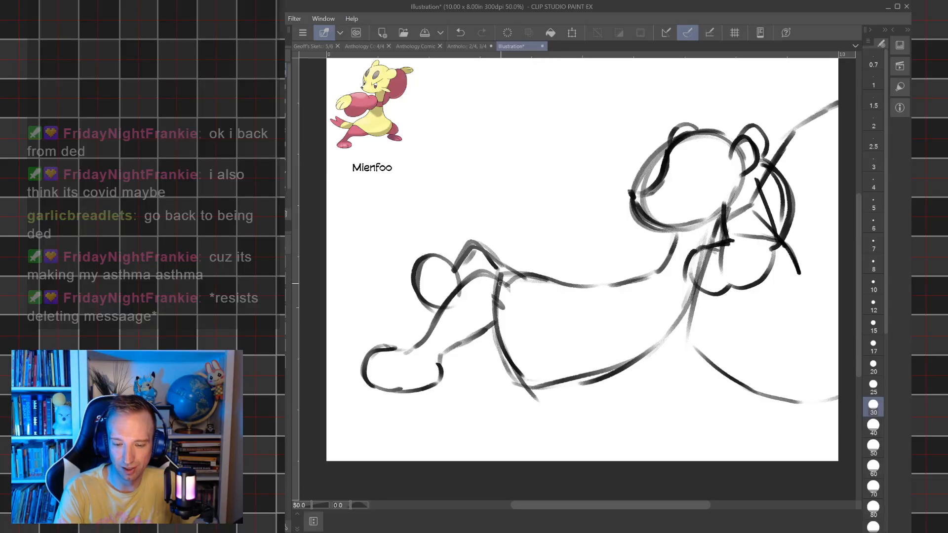
{"action": "left_click_drag", "start_coordinate": [500, 283], "coordinate": [563, 390]}
- Select the legs and lower body, move them closer to the head to shorten the torso, and deselect
{"action": "key", "text": "m"}
{"action": "mouse_move", "coordinate": [466, 434]}
{"action": "left_mouse_down"}
{"action": "mouse_move", "coordinate": [359, 394]}
{"action": "mouse_move", "coordinate": [373, 248]}
{"action": "mouse_move", "coordinate": [547, 203]}
{"action": "mouse_move", "coordinate": [629, 338]}
{"action": "mouse_move", "coordinate": [587, 419]}
{"action": "mouse_move", "coordinate": [429, 435]}
{"action": "left_mouse_up"}
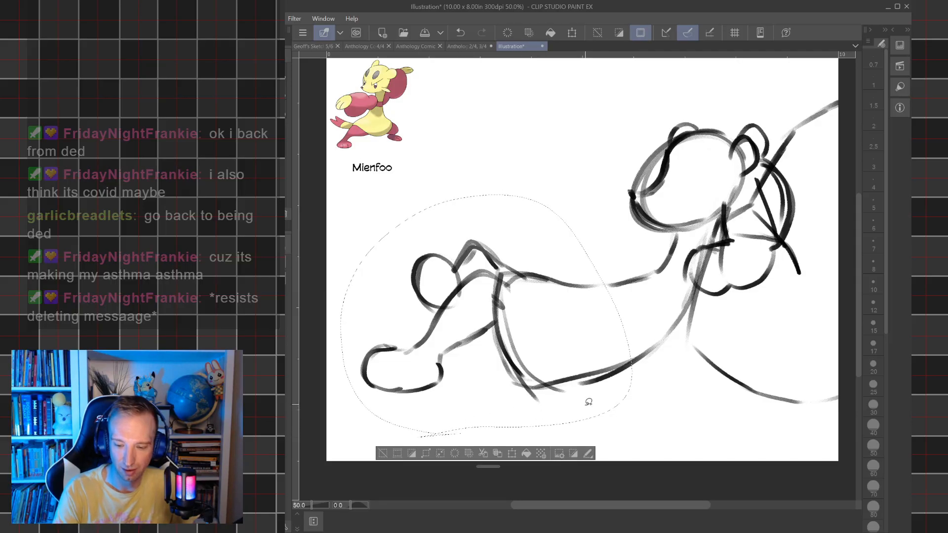
{"action": "key", "text": "ctrl+t"}
{"action": "left_click_drag", "start_coordinate": [599, 397], "coordinate": [682, 203]}
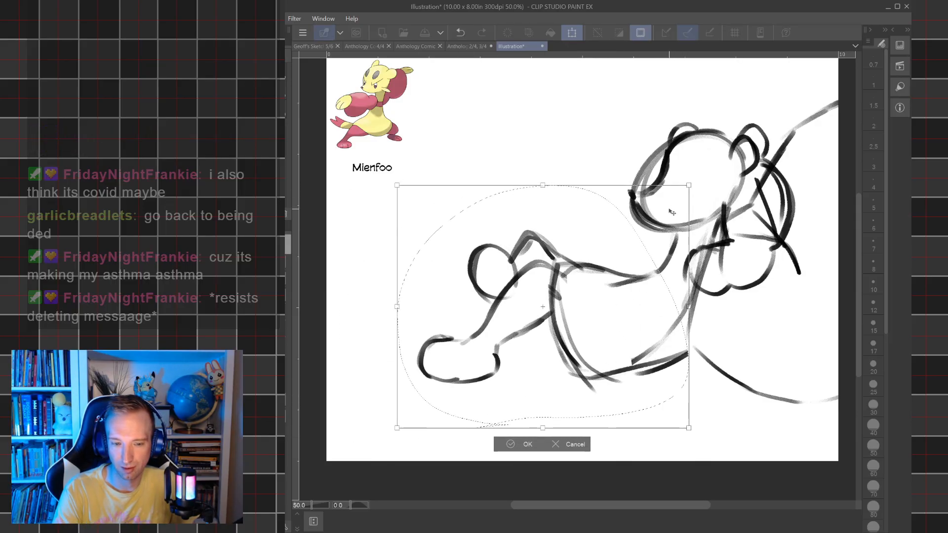
{"action": "left_click_drag", "start_coordinate": [670, 220], "coordinate": [666, 224]}
{"action": "left_click", "coordinate": [517, 447]}
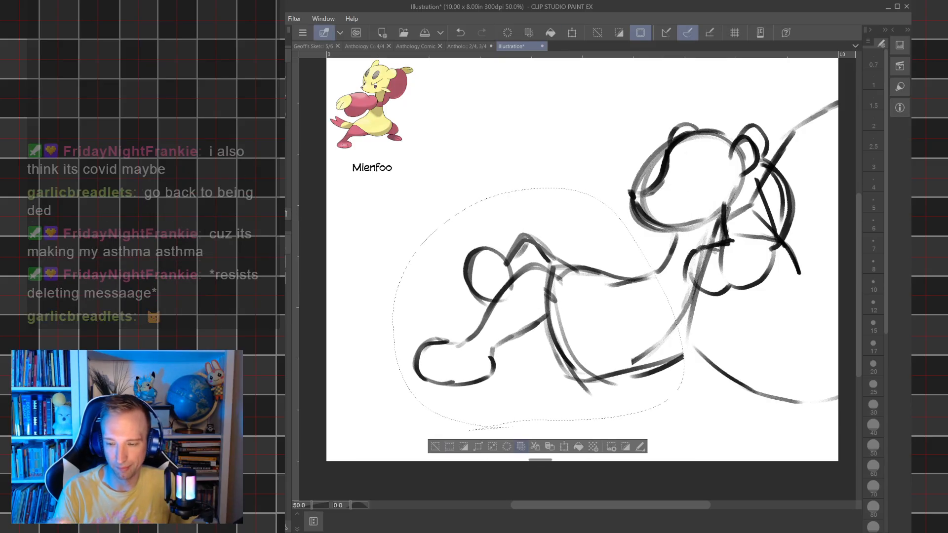
{"action": "left_click", "coordinate": [435, 446]}
- Move the whole sketch back left so the figure and the ground line fit on the canvas
{"action": "left_click", "coordinate": [572, 33]}
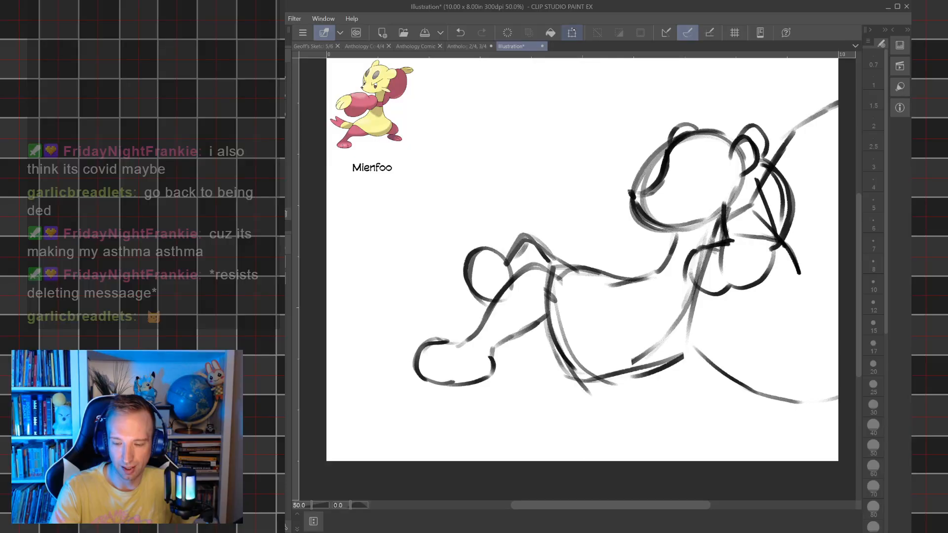
{"action": "left_click_drag", "start_coordinate": [748, 345], "coordinate": [680, 352]}
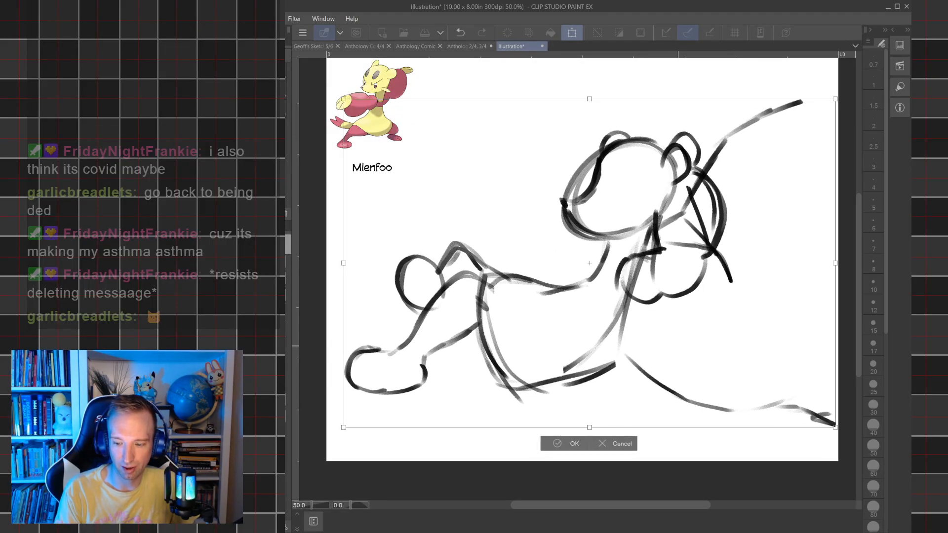
{"action": "left_click", "coordinate": [563, 444]}
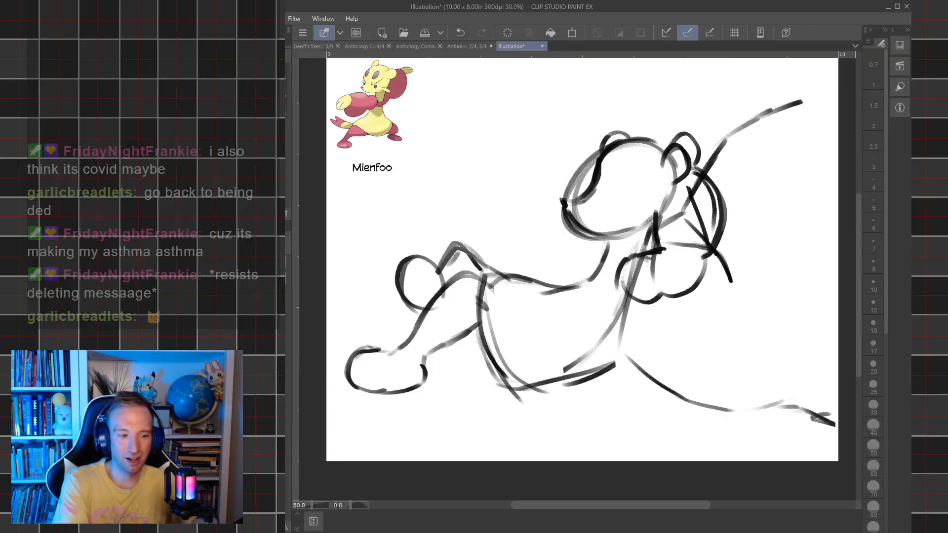
- Darken the outer edge of the lobes and erase the crossing strokes behind the head with eraser sizes 15 and 20
{"action": "key", "text": "p"}
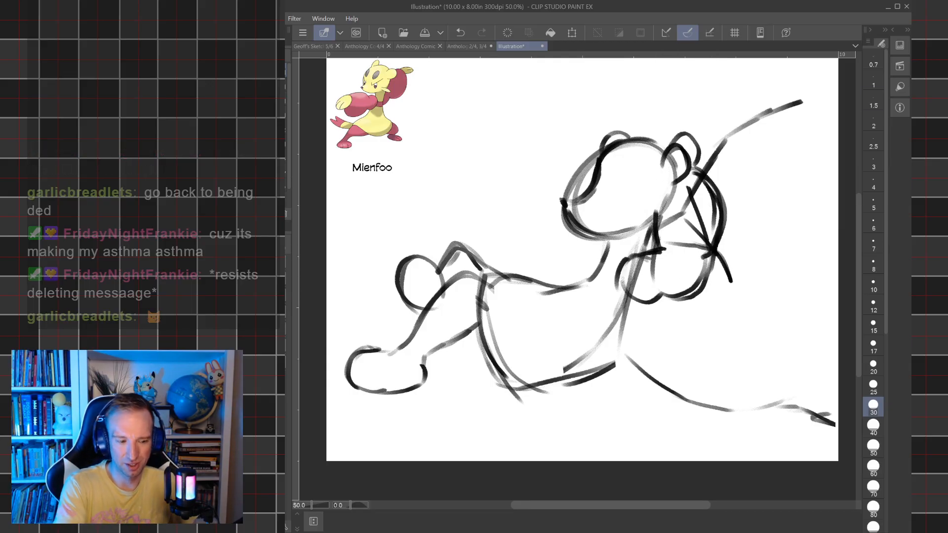
{"action": "key", "text": "e"}
{"action": "left_click_drag", "start_coordinate": [691, 188], "coordinate": [685, 210]}
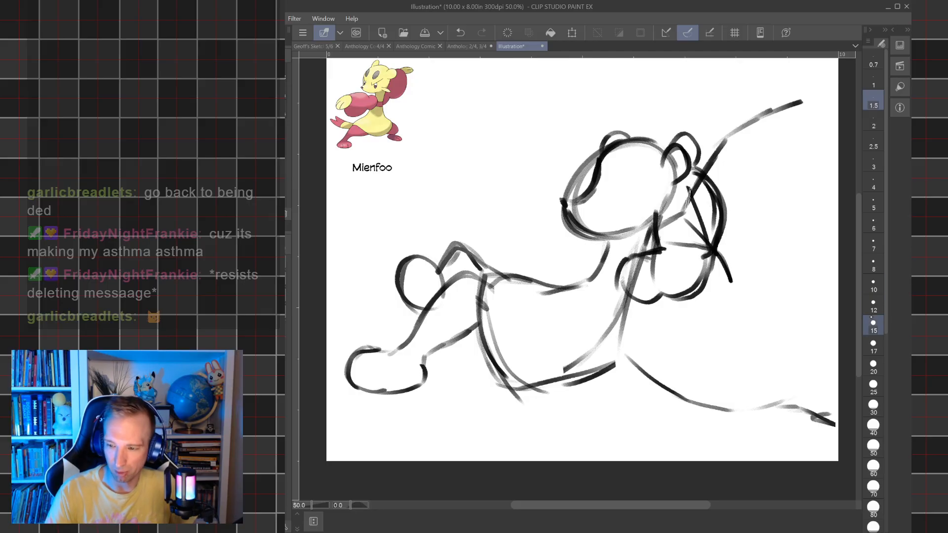
{"action": "left_click", "coordinate": [873, 326]}
{"action": "mouse_move", "coordinate": [669, 219]}
{"action": "left_mouse_down"}
{"action": "mouse_move", "coordinate": [702, 184]}
{"action": "mouse_move", "coordinate": [685, 203]}
{"action": "mouse_move", "coordinate": [705, 237]}
{"action": "mouse_move", "coordinate": [704, 262]}
{"action": "mouse_move", "coordinate": [711, 192]}
{"action": "mouse_move", "coordinate": [713, 232]}
{"action": "mouse_move", "coordinate": [714, 202]}
{"action": "left_mouse_up"}
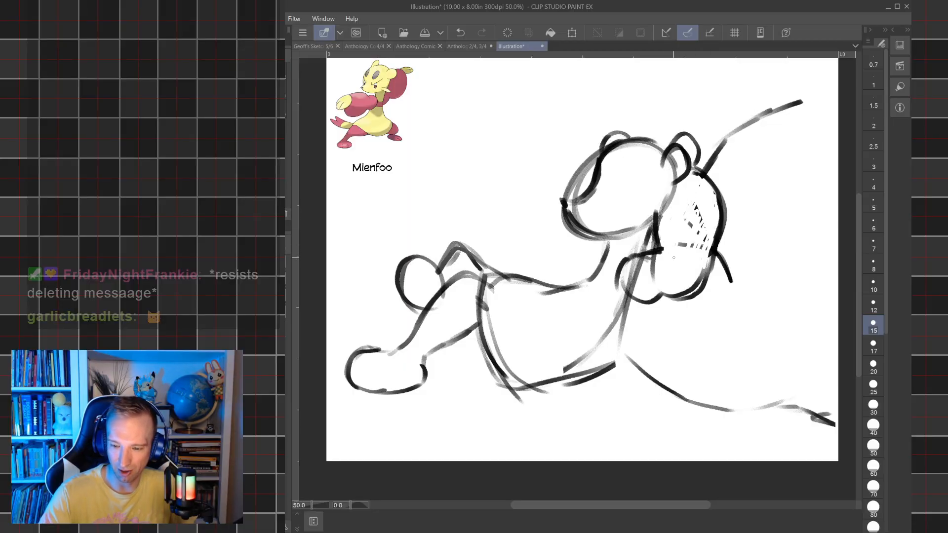
{"action": "left_click", "coordinate": [873, 366]}
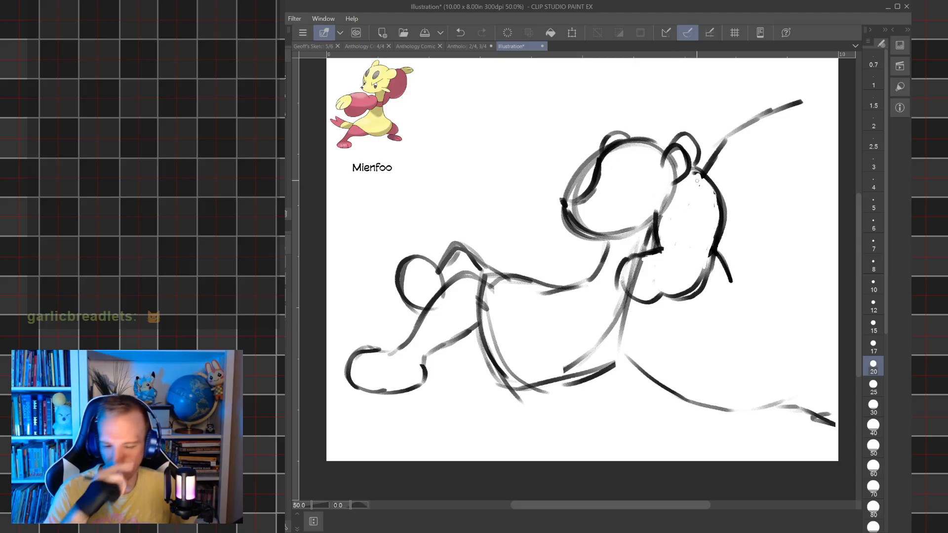
{"action": "key", "text": "p"}
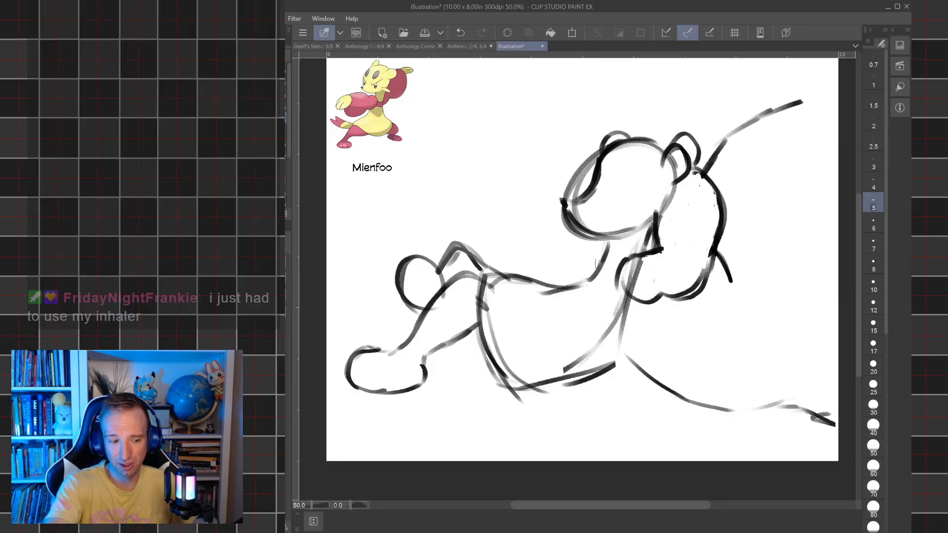
- Draw a slanted brow, a closed eye and dark pointed tuft strokes at the cheek with brush size 30
{"action": "left_click", "coordinate": [874, 408]}
{"action": "left_click", "coordinate": [460, 32]}
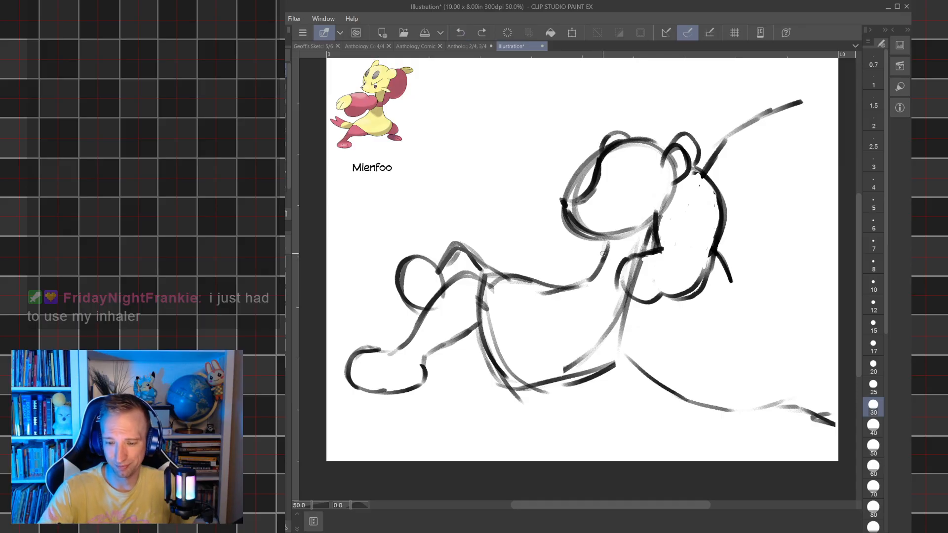
{"action": "mouse_move", "coordinate": [603, 193]}
{"action": "left_mouse_down"}
{"action": "mouse_move", "coordinate": [631, 196]}
{"action": "mouse_move", "coordinate": [611, 196]}
{"action": "mouse_move", "coordinate": [637, 168]}
{"action": "left_mouse_up"}
{"action": "left_click", "coordinate": [461, 32]}
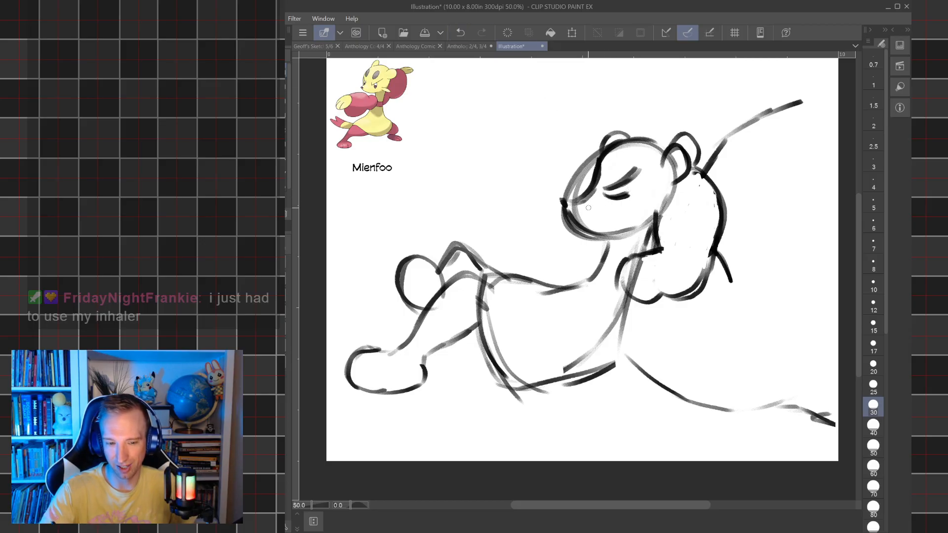
{"action": "left_click_drag", "start_coordinate": [641, 215], "coordinate": [665, 208]}
{"action": "mouse_move", "coordinate": [641, 207]}
{"action": "left_mouse_down"}
{"action": "mouse_move", "coordinate": [665, 210]}
{"action": "mouse_move", "coordinate": [637, 228]}
{"action": "mouse_move", "coordinate": [661, 237]}
{"action": "mouse_move", "coordinate": [656, 210]}
{"action": "left_mouse_up"}
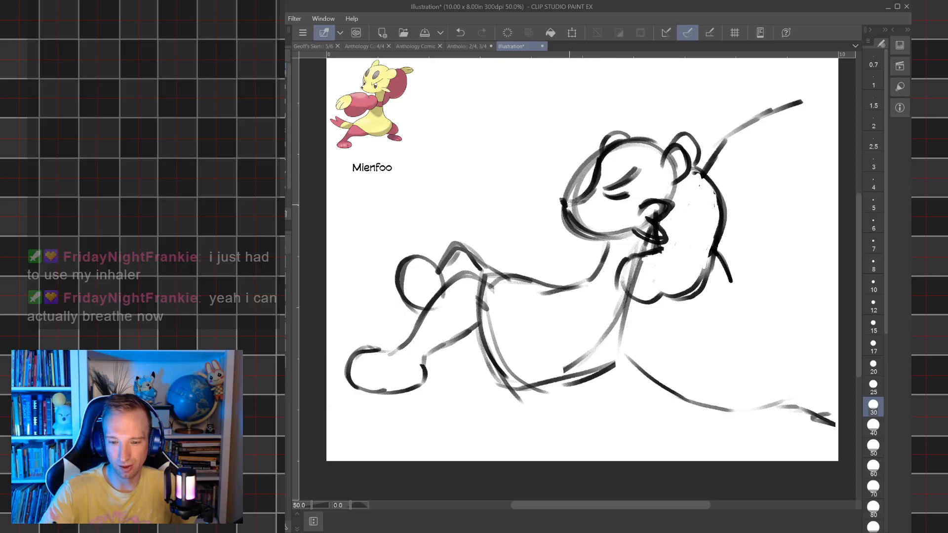
- Select the front of the muzzle, move it slightly outward from the face, and deselect
{"action": "key", "text": "m"}
{"action": "mouse_move", "coordinate": [583, 190]}
{"action": "left_mouse_down"}
{"action": "mouse_move", "coordinate": [591, 230]}
{"action": "mouse_move", "coordinate": [554, 225]}
{"action": "mouse_move", "coordinate": [583, 185]}
{"action": "left_mouse_up"}
{"action": "left_click_drag", "start_coordinate": [582, 238], "coordinate": [576, 234]}
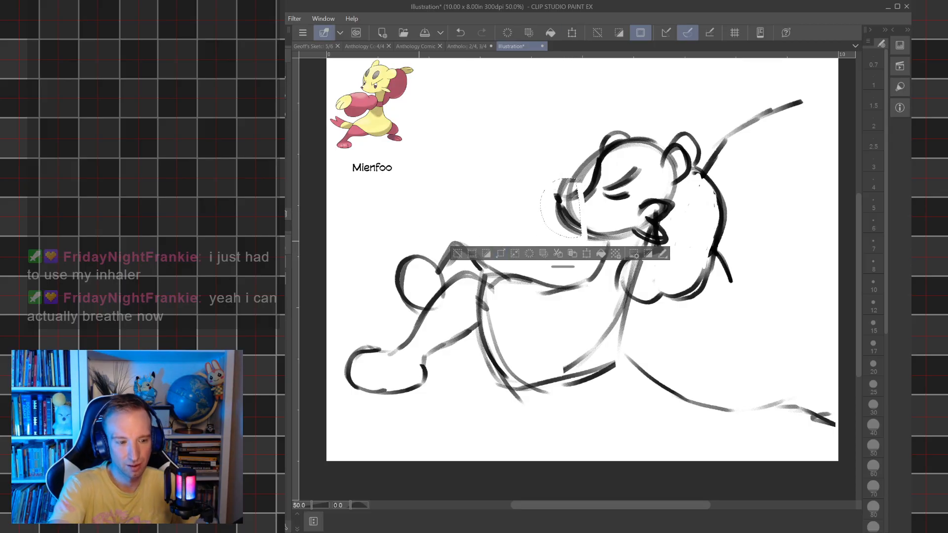
{"action": "key", "text": "p"}
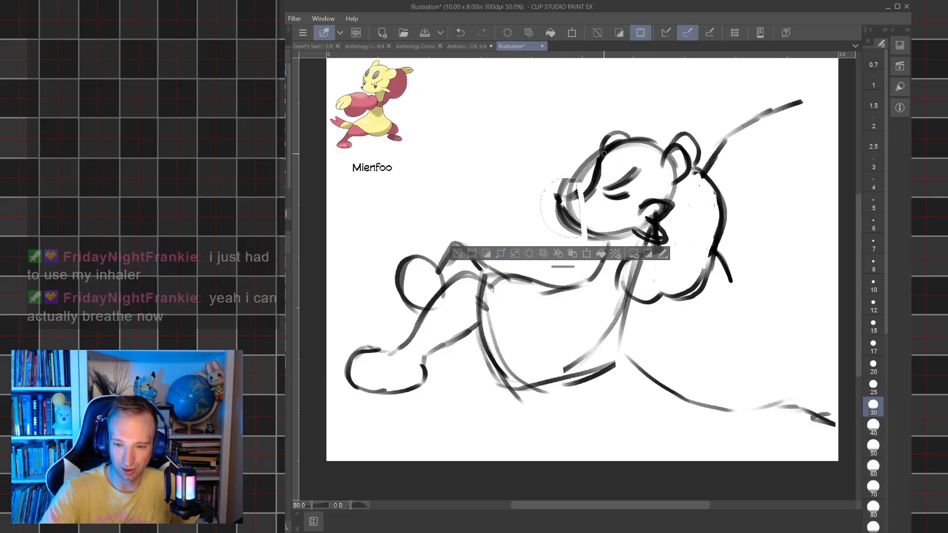
{"action": "key", "text": "ctrl+d"}
- Redraw the forehead, nose and jaw outline with darker strokes and erase the leftover guide lines around the muzzle
{"action": "mouse_move", "coordinate": [578, 192]}
{"action": "left_mouse_down"}
{"action": "mouse_move", "coordinate": [606, 151]}
{"action": "mouse_move", "coordinate": [575, 211]}
{"action": "mouse_move", "coordinate": [599, 239]}
{"action": "mouse_move", "coordinate": [589, 238]}
{"action": "left_mouse_up"}
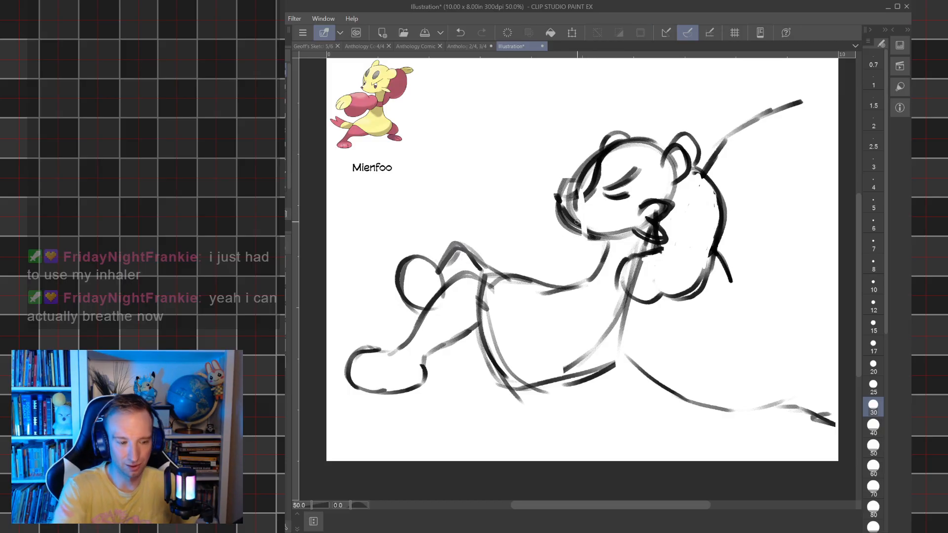
{"action": "key", "text": "e"}
{"action": "mouse_move", "coordinate": [586, 198]}
{"action": "left_mouse_down"}
{"action": "mouse_move", "coordinate": [603, 159]}
{"action": "mouse_move", "coordinate": [594, 193]}
{"action": "mouse_move", "coordinate": [574, 202]}
{"action": "mouse_move", "coordinate": [588, 228]}
{"action": "mouse_move", "coordinate": [571, 220]}
{"action": "mouse_move", "coordinate": [561, 189]}
{"action": "mouse_move", "coordinate": [589, 155]}
{"action": "mouse_move", "coordinate": [575, 179]}
{"action": "mouse_move", "coordinate": [575, 216]}
{"action": "left_mouse_up"}
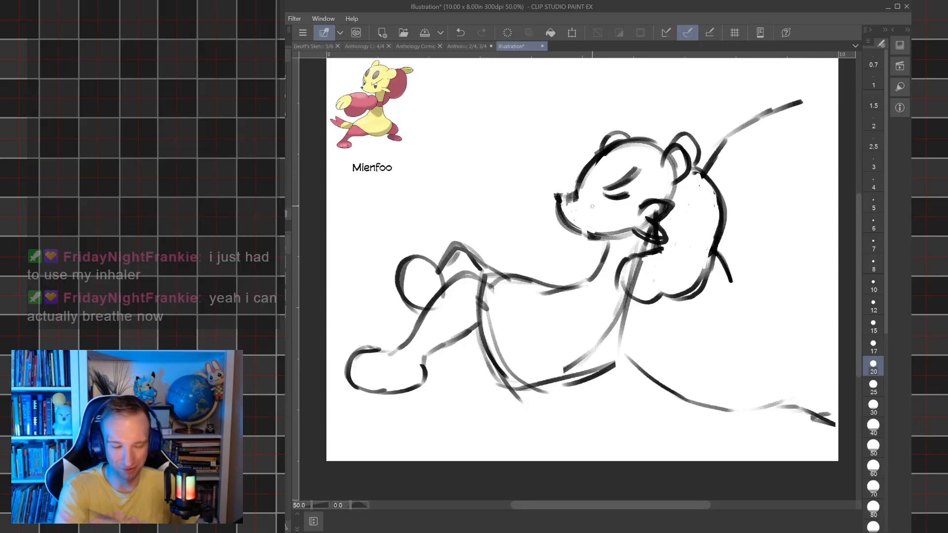
{"action": "key", "text": "bracketright"}
{"action": "key", "text": "bracketright"}
{"action": "mouse_move", "coordinate": [594, 239]}
{"action": "left_mouse_down"}
{"action": "mouse_move", "coordinate": [561, 199]}
{"action": "mouse_move", "coordinate": [579, 190]}
{"action": "mouse_move", "coordinate": [603, 142]}
{"action": "left_mouse_up"}
{"action": "mouse_move", "coordinate": [630, 228]}
{"action": "left_mouse_down"}
{"action": "mouse_move", "coordinate": [598, 237]}
{"action": "mouse_move", "coordinate": [568, 224]}
{"action": "left_mouse_up"}
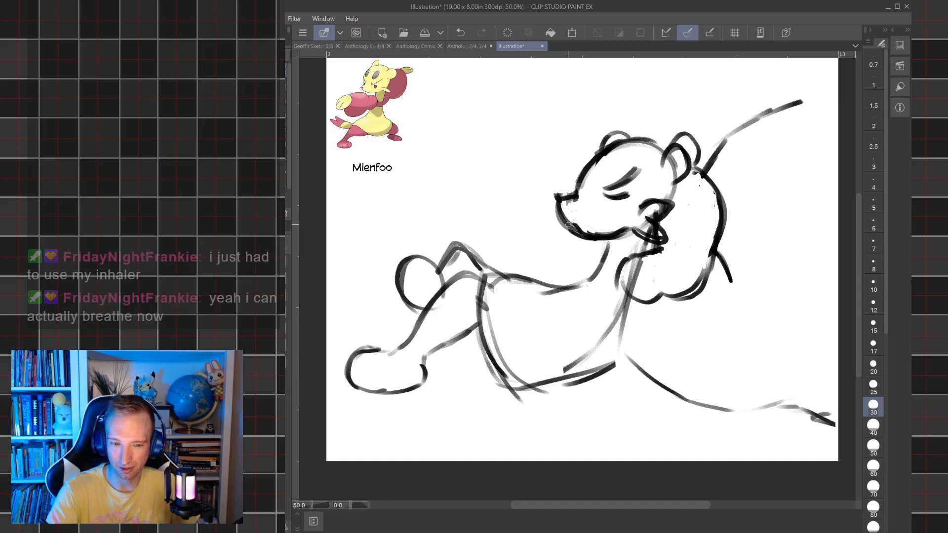
- Draw an oval marking on the forehead, then move the brow and closed eye slightly toward the muzzle and deselect
{"action": "mouse_move", "coordinate": [602, 174]}
{"action": "left_mouse_down"}
{"action": "mouse_move", "coordinate": [618, 152]}
{"action": "mouse_move", "coordinate": [597, 178]}
{"action": "mouse_move", "coordinate": [619, 156]}
{"action": "mouse_move", "coordinate": [607, 174]}
{"action": "left_mouse_up"}
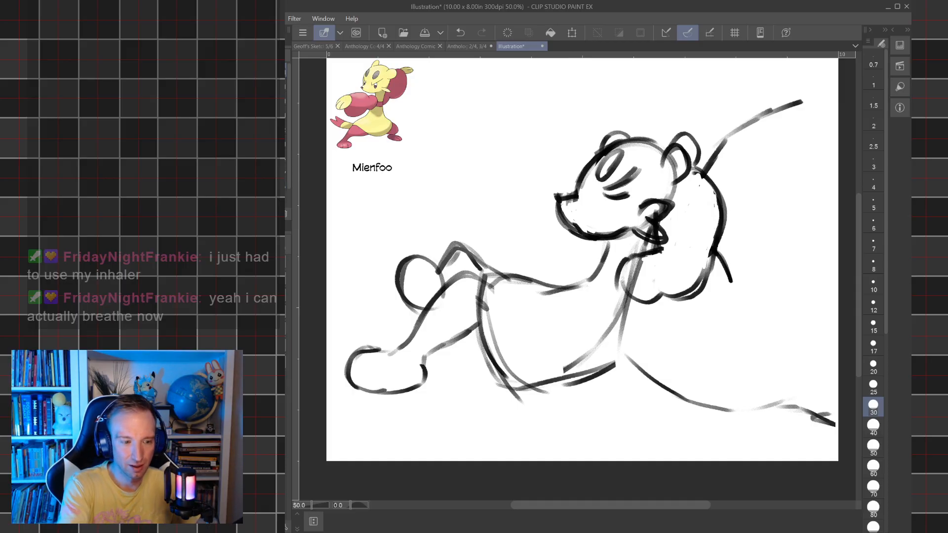
{"action": "key", "text": "m"}
{"action": "mouse_move", "coordinate": [618, 207]}
{"action": "left_mouse_down"}
{"action": "mouse_move", "coordinate": [607, 179]}
{"action": "mouse_move", "coordinate": [634, 162]}
{"action": "mouse_move", "coordinate": [650, 177]}
{"action": "mouse_move", "coordinate": [632, 203]}
{"action": "left_mouse_up"}
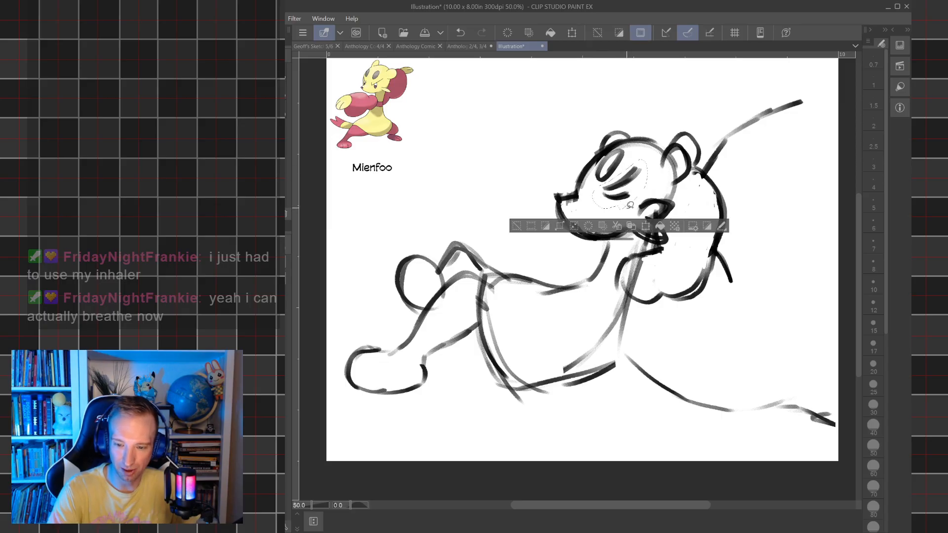
{"action": "key", "text": "ctrl+t"}
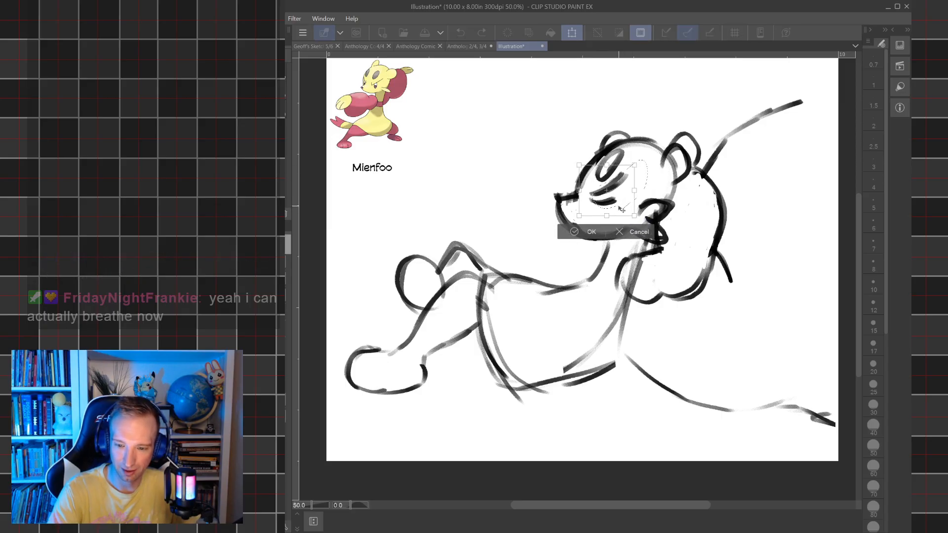
{"action": "left_click", "coordinate": [588, 232]}
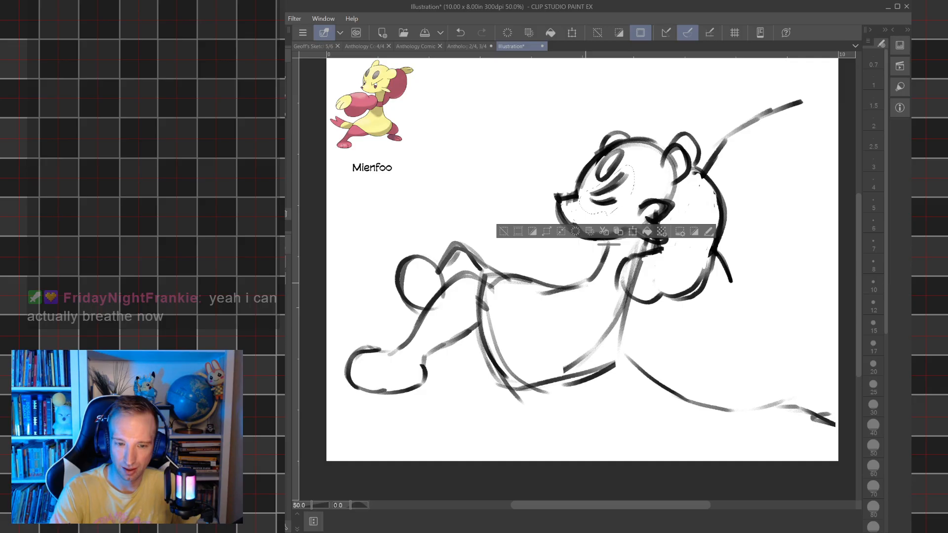
{"action": "left_click", "coordinate": [504, 231]}
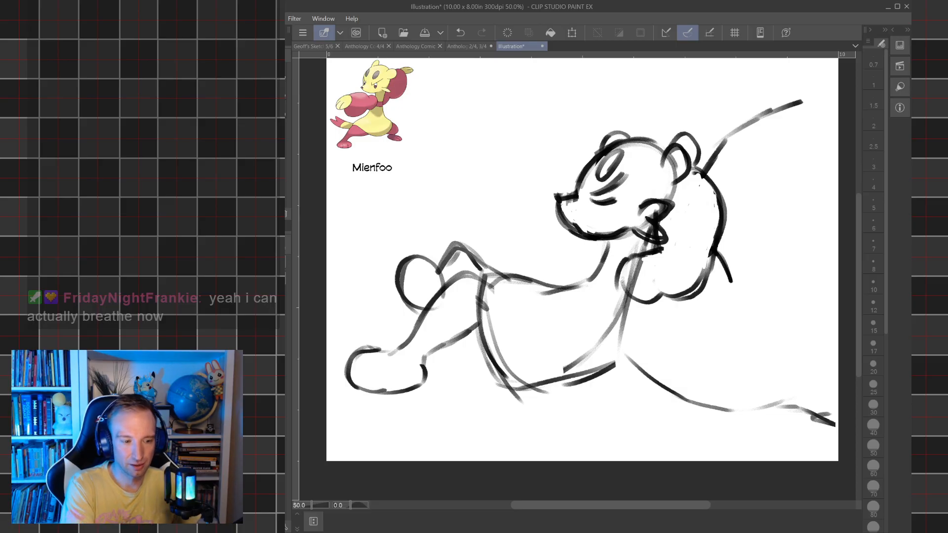
- Draw a long tail with a forked tip beneath the body with brush size 30
{"action": "left_click", "coordinate": [874, 405]}
{"action": "mouse_move", "coordinate": [549, 392]}
{"action": "left_mouse_down"}
{"action": "mouse_move", "coordinate": [433, 421]}
{"action": "mouse_move", "coordinate": [434, 437]}
{"action": "mouse_move", "coordinate": [466, 444]}
{"action": "mouse_move", "coordinate": [539, 428]}
{"action": "mouse_move", "coordinate": [581, 374]}
{"action": "left_mouse_up"}
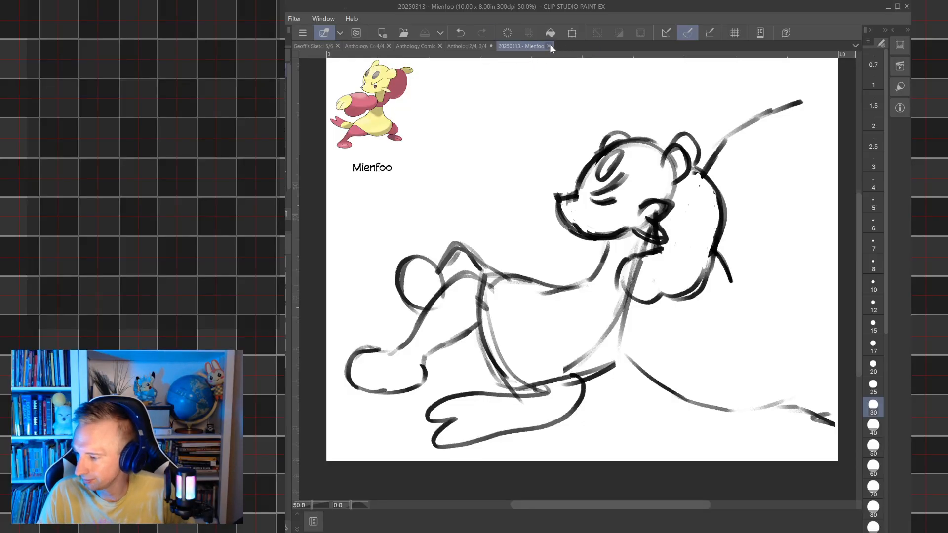
- Close the Mienfoo illustration and the 2025 sketchbook document
{"action": "left_click", "coordinate": [550, 46]}
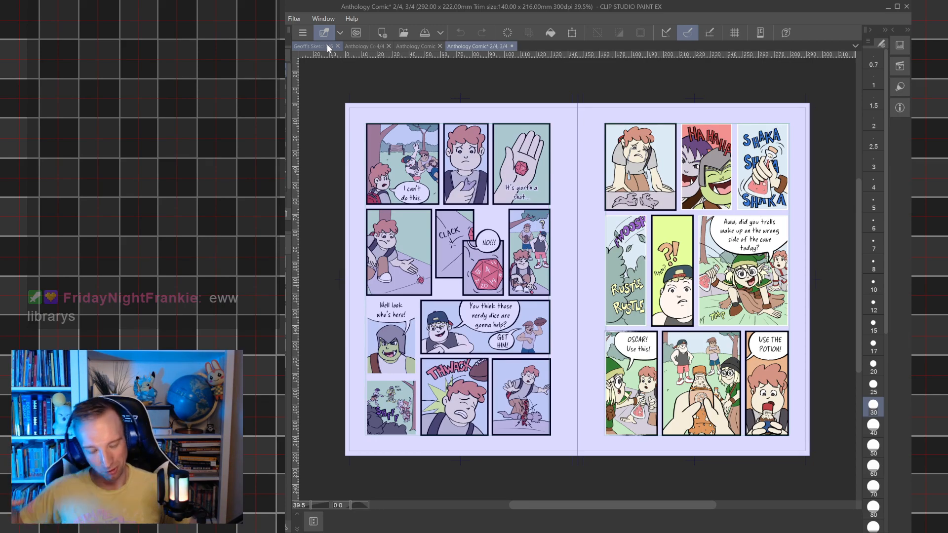
{"action": "left_click", "coordinate": [327, 45]}
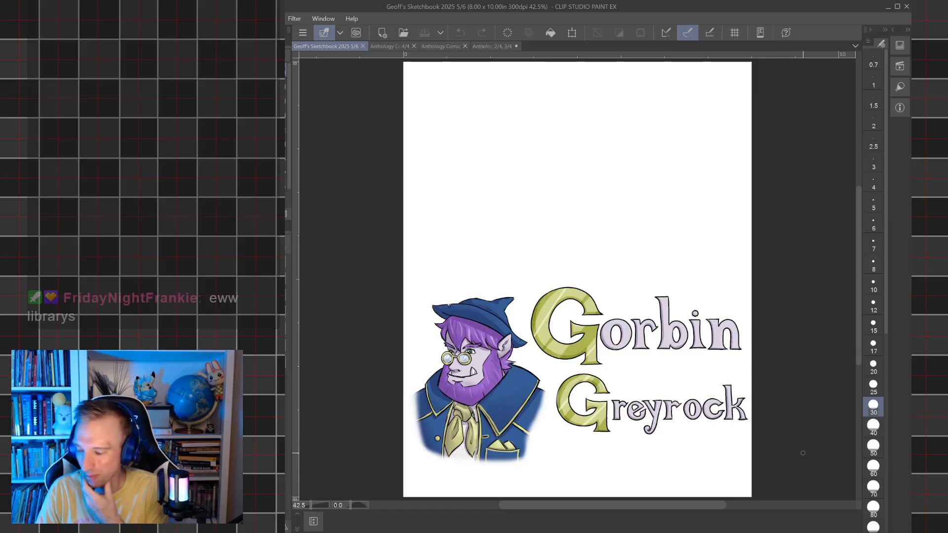
{"action": "left_click", "coordinate": [362, 46]}
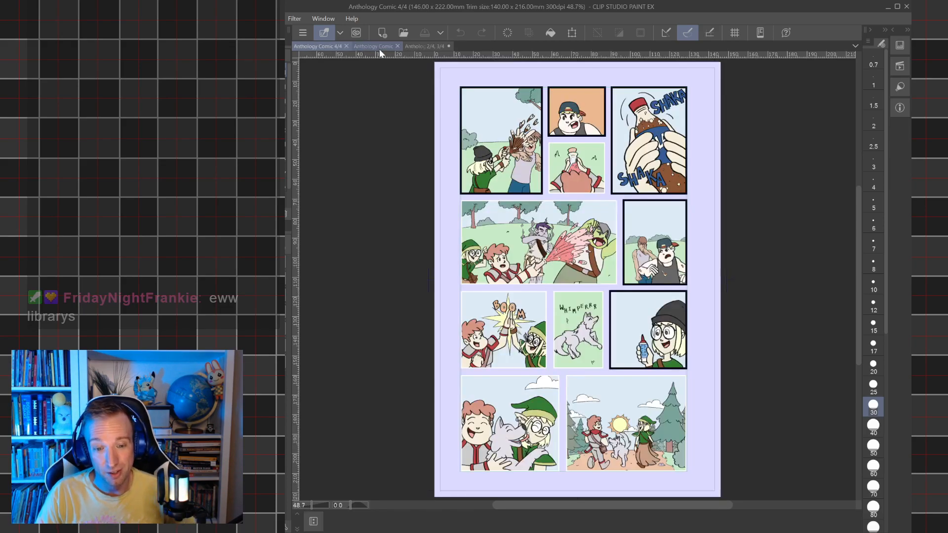
- Switch to the Anthology Comic 2/4, 3/4 spread and examine the last row of panels on its second page
{"action": "left_click", "coordinate": [418, 46]}
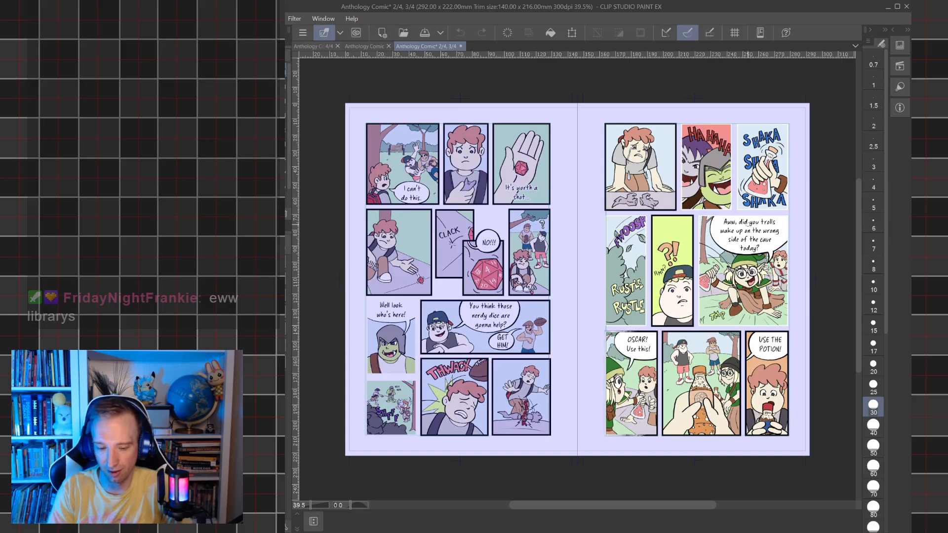
{"action": "scroll", "coordinate": [775, 413], "scroll_direction": "up", "scroll_amount": 4}
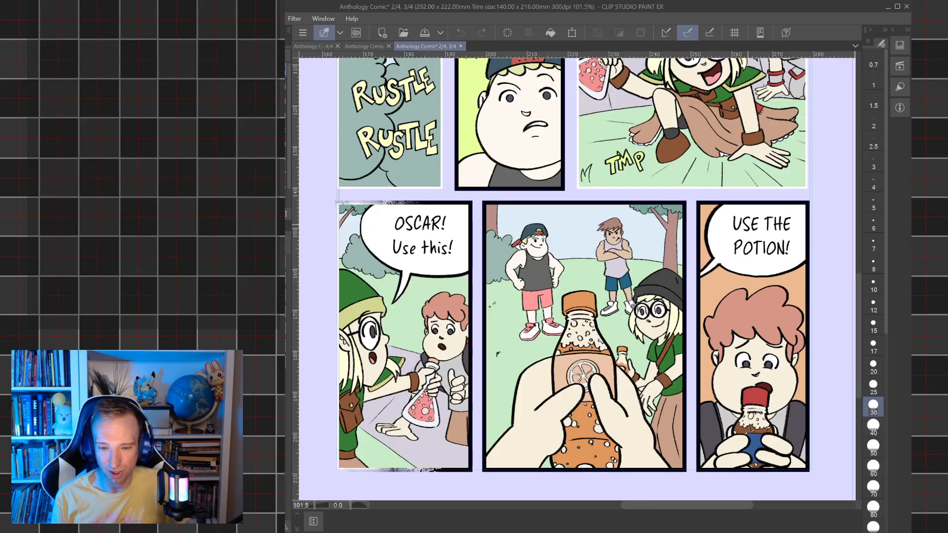
{"action": "scroll", "coordinate": [578, 279], "scroll_direction": "down", "scroll_amount": 1}
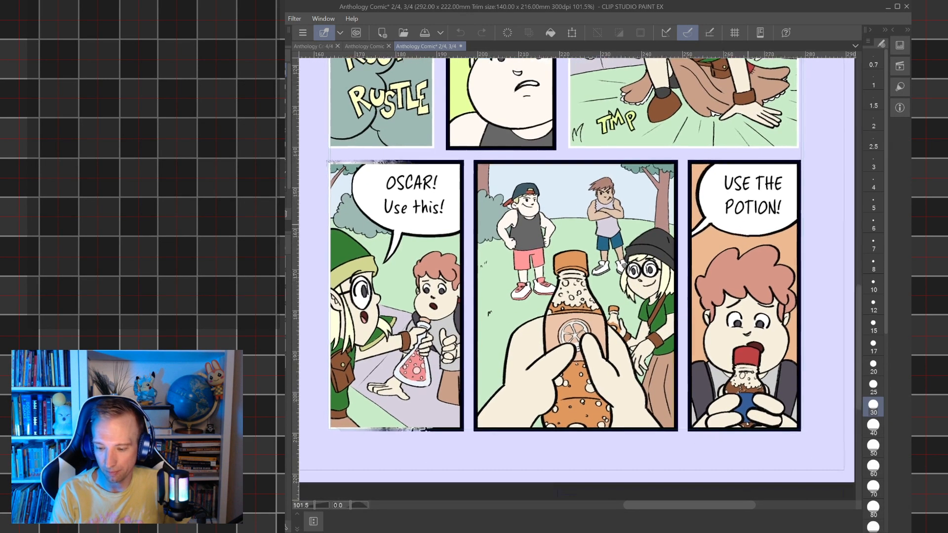
{"action": "scroll", "coordinate": [578, 279], "scroll_direction": "up", "scroll_amount": 3}
{"action": "scroll", "coordinate": [578, 279], "scroll_direction": "down", "scroll_amount": 3}
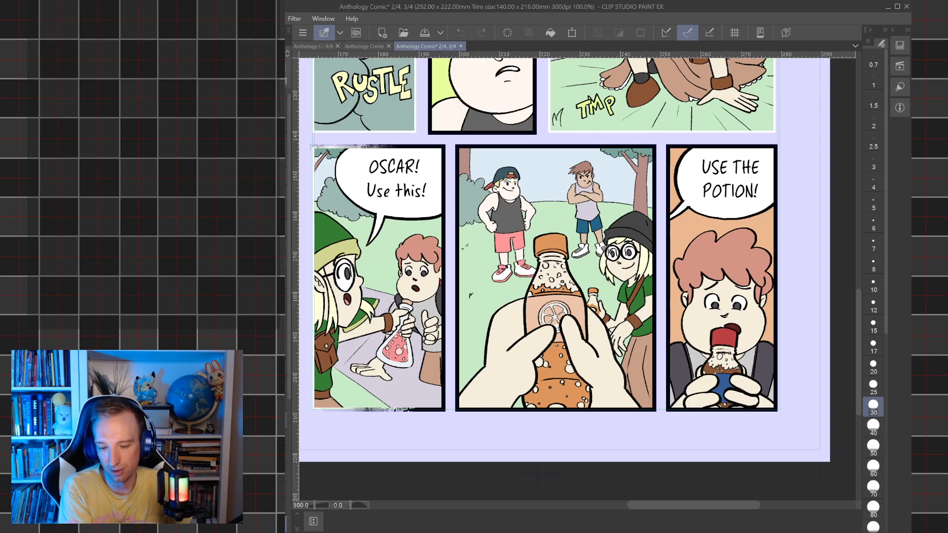
- Recolor the small bottle in the last panel with orange soda, a peach label and an orange cap
{"action": "key", "text": "o"}
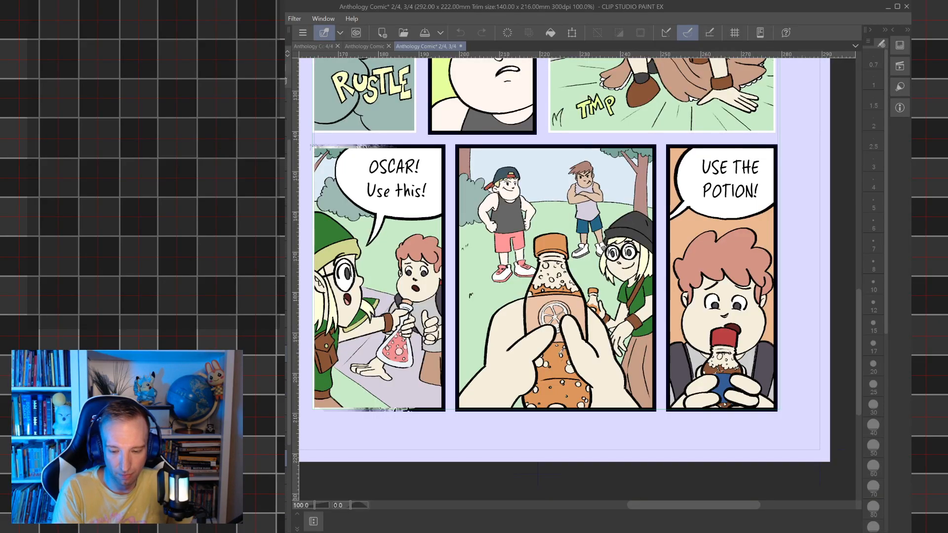
{"action": "left_click", "coordinate": [718, 369]}
{"action": "scroll", "coordinate": [726, 365], "scroll_direction": "up", "scroll_amount": 4}
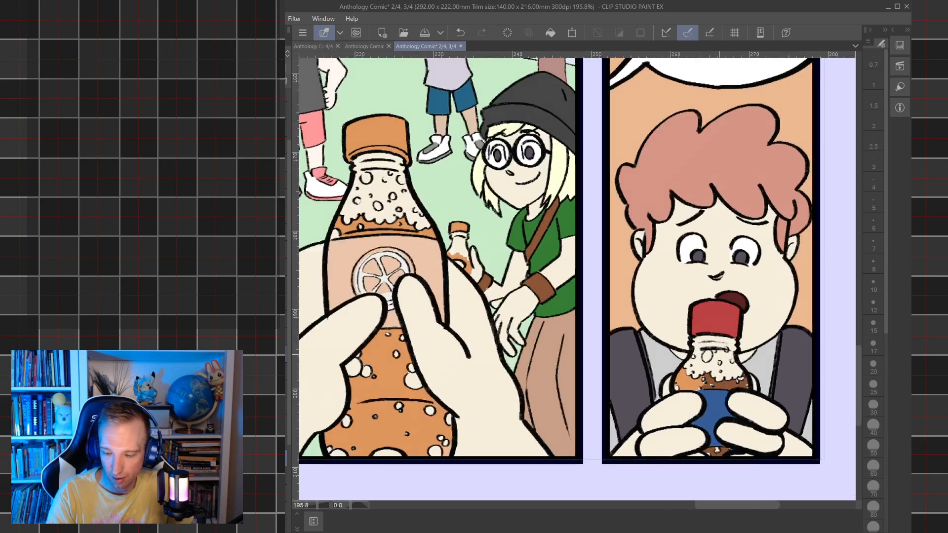
{"action": "left_click_drag", "start_coordinate": [724, 367], "coordinate": [695, 340]}
{"action": "left_click", "coordinate": [692, 357]}
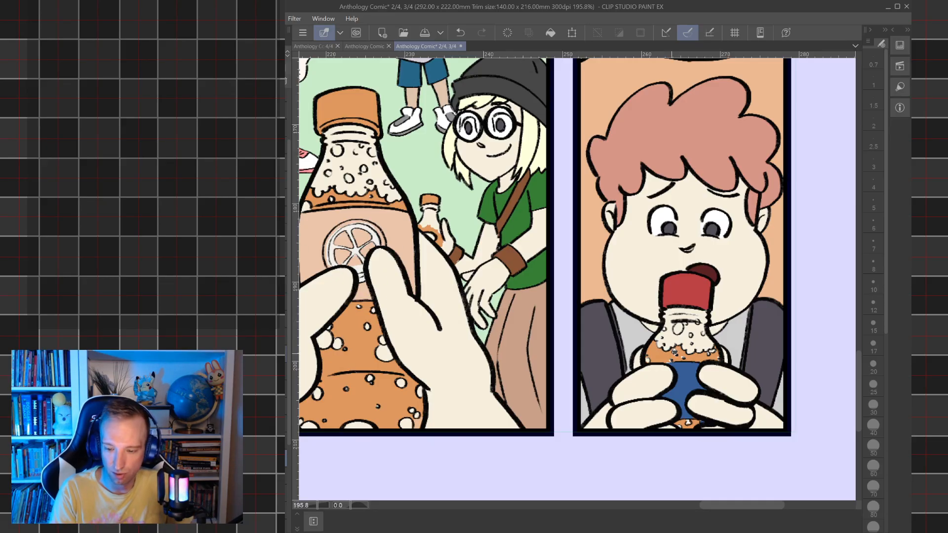
{"action": "left_click", "coordinate": [682, 381]}
{"action": "left_click", "coordinate": [687, 412]}
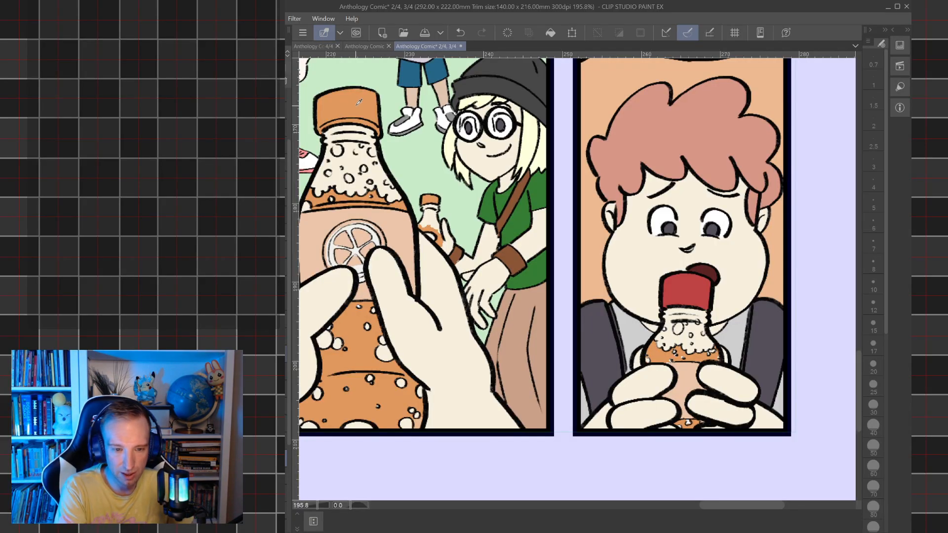
{"action": "left_click", "coordinate": [695, 286]}
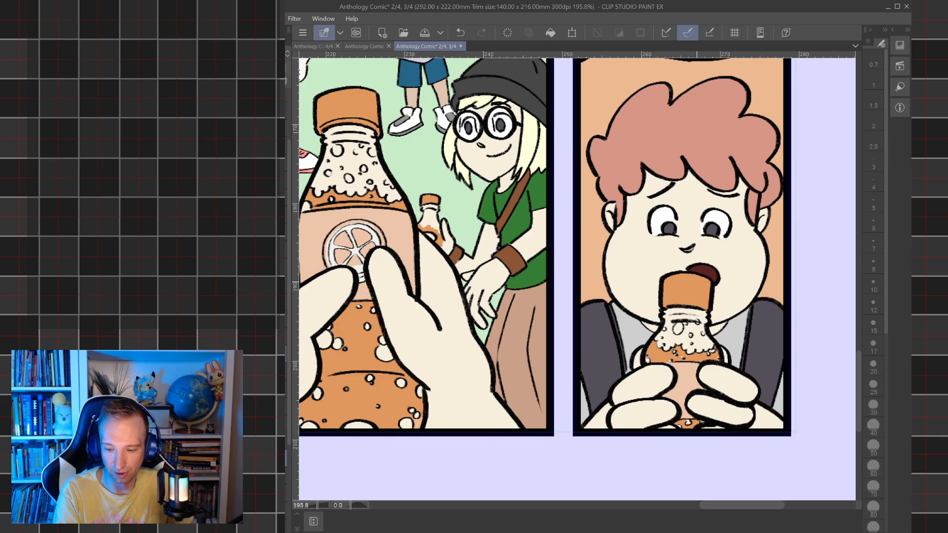
- Color the rind of the citrus slice on the large bottle's label orange and touch up its inner edge
{"action": "left_click_drag", "start_coordinate": [748, 239], "coordinate": [942, 273]}
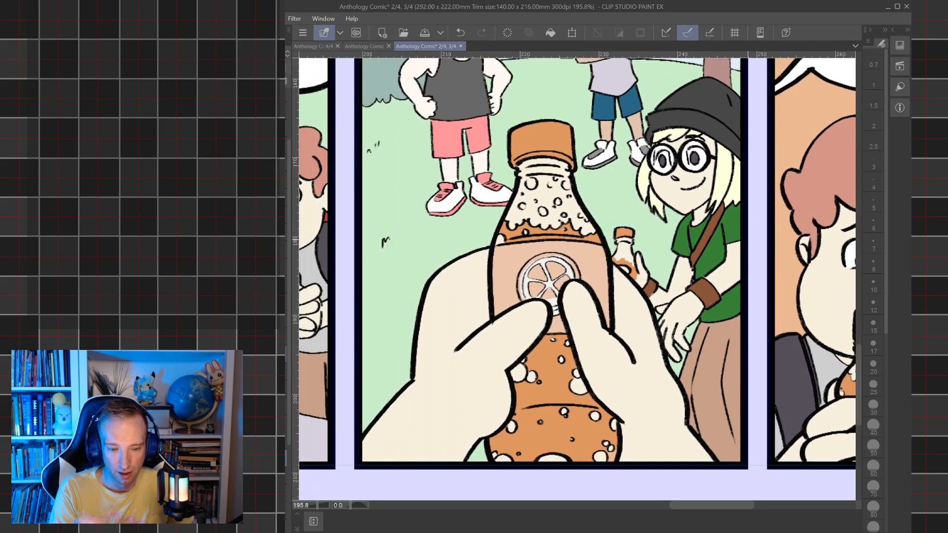
{"action": "scroll", "coordinate": [562, 287], "scroll_direction": "up", "scroll_amount": 2}
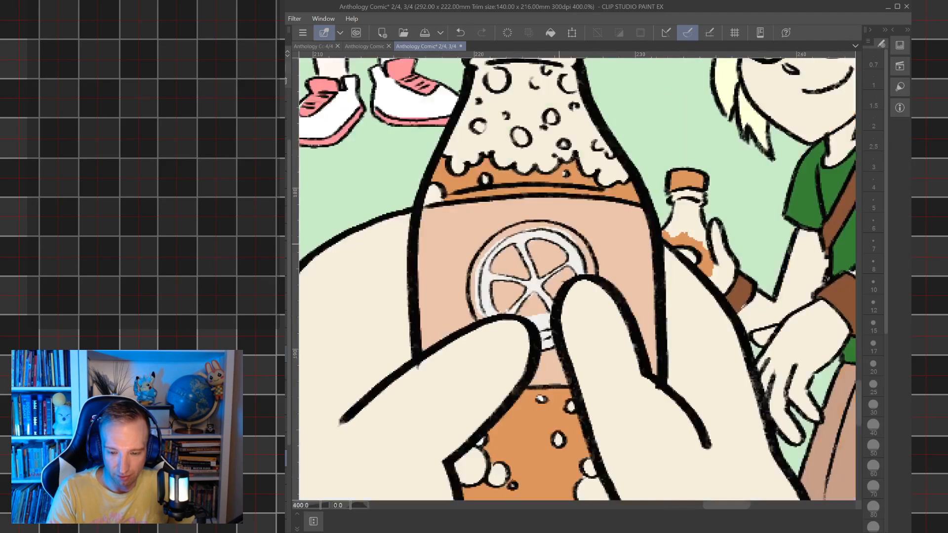
{"action": "left_click", "coordinate": [582, 235]}
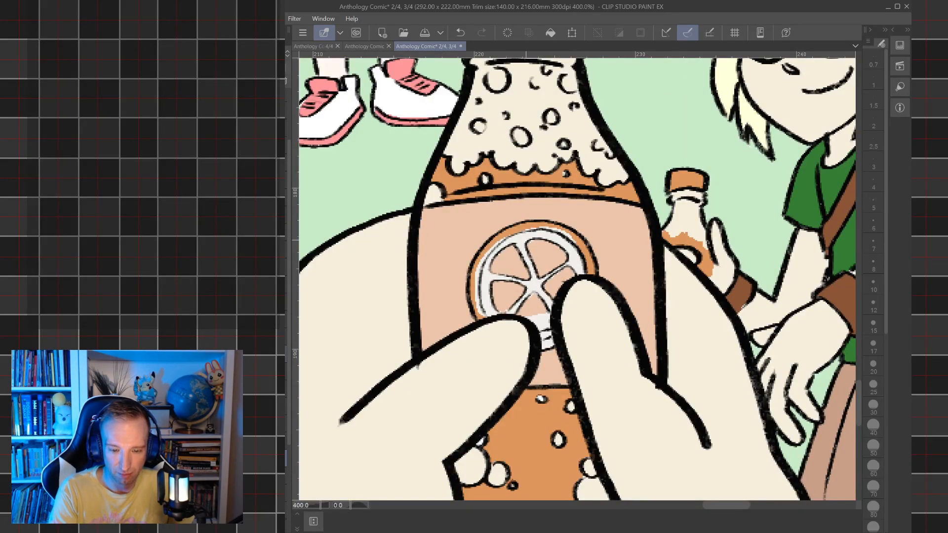
{"action": "key", "text": "p"}
{"action": "mouse_move", "coordinate": [481, 312]}
{"action": "left_mouse_down"}
{"action": "mouse_move", "coordinate": [477, 274]}
{"action": "mouse_move", "coordinate": [503, 235]}
{"action": "mouse_move", "coordinate": [564, 233]}
{"action": "mouse_move", "coordinate": [582, 252]}
{"action": "left_mouse_up"}
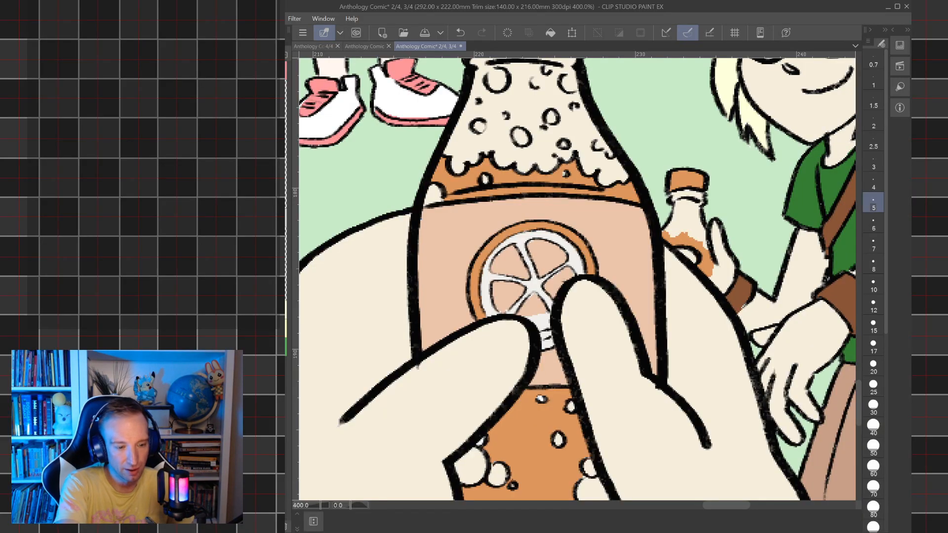
{"action": "mouse_move", "coordinate": [540, 259]}
{"action": "left_mouse_down"}
{"action": "mouse_move", "coordinate": [537, 247]}
{"action": "mouse_move", "coordinate": [556, 259]}
{"action": "left_mouse_up"}
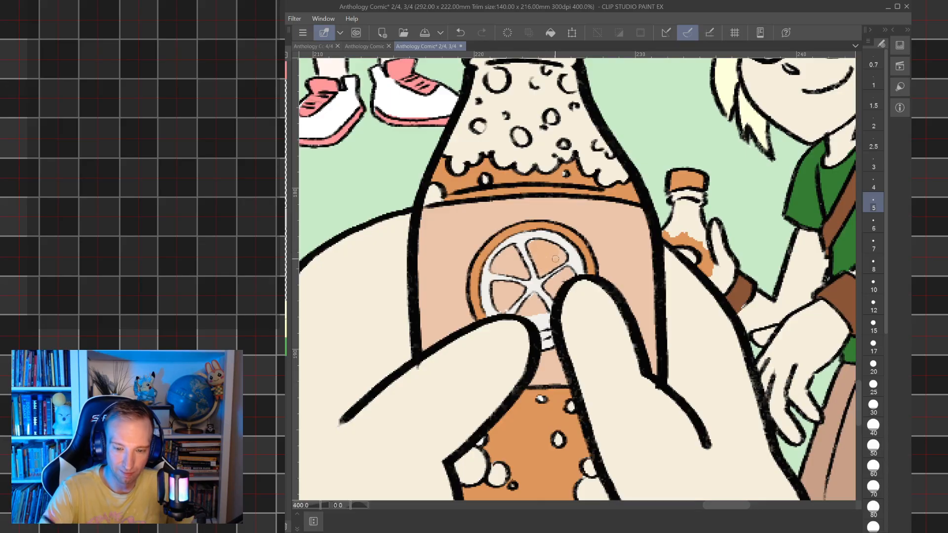
{"action": "left_click_drag", "start_coordinate": [543, 256], "coordinate": [543, 267]}
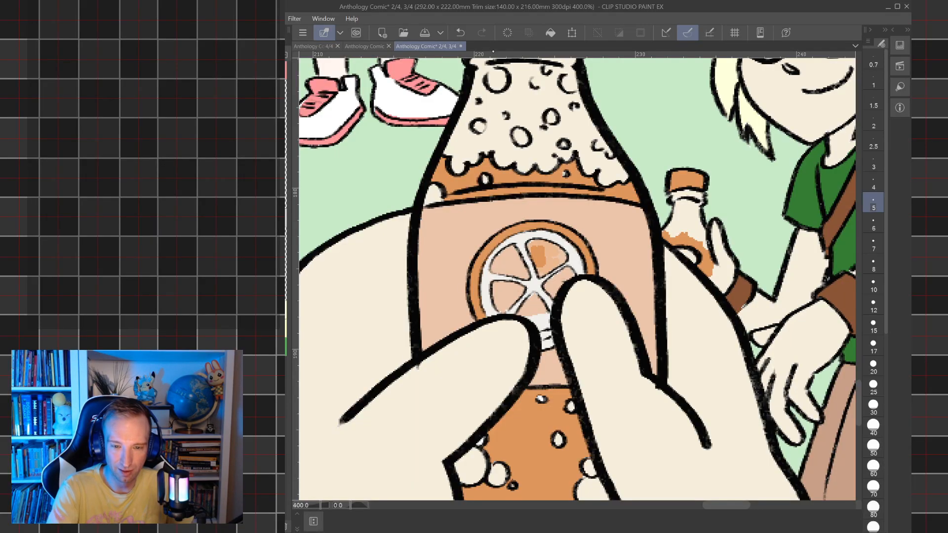
{"action": "left_click", "coordinate": [460, 32]}
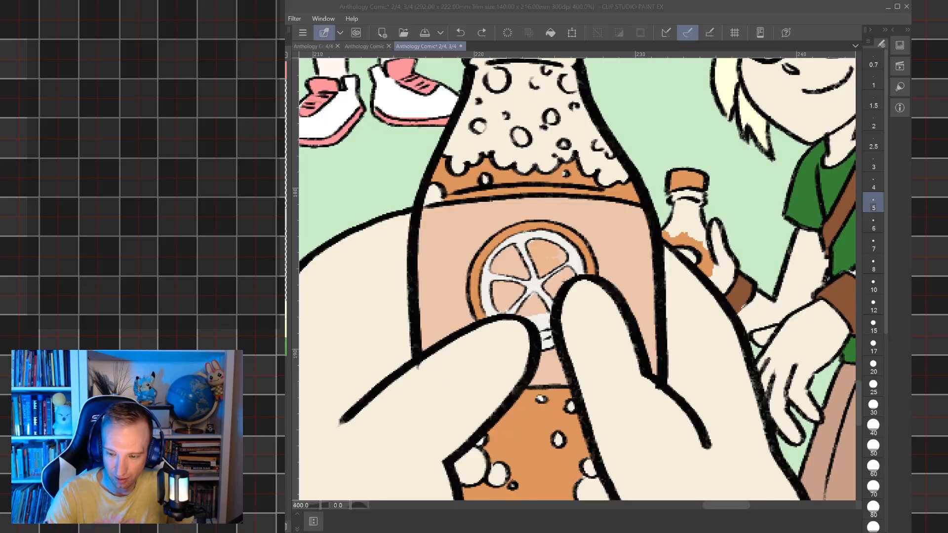
- Paint the segments of the citrus slice on the large bottle's label light orange with brush size 5
{"action": "left_click", "coordinate": [633, 261]}
{"action": "mouse_move", "coordinate": [552, 256]}
{"action": "left_mouse_down"}
{"action": "mouse_move", "coordinate": [533, 243]}
{"action": "mouse_move", "coordinate": [550, 246]}
{"action": "mouse_move", "coordinate": [556, 258]}
{"action": "mouse_move", "coordinate": [544, 271]}
{"action": "mouse_move", "coordinate": [562, 260]}
{"action": "mouse_move", "coordinate": [548, 244]}
{"action": "mouse_move", "coordinate": [564, 259]}
{"action": "mouse_move", "coordinate": [540, 264]}
{"action": "mouse_move", "coordinate": [549, 288]}
{"action": "mouse_move", "coordinate": [563, 274]}
{"action": "mouse_move", "coordinate": [555, 295]}
{"action": "mouse_move", "coordinate": [549, 284]}
{"action": "mouse_move", "coordinate": [570, 272]}
{"action": "left_mouse_up"}
{"action": "mouse_move", "coordinate": [536, 308]}
{"action": "left_mouse_down"}
{"action": "mouse_move", "coordinate": [521, 315]}
{"action": "mouse_move", "coordinate": [531, 299]}
{"action": "mouse_move", "coordinate": [547, 317]}
{"action": "mouse_move", "coordinate": [532, 303]}
{"action": "left_mouse_up"}
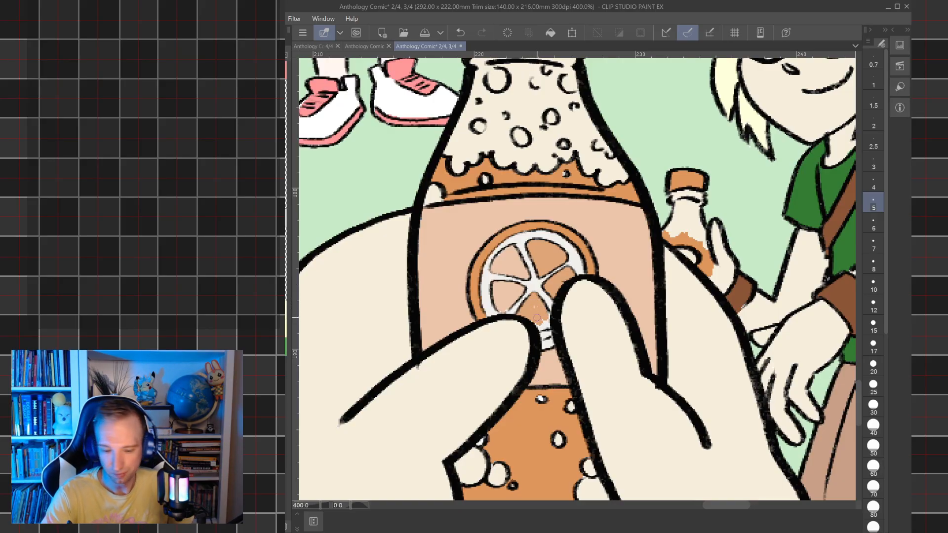
{"action": "mouse_move", "coordinate": [543, 327]}
{"action": "left_mouse_down"}
{"action": "mouse_move", "coordinate": [536, 304]}
{"action": "mouse_move", "coordinate": [500, 305]}
{"action": "mouse_move", "coordinate": [498, 284]}
{"action": "mouse_move", "coordinate": [521, 289]}
{"action": "mouse_move", "coordinate": [504, 305]}
{"action": "mouse_move", "coordinate": [502, 289]}
{"action": "mouse_move", "coordinate": [513, 293]}
{"action": "mouse_move", "coordinate": [501, 289]}
{"action": "mouse_move", "coordinate": [509, 304]}
{"action": "mouse_move", "coordinate": [521, 292]}
{"action": "mouse_move", "coordinate": [506, 307]}
{"action": "left_mouse_up"}
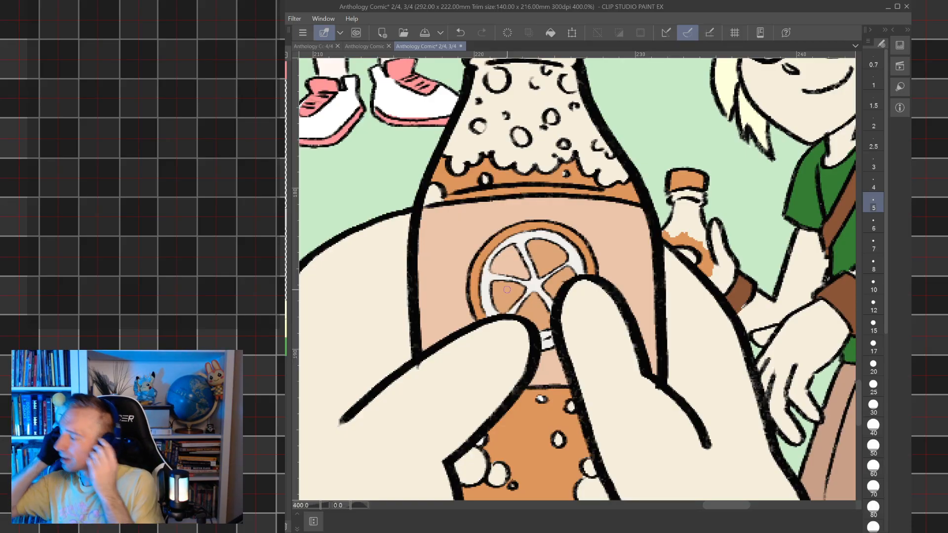
{"action": "left_click_drag", "start_coordinate": [508, 267], "coordinate": [499, 259]}
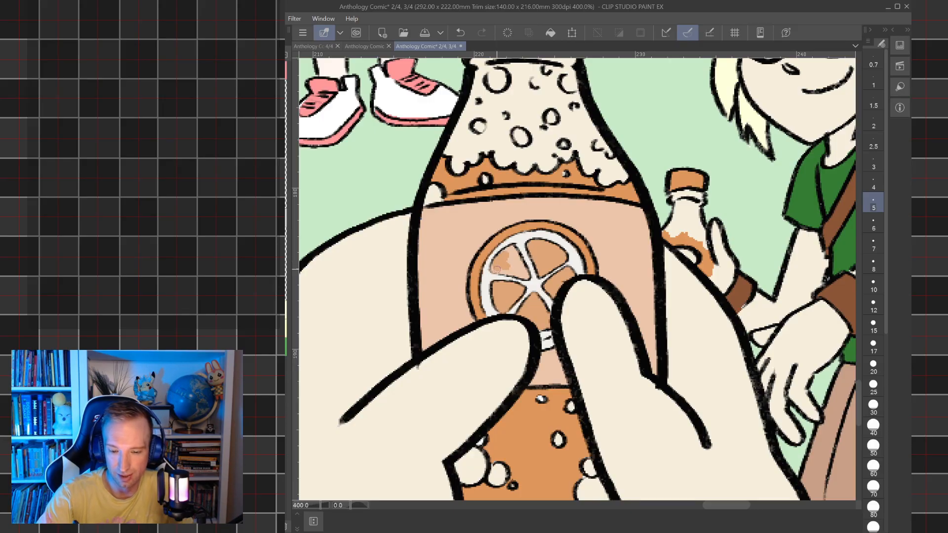
{"action": "mouse_move", "coordinate": [495, 270]}
{"action": "left_mouse_down"}
{"action": "mouse_move", "coordinate": [526, 276]}
{"action": "mouse_move", "coordinate": [502, 262]}
{"action": "mouse_move", "coordinate": [513, 249]}
{"action": "mouse_move", "coordinate": [523, 267]}
{"action": "left_mouse_up"}
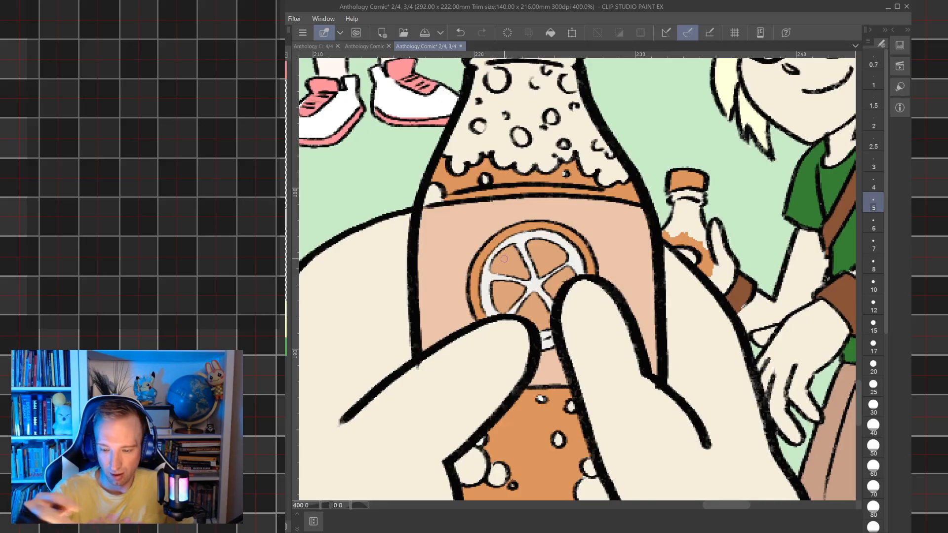
- Compare the recolored bottles in the middle and last panels of the row
{"action": "scroll", "coordinate": [685, 270], "scroll_direction": "down", "scroll_amount": 4}
{"action": "left_click_drag", "start_coordinate": [685, 270], "coordinate": [598, 261]}
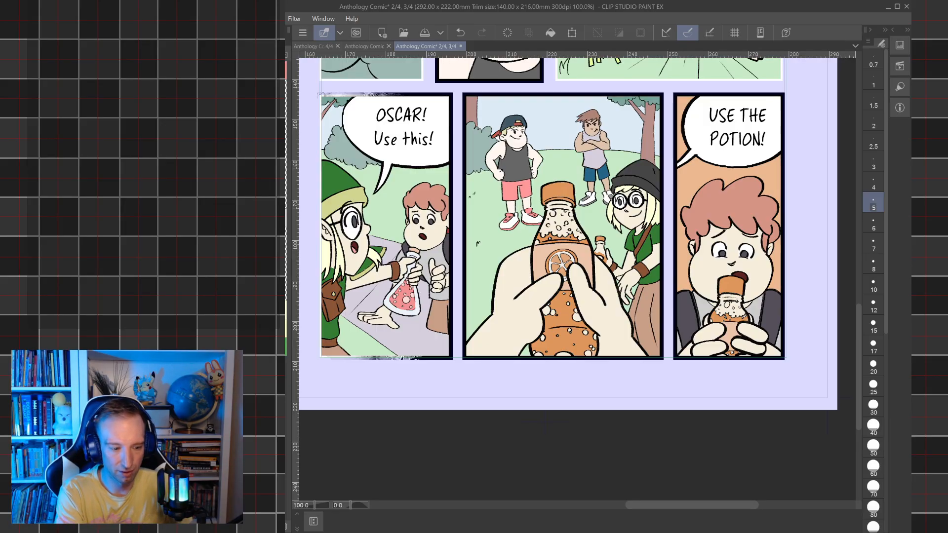
{"action": "scroll", "coordinate": [743, 331], "scroll_direction": "up", "scroll_amount": 3}
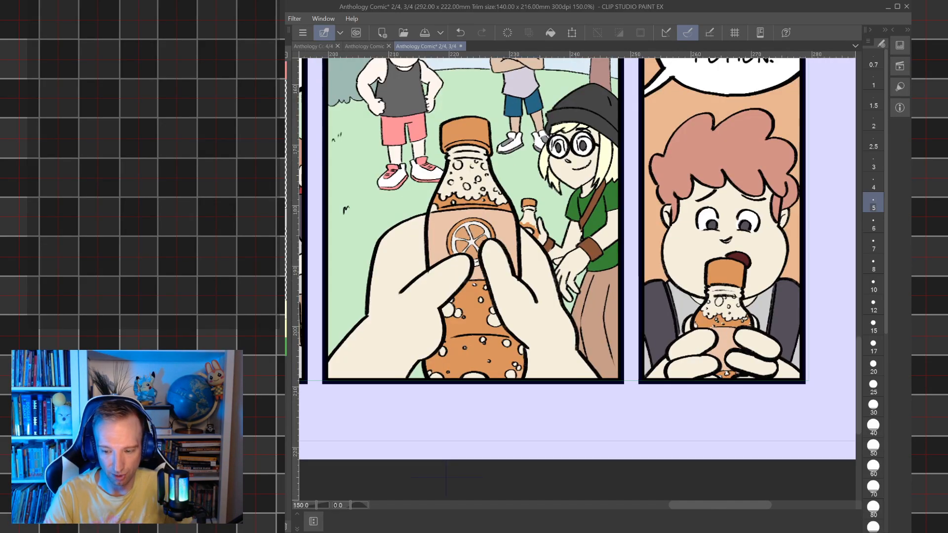
{"action": "scroll", "coordinate": [718, 314], "scroll_direction": "up", "scroll_amount": 1}
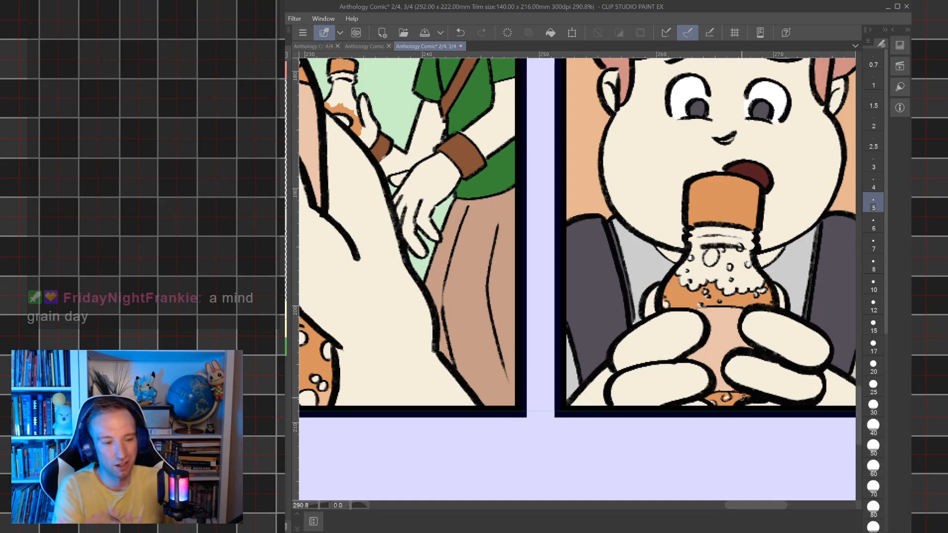
- Touch up the orange soda around the bubbles beneath the small bottle's foam in the last panel
{"action": "key", "text": "i"}
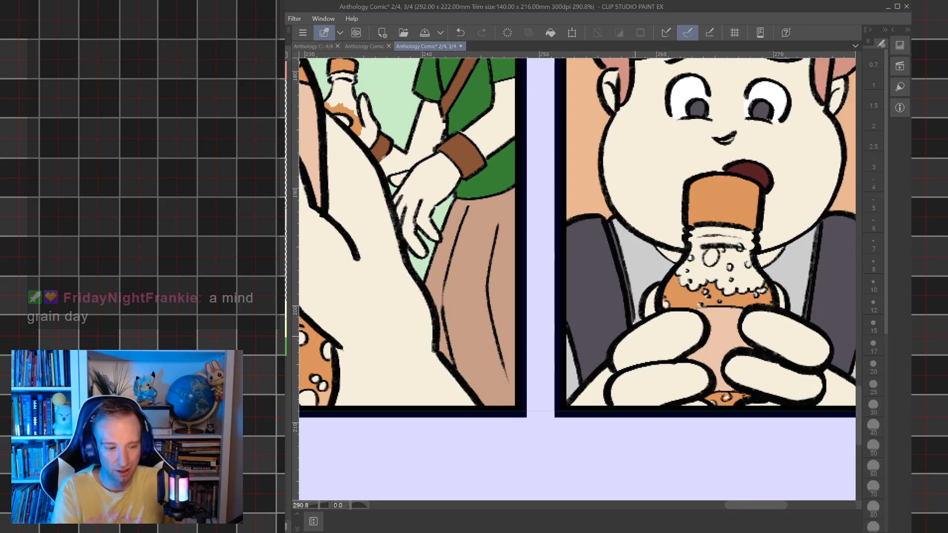
{"action": "key", "text": "p"}
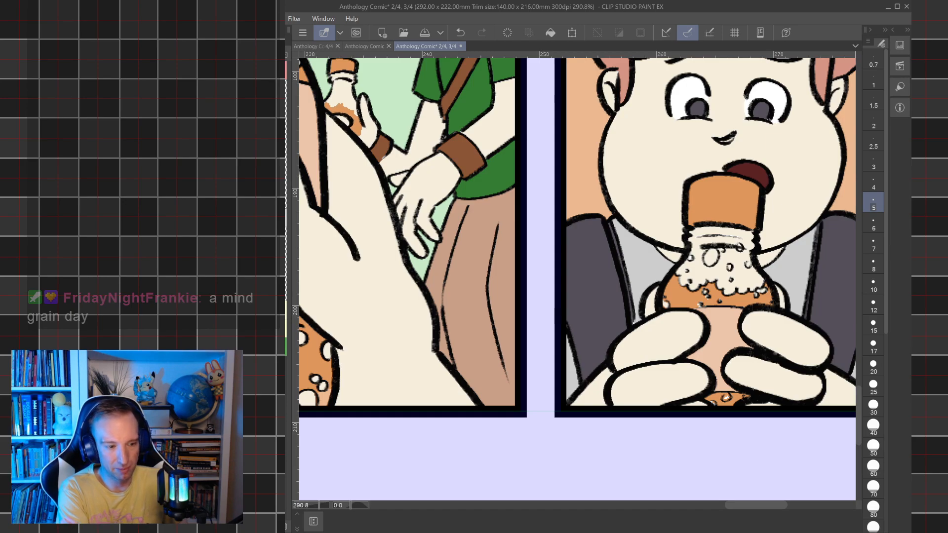
{"action": "key", "text": "g"}
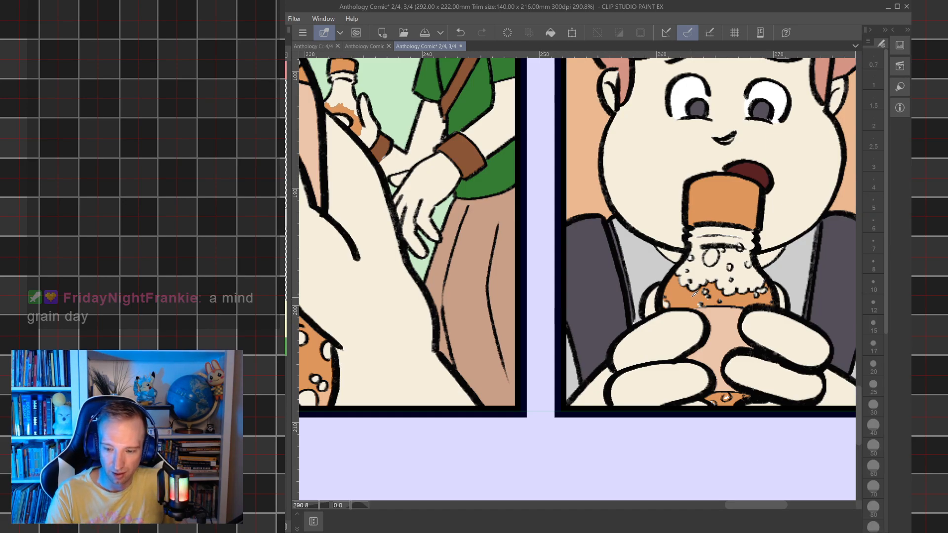
{"action": "key", "text": "p"}
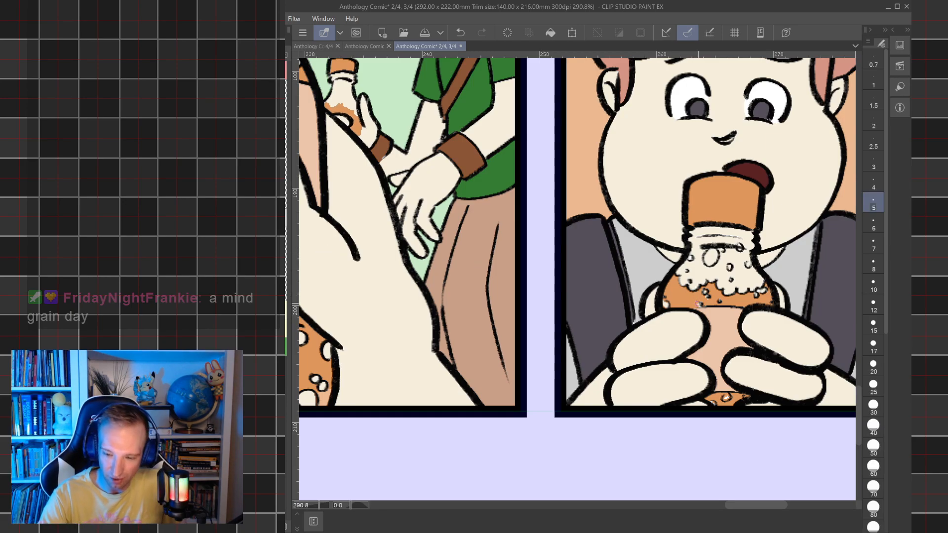
{"action": "left_click", "coordinate": [461, 33]}
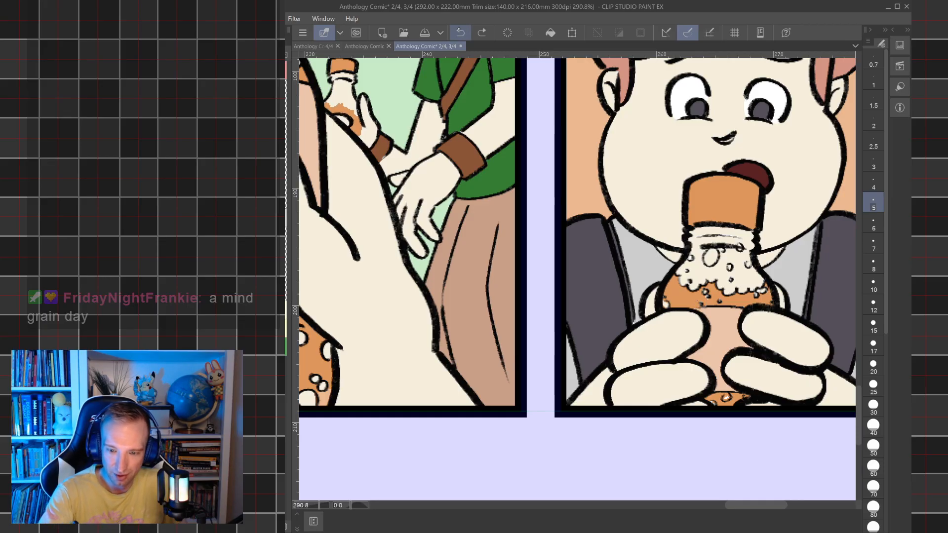
{"action": "scroll", "coordinate": [693, 293], "scroll_direction": "up", "scroll_amount": 5}
{"action": "mouse_move", "coordinate": [713, 330]}
{"action": "left_mouse_down"}
{"action": "mouse_move", "coordinate": [710, 337]}
{"action": "mouse_move", "coordinate": [708, 324]}
{"action": "left_mouse_up"}
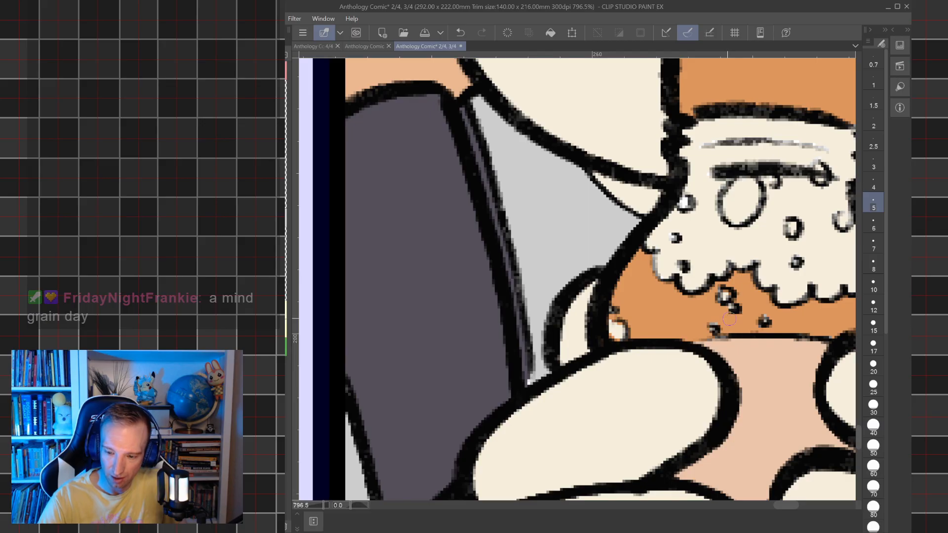
{"action": "left_click_drag", "start_coordinate": [637, 297], "coordinate": [496, 268]}
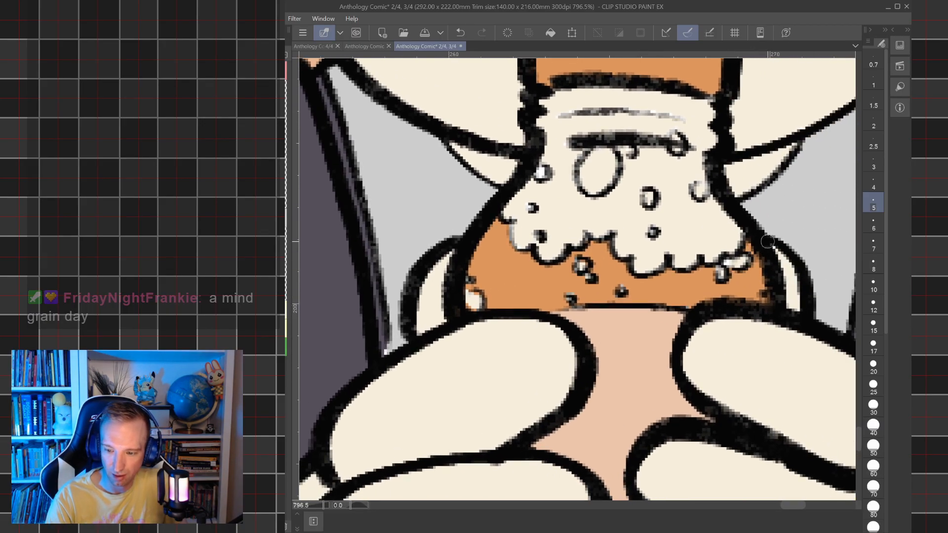
- Paint over the white specks in the small bottle's foam with cream and touch up the soda below its label
{"action": "key", "text": "g"}
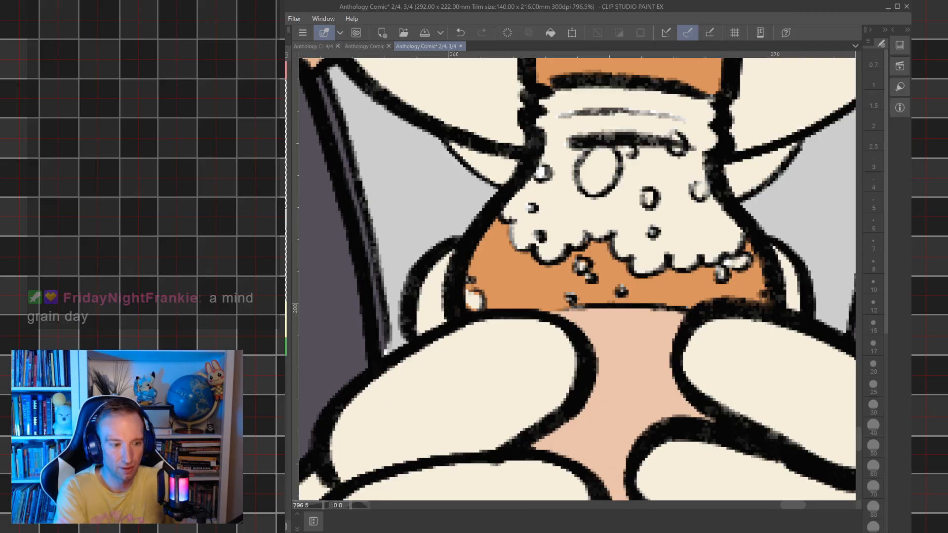
{"action": "key", "text": "p"}
{"action": "left_click_drag", "start_coordinate": [541, 174], "coordinate": [535, 181]}
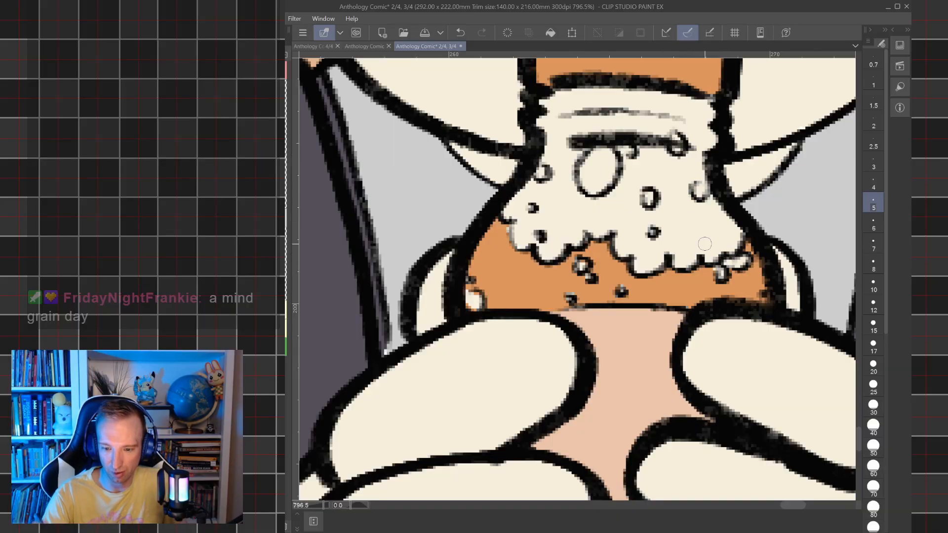
{"action": "scroll", "coordinate": [580, 264], "scroll_direction": "down", "scroll_amount": 5}
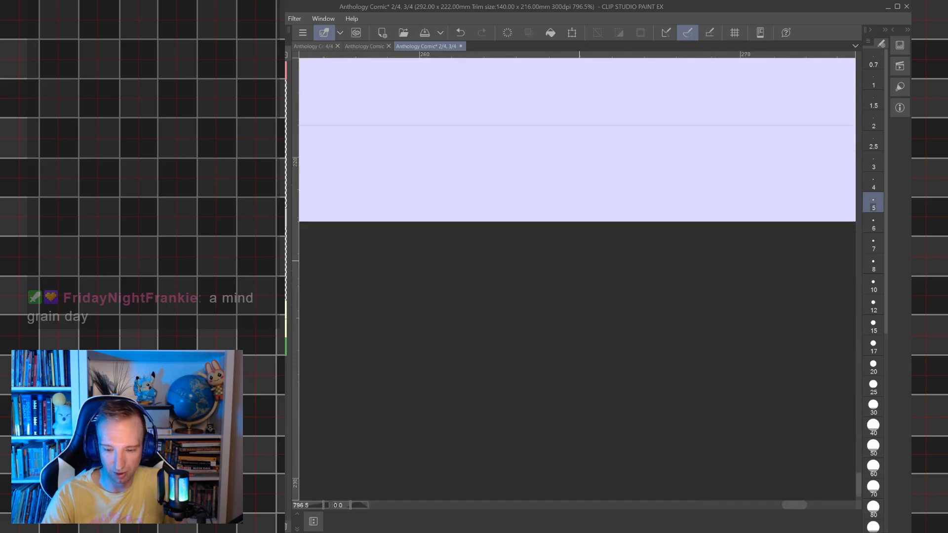
{"action": "mouse_move", "coordinate": [733, 300]}
{"action": "left_mouse_down"}
{"action": "mouse_move", "coordinate": [741, 292]}
{"action": "mouse_move", "coordinate": [703, 313]}
{"action": "left_mouse_up"}
{"action": "scroll", "coordinate": [790, 297], "scroll_direction": "down", "scroll_amount": 8}
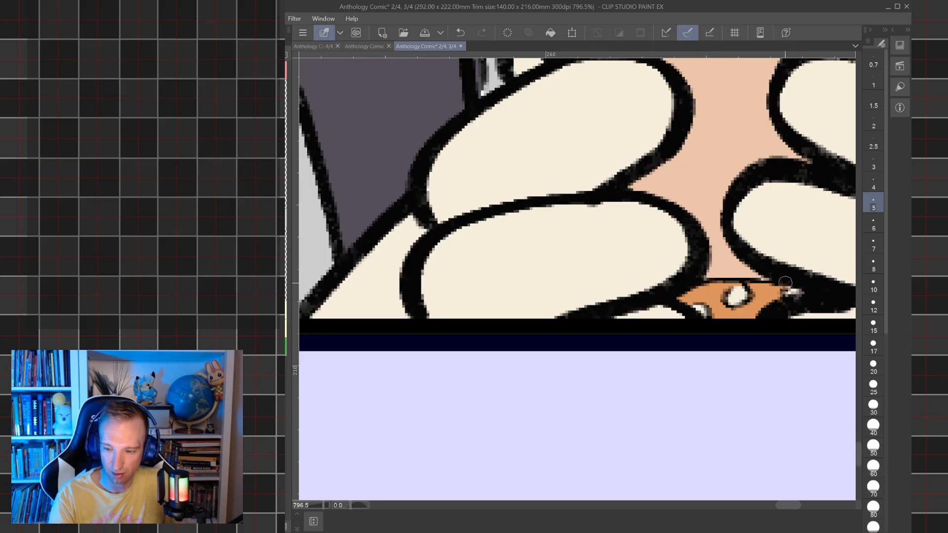
{"action": "scroll", "coordinate": [790, 297], "scroll_direction": "down", "scroll_amount": 3}
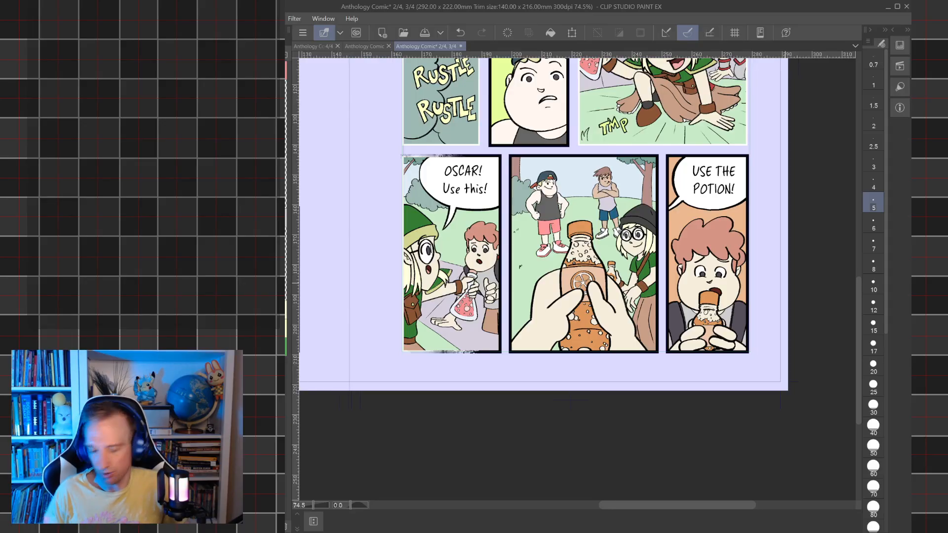
- Switch to page 4/4 of the Anthology Comic and show its speech balloons and lettering
{"action": "left_click", "coordinate": [324, 45]}
{"action": "scroll", "coordinate": [613, 297], "scroll_direction": "up", "scroll_amount": 3}
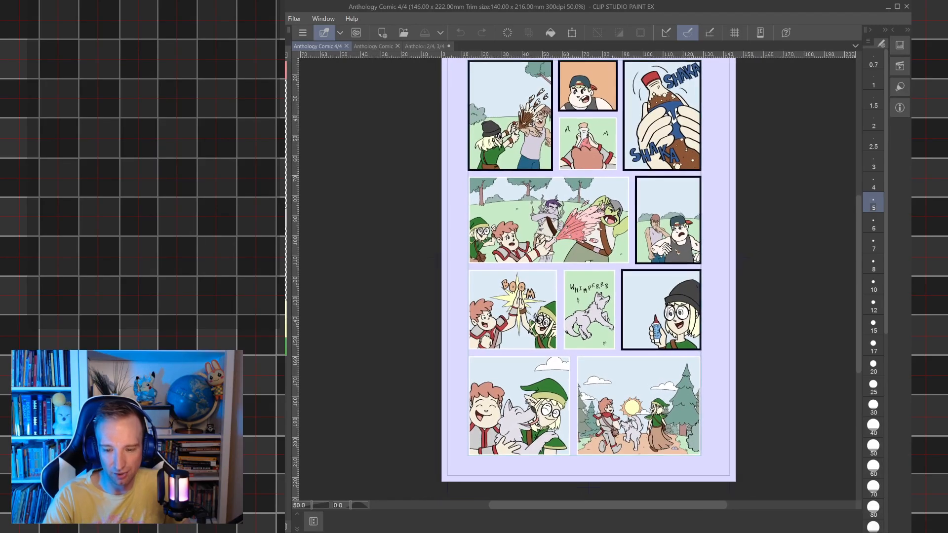
{"action": "left_click_drag", "start_coordinate": [577, 276], "coordinate": [587, 330]}
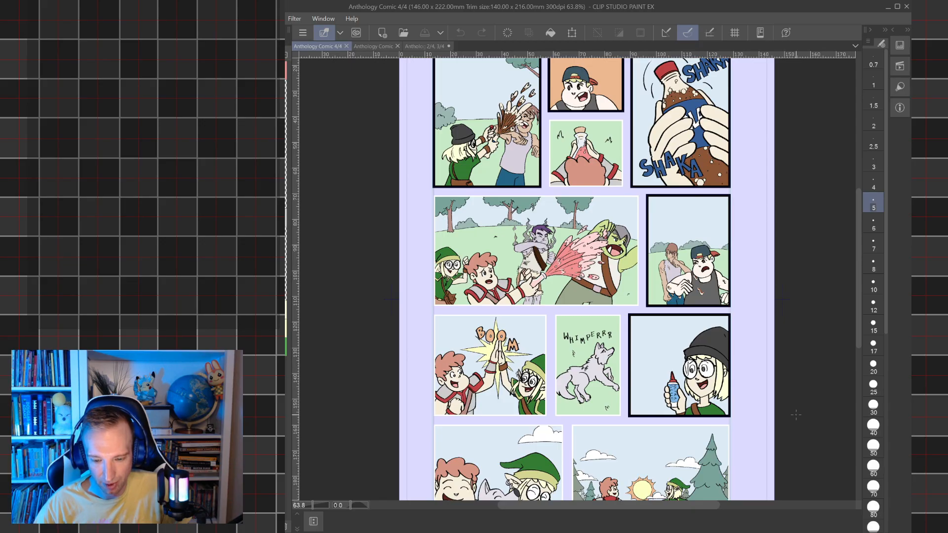
{"action": "key", "text": "ctrl+minus"}
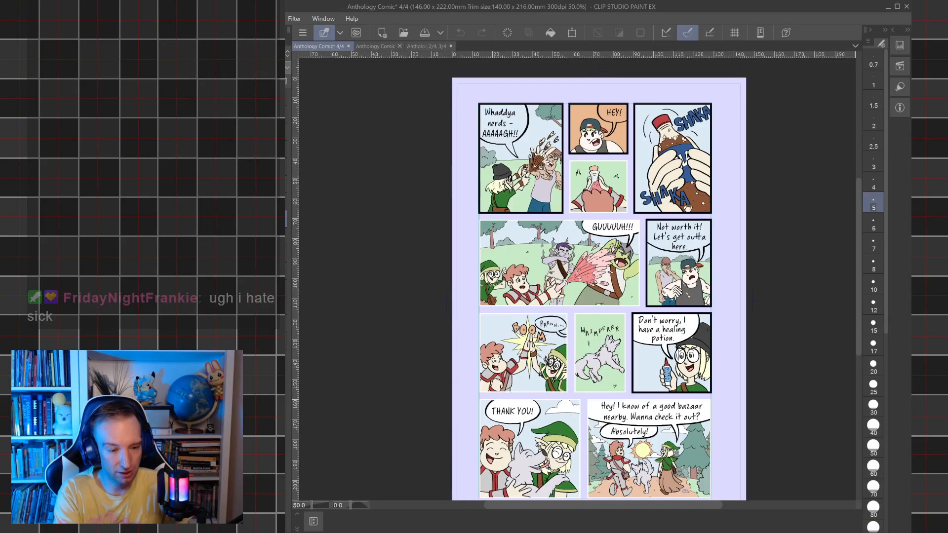
{"action": "left_click", "coordinate": [286, 150]}
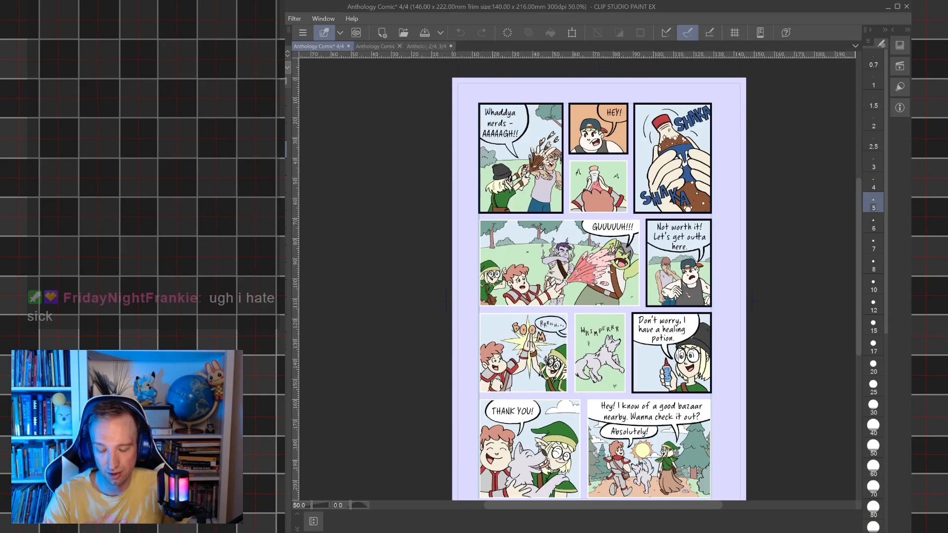
{"action": "scroll", "coordinate": [682, 208], "scroll_direction": "up", "scroll_amount": 10}
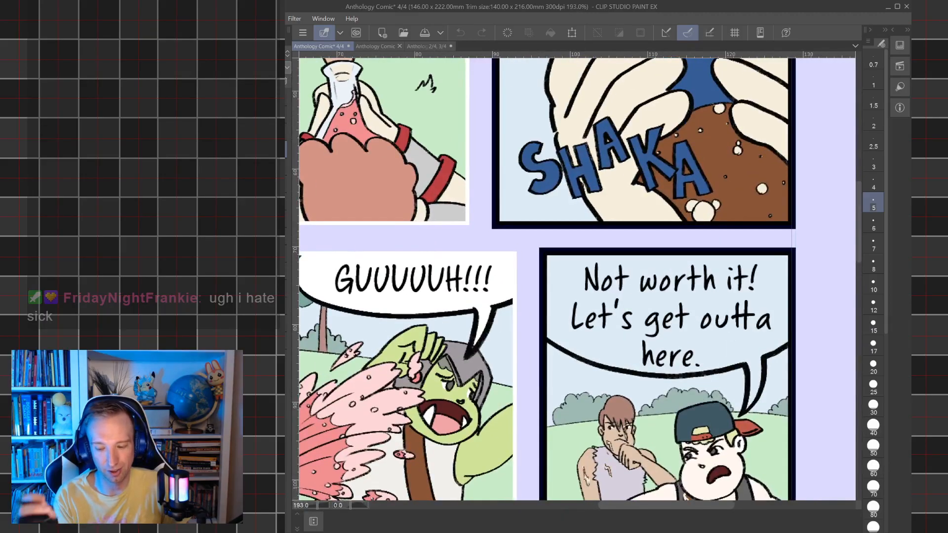
{"action": "key", "text": "g"}
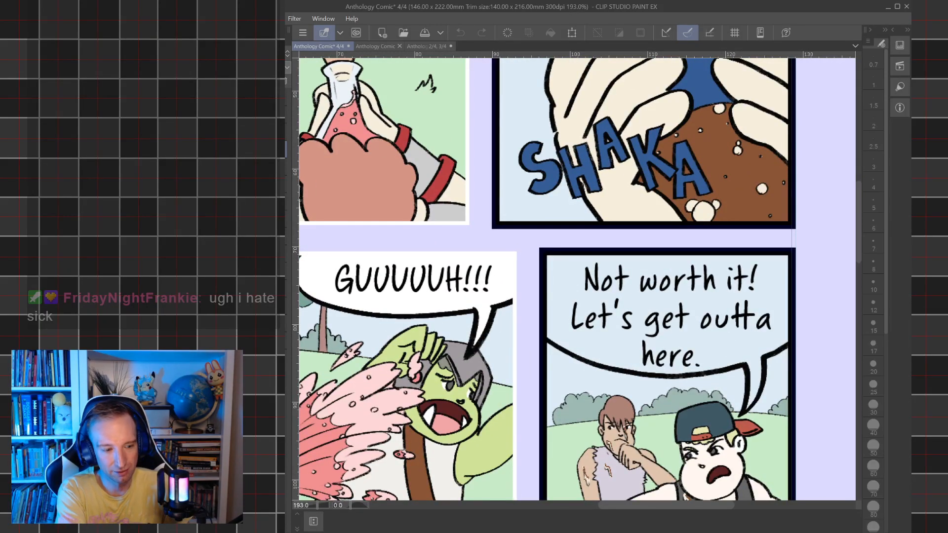
{"action": "left_click", "coordinate": [735, 345]}
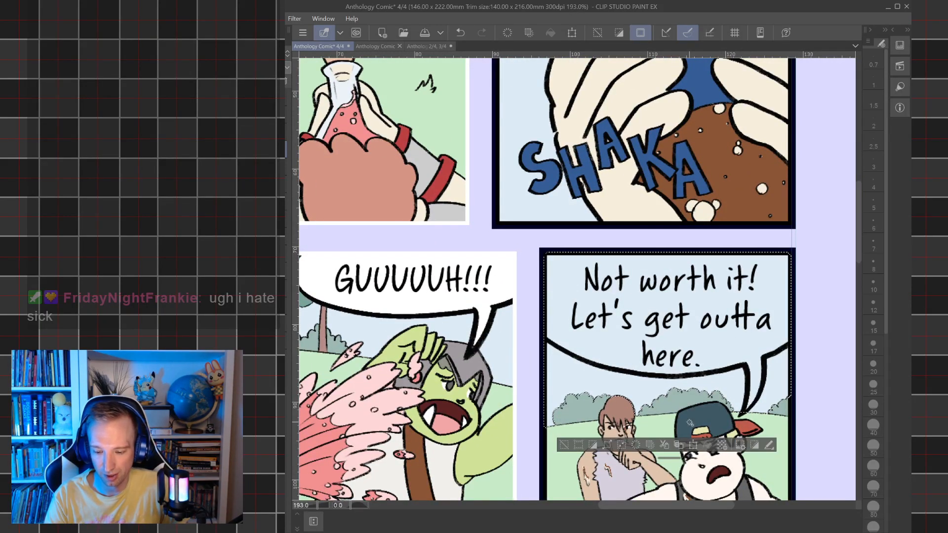
{"action": "key", "text": "ctrl+d"}
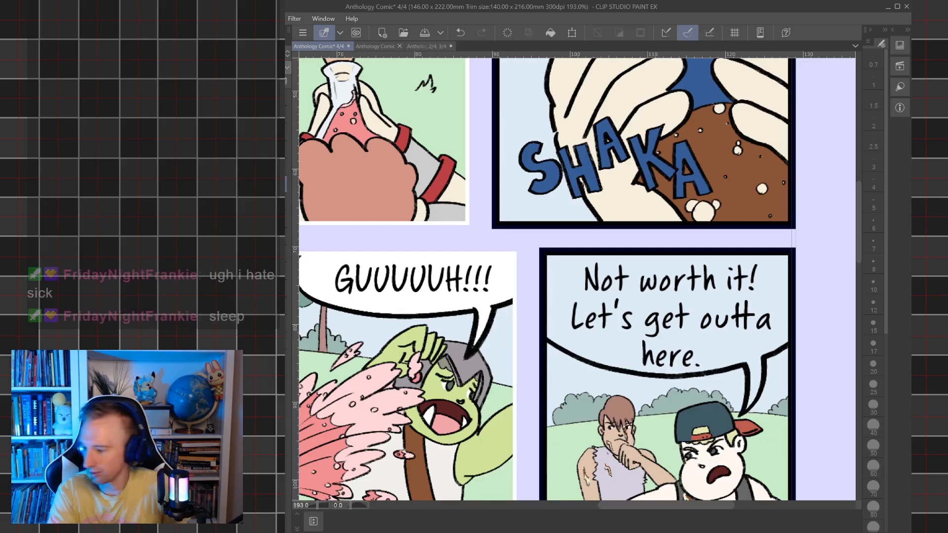
{"action": "left_click", "coordinate": [662, 292]}
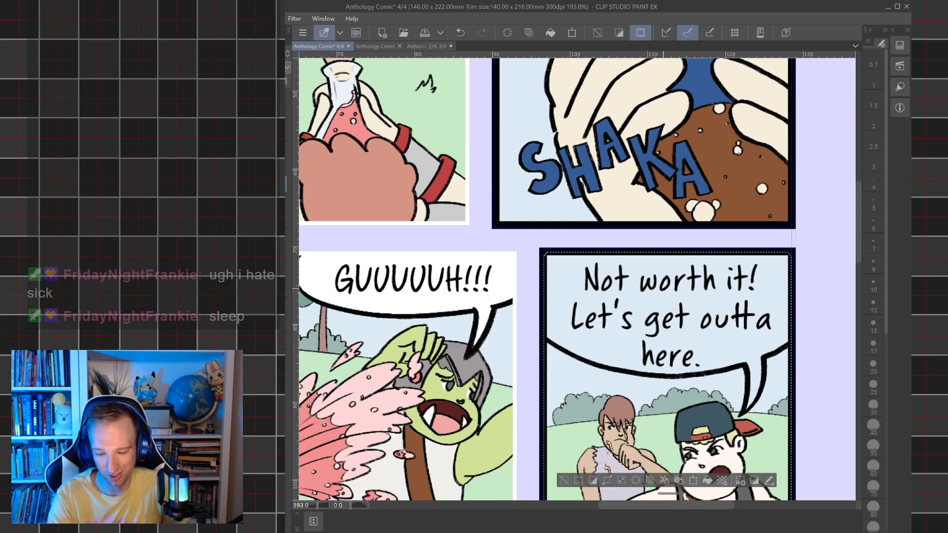
{"action": "left_click", "coordinate": [561, 480]}
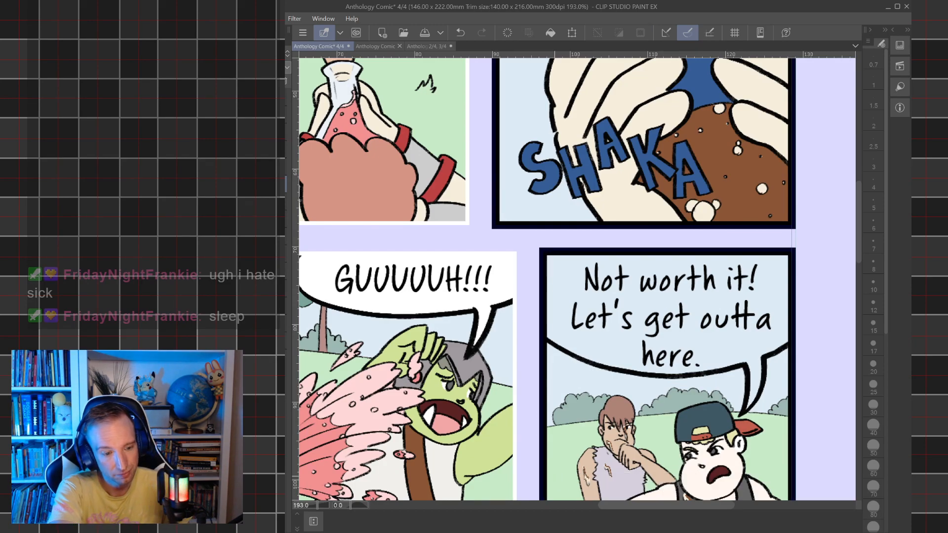
- Fill the "Not worth it! Let's get outta here." speech balloon with white and clear the selection
{"action": "left_click", "coordinate": [285, 132]}
{"action": "left_click", "coordinate": [286, 307]}
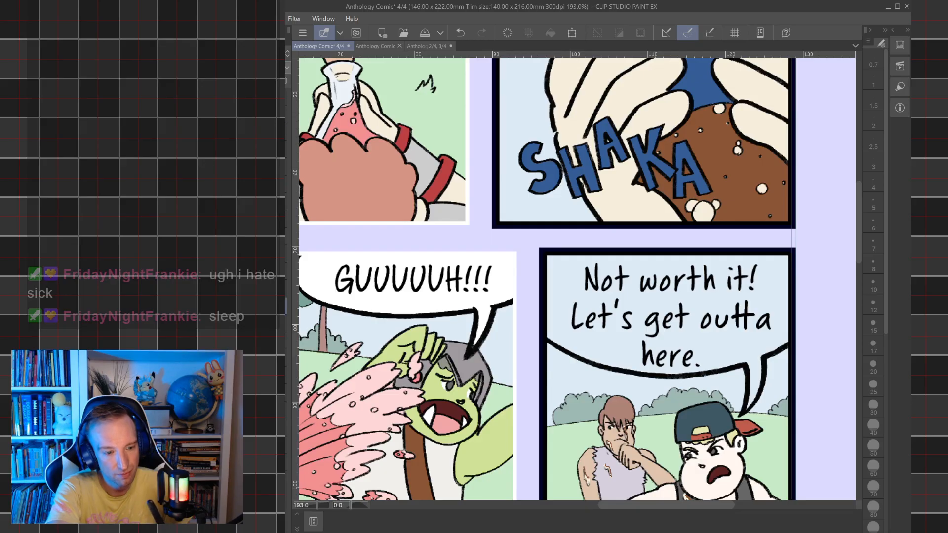
{"action": "left_click", "coordinate": [285, 132]}
{"action": "left_click", "coordinate": [285, 288]}
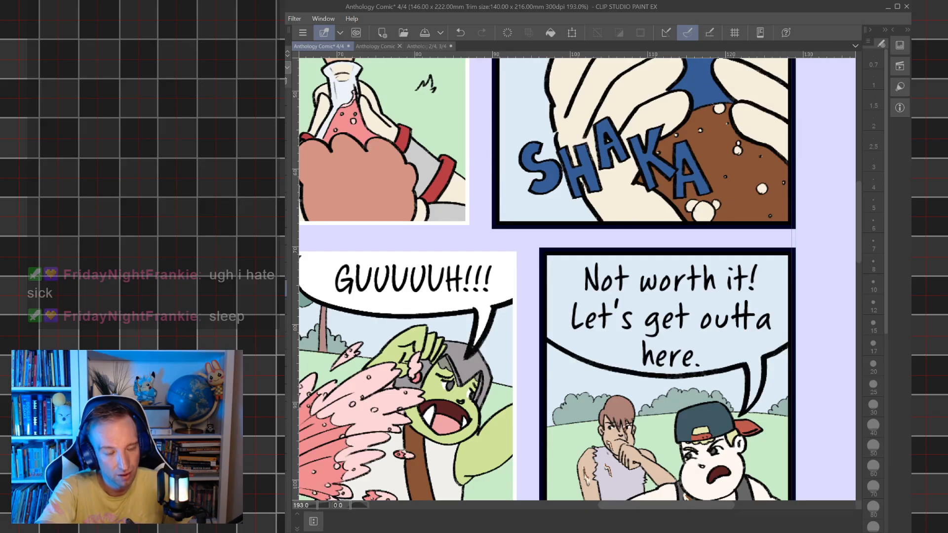
{"action": "left_click", "coordinate": [649, 345]}
{"action": "left_click", "coordinate": [708, 427]}
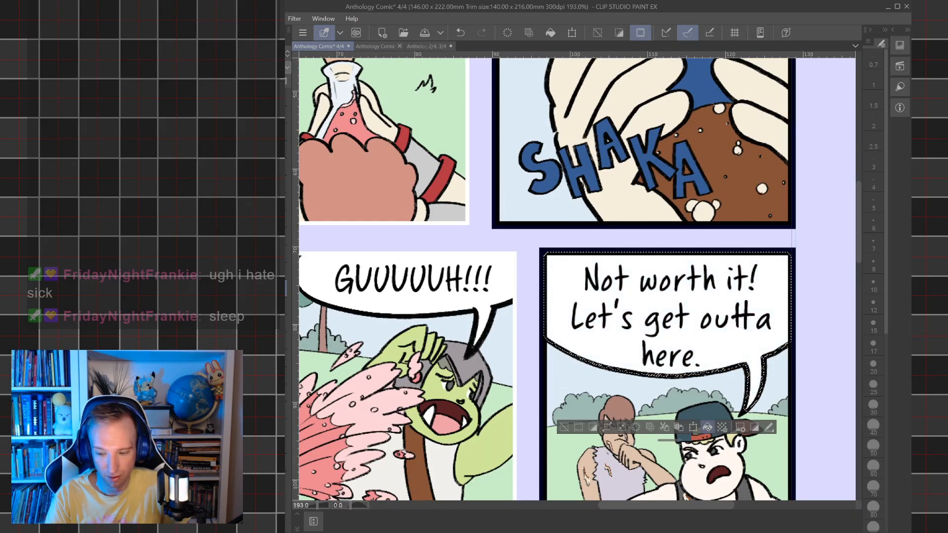
{"action": "key", "text": "ctrl+d"}
- Fill the "Whaddya nerds - AAAAAGH!!" speech balloon in the first panel with white
{"action": "left_click_drag", "start_coordinate": [542, 416], "coordinate": [653, 393]}
{"action": "left_click_drag", "start_coordinate": [602, 310], "coordinate": [671, 389]}
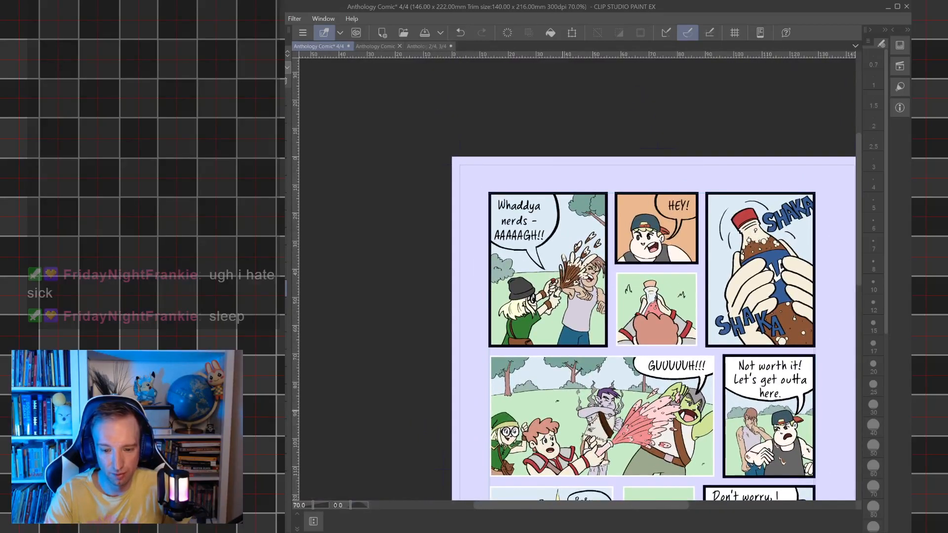
{"action": "scroll", "coordinate": [557, 251], "scroll_direction": "up", "scroll_amount": 2}
{"action": "left_click", "coordinate": [561, 254]}
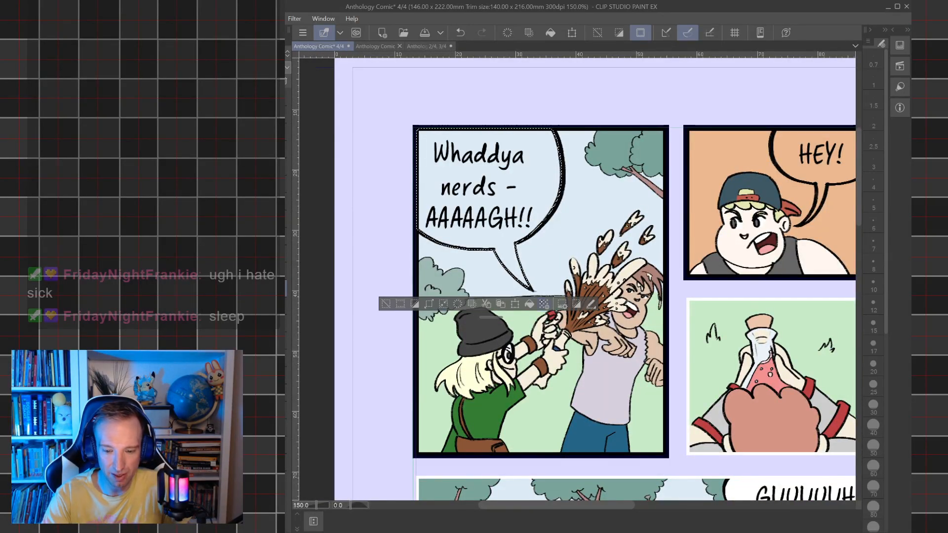
{"action": "left_click", "coordinate": [529, 304]}
{"action": "key", "text": "ctrl+d"}
- Fill the "HEY!" speech balloon in the orange panel of the first row with white
{"action": "left_click_drag", "start_coordinate": [750, 218], "coordinate": [558, 277]}
{"action": "left_click", "coordinate": [649, 231]}
{"action": "left_click", "coordinate": [662, 296]}
{"action": "key", "text": "ctrl+d"}
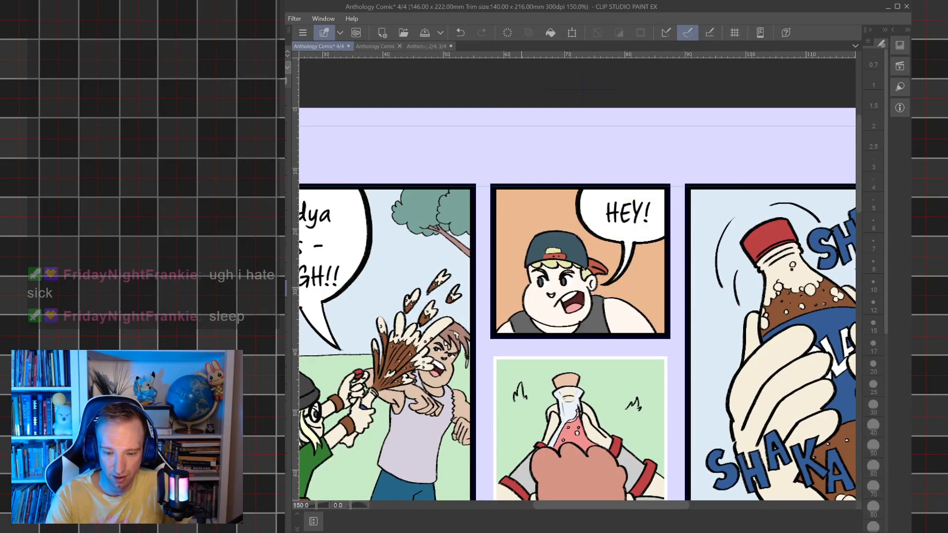
- Try filling the "RRRNN..." balloon in the high-five panel with white, then undo the fill
{"action": "left_click_drag", "start_coordinate": [654, 328], "coordinate": [625, 377]}
{"action": "left_click_drag", "start_coordinate": [593, 407], "coordinate": [613, 373]}
{"action": "left_click_drag", "start_coordinate": [614, 443], "coordinate": [636, 347]}
{"action": "left_click", "coordinate": [615, 296]}
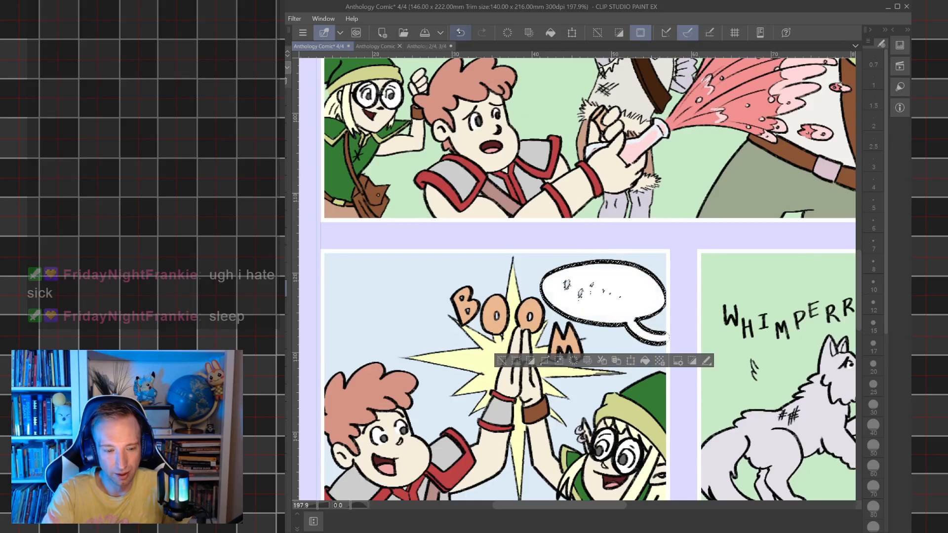
{"action": "key", "text": "ctrl+z"}
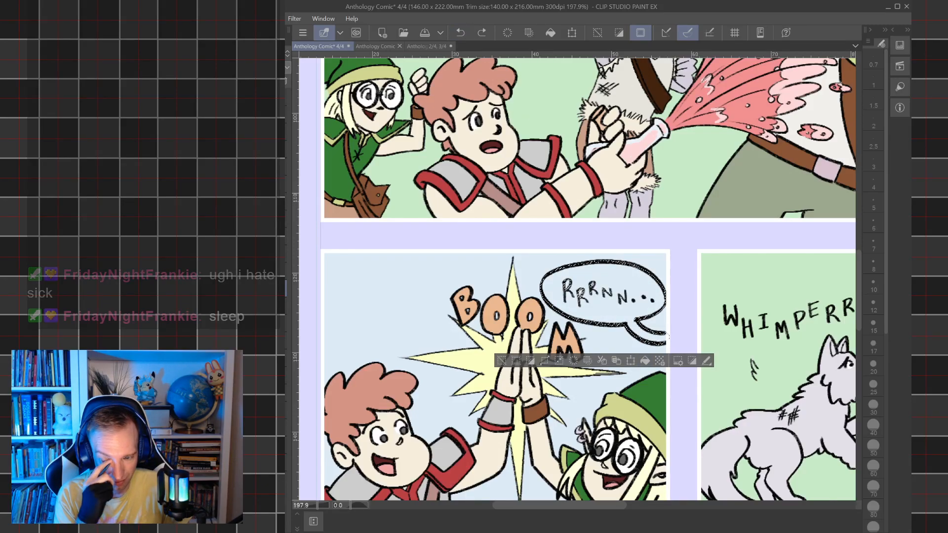
{"action": "key", "text": "ctrl+y"}
{"action": "key", "text": "ctrl+z"}
{"action": "key", "text": "ctrl+d"}
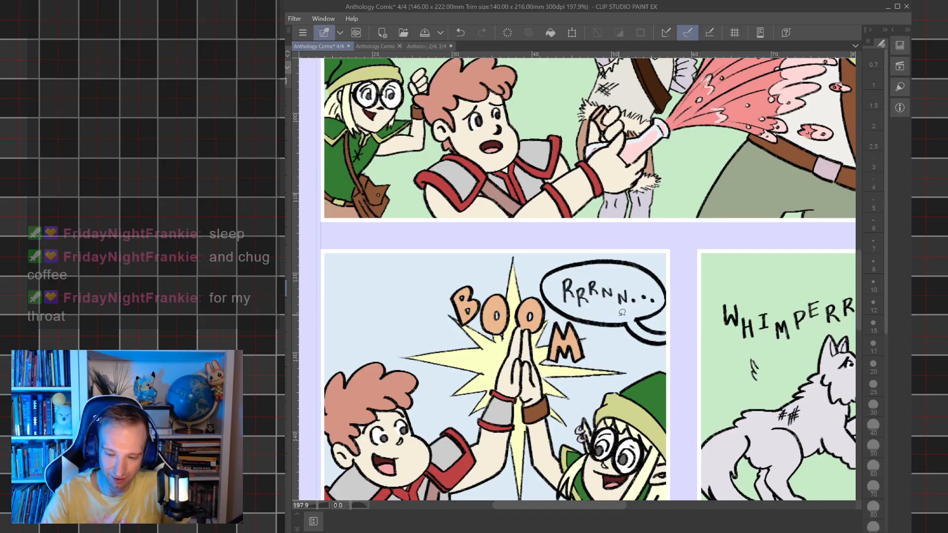
- Outline the "RRRNN..." lettering with a freehand selection, then fill the balloon behind the letters with white
{"action": "left_click_drag", "start_coordinate": [574, 306], "coordinate": [612, 313]}
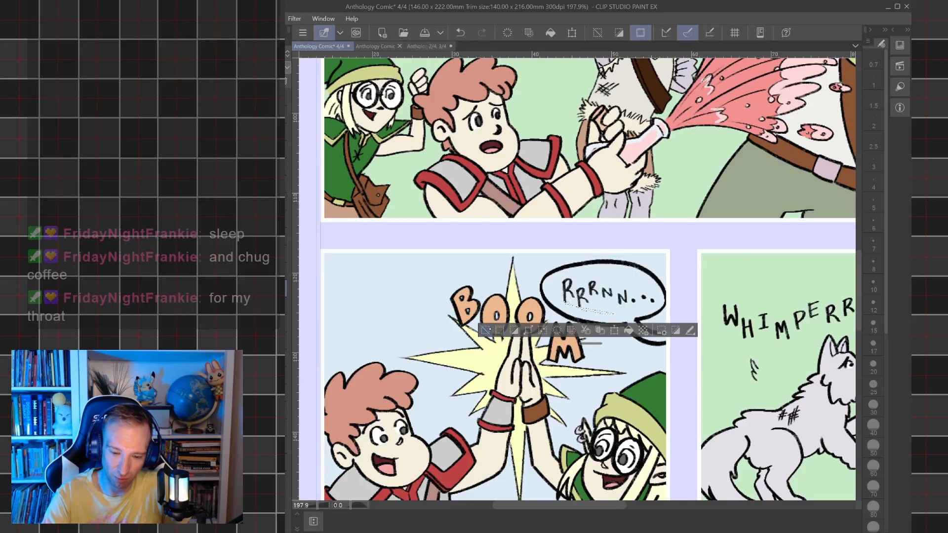
{"action": "key", "text": "ctrl+d"}
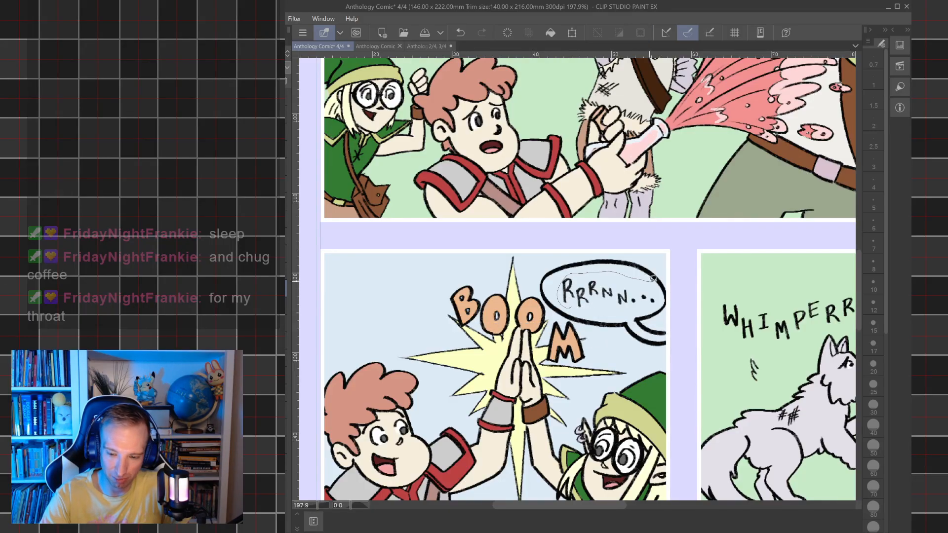
{"action": "left_click_drag", "start_coordinate": [603, 312], "coordinate": [601, 310]}
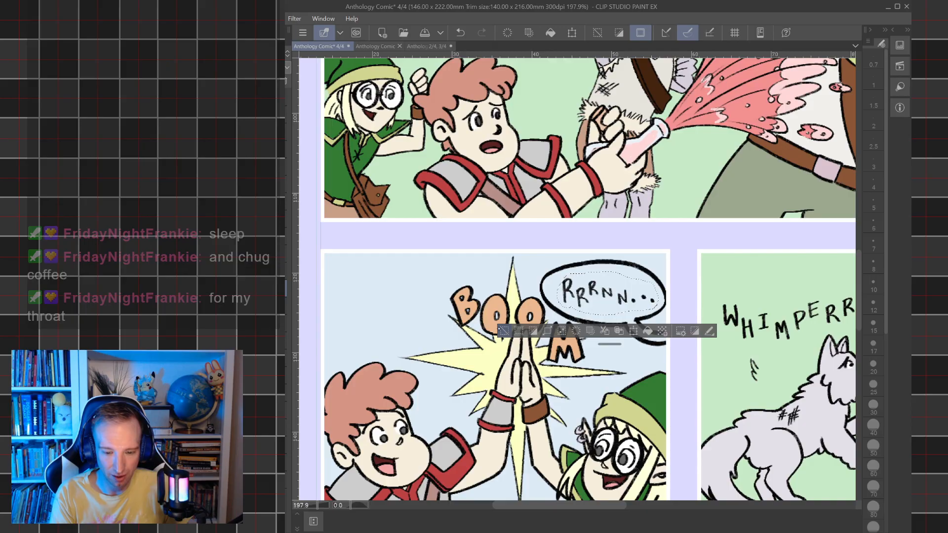
{"action": "key", "text": "ctrl+d"}
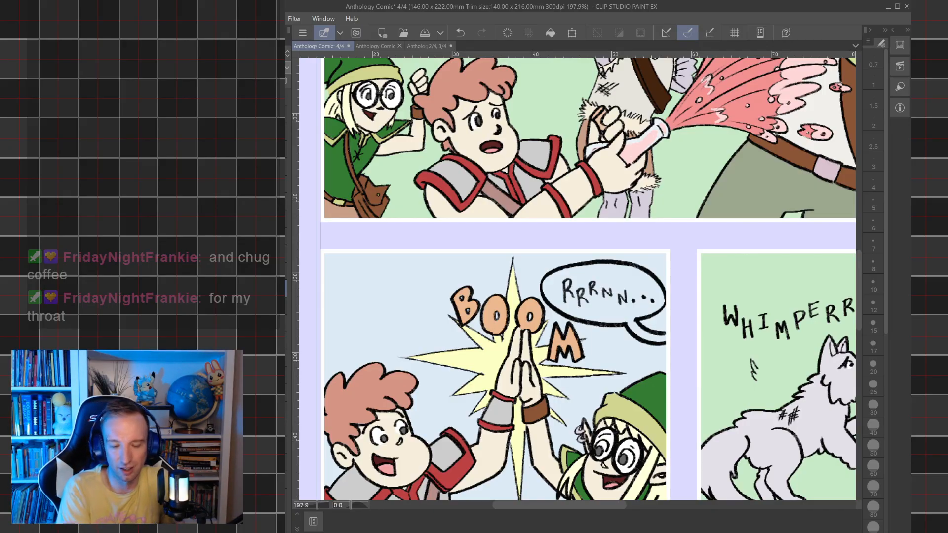
{"action": "left_click", "coordinate": [286, 306]}
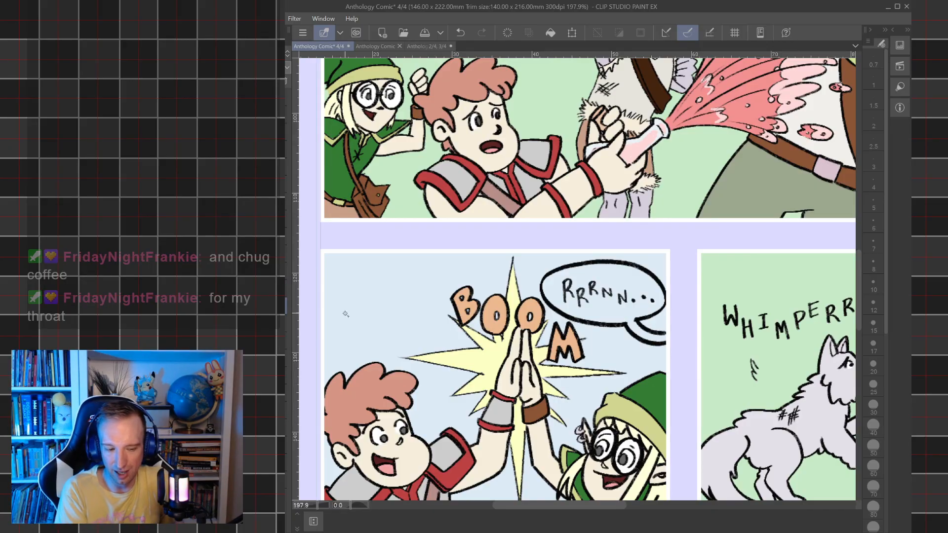
{"action": "left_click", "coordinate": [585, 312]}
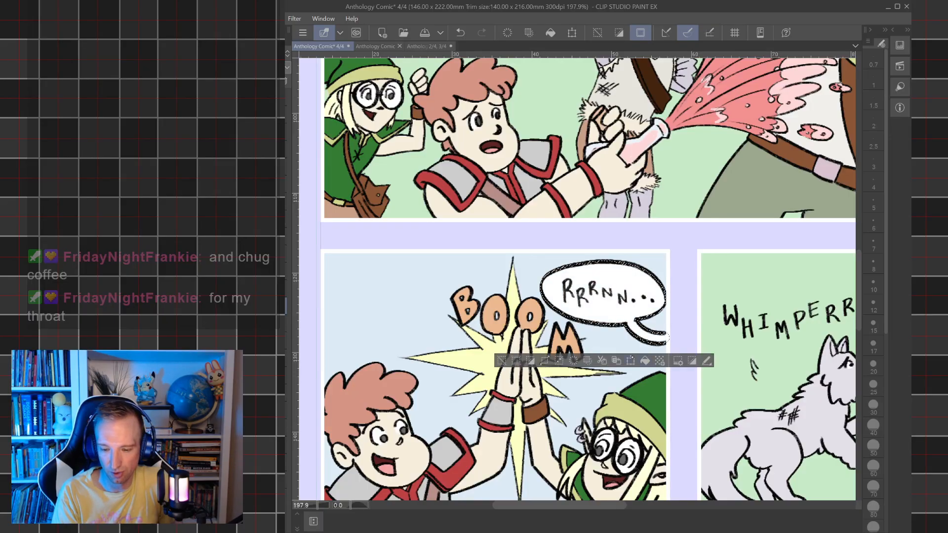
{"action": "key", "text": "ctrl+d"}
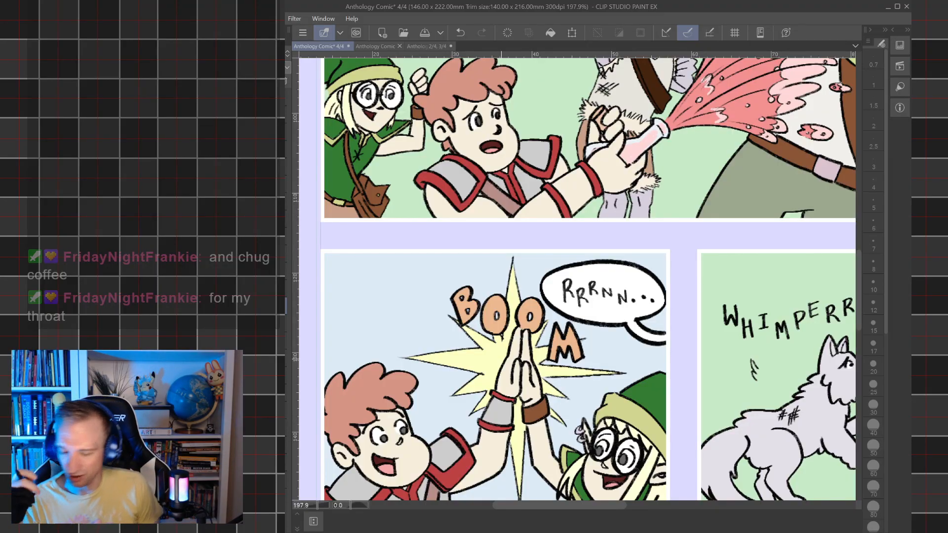
- Check page 4/4 as a whole, then save it and close its document
{"action": "left_click_drag", "start_coordinate": [501, 359], "coordinate": [544, 386]}
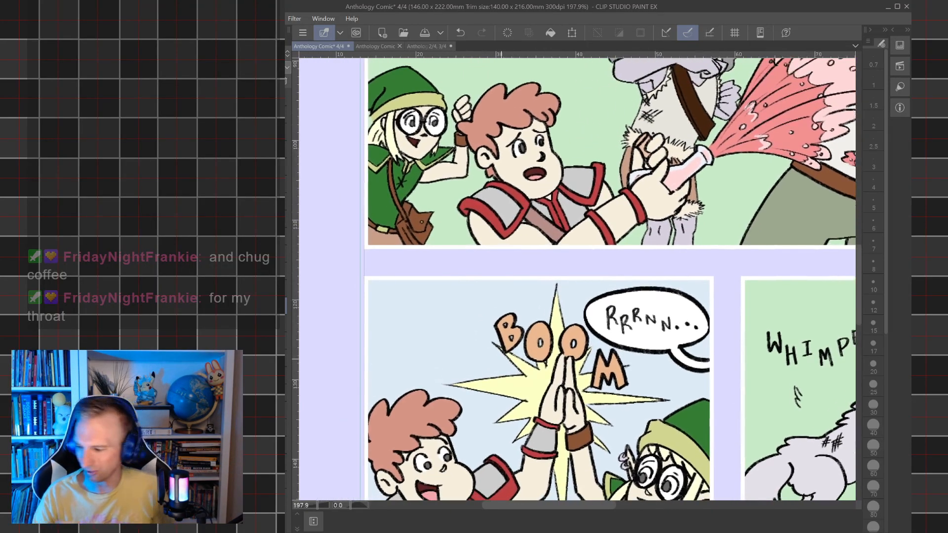
{"action": "scroll", "coordinate": [606, 364], "scroll_direction": "down", "scroll_amount": 5}
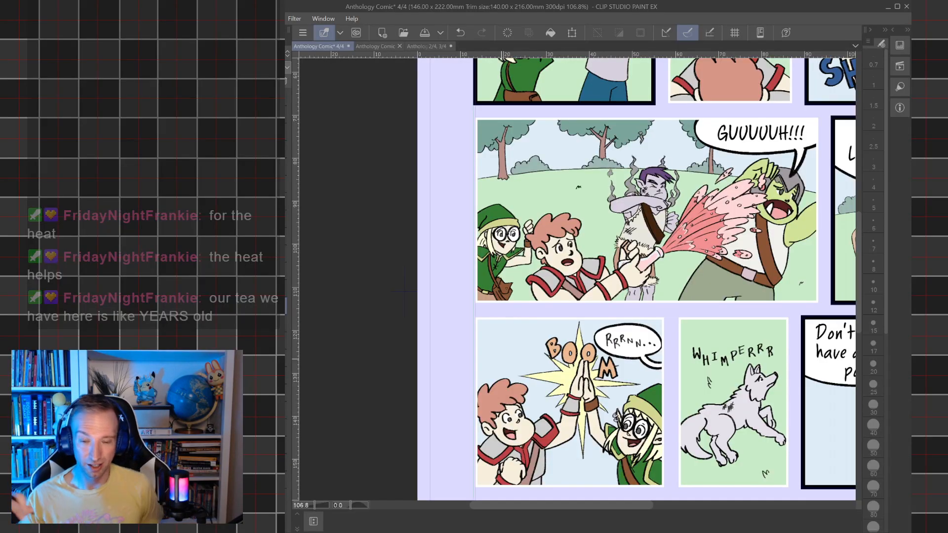
{"action": "scroll", "coordinate": [685, 332], "scroll_direction": "down", "scroll_amount": 3}
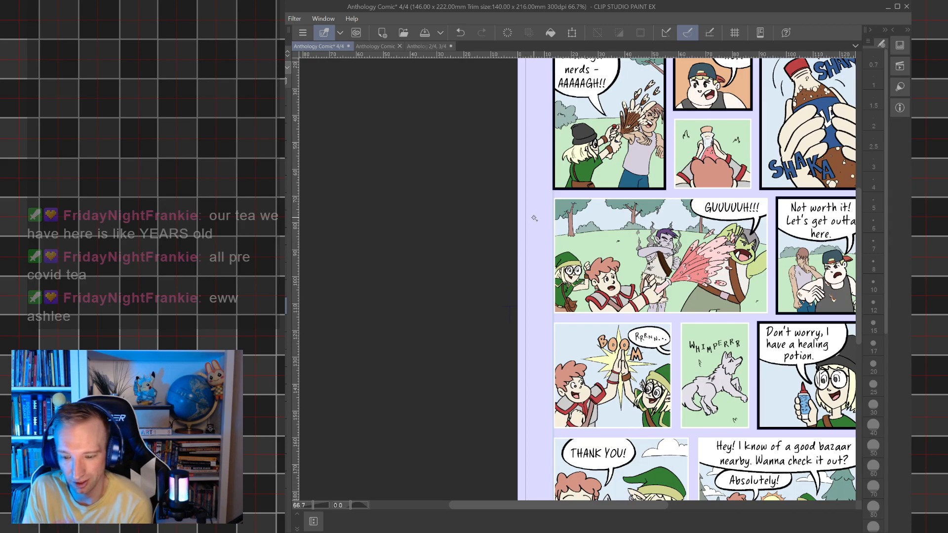
{"action": "left_click_drag", "start_coordinate": [539, 213], "coordinate": [441, 213]}
{"action": "scroll", "coordinate": [665, 313], "scroll_direction": "down", "scroll_amount": 2}
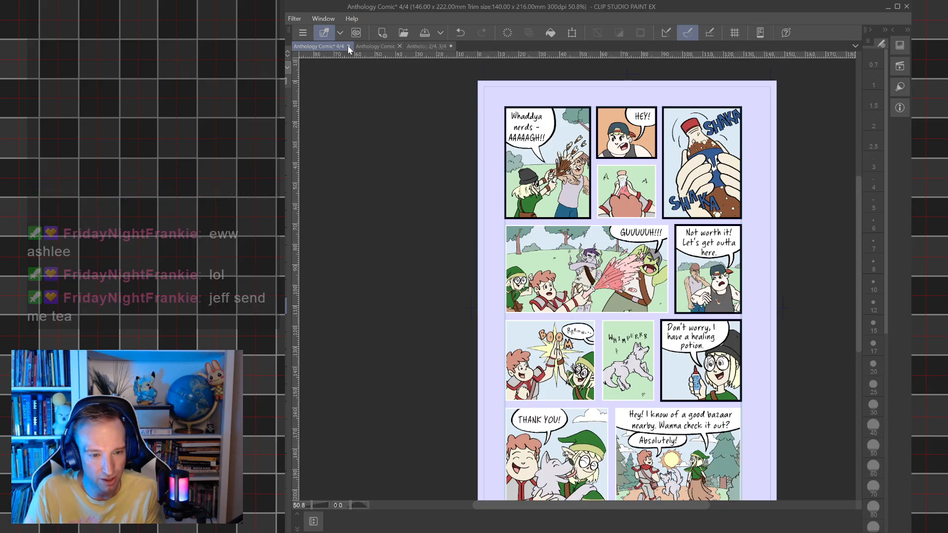
{"action": "key", "text": "ctrl+s"}
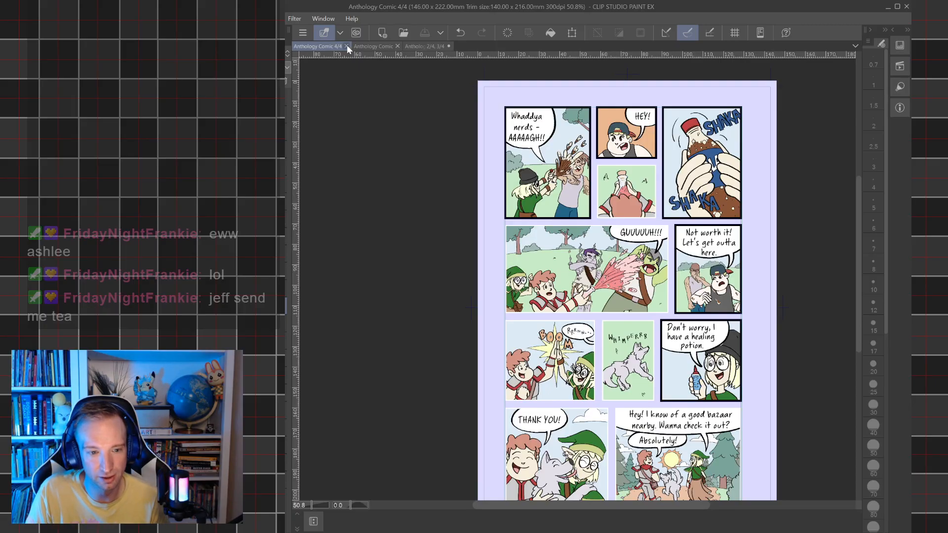
{"action": "left_click", "coordinate": [347, 46]}
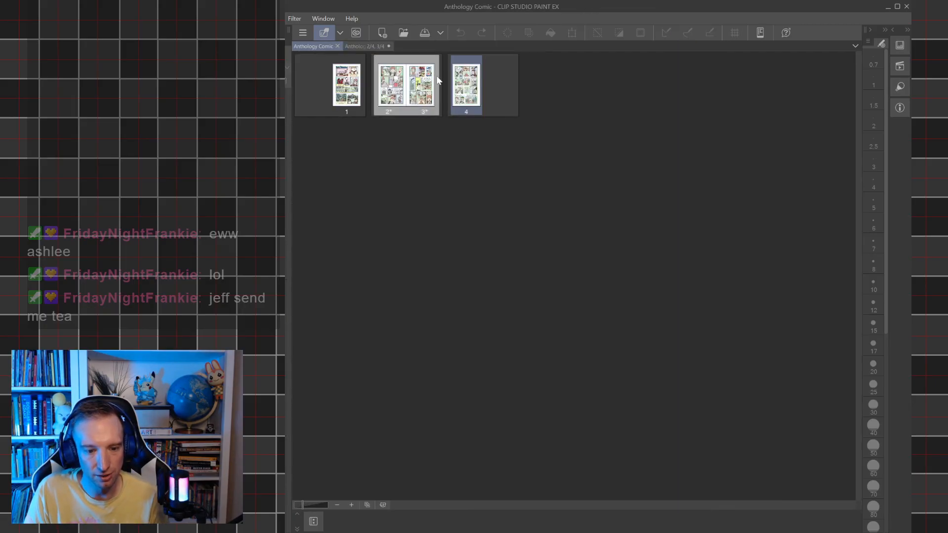
- Switch to the 2/4, 3/4 spread, make page 2's artwork active for editing and hide the speech balloons in its first row
{"action": "left_click", "coordinate": [367, 46]}
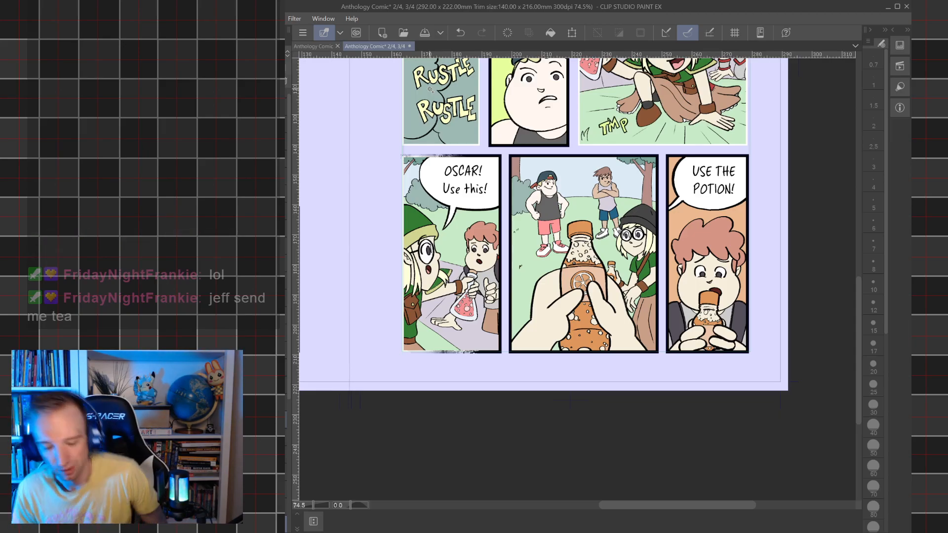
{"action": "left_click_drag", "start_coordinate": [431, 90], "coordinate": [598, 143]}
{"action": "scroll", "coordinate": [596, 292], "scroll_direction": "down", "scroll_amount": 3}
{"action": "left_click_drag", "start_coordinate": [596, 292], "coordinate": [760, 436]}
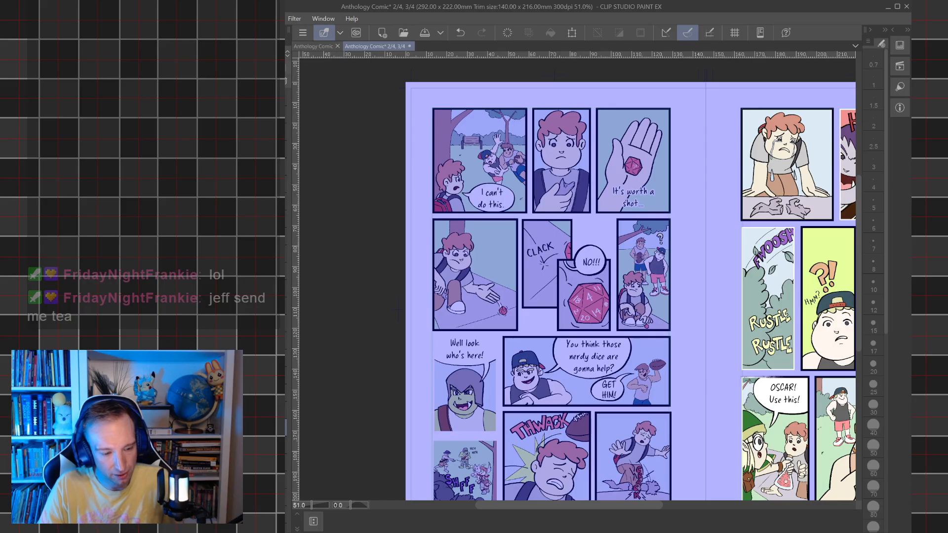
{"action": "left_click", "coordinate": [286, 306]}
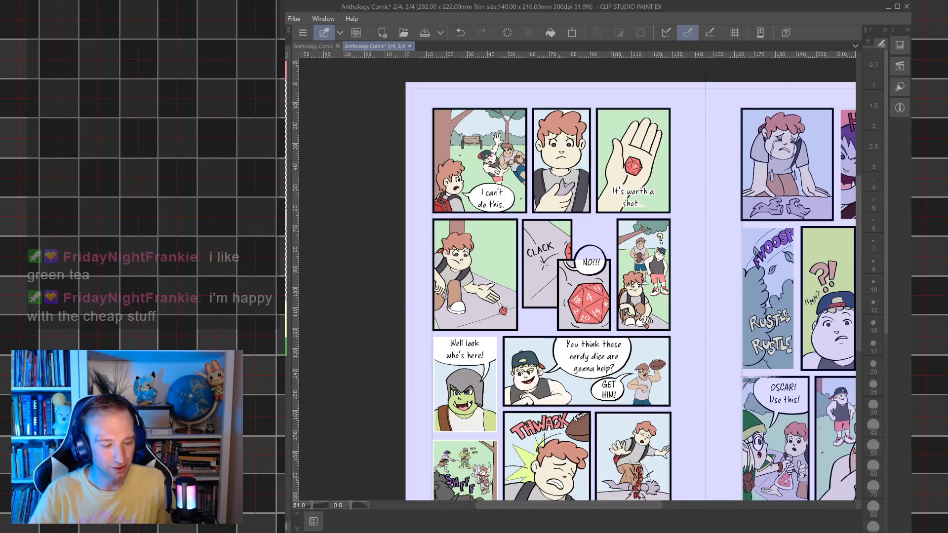
{"action": "key", "text": "p"}
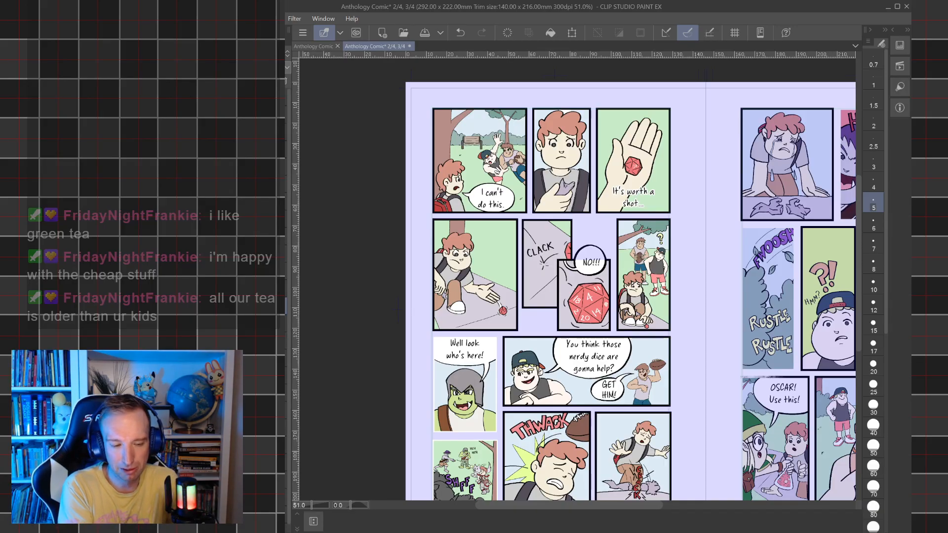
{"action": "left_click_drag", "start_coordinate": [577, 276], "coordinate": [643, 312]}
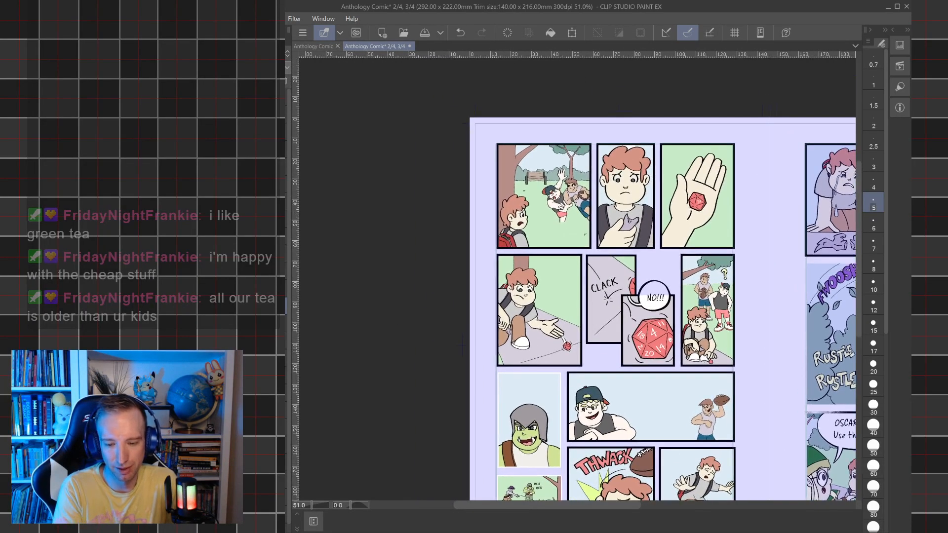
- Shade the inner ear and the curl beside the forehead of the red-haired boy in page 2's first panel, using brush size 5
{"action": "scroll", "coordinate": [566, 193], "scroll_direction": "up", "scroll_amount": 4}
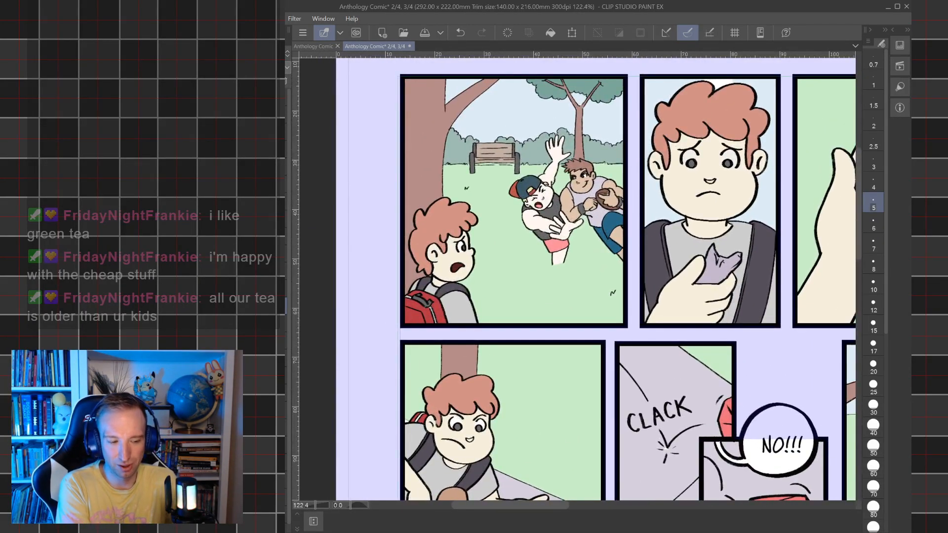
{"action": "left_click_drag", "start_coordinate": [568, 238], "coordinate": [658, 253]}
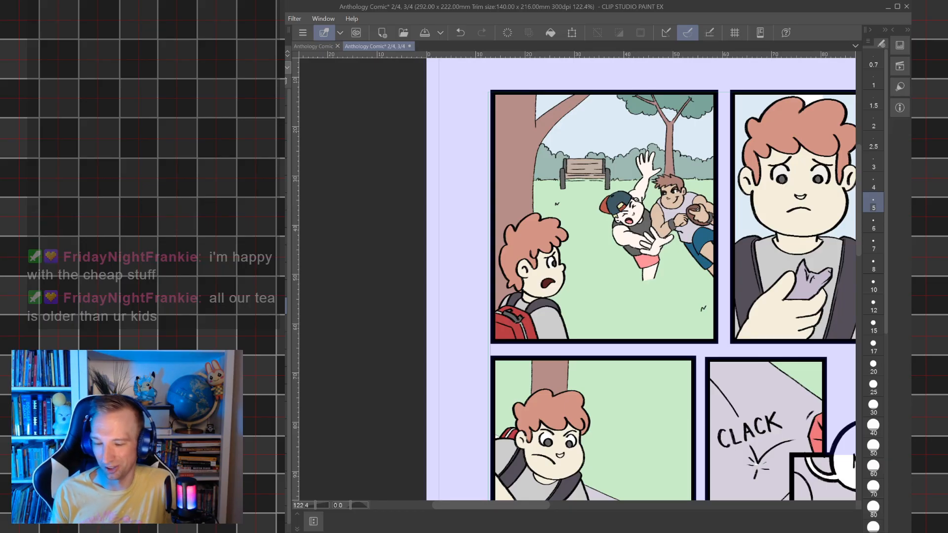
{"action": "key", "text": "ctrl+plus"}
{"action": "left_click_drag", "start_coordinate": [583, 247], "coordinate": [690, 278]}
{"action": "left_click_drag", "start_coordinate": [641, 331], "coordinate": [691, 330]}
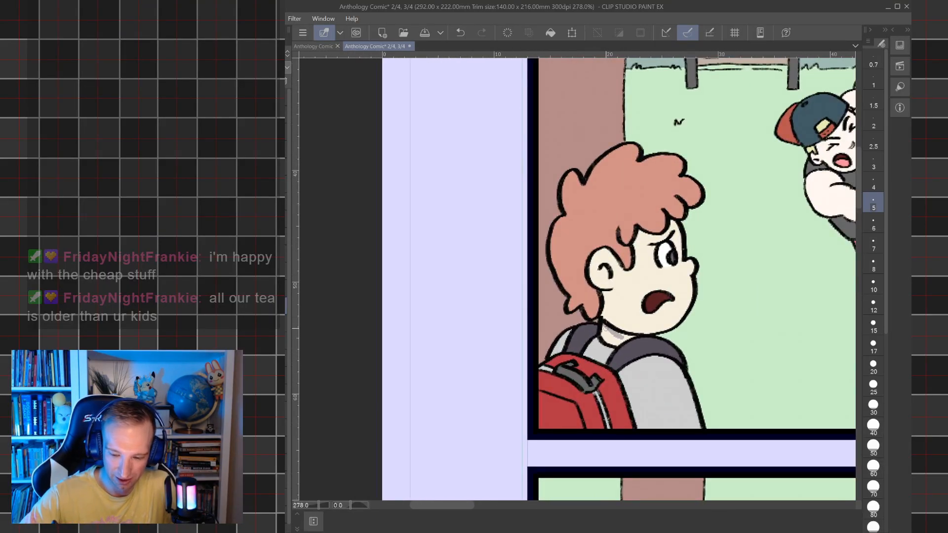
{"action": "left_click_drag", "start_coordinate": [601, 269], "coordinate": [607, 276]}
{"action": "left_click_drag", "start_coordinate": [631, 247], "coordinate": [617, 232]}
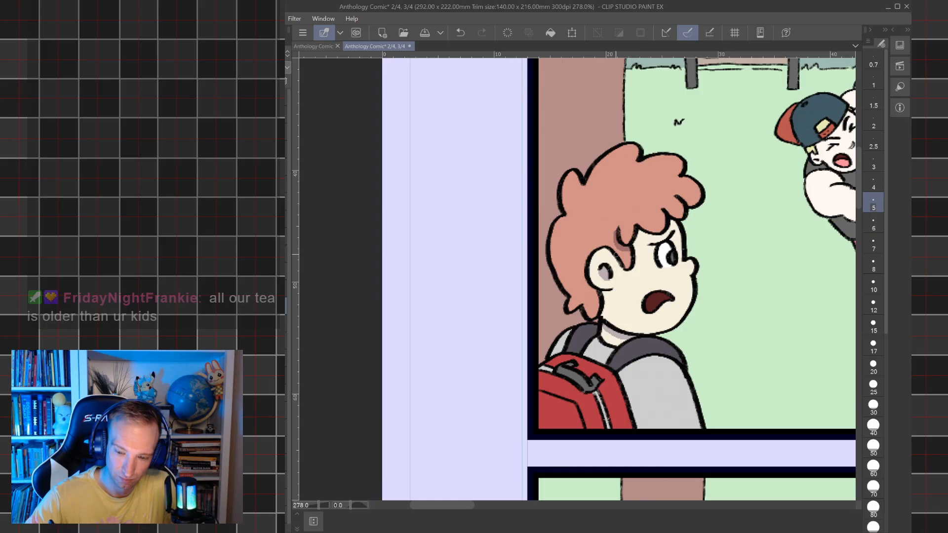
- Outline a shadow across the back of the boy's hair behind the ear and fill it with the shading color
{"action": "mouse_move", "coordinate": [601, 292]}
{"action": "left_mouse_down"}
{"action": "mouse_move", "coordinate": [585, 263]}
{"action": "mouse_move", "coordinate": [604, 293]}
{"action": "left_mouse_up"}
{"action": "mouse_move", "coordinate": [557, 232]}
{"action": "left_mouse_down"}
{"action": "mouse_move", "coordinate": [562, 258]}
{"action": "mouse_move", "coordinate": [584, 270]}
{"action": "mouse_move", "coordinate": [553, 230]}
{"action": "mouse_move", "coordinate": [561, 254]}
{"action": "left_mouse_up"}
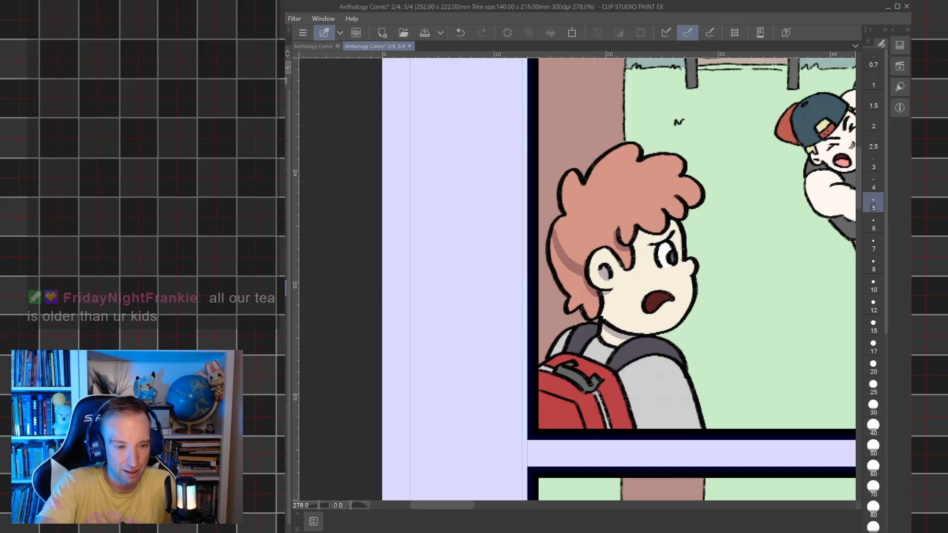
{"action": "left_click", "coordinate": [286, 306]}
{"action": "key", "text": "g"}
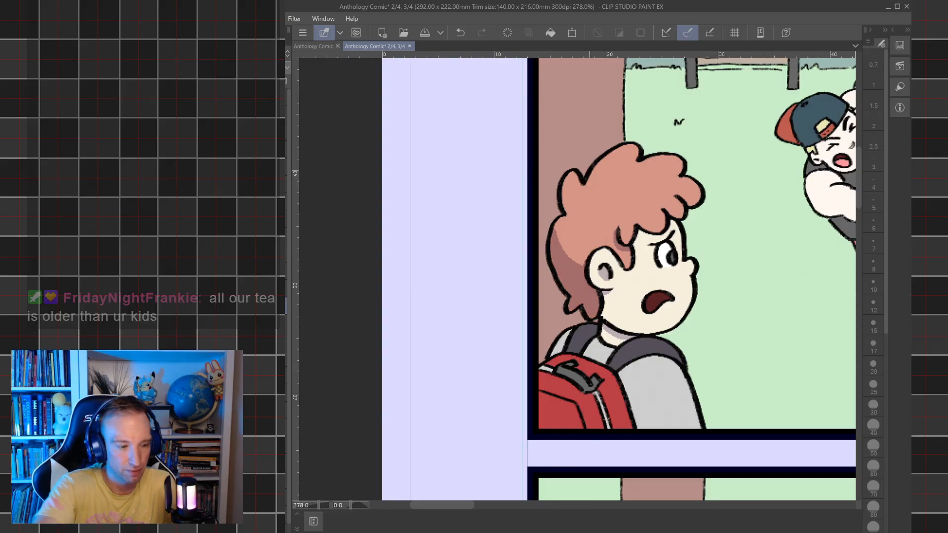
- Try shading the boy's jaw and chin with an outlined, filled shadow, then undo it
{"action": "key", "text": "p"}
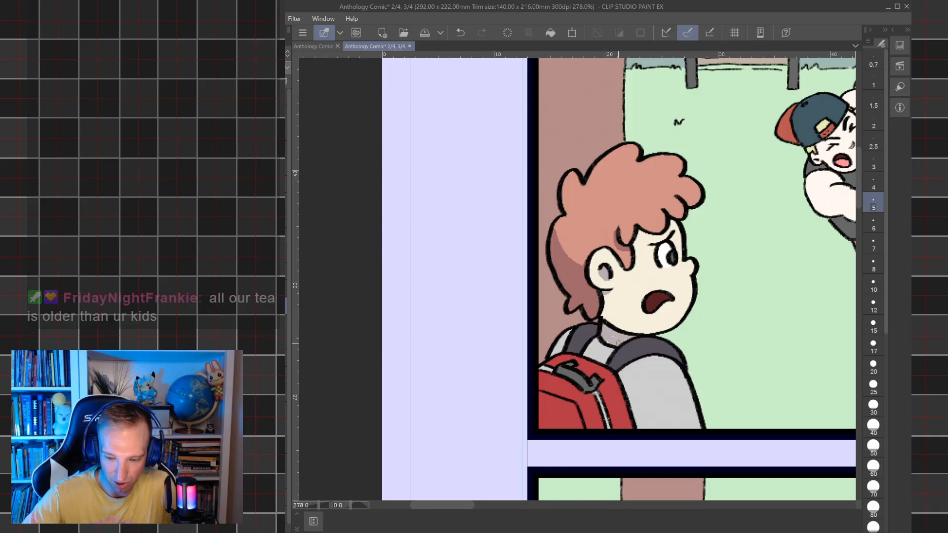
{"action": "mouse_move", "coordinate": [606, 294]}
{"action": "left_mouse_down"}
{"action": "mouse_move", "coordinate": [658, 333]}
{"action": "mouse_move", "coordinate": [642, 307]}
{"action": "mouse_move", "coordinate": [645, 326]}
{"action": "mouse_move", "coordinate": [604, 289]}
{"action": "left_mouse_up"}
{"action": "key", "text": "ctrl+z"}
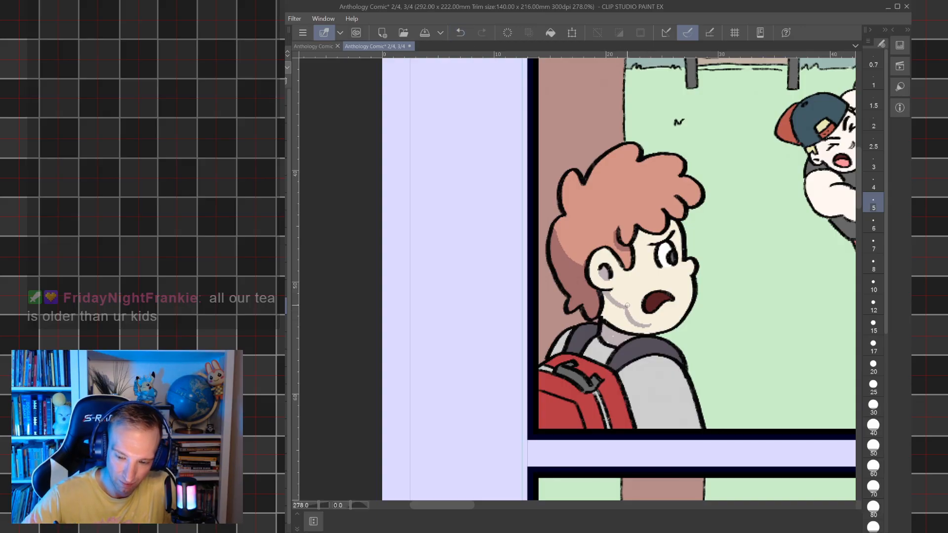
{"action": "mouse_move", "coordinate": [650, 327]}
{"action": "left_mouse_down"}
{"action": "mouse_move", "coordinate": [678, 324]}
{"action": "mouse_move", "coordinate": [665, 326]}
{"action": "left_mouse_up"}
{"action": "key", "text": "g"}
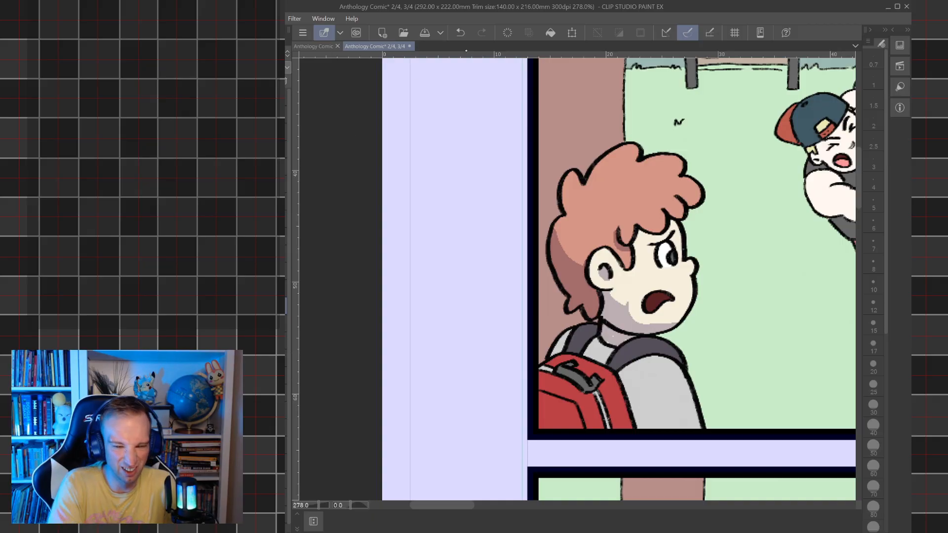
{"action": "left_click", "coordinate": [461, 32]}
{"action": "left_click", "coordinate": [461, 33]}
{"action": "left_click", "coordinate": [460, 33]}
{"action": "left_click", "coordinate": [461, 32]}
{"action": "left_click", "coordinate": [461, 32]}
{"action": "left_click", "coordinate": [460, 33]}
{"action": "left_click", "coordinate": [460, 33]}
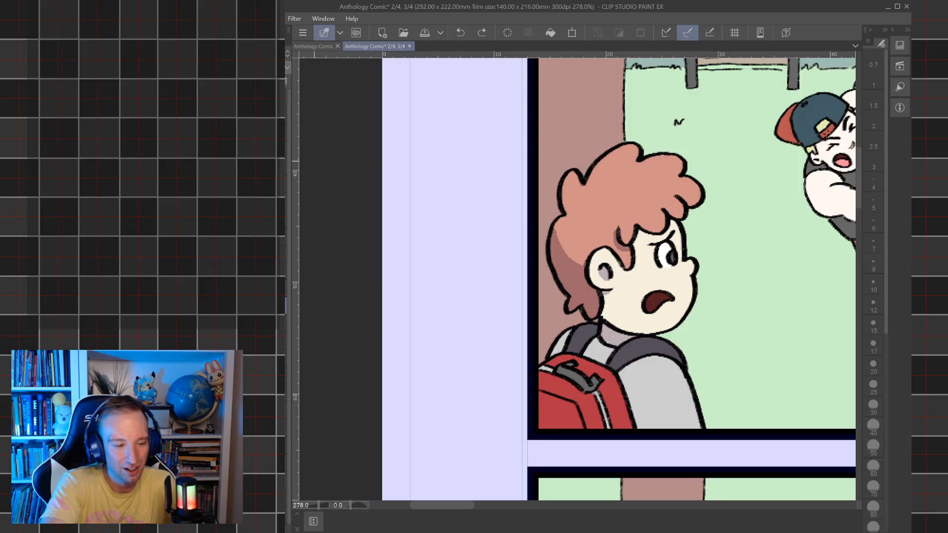
- Paint a narrow shadow along the boy's jaw from below the ear toward the chin, undoing the extra chin stroke
{"action": "key", "text": "p"}
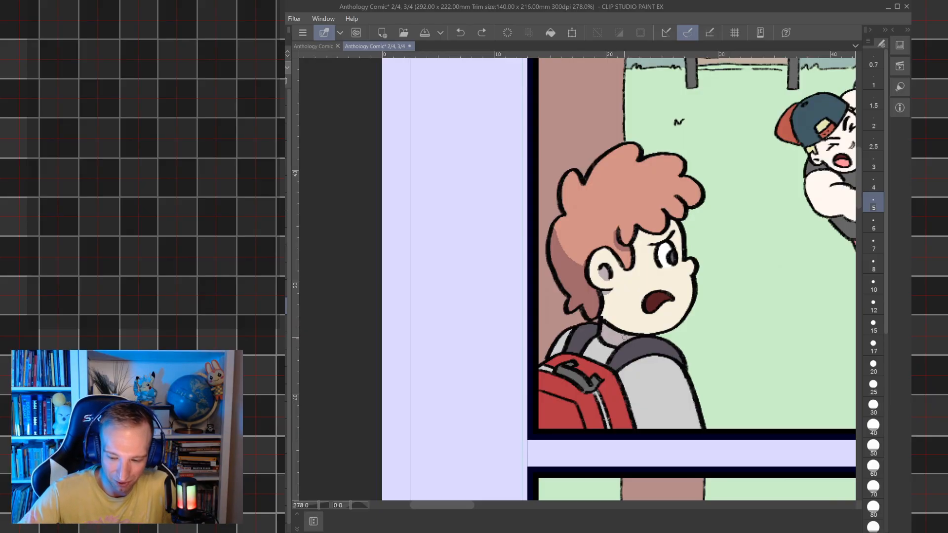
{"action": "mouse_move", "coordinate": [604, 322]}
{"action": "left_mouse_down"}
{"action": "mouse_move", "coordinate": [604, 298]}
{"action": "mouse_move", "coordinate": [635, 332]}
{"action": "left_mouse_up"}
{"action": "mouse_move", "coordinate": [626, 329]}
{"action": "left_mouse_down"}
{"action": "mouse_move", "coordinate": [608, 313]}
{"action": "mouse_move", "coordinate": [624, 331]}
{"action": "mouse_move", "coordinate": [677, 316]}
{"action": "mouse_move", "coordinate": [669, 322]}
{"action": "left_mouse_up"}
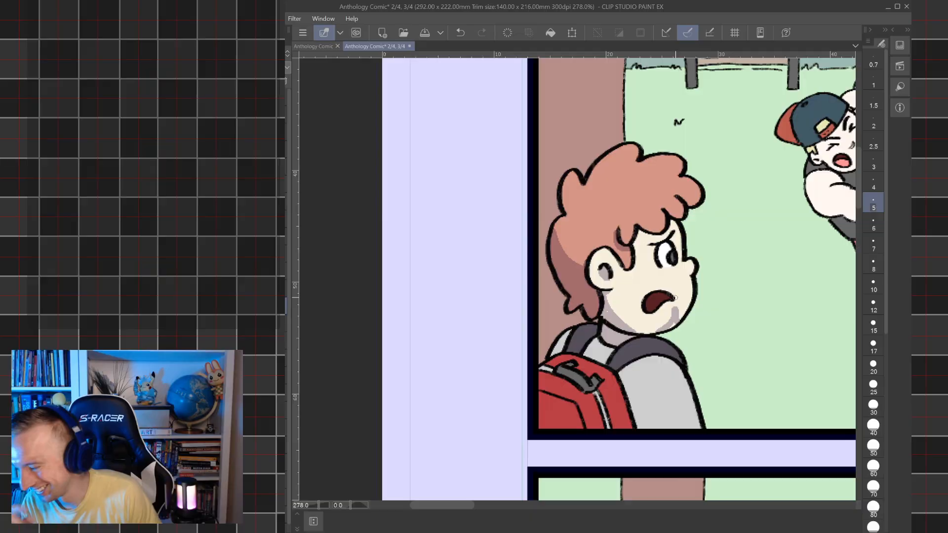
{"action": "key", "text": "ctrl+z"}
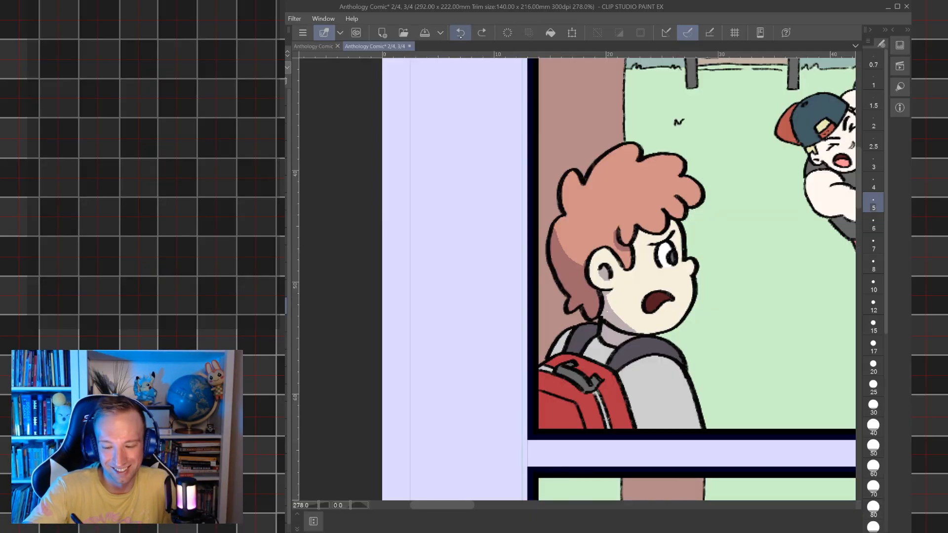
{"action": "left_click", "coordinate": [606, 313]}
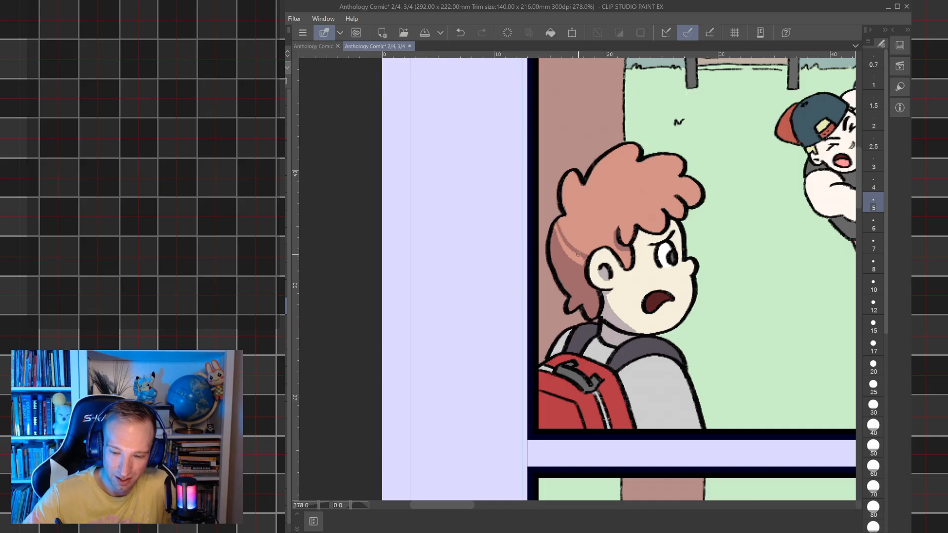
- Extend the shadow in the hair behind the ear, and shade the forehead below the fringe and the nose
{"action": "mouse_move", "coordinate": [561, 244]}
{"action": "left_mouse_down"}
{"action": "mouse_move", "coordinate": [582, 262]}
{"action": "mouse_move", "coordinate": [570, 257]}
{"action": "left_mouse_up"}
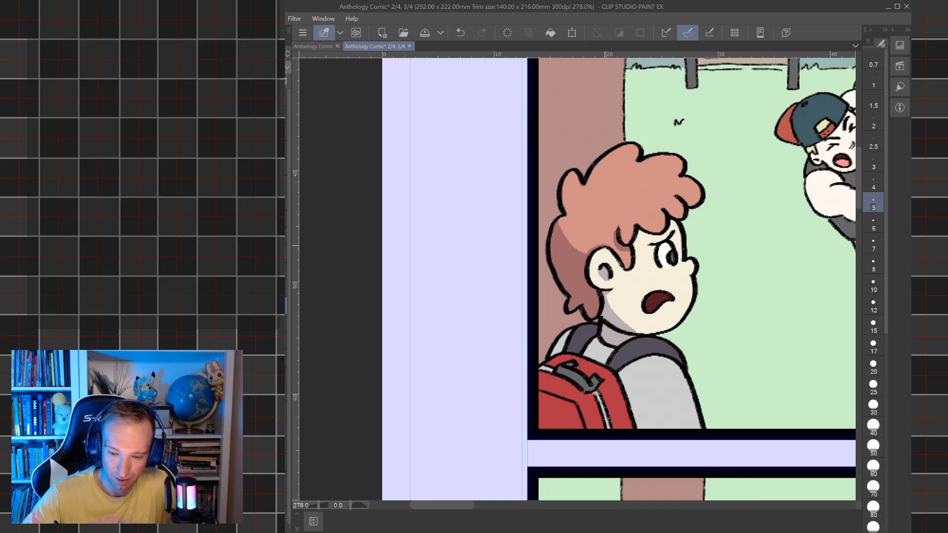
{"action": "left_click_drag", "start_coordinate": [640, 230], "coordinate": [665, 234]}
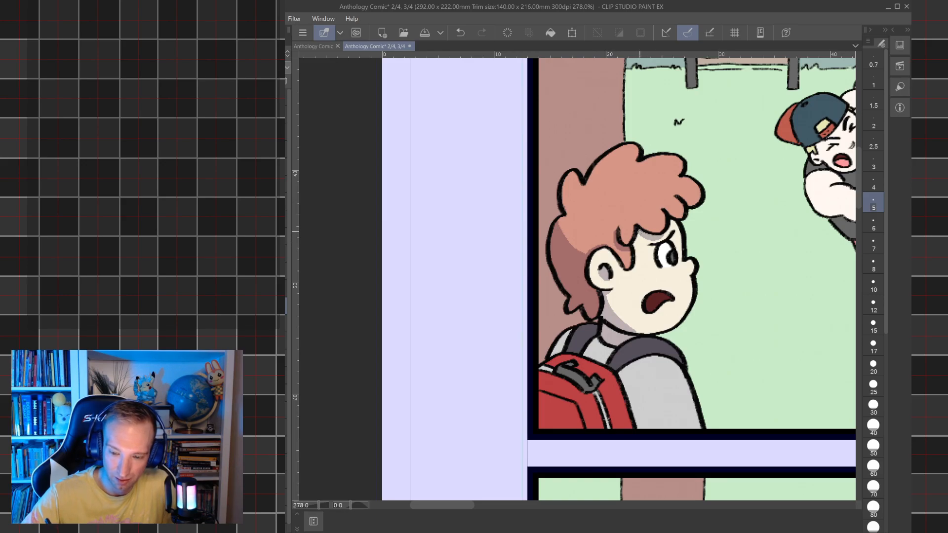
{"action": "left_click_drag", "start_coordinate": [691, 279], "coordinate": [692, 278]}
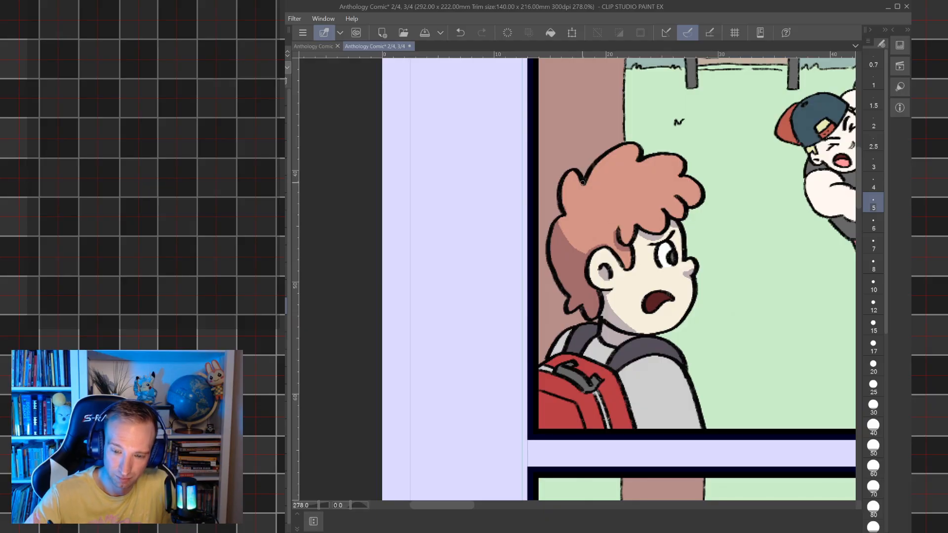
- Shade the tufts at the back and top of the boy's hair, redoing the curved shadow with brush size 4
{"action": "left_click_drag", "start_coordinate": [569, 215], "coordinate": [574, 217]}
{"action": "mouse_move", "coordinate": [563, 183]}
{"action": "left_mouse_down"}
{"action": "mouse_move", "coordinate": [569, 216]}
{"action": "mouse_move", "coordinate": [564, 187]}
{"action": "mouse_move", "coordinate": [603, 178]}
{"action": "mouse_move", "coordinate": [613, 152]}
{"action": "mouse_move", "coordinate": [588, 181]}
{"action": "mouse_move", "coordinate": [601, 185]}
{"action": "left_mouse_up"}
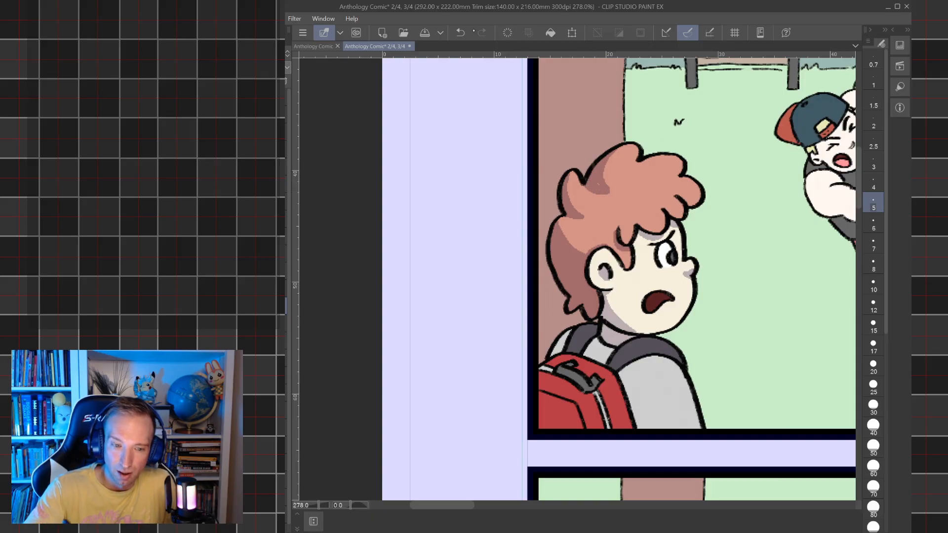
{"action": "key", "text": "ctrl+z"}
{"action": "key", "text": "bracketleft"}
{"action": "left_click_drag", "start_coordinate": [586, 186], "coordinate": [606, 196]}
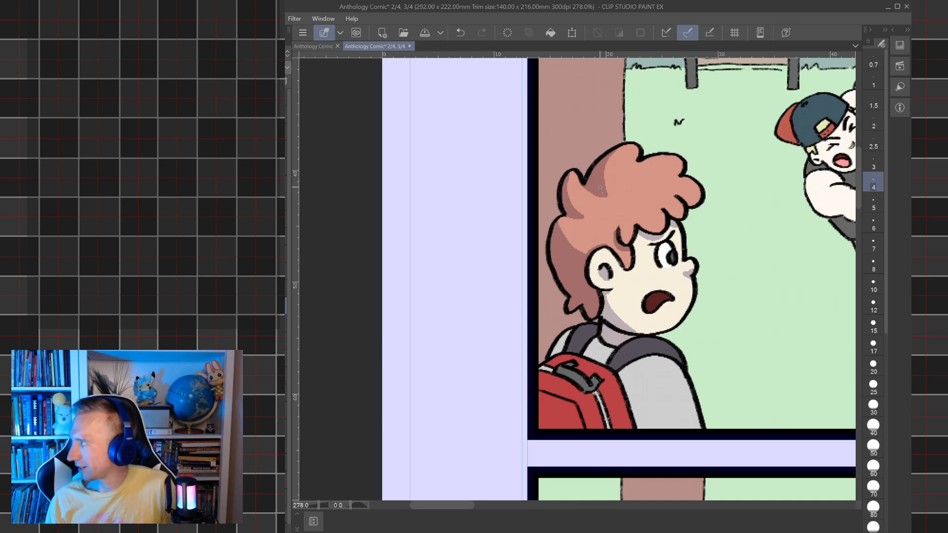
- Shade the front curls of the boy's hair on a rotated canvas, set the brush size to 5 and reset the rotation
{"action": "left_click_drag", "start_coordinate": [600, 187], "coordinate": [581, 220]}
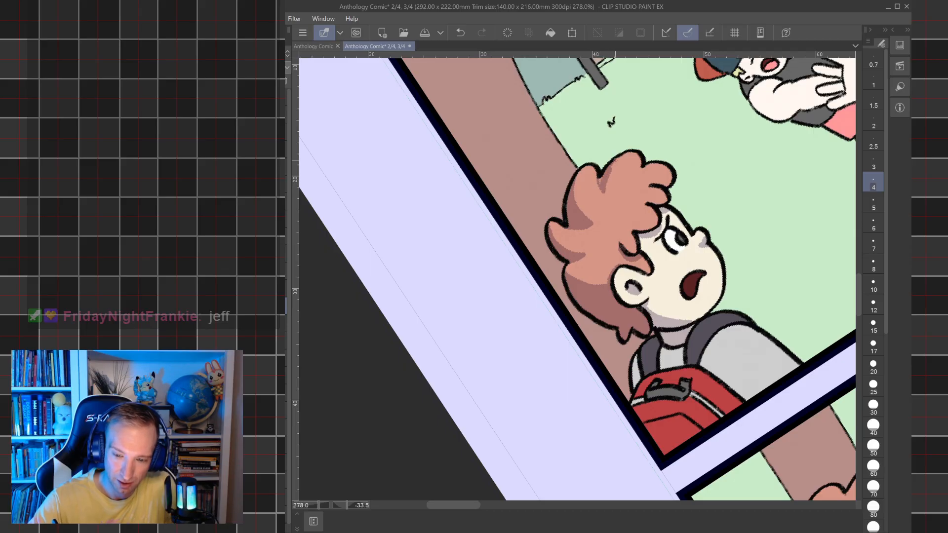
{"action": "mouse_move", "coordinate": [622, 245]}
{"action": "left_mouse_down"}
{"action": "mouse_move", "coordinate": [636, 251]}
{"action": "mouse_move", "coordinate": [637, 230]}
{"action": "mouse_move", "coordinate": [659, 219]}
{"action": "mouse_move", "coordinate": [630, 225]}
{"action": "mouse_move", "coordinate": [668, 196]}
{"action": "mouse_move", "coordinate": [651, 183]}
{"action": "mouse_move", "coordinate": [671, 174]}
{"action": "mouse_move", "coordinate": [667, 185]}
{"action": "left_mouse_up"}
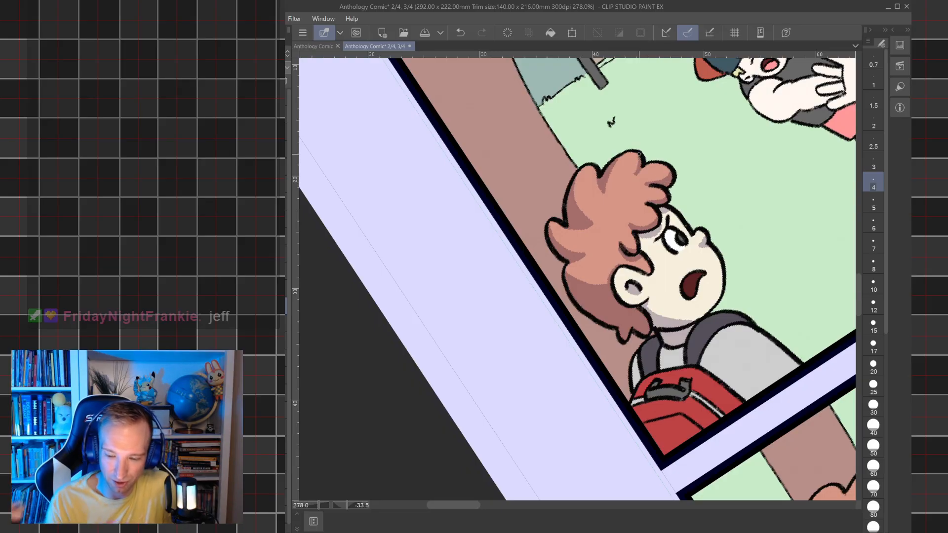
{"action": "key", "text": "bracketright"}
{"action": "left_click_drag", "start_coordinate": [577, 279], "coordinate": [586, 262]}
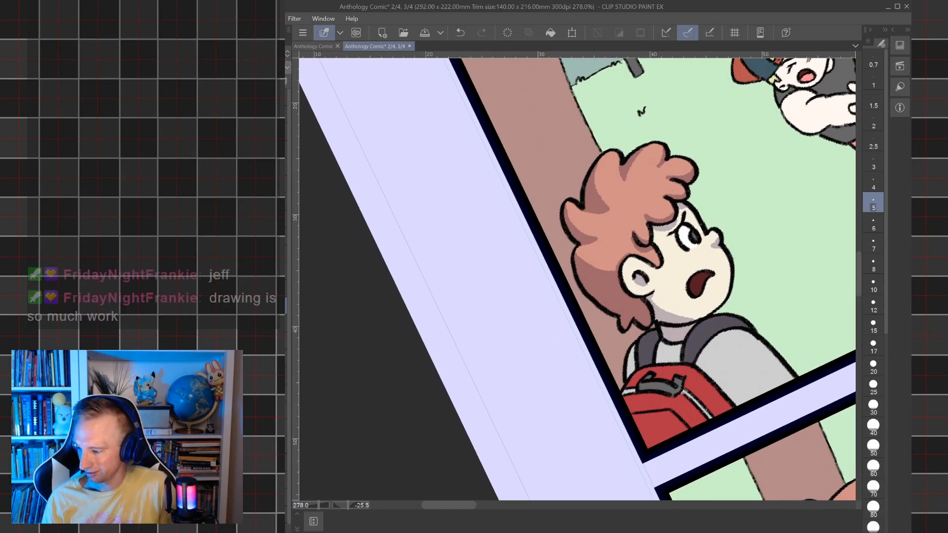
{"action": "left_click_drag", "start_coordinate": [576, 279], "coordinate": [540, 263]}
{"action": "key", "text": "ctrl+at"}
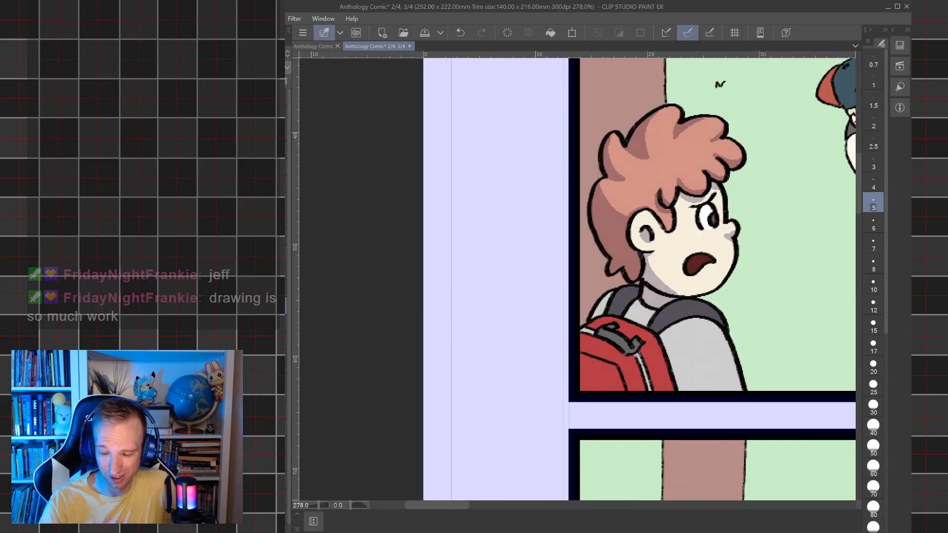
- Fill the boy's shirt between the backpack straps with the shading color, undoing the surplus fill
{"action": "key", "text": "g"}
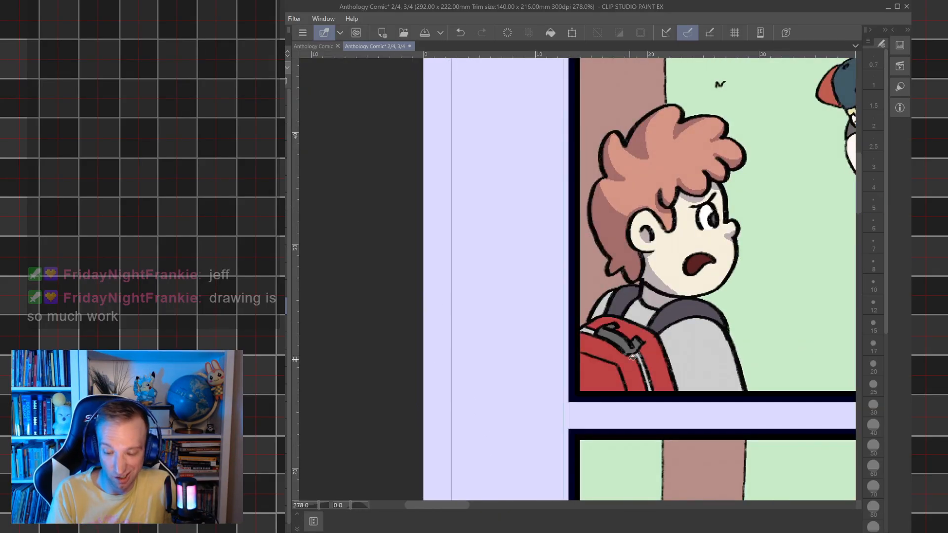
{"action": "left_click", "coordinate": [681, 313]}
{"action": "left_click", "coordinate": [461, 33]}
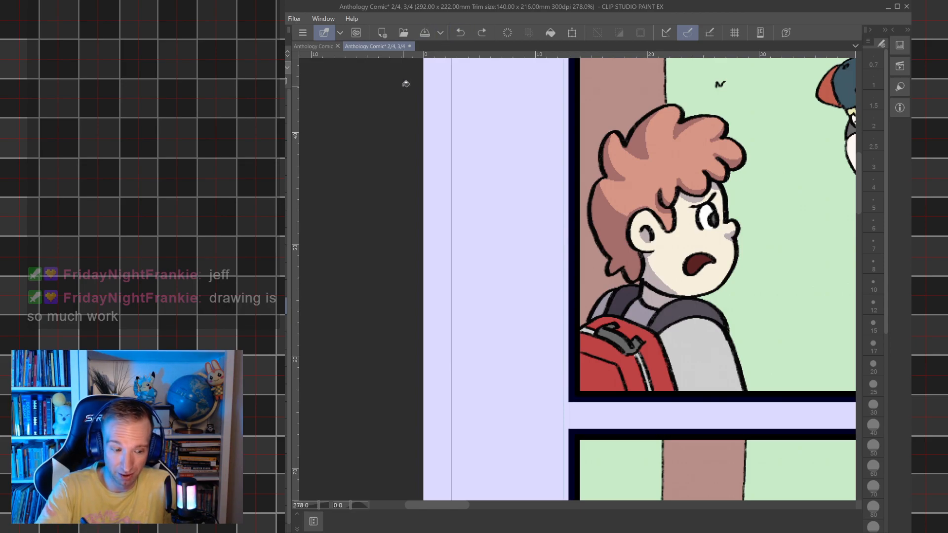
- Draw the shadow edges on the boy's shoulder strap and sleeve, redrawing the sleeve line as a curve nearer the backpack
{"action": "key", "text": "p"}
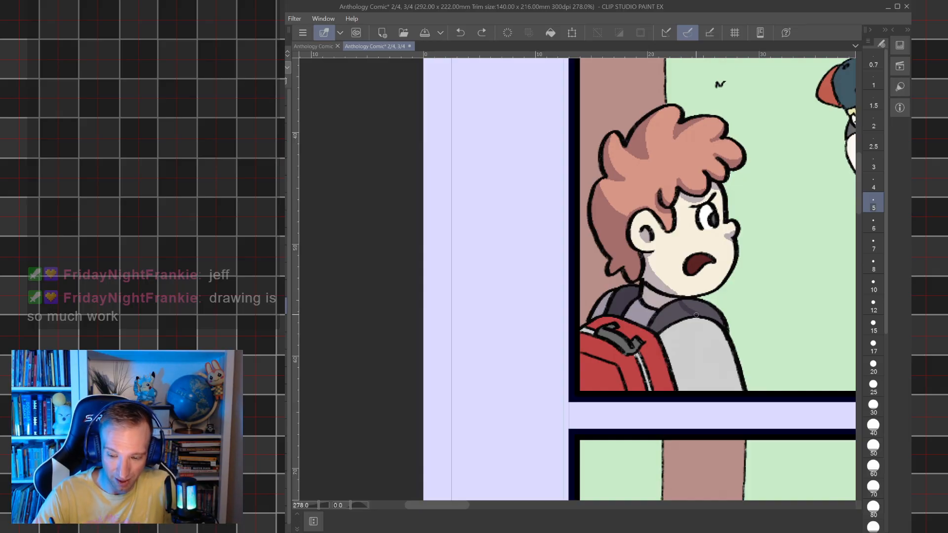
{"action": "left_click_drag", "start_coordinate": [707, 389], "coordinate": [696, 325]}
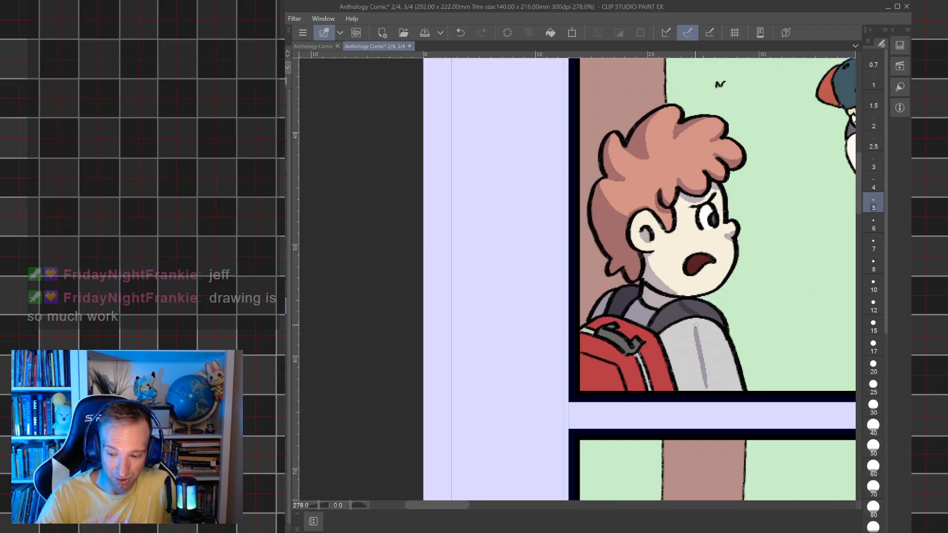
{"action": "left_click", "coordinate": [460, 33]}
{"action": "mouse_move", "coordinate": [698, 385]}
{"action": "left_mouse_down"}
{"action": "mouse_move", "coordinate": [688, 332]}
{"action": "mouse_move", "coordinate": [699, 316]}
{"action": "left_mouse_up"}
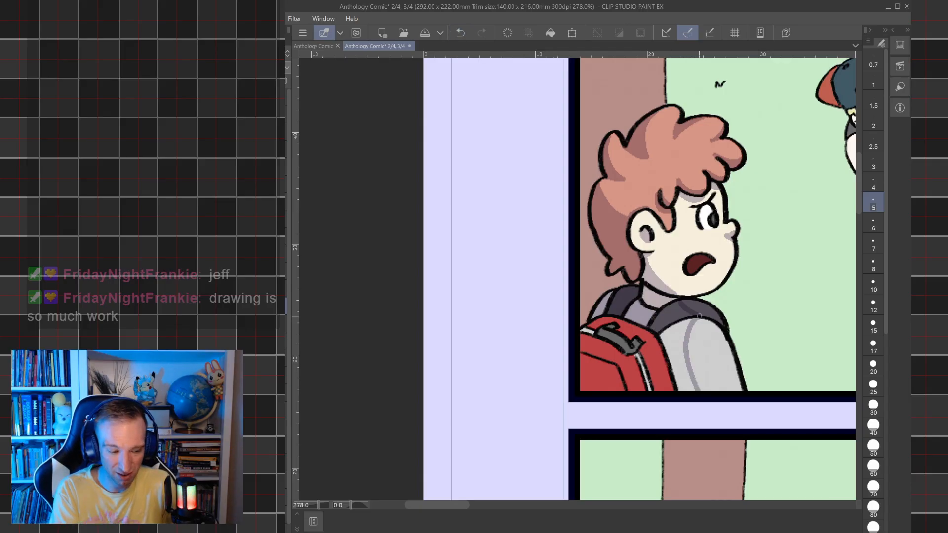
- Fill the outlined sleeve shadow, the shoulder strap and the backpack's lower red section with the shading color
{"action": "key", "text": "g"}
{"action": "left_click", "coordinate": [679, 338]}
{"action": "left_click", "coordinate": [678, 315]}
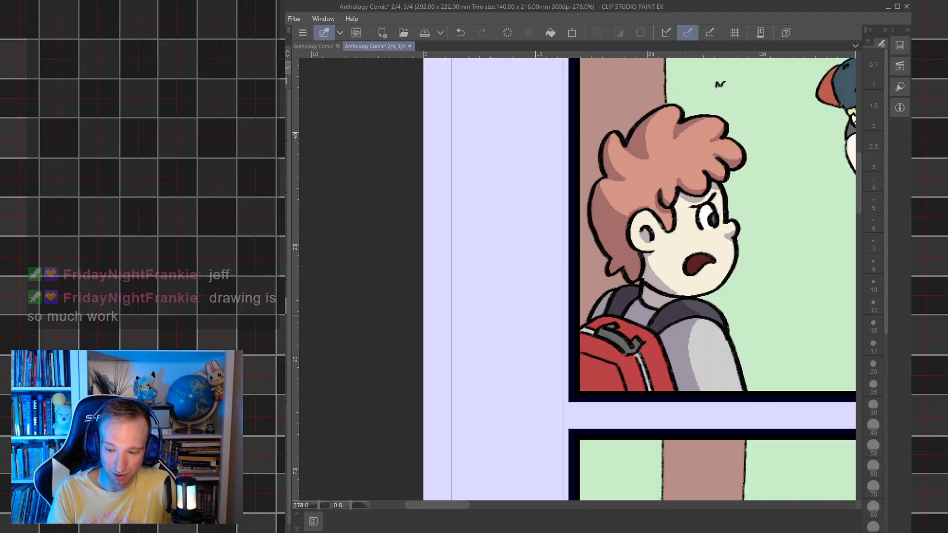
{"action": "left_click", "coordinate": [621, 380]}
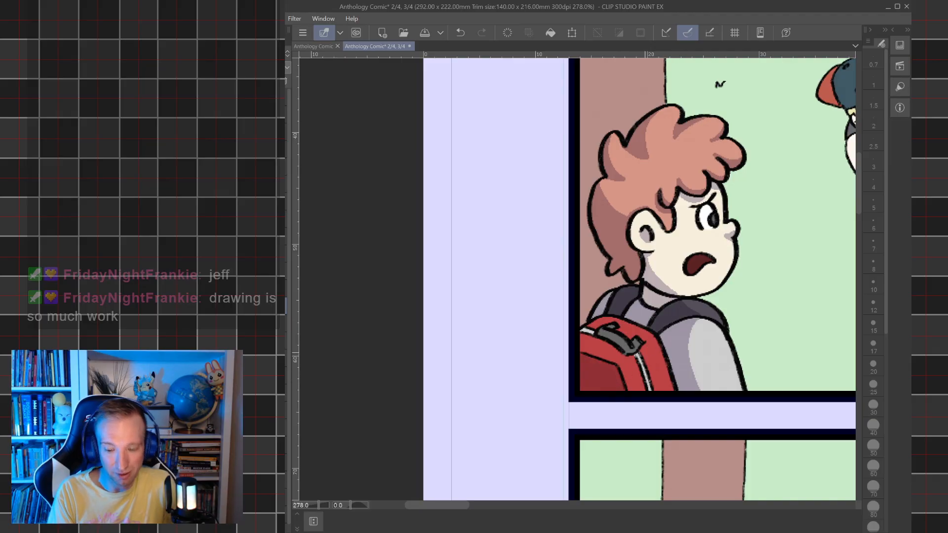
- Fill the backpack's remaining red sections with the shading color
{"action": "left_click", "coordinate": [614, 353]}
{"action": "left_click", "coordinate": [640, 356]}
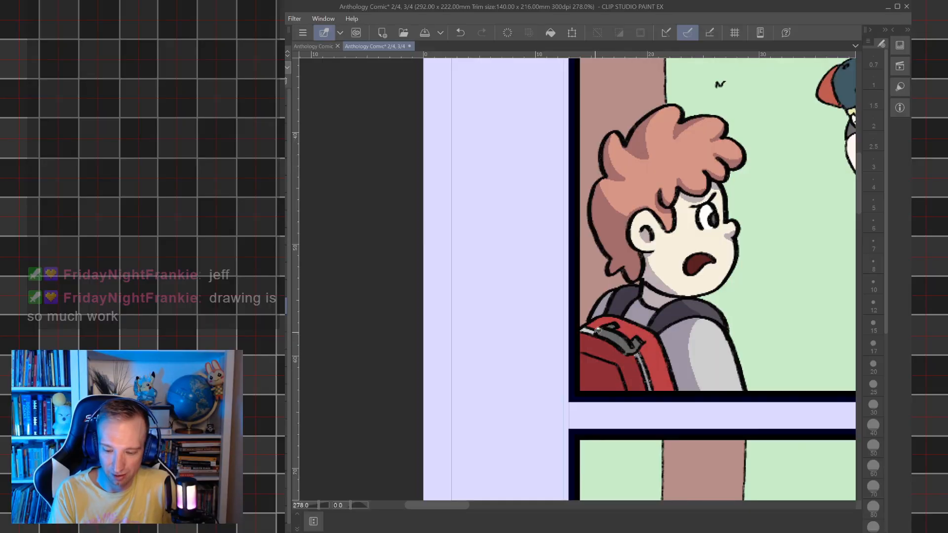
{"action": "left_click", "coordinate": [631, 330]}
{"action": "left_click", "coordinate": [658, 350]}
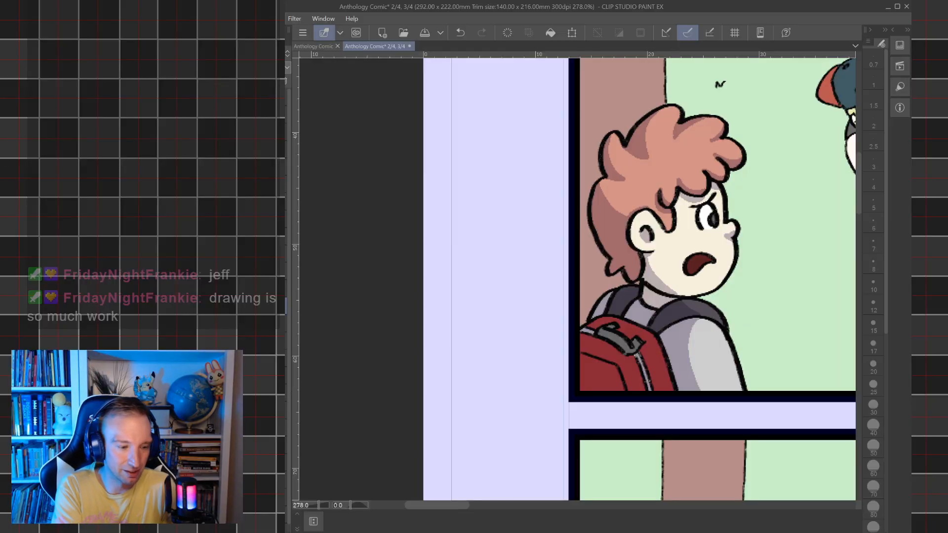
- Shade the cap-wearing boy's front arm along its underside and outer edge, and add a small shadow under his nose
{"action": "key", "text": "p"}
{"action": "left_click_drag", "start_coordinate": [684, 200], "coordinate": [471, 359]}
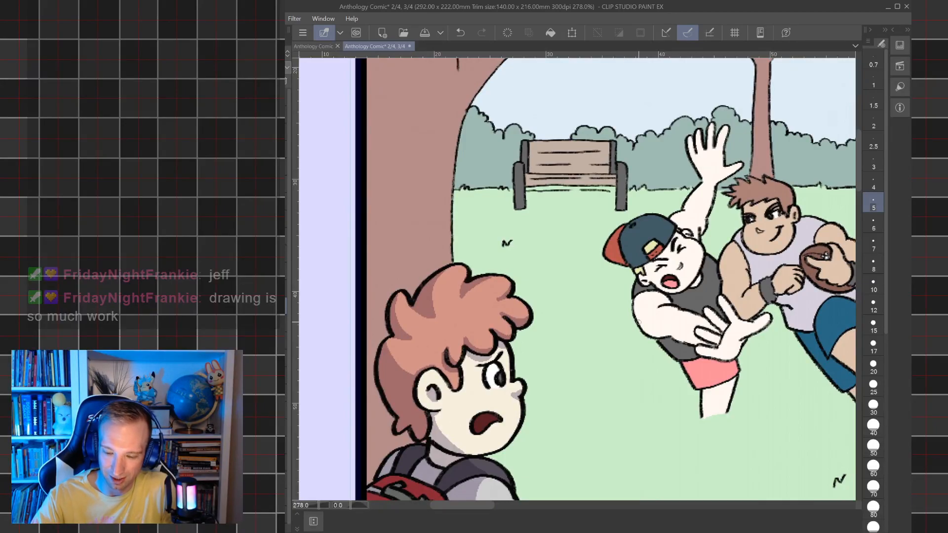
{"action": "mouse_move", "coordinate": [623, 295]}
{"action": "left_mouse_down"}
{"action": "mouse_move", "coordinate": [567, 314]}
{"action": "mouse_move", "coordinate": [657, 344]}
{"action": "mouse_move", "coordinate": [633, 344]}
{"action": "mouse_move", "coordinate": [617, 331]}
{"action": "mouse_move", "coordinate": [598, 336]}
{"action": "mouse_move", "coordinate": [576, 320]}
{"action": "mouse_move", "coordinate": [621, 334]}
{"action": "left_mouse_up"}
{"action": "scroll", "coordinate": [683, 346], "scroll_direction": "up", "scroll_amount": 2}
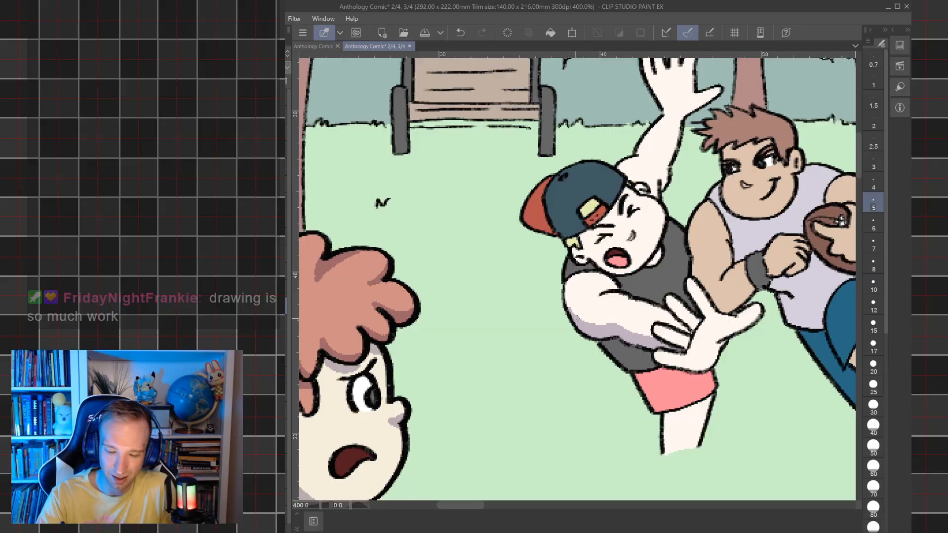
{"action": "mouse_move", "coordinate": [570, 308]}
{"action": "left_mouse_down"}
{"action": "mouse_move", "coordinate": [567, 281]}
{"action": "mouse_move", "coordinate": [585, 321]}
{"action": "mouse_move", "coordinate": [610, 327]}
{"action": "left_mouse_up"}
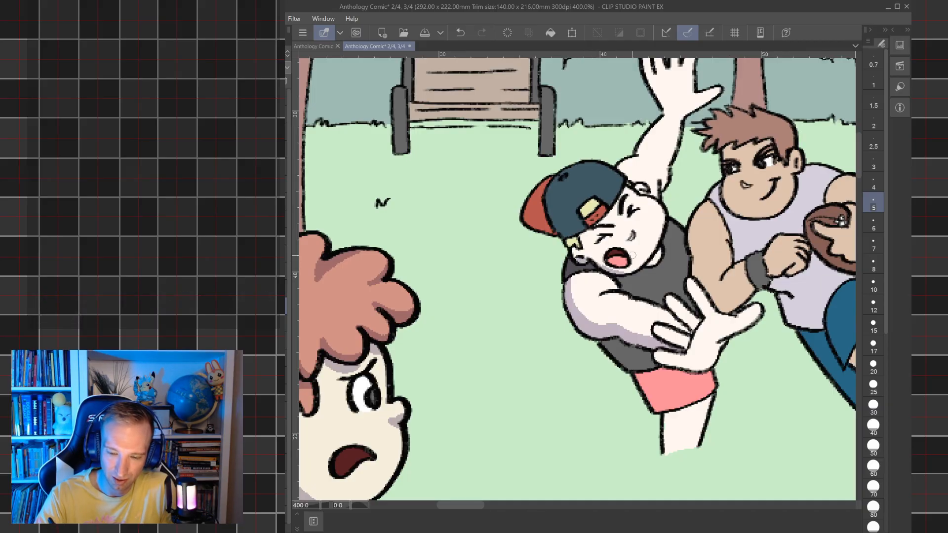
{"action": "left_click_drag", "start_coordinate": [632, 241], "coordinate": [635, 237]}
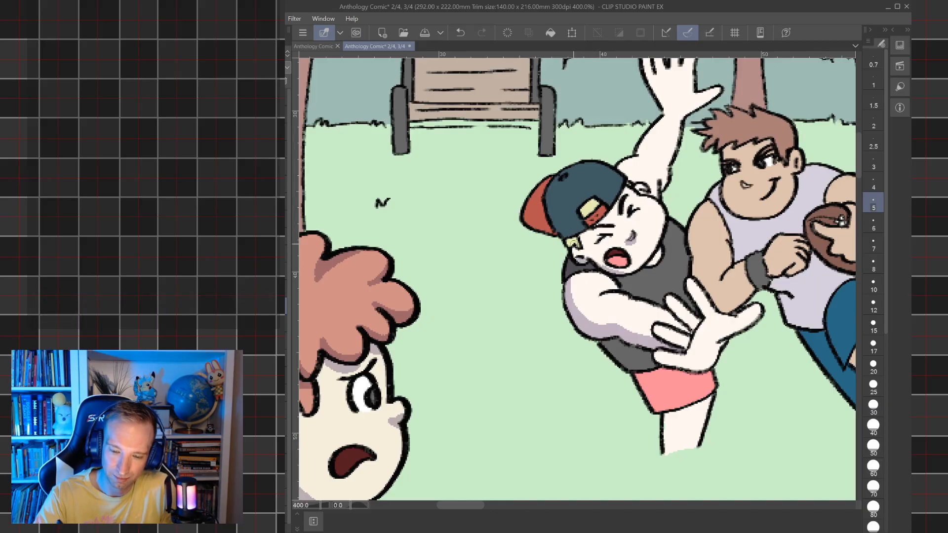
- Shade the boy's cap and the hair beneath it, and his lower shirt, shorts and leg
{"action": "mouse_move", "coordinate": [569, 243]}
{"action": "left_mouse_down"}
{"action": "mouse_move", "coordinate": [546, 194]}
{"action": "mouse_move", "coordinate": [573, 227]}
{"action": "mouse_move", "coordinate": [553, 215]}
{"action": "mouse_move", "coordinate": [565, 236]}
{"action": "mouse_move", "coordinate": [556, 209]}
{"action": "mouse_move", "coordinate": [574, 226]}
{"action": "mouse_move", "coordinate": [567, 236]}
{"action": "mouse_move", "coordinate": [542, 202]}
{"action": "mouse_move", "coordinate": [530, 223]}
{"action": "mouse_move", "coordinate": [555, 233]}
{"action": "mouse_move", "coordinate": [547, 211]}
{"action": "left_mouse_up"}
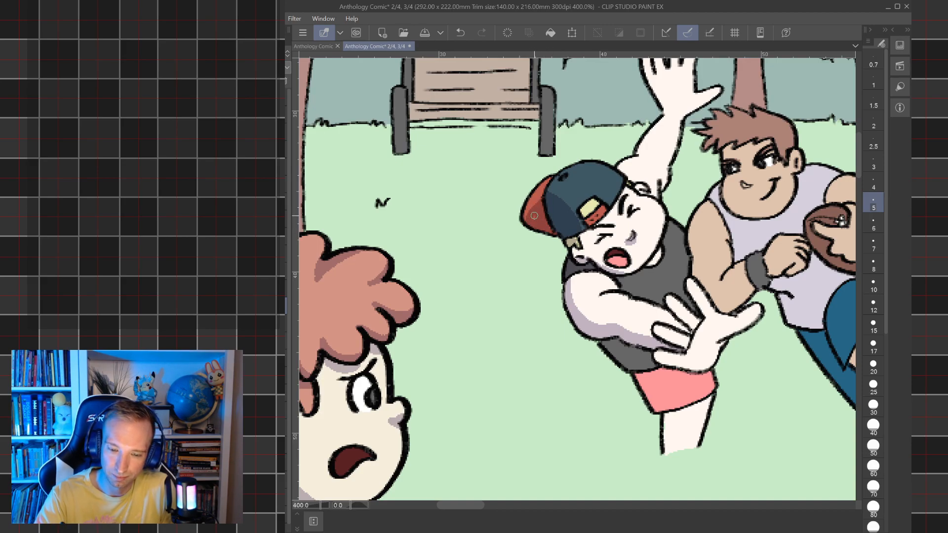
{"action": "mouse_move", "coordinate": [587, 213]}
{"action": "left_mouse_down"}
{"action": "mouse_move", "coordinate": [591, 203]}
{"action": "mouse_move", "coordinate": [585, 207]}
{"action": "left_mouse_up"}
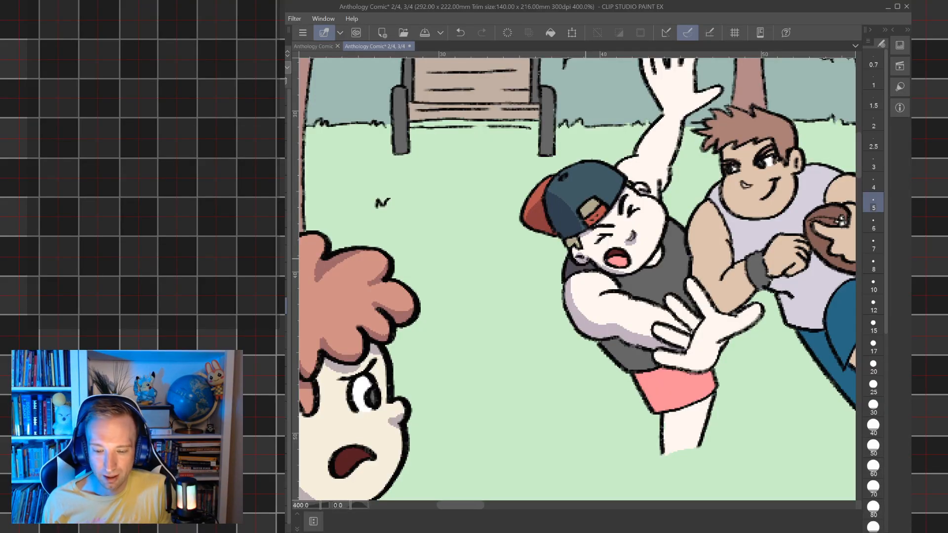
{"action": "mouse_move", "coordinate": [680, 449]}
{"action": "left_mouse_down"}
{"action": "mouse_move", "coordinate": [681, 417]}
{"action": "mouse_move", "coordinate": [679, 445]}
{"action": "mouse_move", "coordinate": [667, 449]}
{"action": "mouse_move", "coordinate": [668, 416]}
{"action": "mouse_move", "coordinate": [666, 443]}
{"action": "mouse_move", "coordinate": [672, 415]}
{"action": "mouse_move", "coordinate": [674, 450]}
{"action": "mouse_move", "coordinate": [667, 375]}
{"action": "mouse_move", "coordinate": [677, 401]}
{"action": "mouse_move", "coordinate": [664, 374]}
{"action": "mouse_move", "coordinate": [665, 406]}
{"action": "mouse_move", "coordinate": [637, 371]}
{"action": "mouse_move", "coordinate": [646, 396]}
{"action": "mouse_move", "coordinate": [641, 369]}
{"action": "mouse_move", "coordinate": [661, 402]}
{"action": "mouse_move", "coordinate": [647, 348]}
{"action": "mouse_move", "coordinate": [650, 376]}
{"action": "mouse_move", "coordinate": [638, 358]}
{"action": "mouse_move", "coordinate": [663, 396]}
{"action": "left_mouse_up"}
{"action": "mouse_move", "coordinate": [634, 366]}
{"action": "left_mouse_down"}
{"action": "mouse_move", "coordinate": [601, 340]}
{"action": "mouse_move", "coordinate": [619, 356]}
{"action": "mouse_move", "coordinate": [615, 338]}
{"action": "mouse_move", "coordinate": [641, 354]}
{"action": "left_mouse_up"}
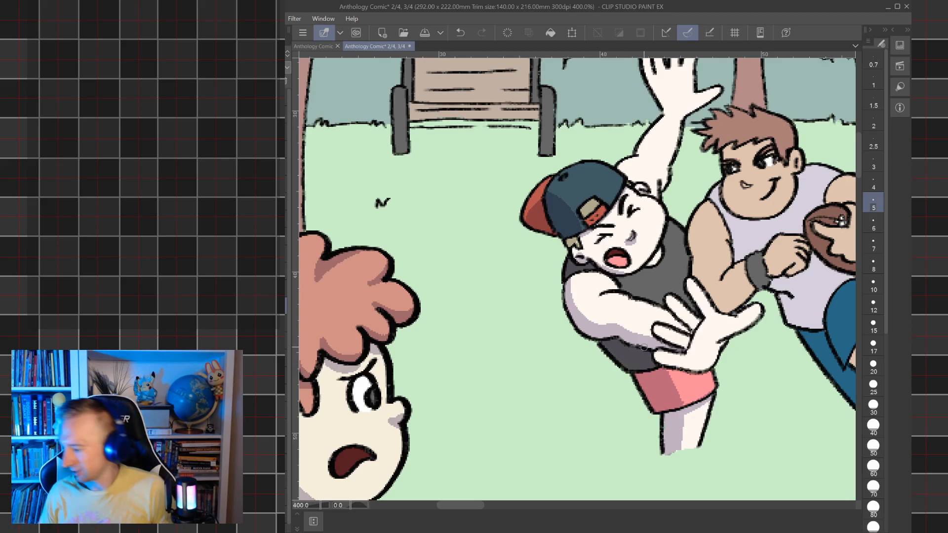
- Open the finished Anthology Comic page 1 for a look and close it to return to page 2
{"action": "left_click", "coordinate": [316, 46]}
{"action": "left_click", "coordinate": [358, 88]}
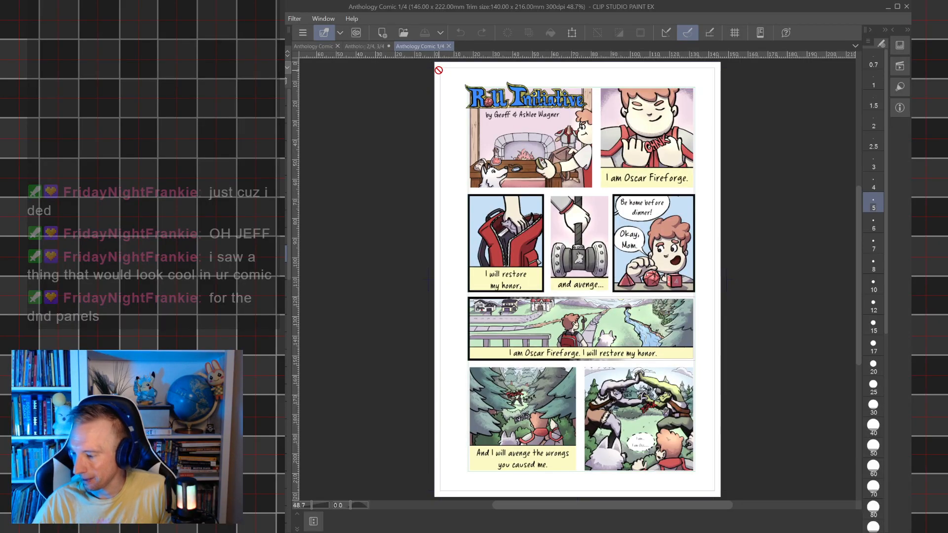
{"action": "left_click", "coordinate": [450, 46]}
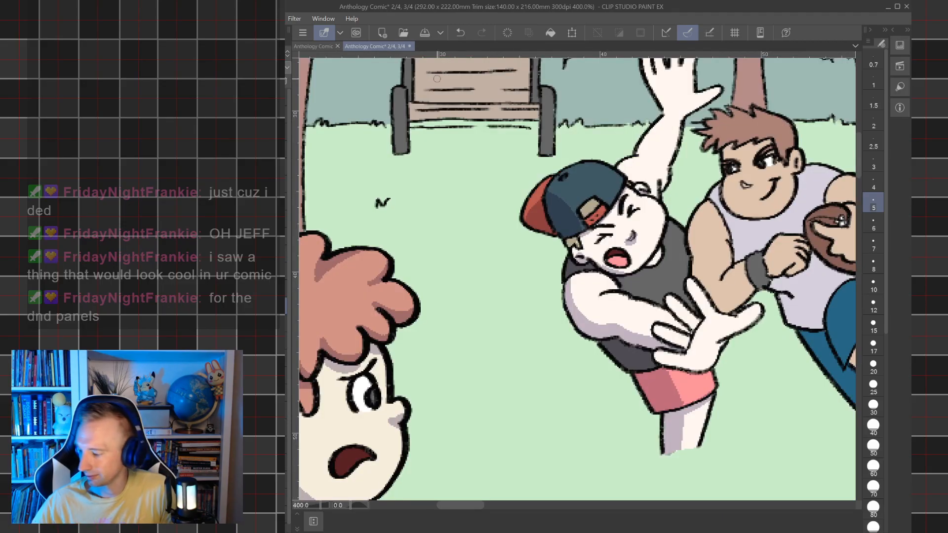
- Shade the cap-wearing boy's raised arm and shirt, and the football player's hair, upper arm and tank top
{"action": "left_click_drag", "start_coordinate": [669, 144], "coordinate": [640, 207]}
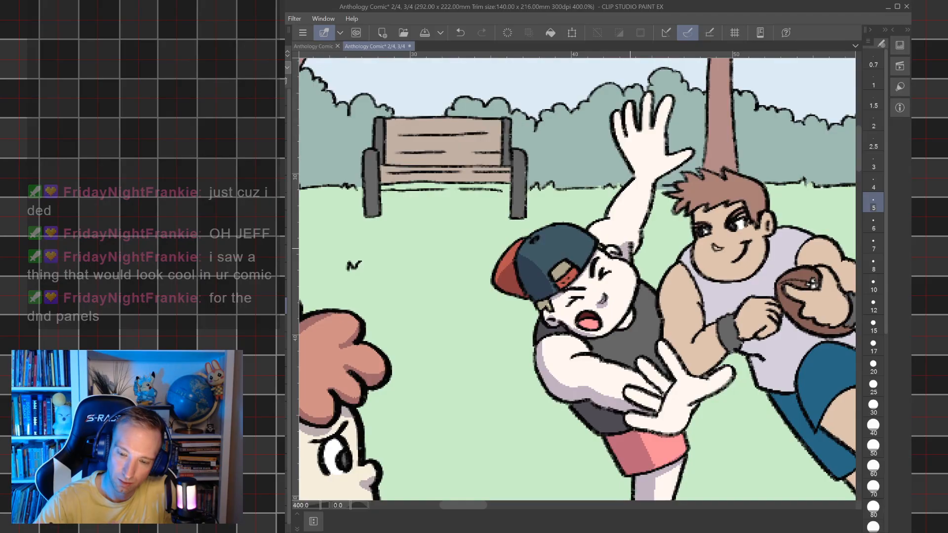
{"action": "left_click_drag", "start_coordinate": [637, 242], "coordinate": [653, 182]}
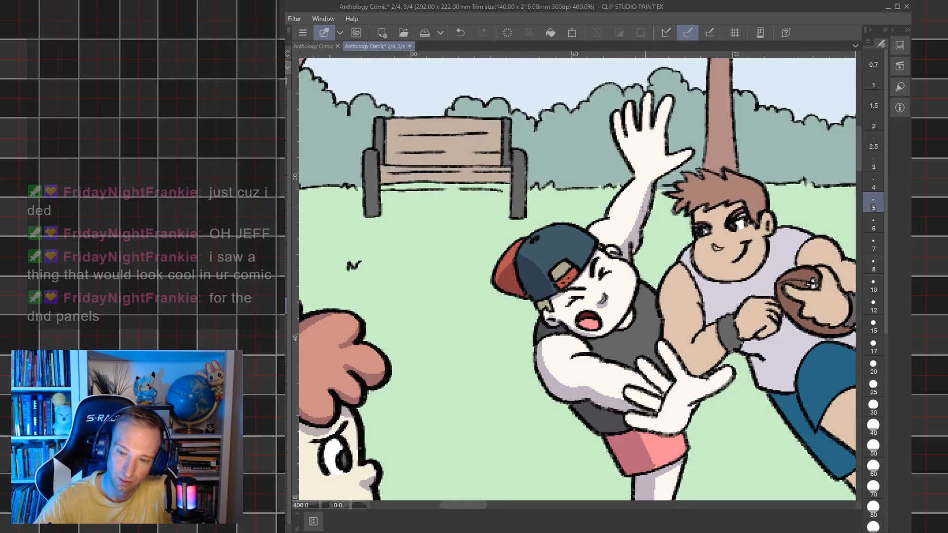
{"action": "mouse_move", "coordinate": [594, 350]}
{"action": "left_mouse_down"}
{"action": "mouse_move", "coordinate": [620, 331]}
{"action": "mouse_move", "coordinate": [640, 295]}
{"action": "left_mouse_up"}
{"action": "mouse_move", "coordinate": [588, 348]}
{"action": "left_mouse_down"}
{"action": "mouse_move", "coordinate": [552, 340]}
{"action": "mouse_move", "coordinate": [571, 337]}
{"action": "left_mouse_up"}
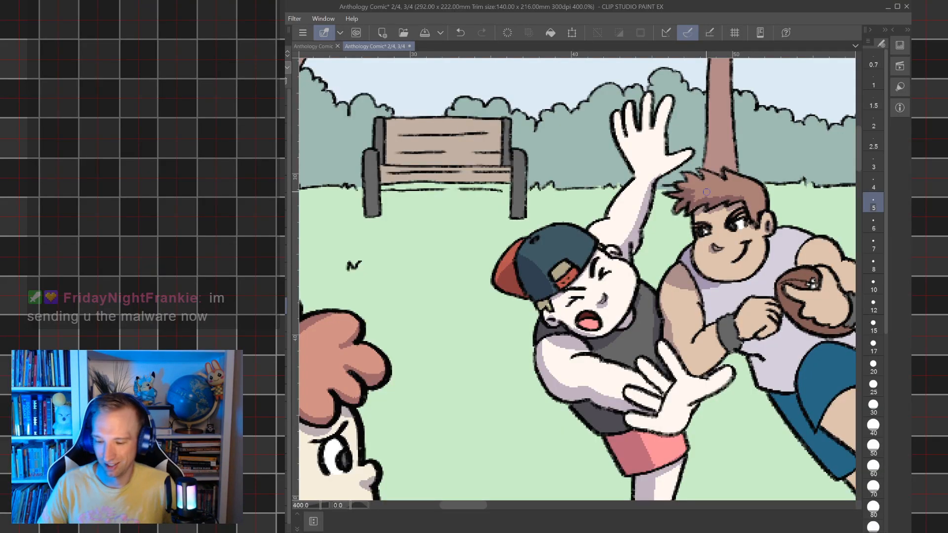
- Shade the football player's forearm and fist, and the folds and lower edge of his tank top
{"action": "left_click_drag", "start_coordinate": [707, 192], "coordinate": [630, 140]}
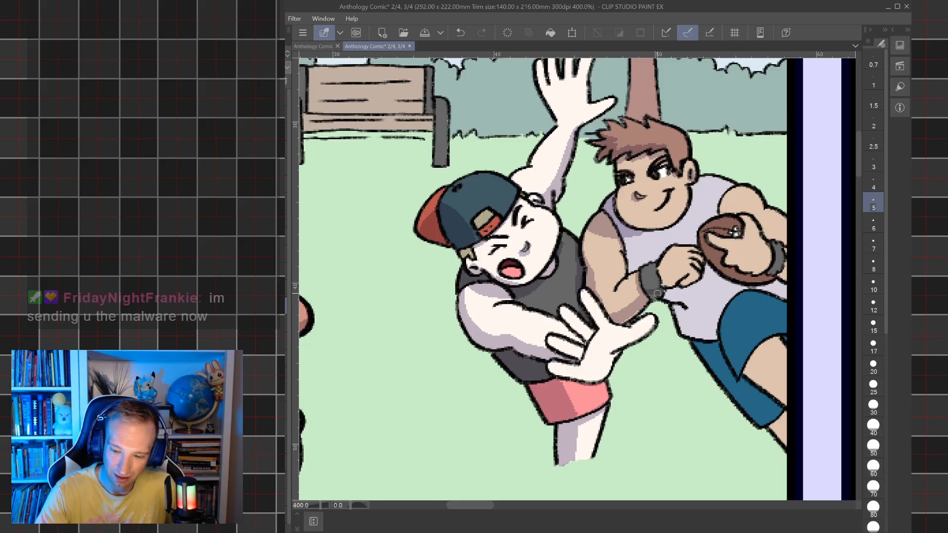
{"action": "mouse_move", "coordinate": [671, 282]}
{"action": "left_mouse_down"}
{"action": "mouse_move", "coordinate": [699, 269]}
{"action": "mouse_move", "coordinate": [693, 247]}
{"action": "left_mouse_up"}
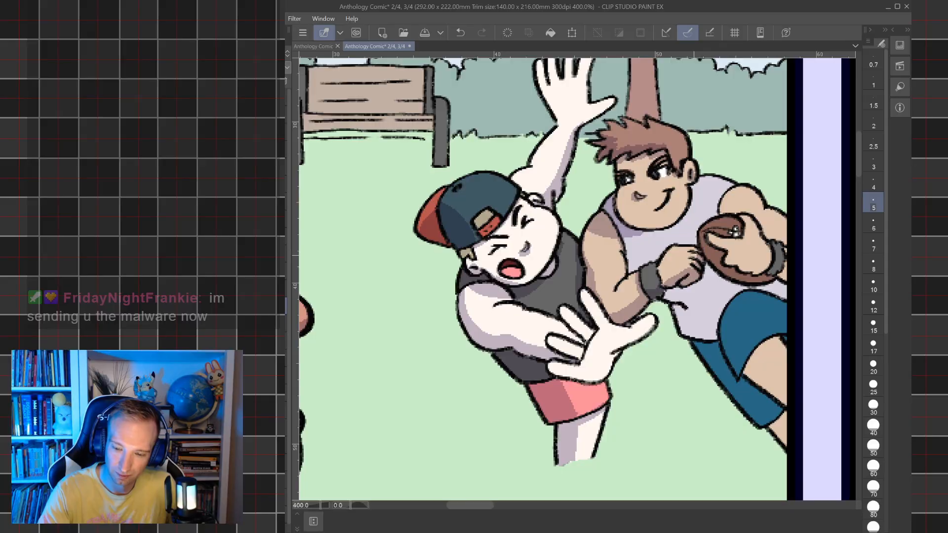
{"action": "mouse_move", "coordinate": [668, 297]}
{"action": "left_mouse_down"}
{"action": "mouse_move", "coordinate": [705, 271]}
{"action": "mouse_move", "coordinate": [695, 284]}
{"action": "left_mouse_up"}
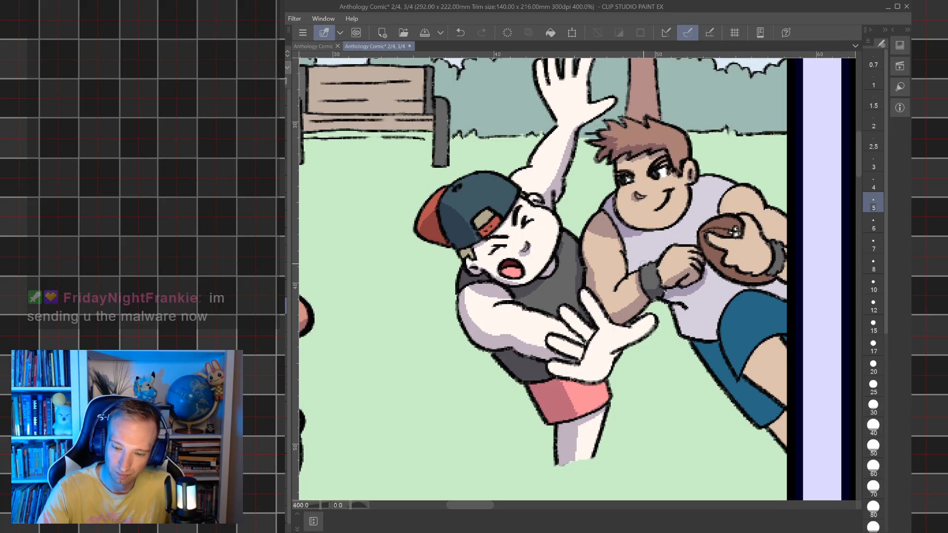
{"action": "mouse_move", "coordinate": [626, 255]}
{"action": "left_mouse_down"}
{"action": "mouse_move", "coordinate": [634, 276]}
{"action": "mouse_move", "coordinate": [622, 239]}
{"action": "left_mouse_up"}
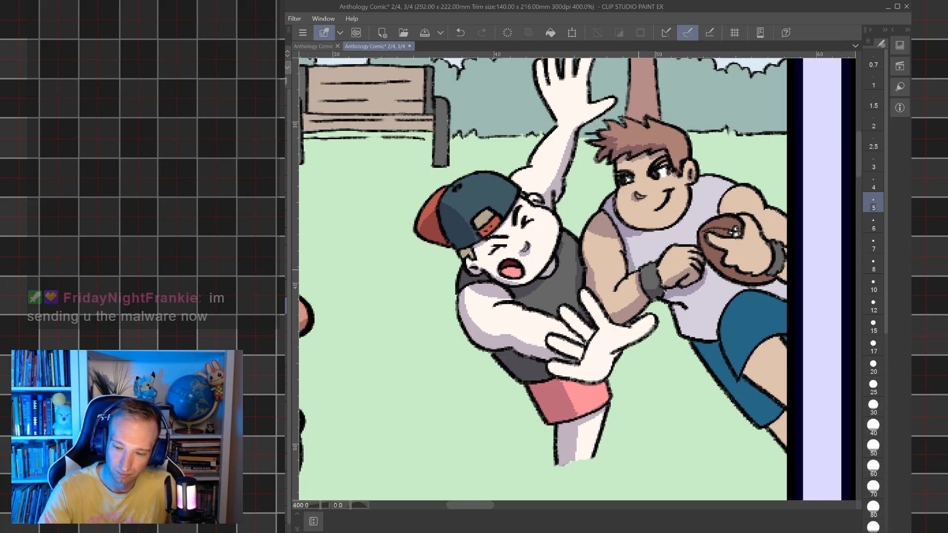
{"action": "mouse_move", "coordinate": [672, 305]}
{"action": "left_mouse_down"}
{"action": "mouse_move", "coordinate": [680, 330]}
{"action": "mouse_move", "coordinate": [676, 306]}
{"action": "mouse_move", "coordinate": [708, 319]}
{"action": "mouse_move", "coordinate": [691, 304]}
{"action": "left_mouse_up"}
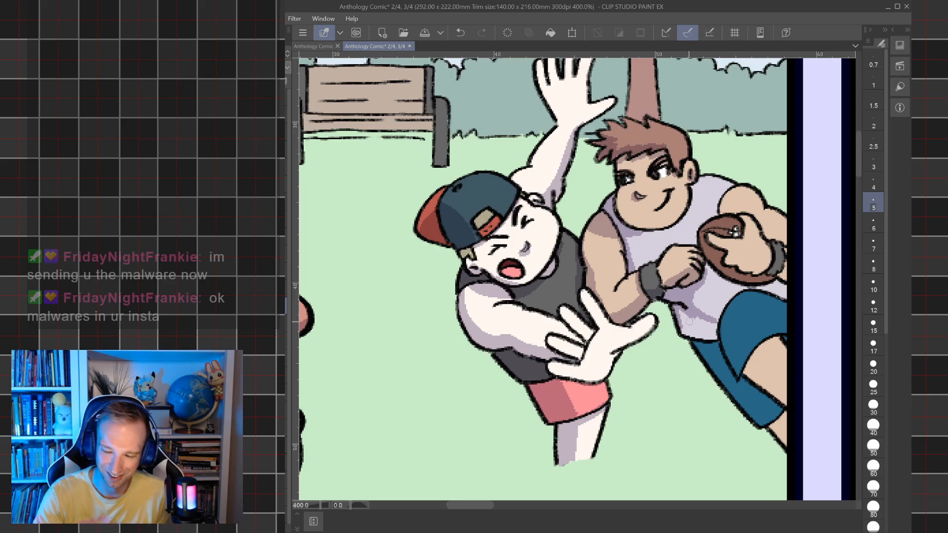
{"action": "mouse_move", "coordinate": [697, 330]}
{"action": "left_mouse_down"}
{"action": "mouse_move", "coordinate": [717, 325]}
{"action": "mouse_move", "coordinate": [702, 336]}
{"action": "mouse_move", "coordinate": [708, 329]}
{"action": "mouse_move", "coordinate": [714, 338]}
{"action": "left_mouse_up"}
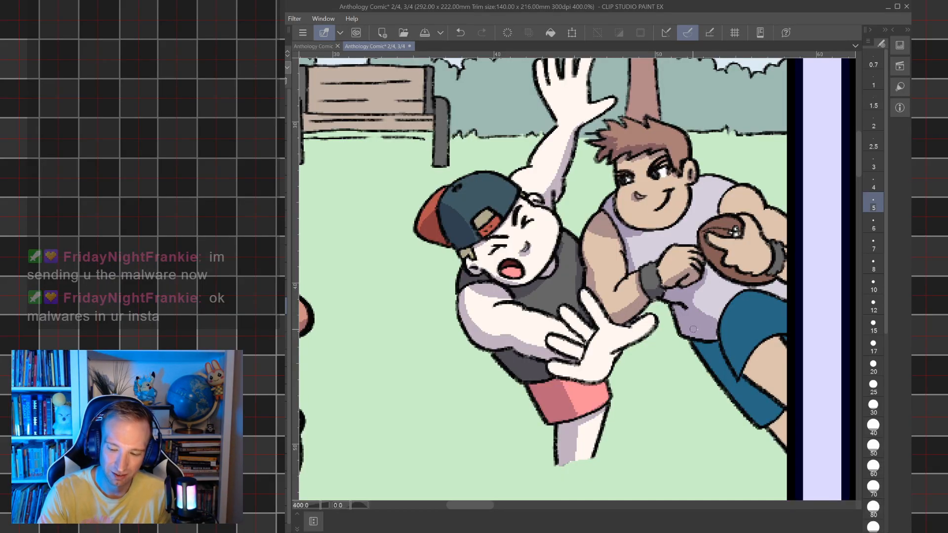
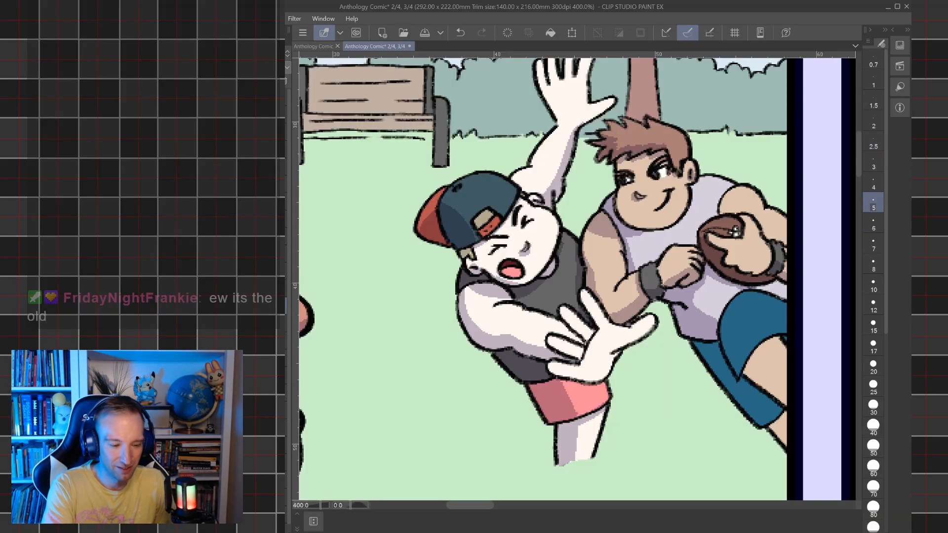
- Shade the football player's hand and arm holding the ball
{"action": "key", "text": "g"}
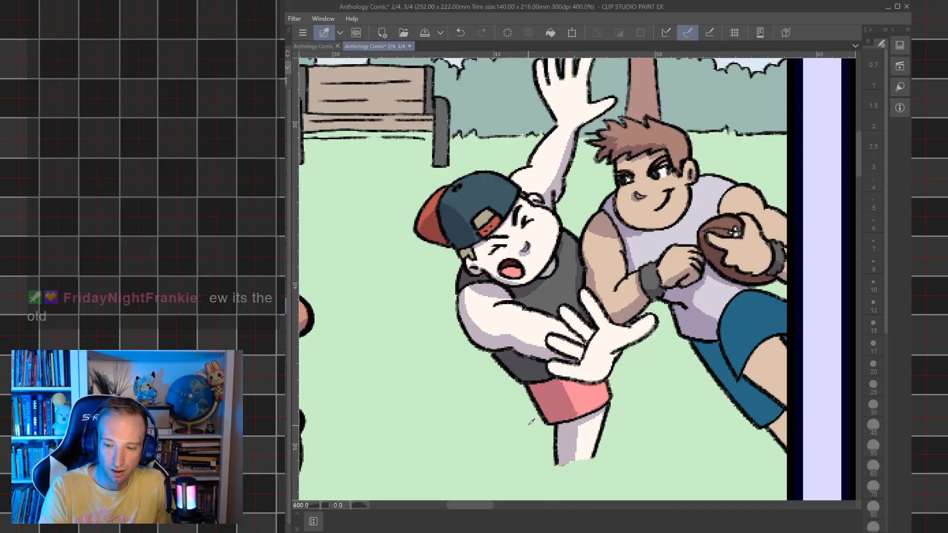
{"action": "key", "text": "p"}
{"action": "mouse_move", "coordinate": [721, 212]}
{"action": "left_mouse_down"}
{"action": "mouse_move", "coordinate": [739, 213]}
{"action": "mouse_move", "coordinate": [722, 200]}
{"action": "left_mouse_up"}
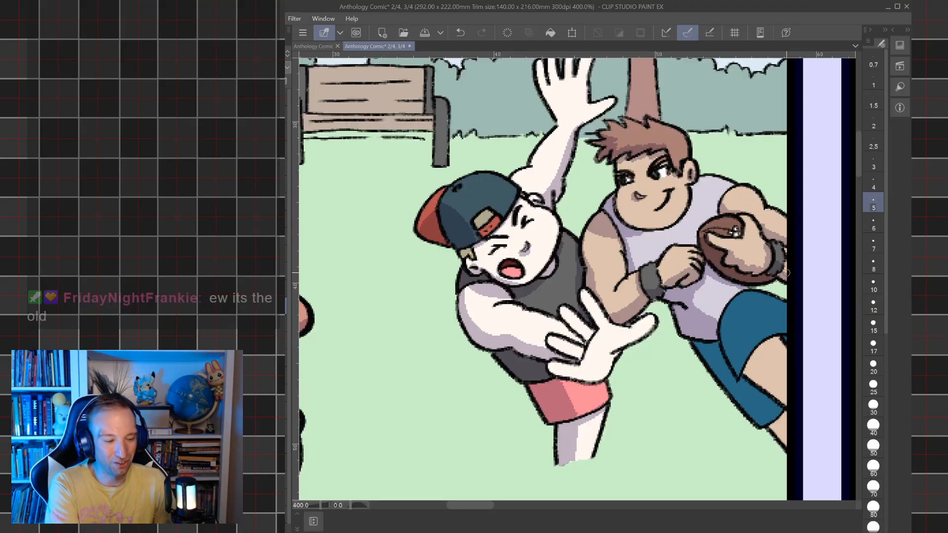
- Fill the rear leg of the blue shorts with the shading color and paint a shadow along the front leg's edge
{"action": "key", "text": "g"}
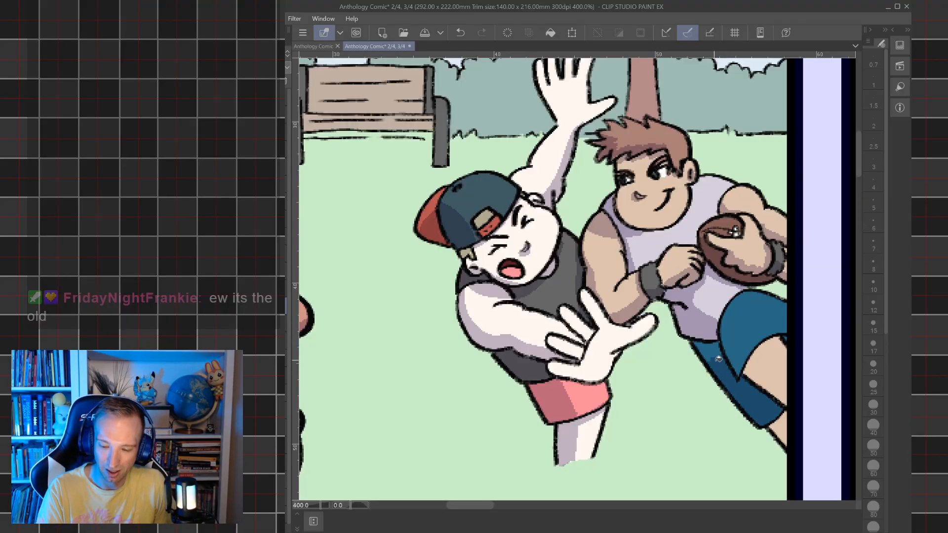
{"action": "key", "text": "b"}
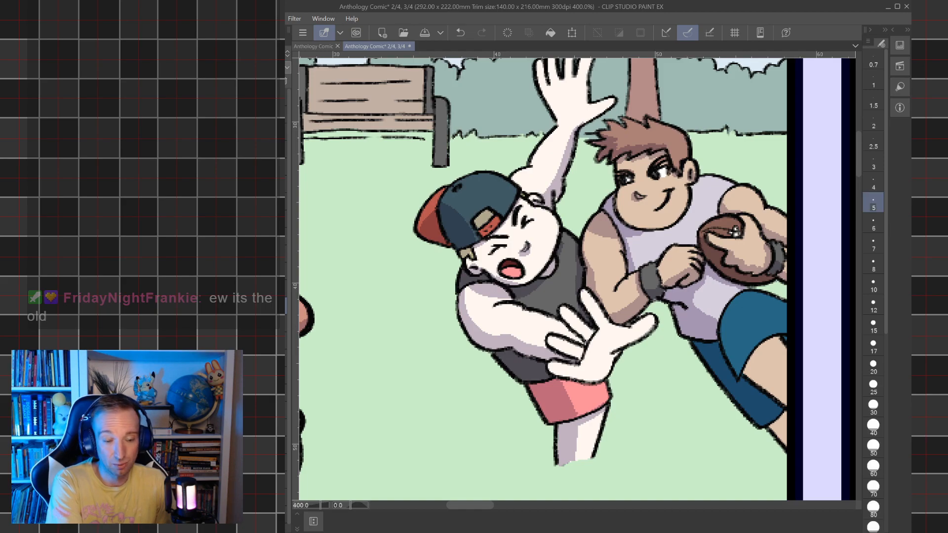
{"action": "mouse_move", "coordinate": [742, 360]}
{"action": "left_mouse_down"}
{"action": "mouse_move", "coordinate": [726, 315]}
{"action": "mouse_move", "coordinate": [723, 346]}
{"action": "left_mouse_up"}
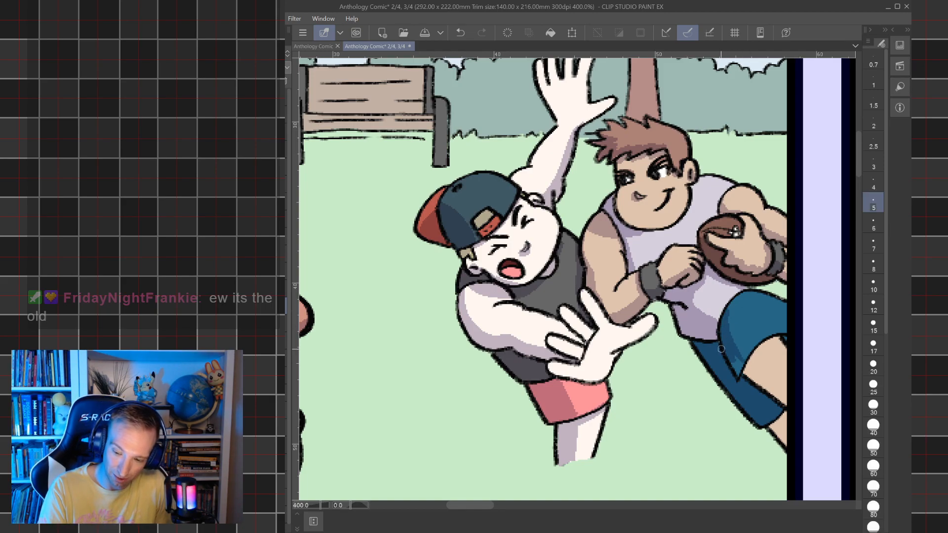
- Shade the football player's bare thigh below the shorts' hem and his rear leg
{"action": "left_click_drag", "start_coordinate": [743, 372], "coordinate": [768, 341]}
{"action": "left_click_drag", "start_coordinate": [774, 427], "coordinate": [785, 412]}
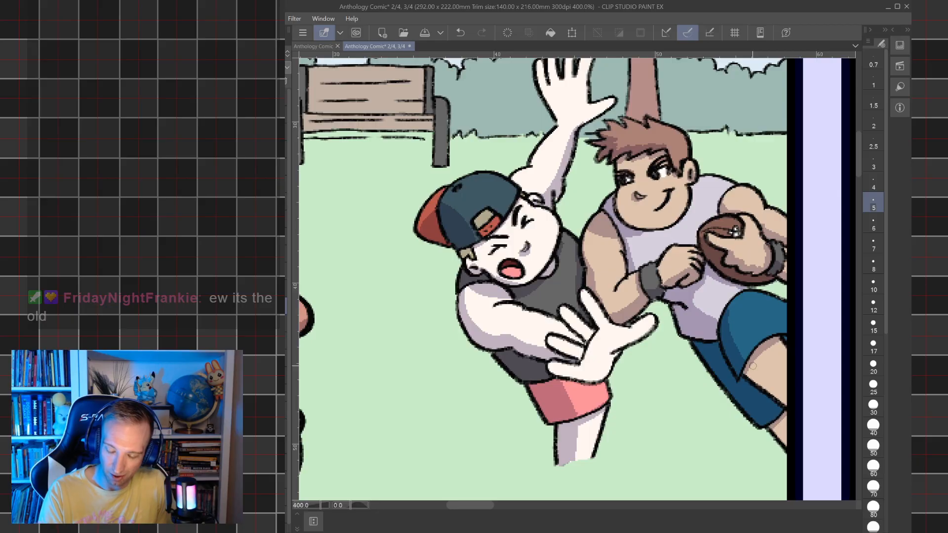
{"action": "left_click_drag", "start_coordinate": [749, 374], "coordinate": [789, 405]}
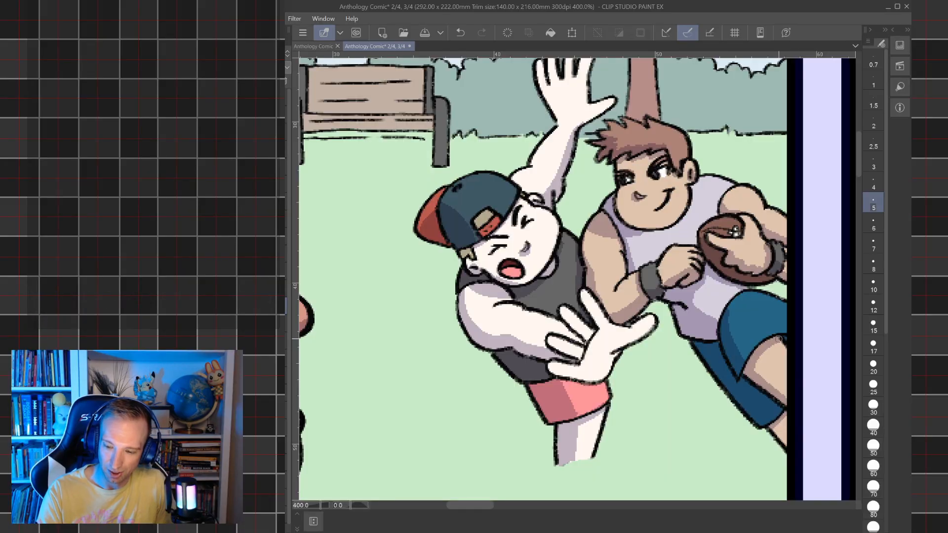
- Draw a vertical shadow edge down the large tree trunk with brush size 3 and fill the strip beside the panel border
{"action": "scroll", "coordinate": [759, 328], "scroll_direction": "down", "scroll_amount": 5}
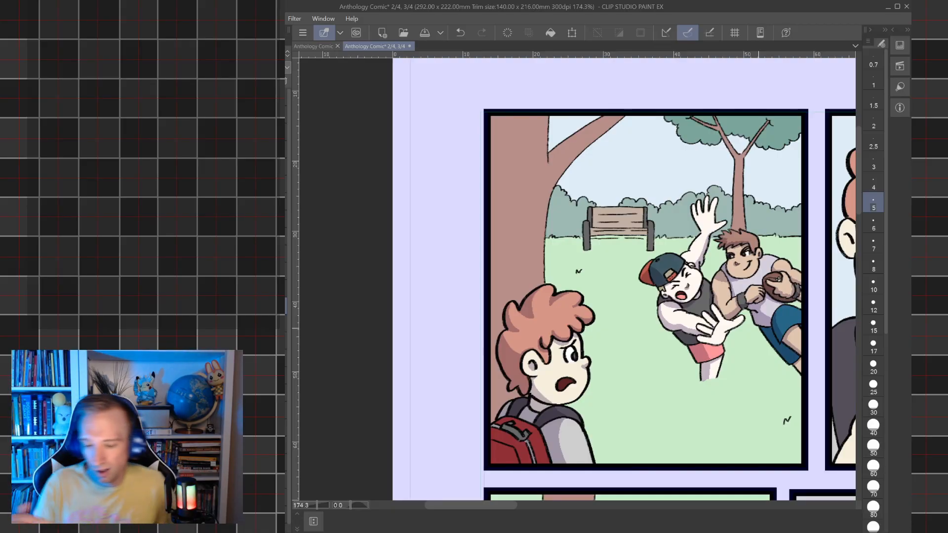
{"action": "key", "text": "bracketleft"}
{"action": "key", "text": "bracketleft"}
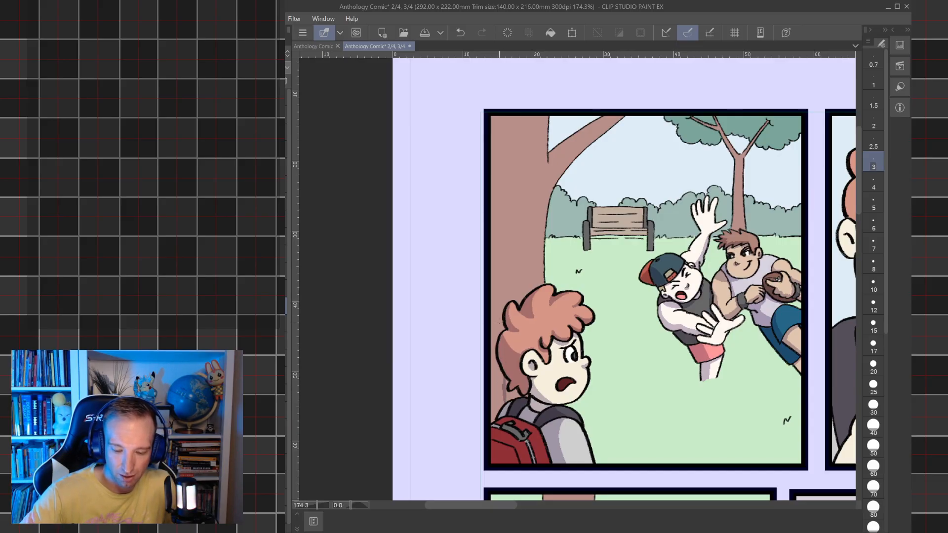
{"action": "mouse_move", "coordinate": [505, 264]}
{"action": "left_mouse_down"}
{"action": "mouse_move", "coordinate": [502, 316]}
{"action": "mouse_move", "coordinate": [503, 118]}
{"action": "left_mouse_up"}
{"action": "key", "text": "ctrl+z"}
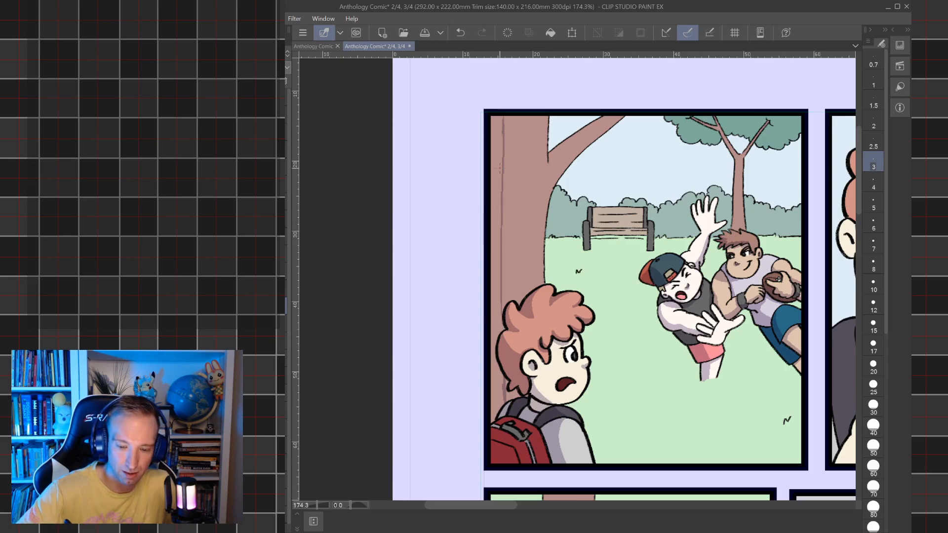
{"action": "key", "text": "g"}
{"action": "left_click", "coordinate": [496, 389]}
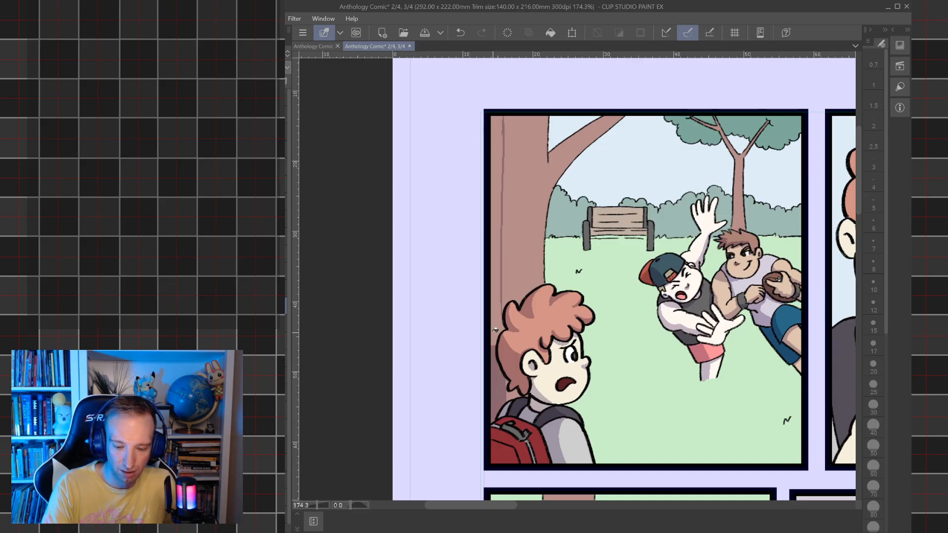
{"action": "left_click", "coordinate": [497, 316]}
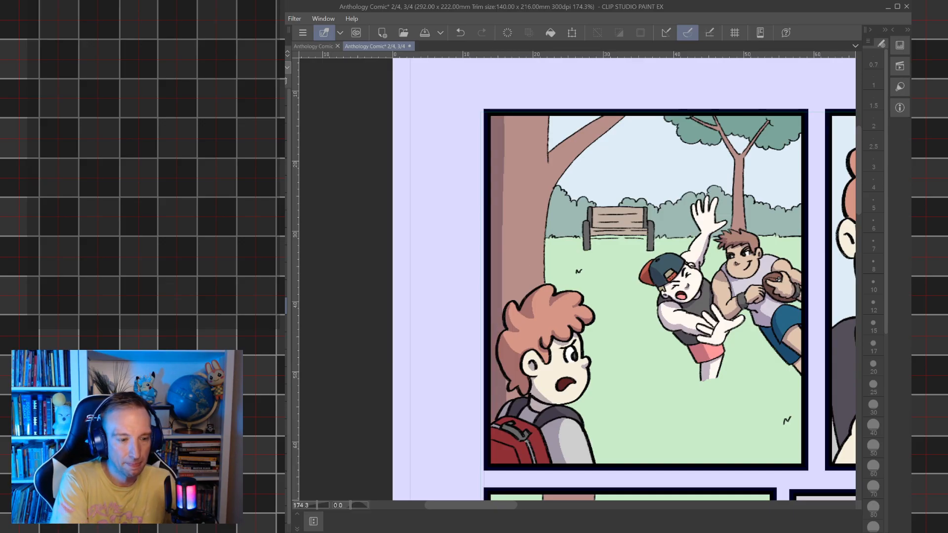
- Paint and fill a shadow along the lower part of the large tree's branch at the fork, and set the brush size to 4
{"action": "key", "text": "p"}
{"action": "left_click_drag", "start_coordinate": [551, 160], "coordinate": [572, 135]}
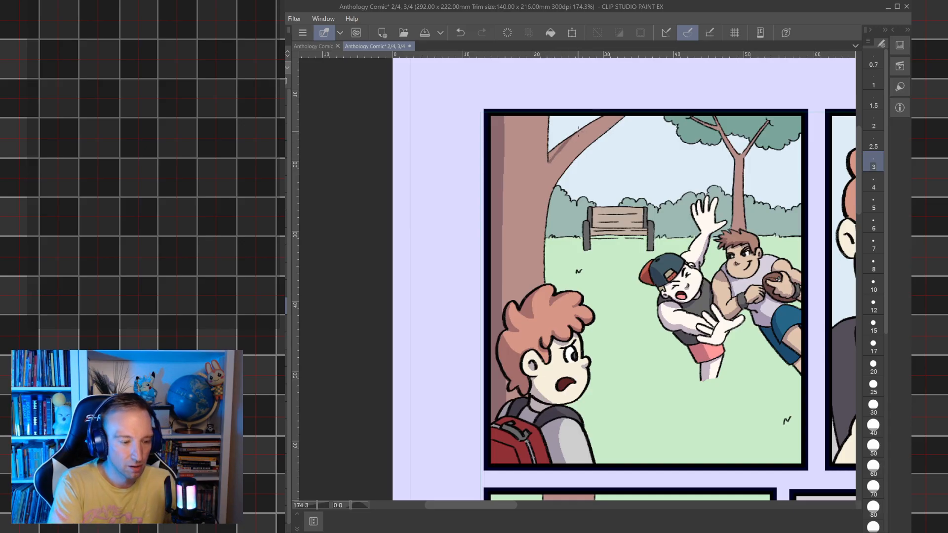
{"action": "key", "text": "g"}
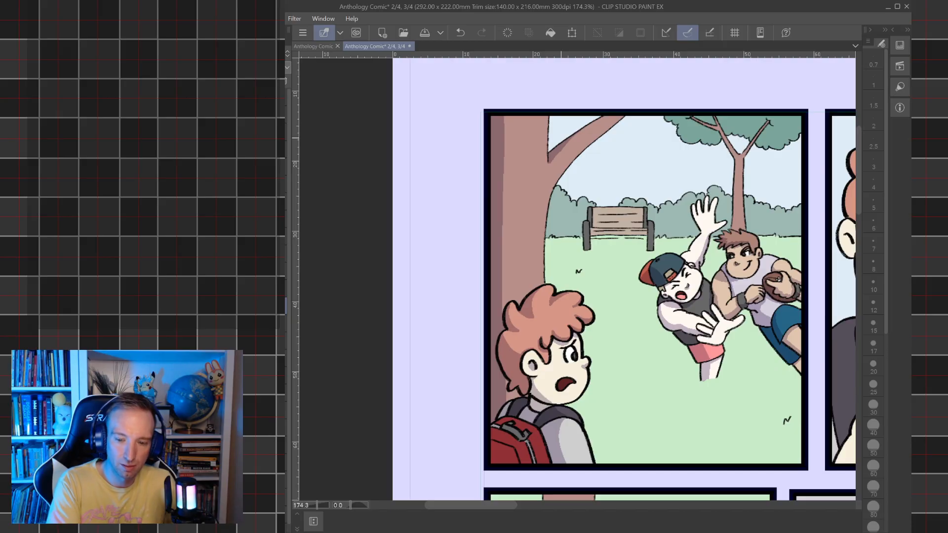
{"action": "key", "text": "p"}
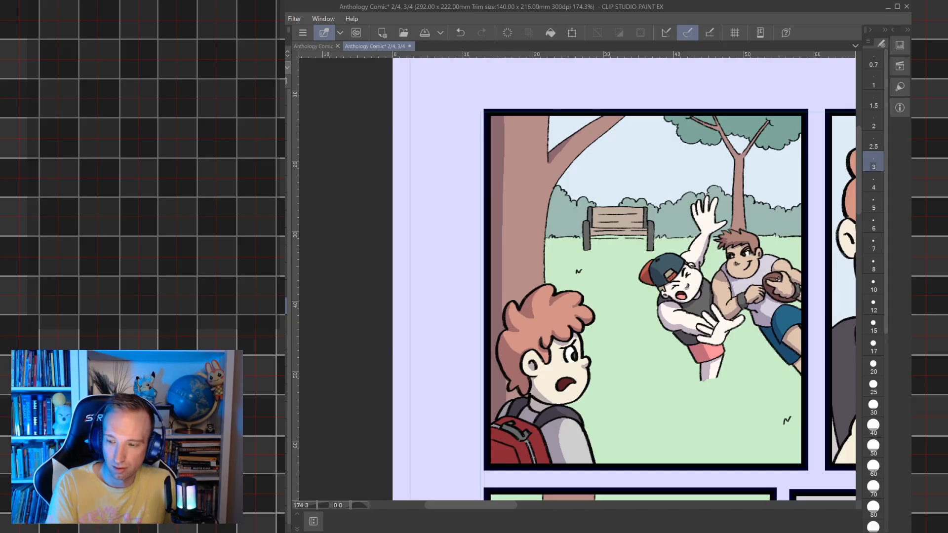
{"action": "left_click", "coordinate": [874, 224]}
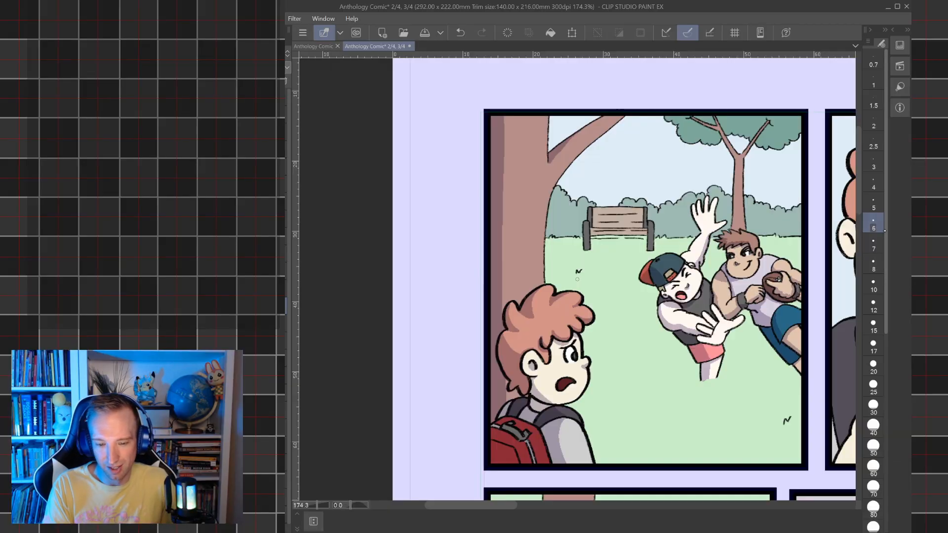
{"action": "left_click", "coordinate": [875, 185]}
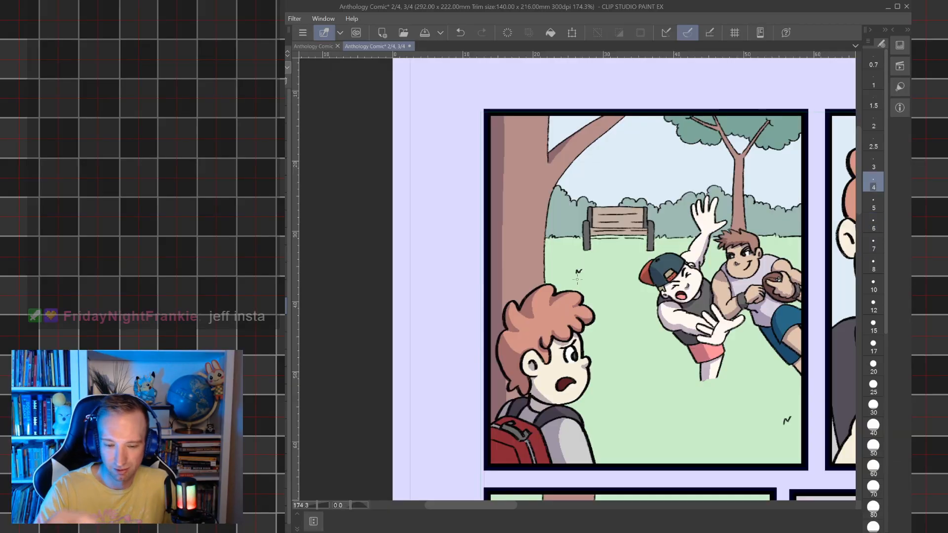
- Try a thin vertical bark line down the middle of the large tree trunk
{"action": "scroll", "coordinate": [577, 280], "scroll_direction": "up", "scroll_amount": 3}
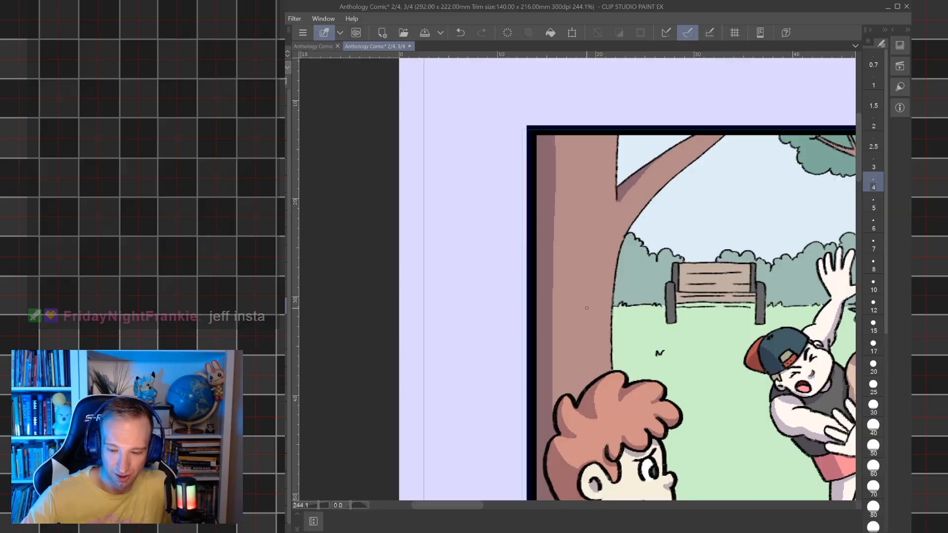
{"action": "left_click_drag", "start_coordinate": [582, 347], "coordinate": [589, 249]}
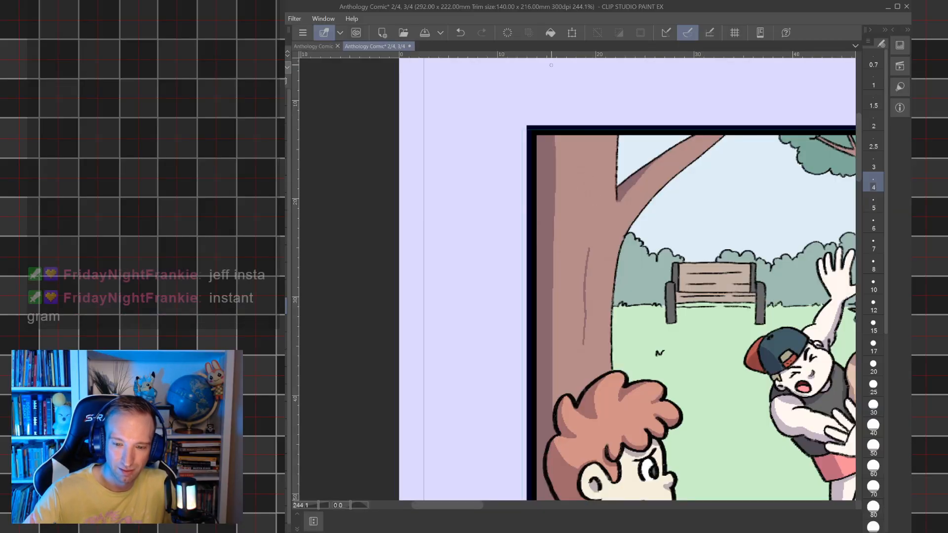
{"action": "left_click", "coordinate": [460, 32]}
{"action": "scroll", "coordinate": [681, 307], "scroll_direction": "down", "scroll_amount": 2}
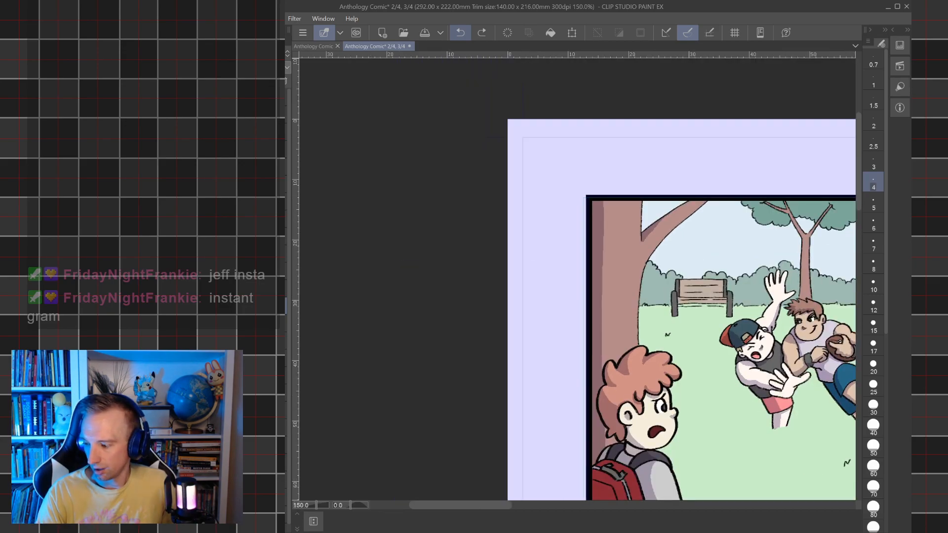
{"action": "left_click_drag", "start_coordinate": [681, 307], "coordinate": [634, 261]}
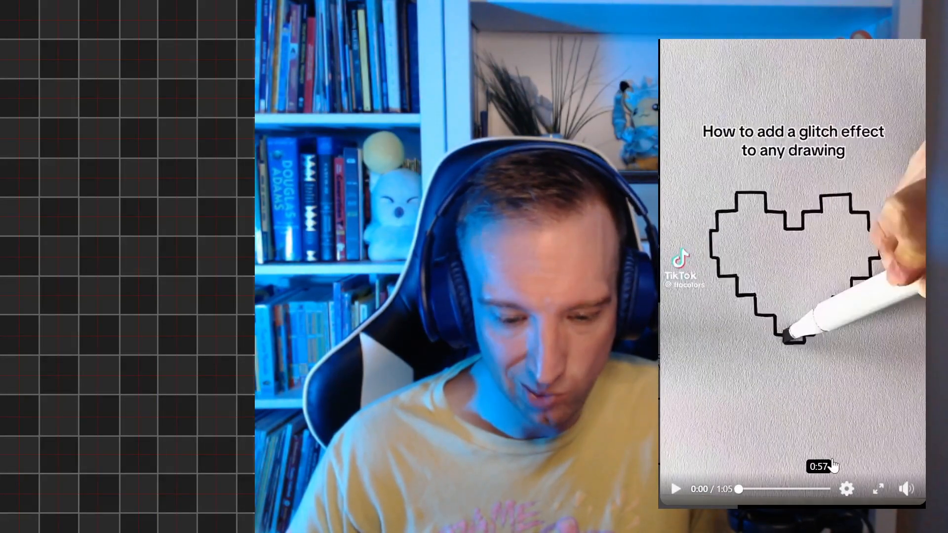
- Play the TikTok video on adding a glitch effect to any drawing
{"action": "left_click", "coordinate": [677, 489]}
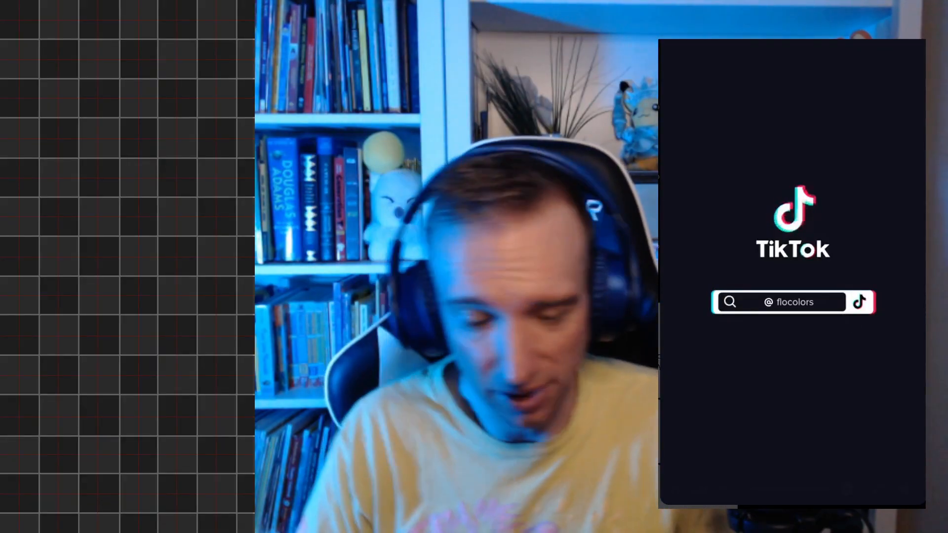
{"action": "left_click", "coordinate": [675, 490]}
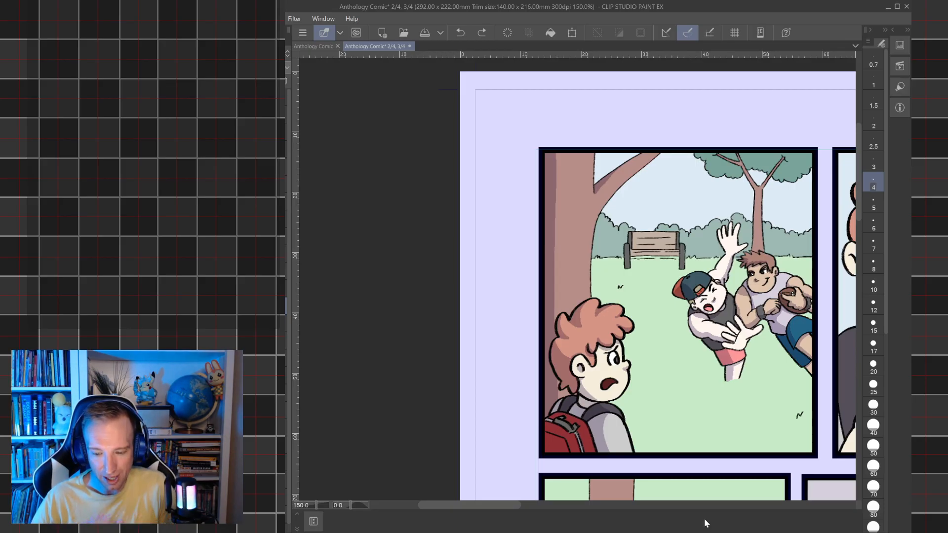
- Shade the park bench's legs, armrests, backrest and seat slats in the first panel
{"action": "scroll", "coordinate": [642, 431], "scroll_direction": "down", "scroll_amount": 4}
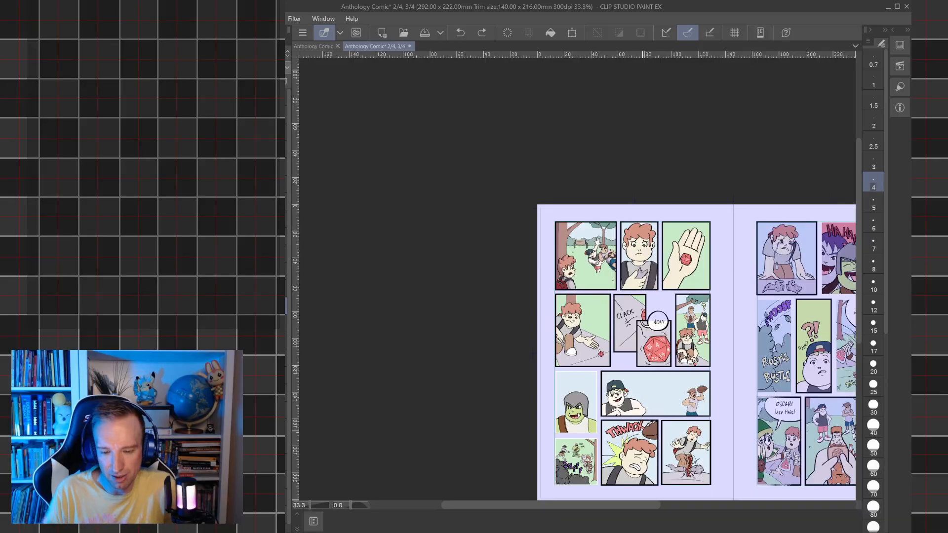
{"action": "scroll", "coordinate": [613, 269], "scroll_direction": "up", "scroll_amount": 3}
{"action": "scroll", "coordinate": [624, 267], "scroll_direction": "up", "scroll_amount": 2}
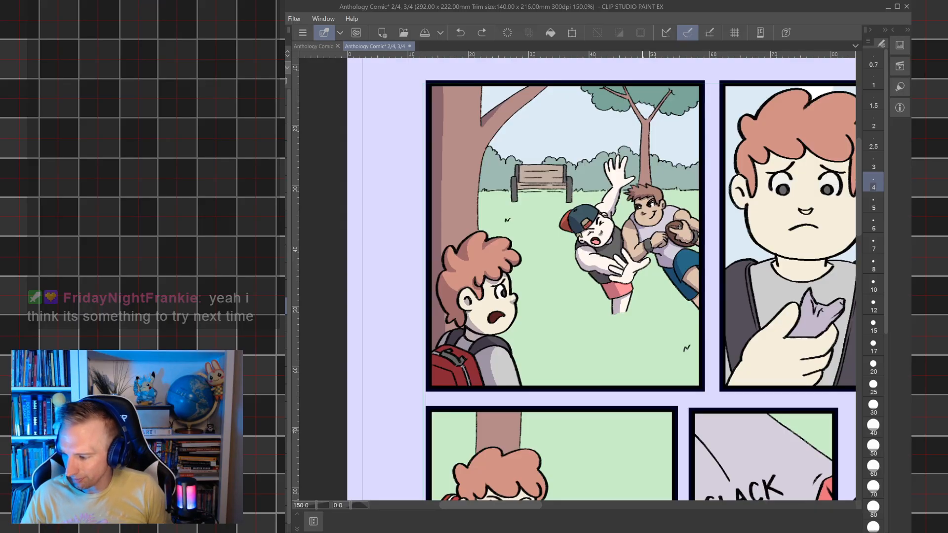
{"action": "left_click_drag", "start_coordinate": [612, 270], "coordinate": [698, 383]}
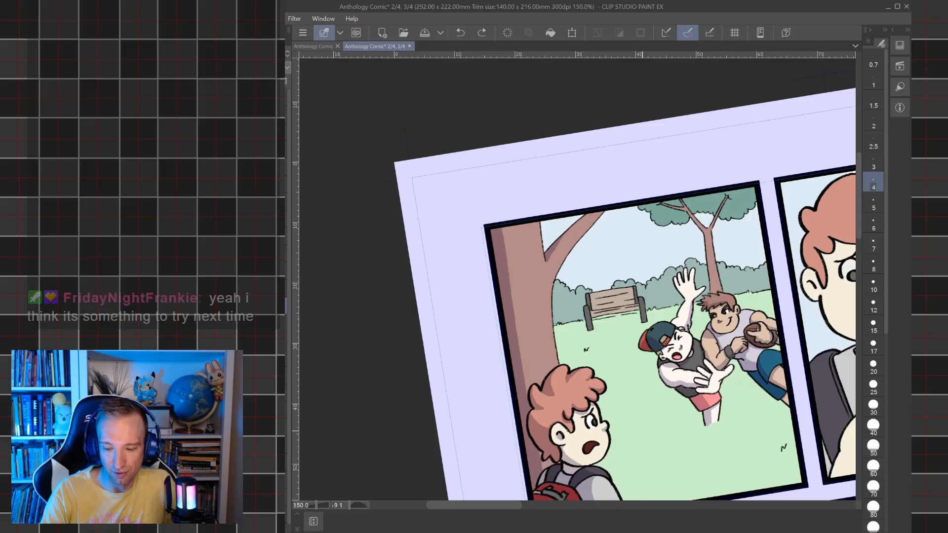
{"action": "scroll", "coordinate": [665, 320], "scroll_direction": "up", "scroll_amount": 3}
{"action": "left_click_drag", "start_coordinate": [665, 320], "coordinate": [767, 312]}
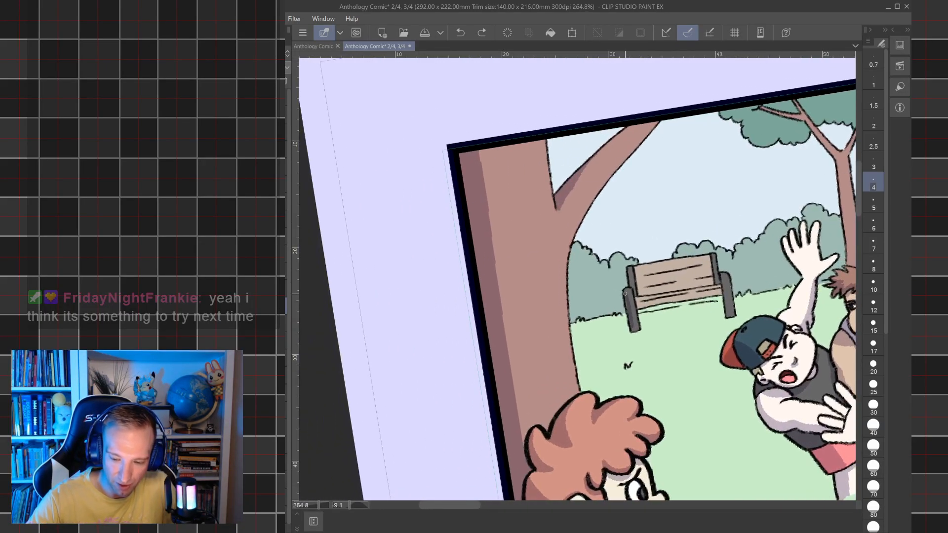
{"action": "left_click_drag", "start_coordinate": [629, 299], "coordinate": [634, 329]}
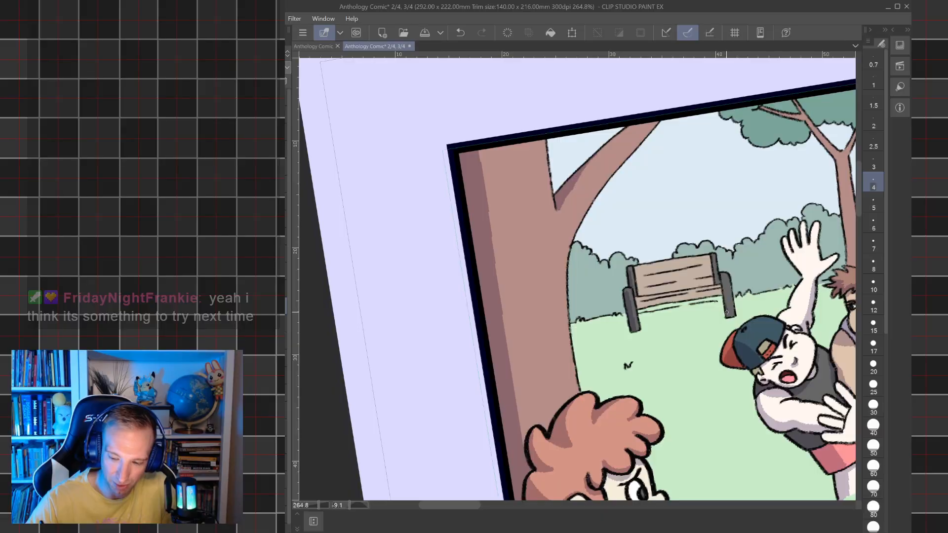
{"action": "left_click_drag", "start_coordinate": [722, 278], "coordinate": [728, 301]}
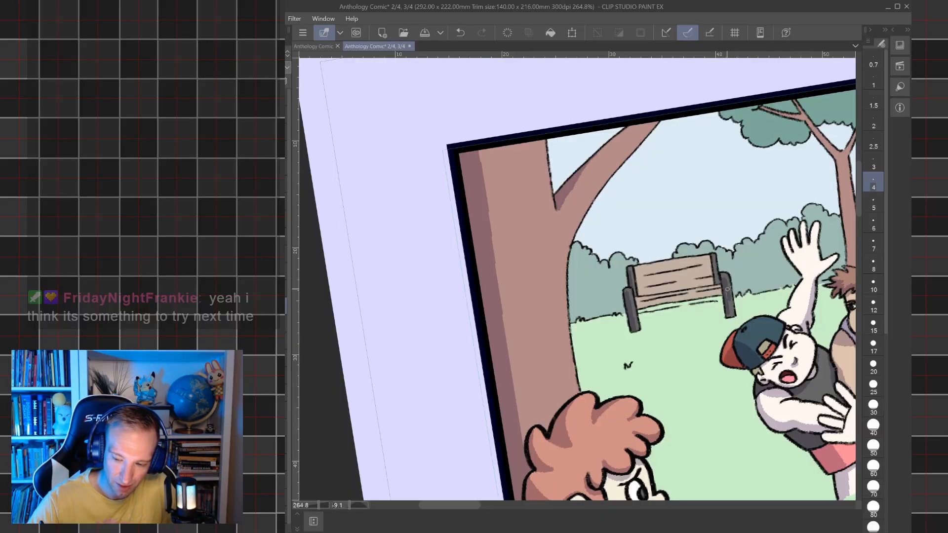
{"action": "left_click", "coordinate": [459, 30]}
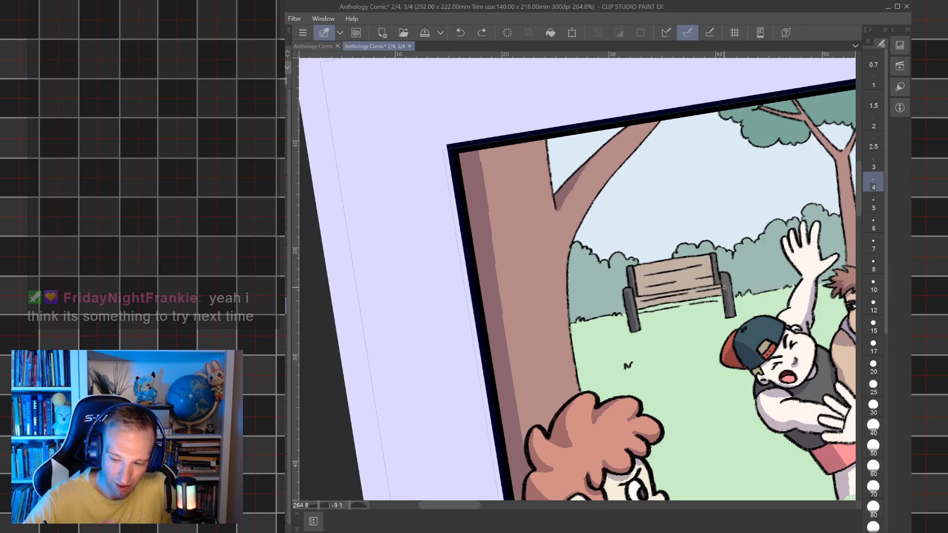
{"action": "left_click_drag", "start_coordinate": [723, 281], "coordinate": [730, 317]}
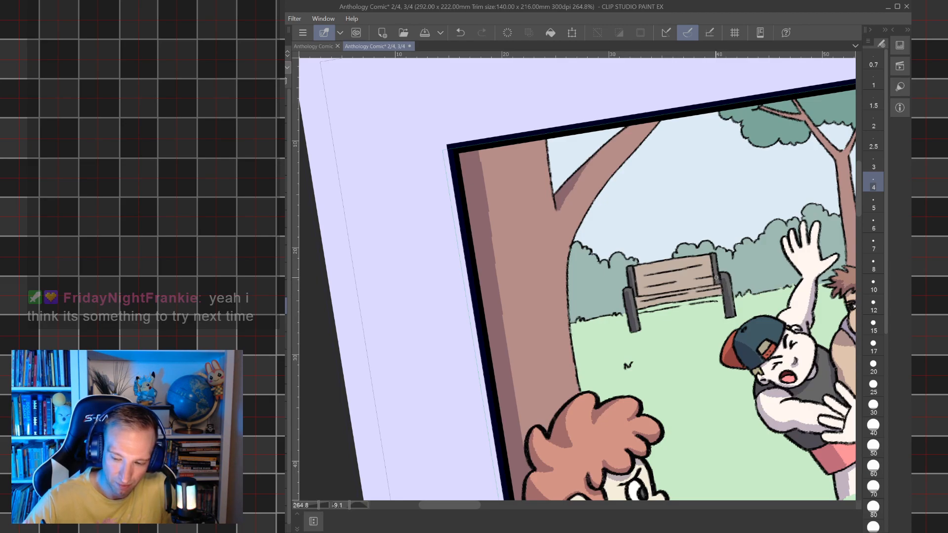
{"action": "mouse_move", "coordinate": [716, 270]}
{"action": "left_mouse_down"}
{"action": "mouse_move", "coordinate": [712, 255]}
{"action": "mouse_move", "coordinate": [643, 328]}
{"action": "left_mouse_up"}
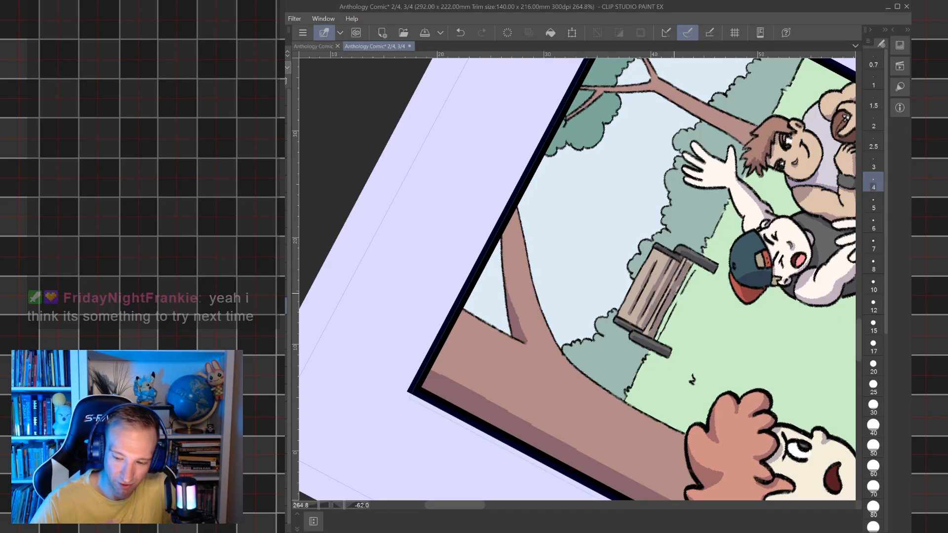
{"action": "left_click_drag", "start_coordinate": [685, 260], "coordinate": [683, 305]}
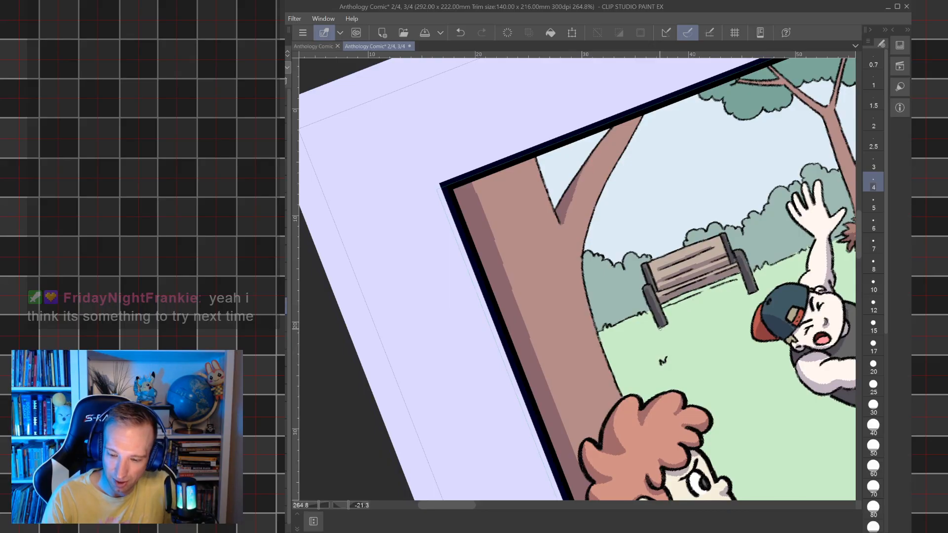
- Outline the bench's slanted cast shadow on the grass and fill it with the shading color
{"action": "mouse_move", "coordinate": [644, 333]}
{"action": "left_mouse_down"}
{"action": "mouse_move", "coordinate": [638, 344]}
{"action": "mouse_move", "coordinate": [733, 300]}
{"action": "left_mouse_up"}
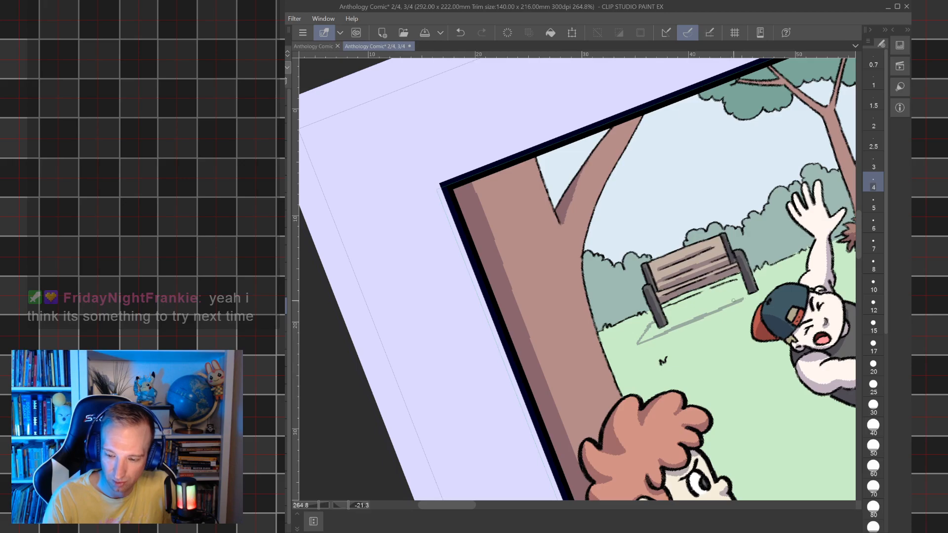
{"action": "left_click_drag", "start_coordinate": [650, 341], "coordinate": [751, 295]}
{"action": "mouse_move", "coordinate": [669, 321]}
{"action": "left_mouse_down"}
{"action": "mouse_move", "coordinate": [733, 292]}
{"action": "mouse_move", "coordinate": [667, 318]}
{"action": "left_mouse_up"}
{"action": "left_click_drag", "start_coordinate": [721, 294], "coordinate": [742, 286]}
{"action": "key", "text": "g"}
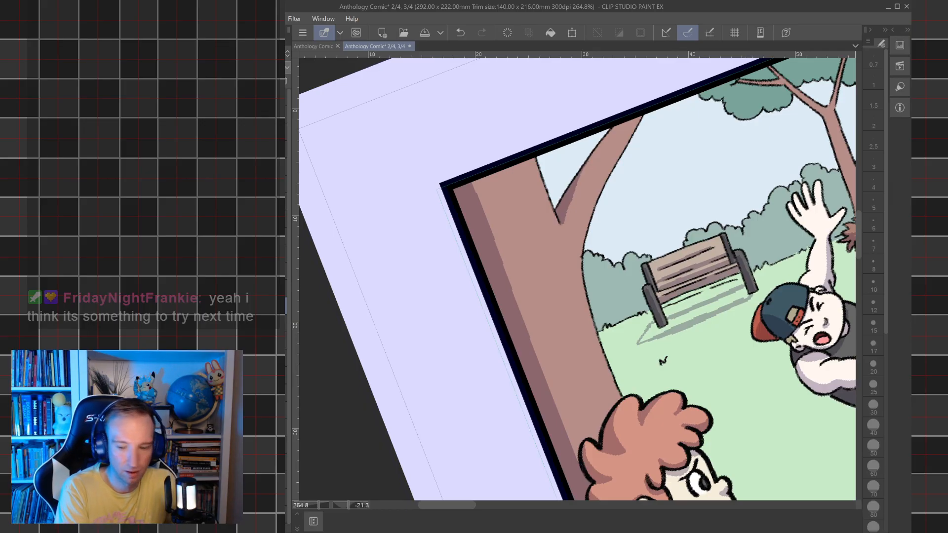
{"action": "left_click", "coordinate": [681, 320]}
{"action": "left_click", "coordinate": [653, 331]}
- Draw a scalloped shadow edge across the bushes between the large trunk and the bench, and fill the area below it
{"action": "mouse_move", "coordinate": [757, 406]}
{"action": "left_mouse_down"}
{"action": "mouse_move", "coordinate": [763, 362]}
{"action": "mouse_move", "coordinate": [747, 395]}
{"action": "mouse_move", "coordinate": [707, 403]}
{"action": "left_mouse_up"}
{"action": "scroll", "coordinate": [747, 378], "scroll_direction": "down", "scroll_amount": 2}
{"action": "key", "text": "p"}
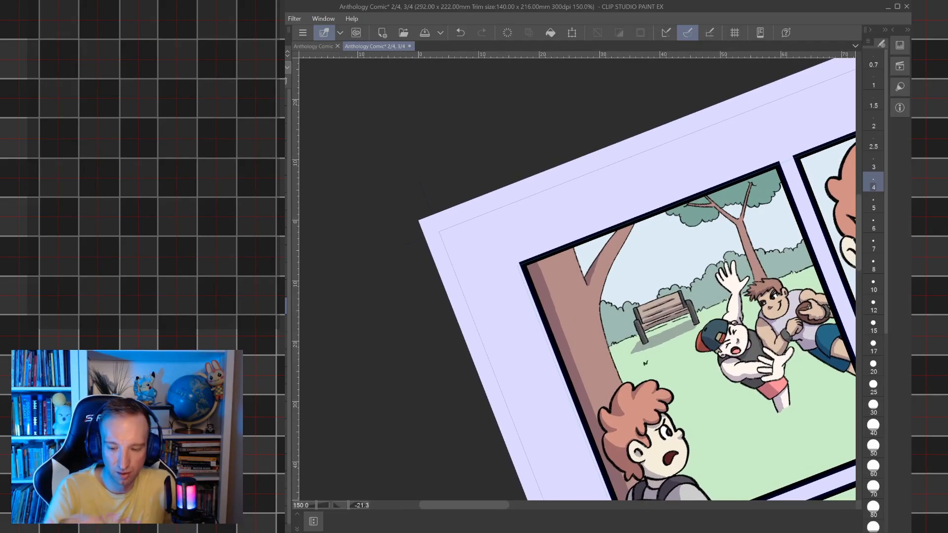
{"action": "scroll", "coordinate": [635, 306], "scroll_direction": "up", "scroll_amount": 5}
{"action": "mouse_move", "coordinate": [552, 360]}
{"action": "left_mouse_down"}
{"action": "mouse_move", "coordinate": [624, 354]}
{"action": "mouse_move", "coordinate": [627, 344]}
{"action": "mouse_move", "coordinate": [604, 322]}
{"action": "mouse_move", "coordinate": [549, 327]}
{"action": "left_mouse_up"}
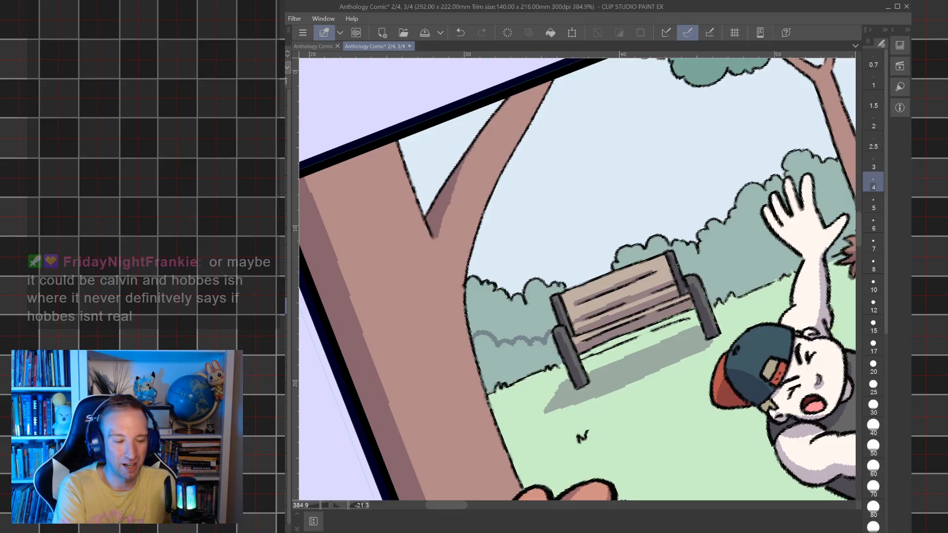
{"action": "key", "text": "g"}
{"action": "left_click", "coordinate": [477, 338]}
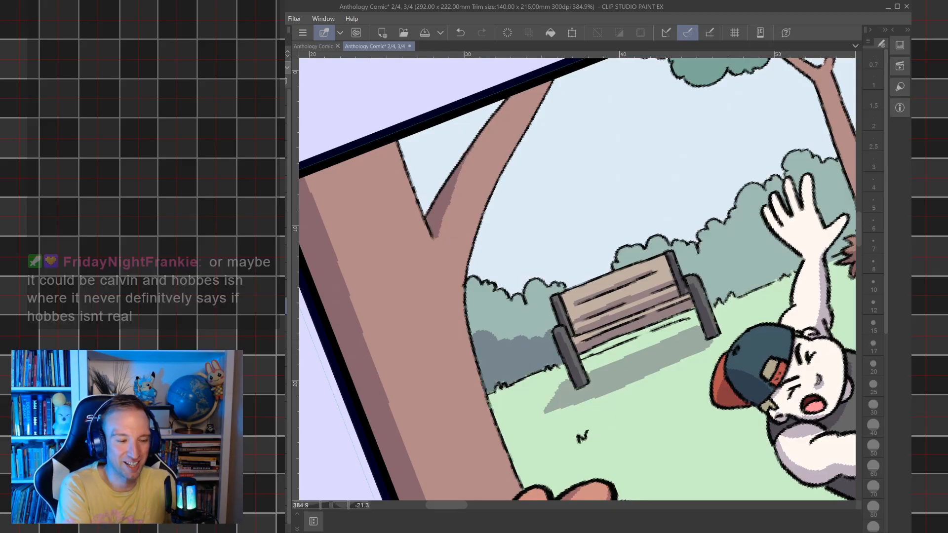
- Draw a scalloped shadow edge across the bushes from the bench to the thin tree, fill below it, and touch up beside the raised arm
{"action": "key", "text": "p"}
{"action": "left_click_drag", "start_coordinate": [605, 265], "coordinate": [550, 295]}
{"action": "mouse_move", "coordinate": [632, 306]}
{"action": "left_mouse_down"}
{"action": "mouse_move", "coordinate": [654, 307]}
{"action": "mouse_move", "coordinate": [691, 286]}
{"action": "mouse_move", "coordinate": [693, 265]}
{"action": "mouse_move", "coordinate": [712, 262]}
{"action": "left_mouse_up"}
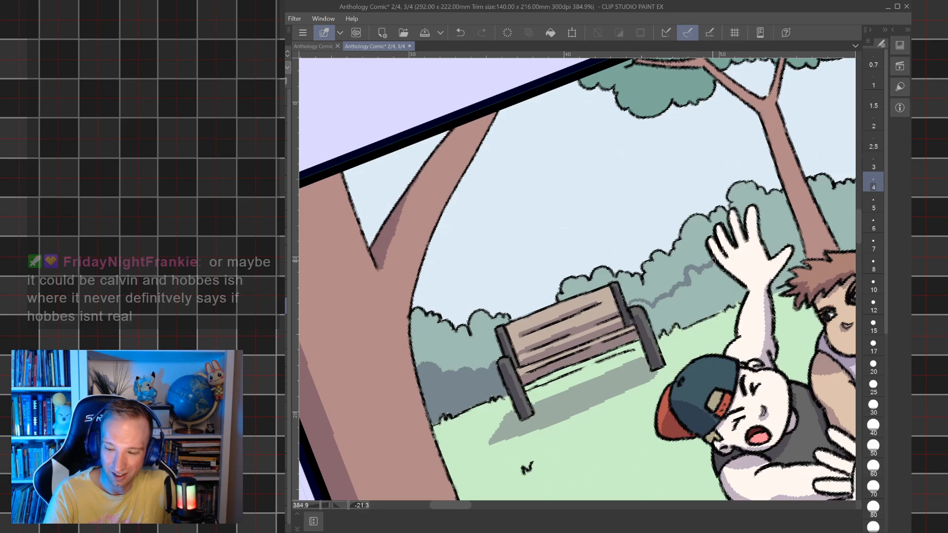
{"action": "left_click_drag", "start_coordinate": [763, 237], "coordinate": [793, 226]}
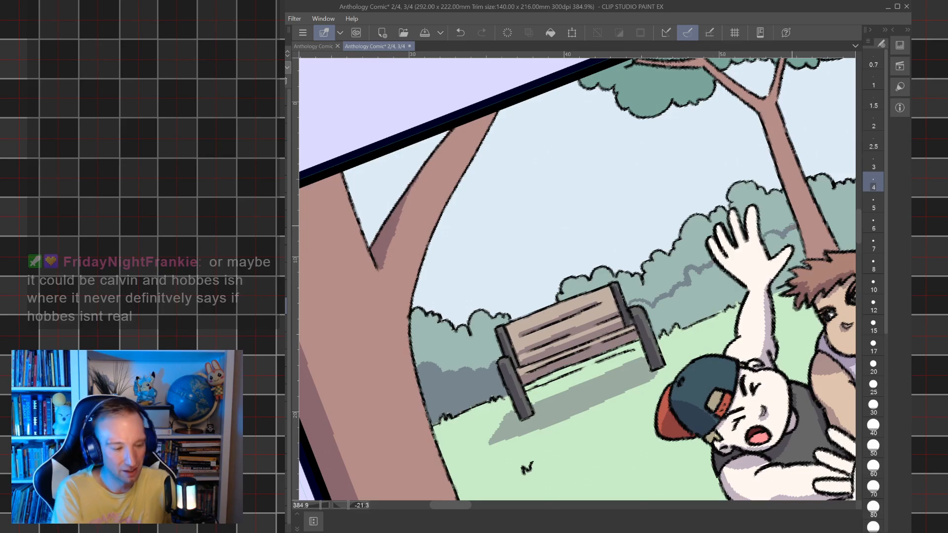
{"action": "key", "text": "g"}
{"action": "left_click", "coordinate": [704, 302]}
{"action": "left_click", "coordinate": [779, 240]}
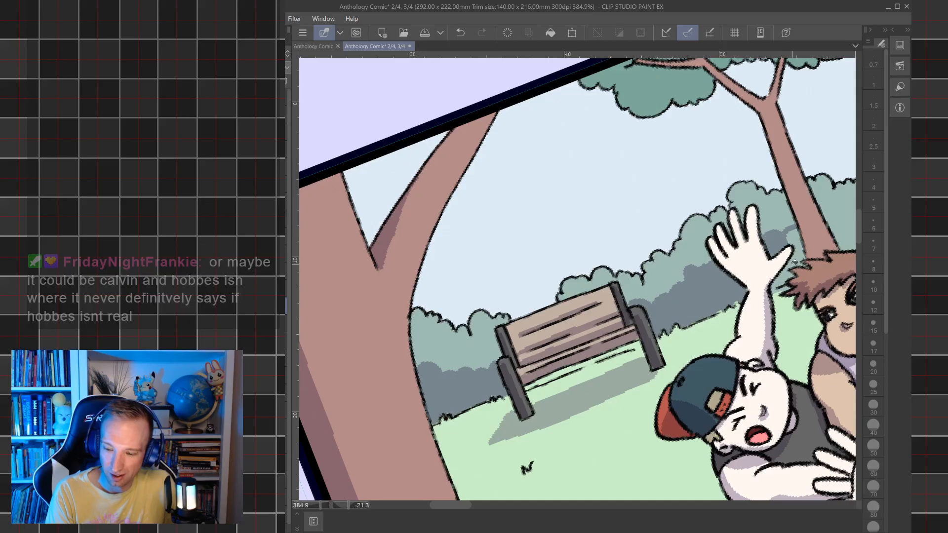
{"action": "left_click", "coordinate": [793, 261]}
{"action": "left_click", "coordinate": [784, 280]}
{"action": "left_click", "coordinate": [460, 33]}
{"action": "key", "text": "p"}
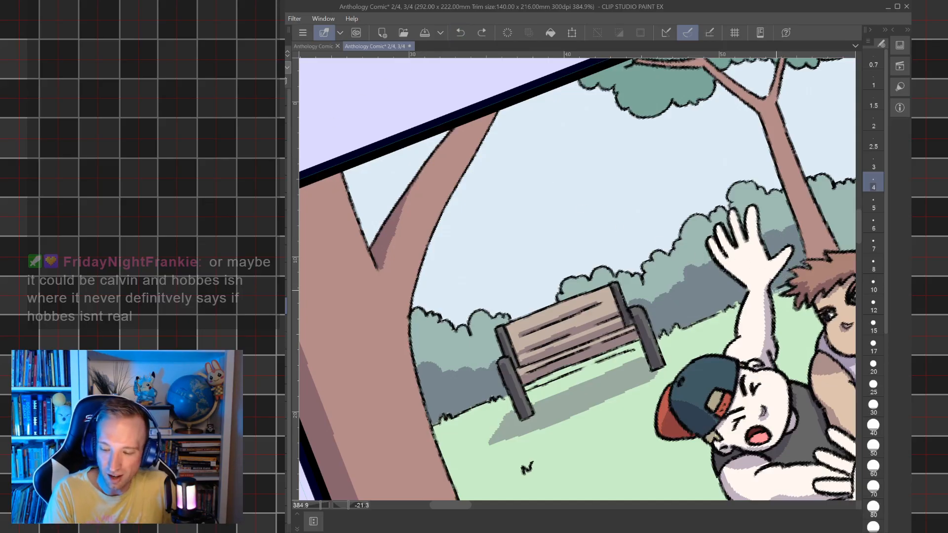
{"action": "left_click_drag", "start_coordinate": [748, 289], "coordinate": [750, 292]}
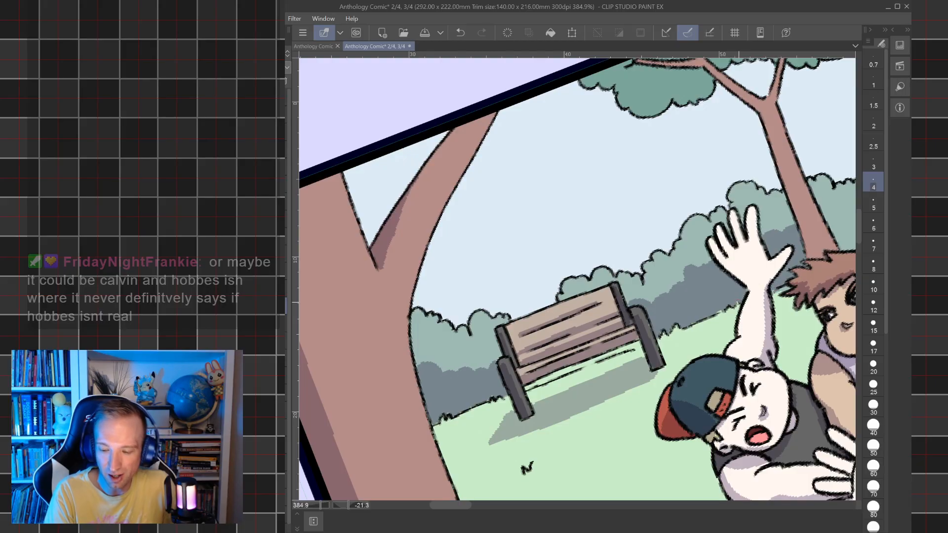
- Draw a scalloped shadow edge across the bushes between the thin tree and the panel border, and fill both areas below it
{"action": "left_click_drag", "start_coordinate": [833, 315], "coordinate": [677, 374]}
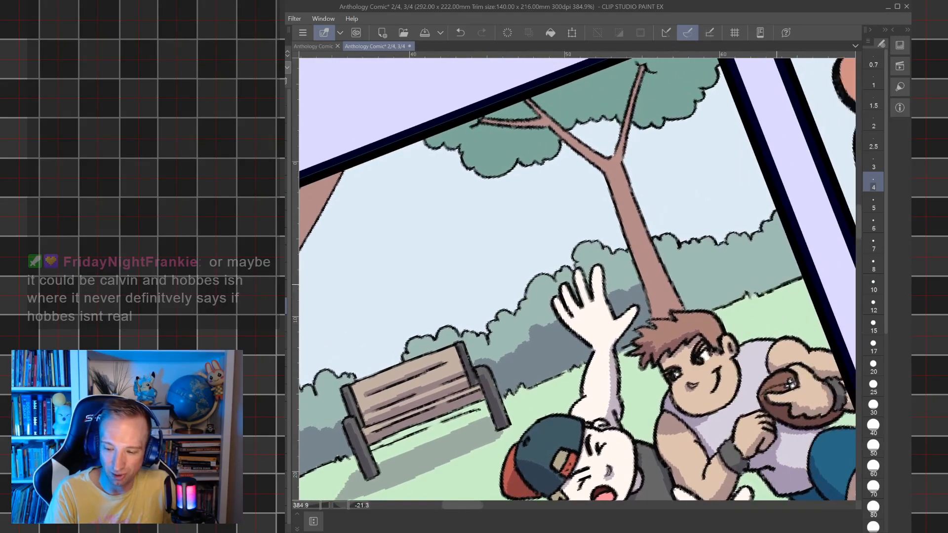
{"action": "mouse_move", "coordinate": [673, 282]}
{"action": "left_mouse_down"}
{"action": "mouse_move", "coordinate": [765, 273]}
{"action": "mouse_move", "coordinate": [790, 234]}
{"action": "left_mouse_up"}
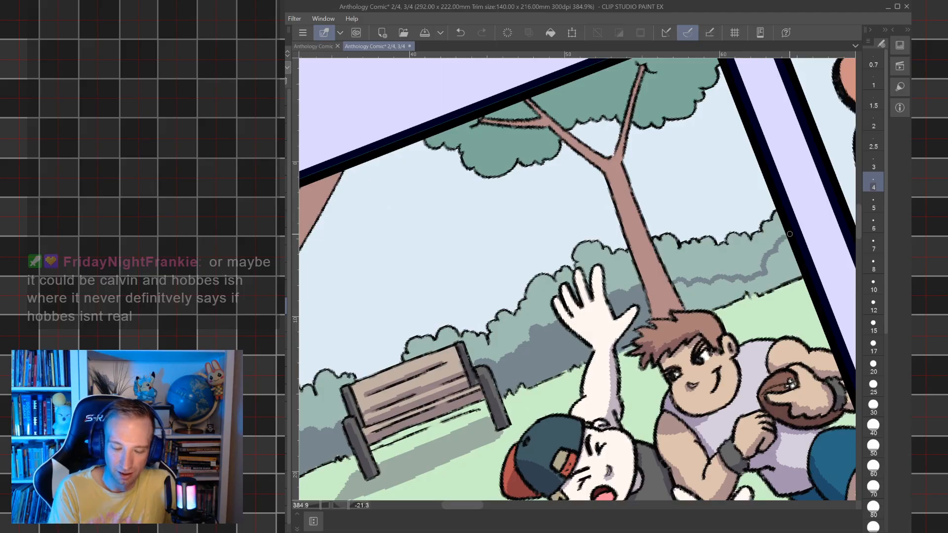
{"action": "key", "text": "g"}
{"action": "key", "text": "g"}
{"action": "left_click", "coordinate": [740, 284]}
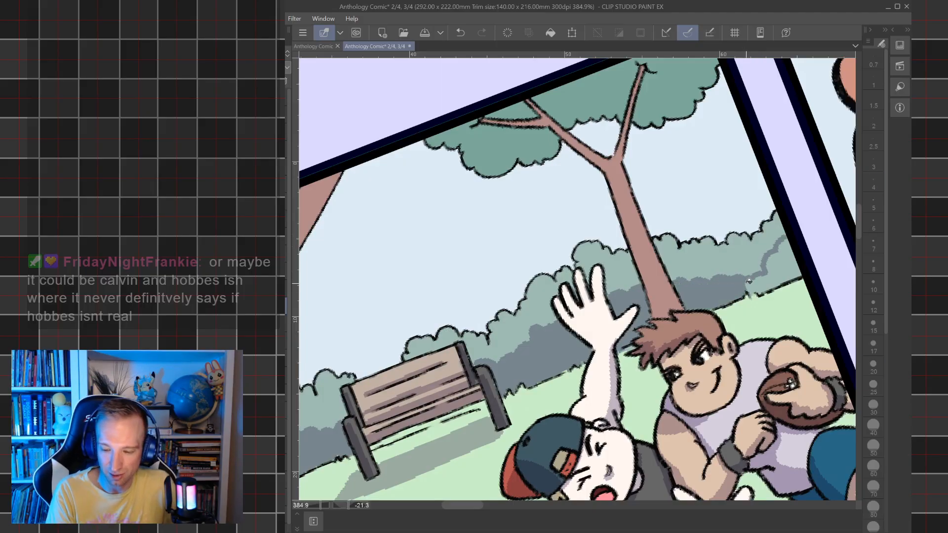
{"action": "left_click", "coordinate": [774, 274]}
{"action": "key", "text": "p"}
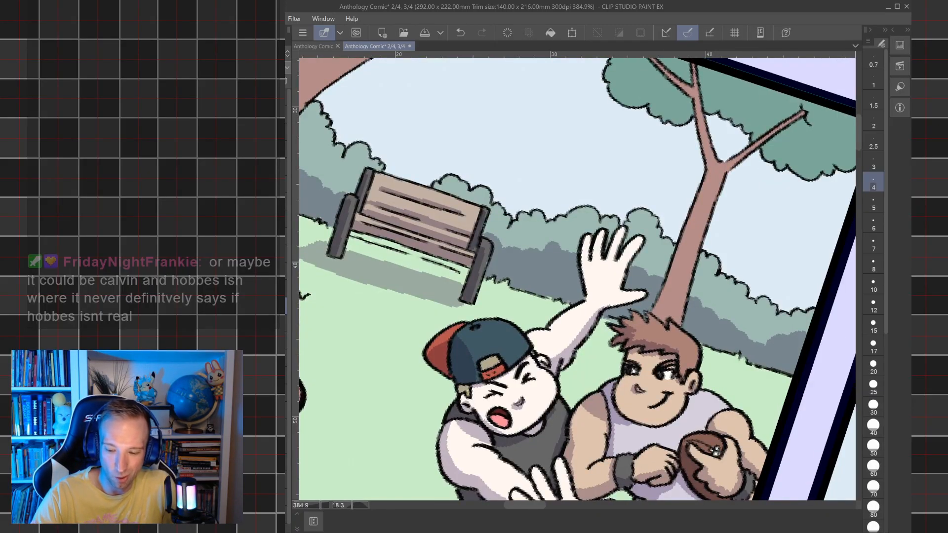
- Shade the side of the thin tree's trunk and draw a scalloped shadow edge in the leaf cluster farthest from the panel corner
{"action": "left_click_drag", "start_coordinate": [661, 319], "coordinate": [707, 176]}
{"action": "left_click_drag", "start_coordinate": [689, 102], "coordinate": [646, 225]}
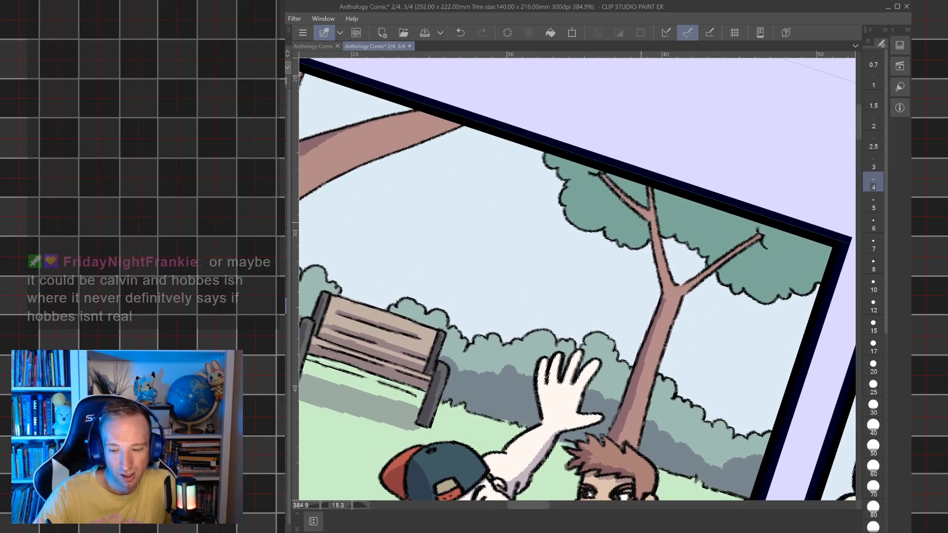
{"action": "left_click_drag", "start_coordinate": [571, 163], "coordinate": [577, 171]}
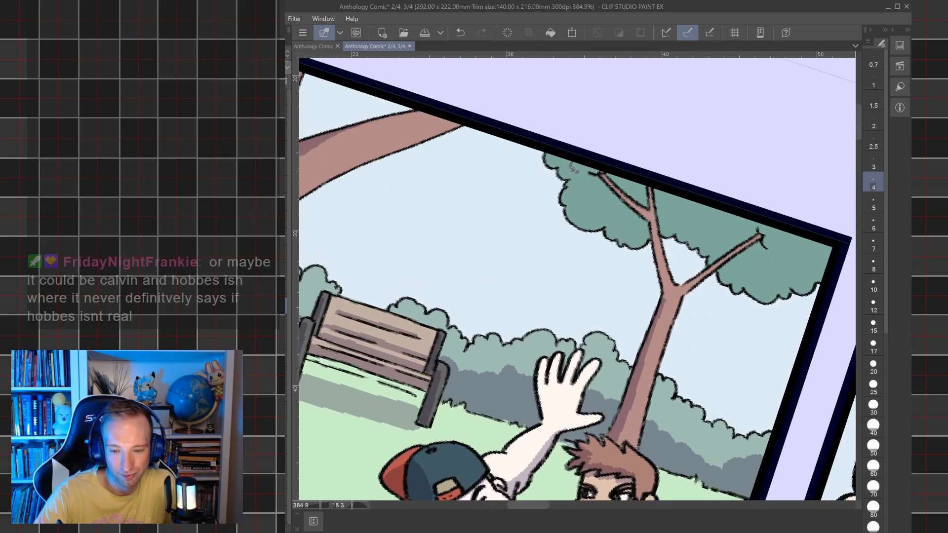
{"action": "left_click", "coordinate": [460, 32]}
{"action": "left_click_drag", "start_coordinate": [561, 177], "coordinate": [582, 164]}
{"action": "left_click_drag", "start_coordinate": [588, 161], "coordinate": [595, 156]}
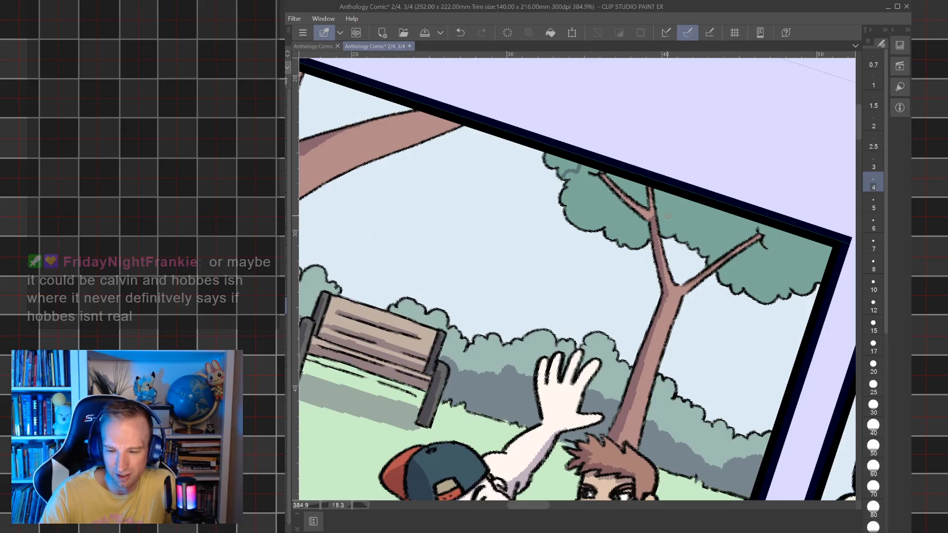
- Draw a scalloped shadow edge in the foliage at the panel corner, fill the leaf sections with the shading color, and touch up along the branch
{"action": "left_click_drag", "start_coordinate": [694, 201], "coordinate": [634, 198]}
{"action": "left_click_drag", "start_coordinate": [694, 201], "coordinate": [619, 260]}
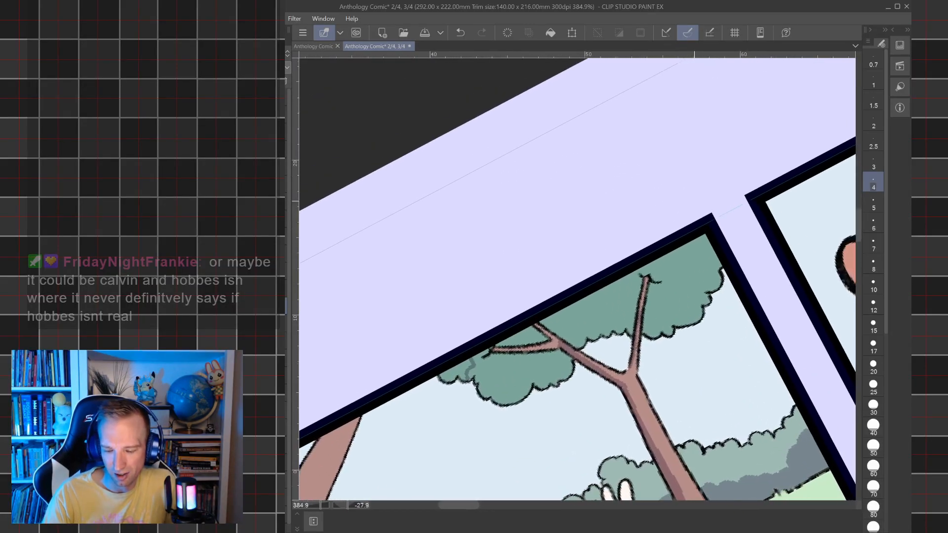
{"action": "left_click_drag", "start_coordinate": [707, 278], "coordinate": [695, 226]}
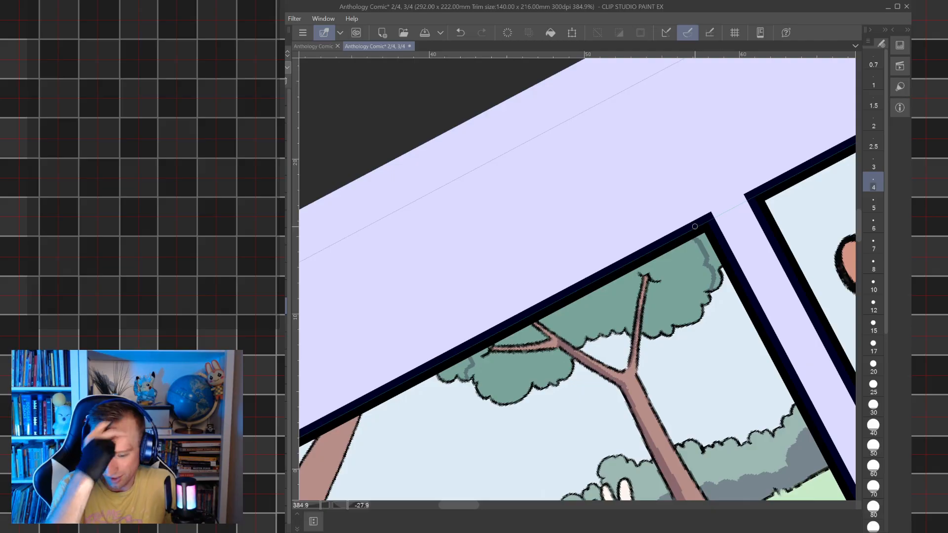
{"action": "key", "text": "g"}
{"action": "left_click", "coordinate": [502, 377]}
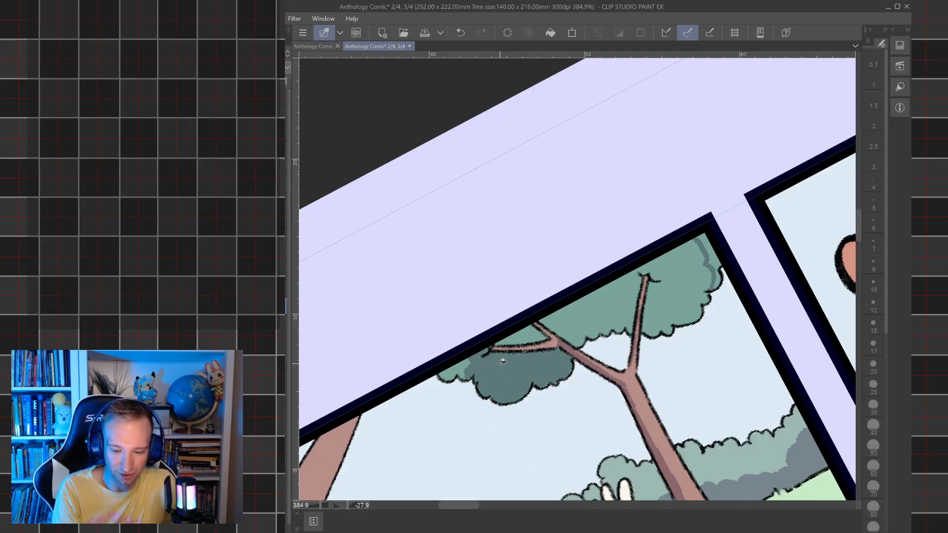
{"action": "left_click", "coordinate": [521, 341]}
{"action": "left_click", "coordinate": [590, 316]}
{"action": "left_click", "coordinate": [681, 278]}
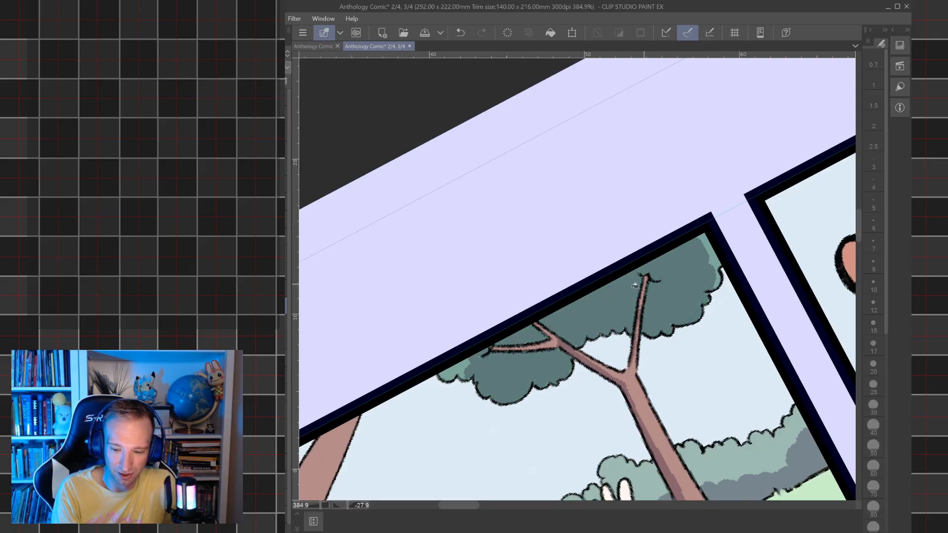
{"action": "left_click", "coordinate": [551, 343]}
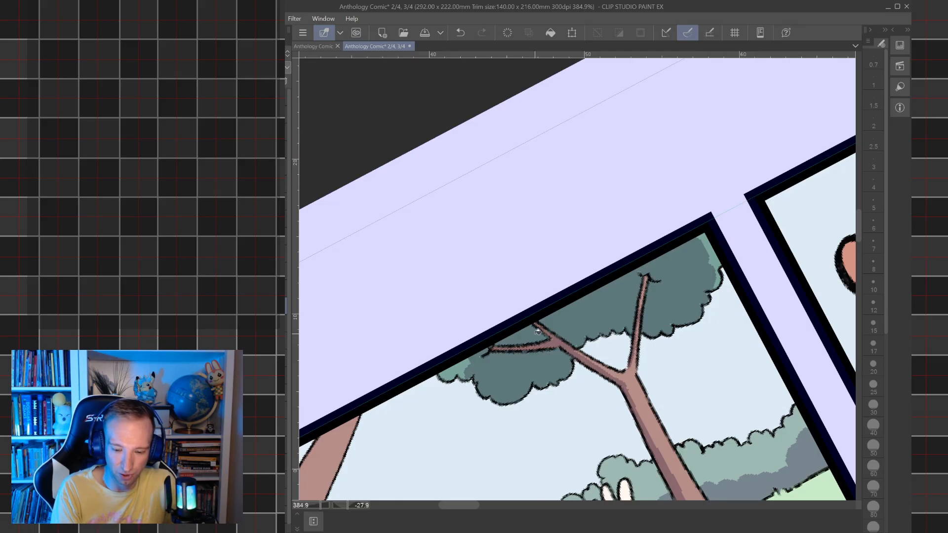
{"action": "key", "text": "p"}
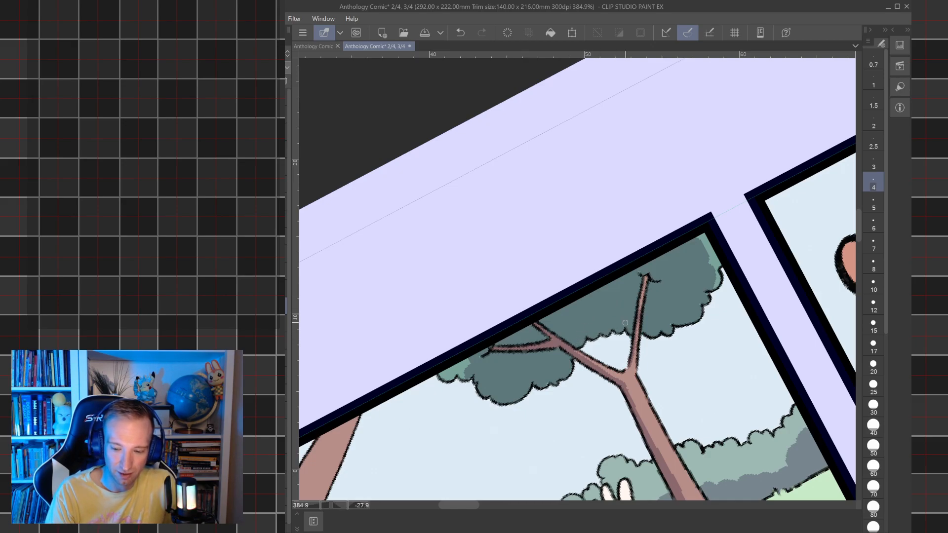
{"action": "left_click_drag", "start_coordinate": [641, 274], "coordinate": [641, 302]}
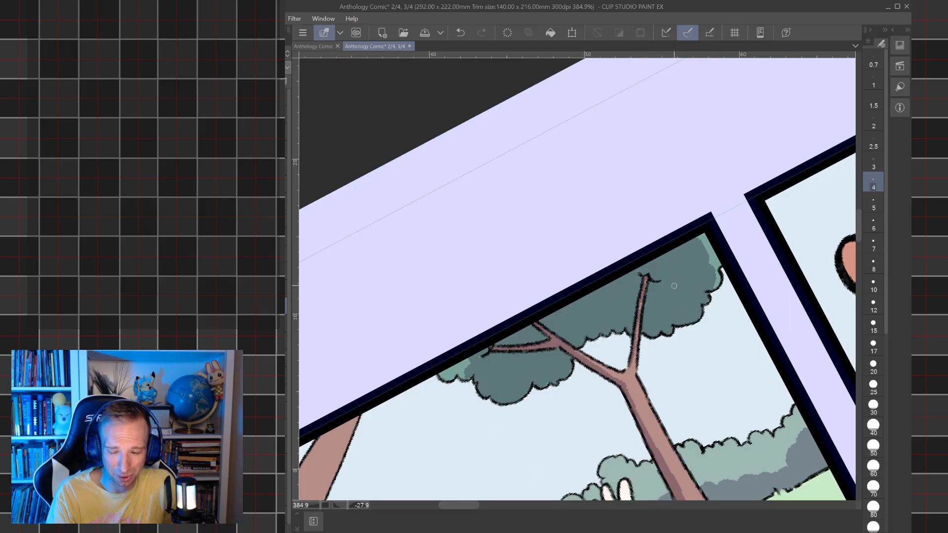
- Outline a flat, rounded cast shadow on the grass beneath the two running players, fill it with the shading color, and close its gaps
{"action": "scroll", "coordinate": [605, 287], "scroll_direction": "down", "scroll_amount": 4}
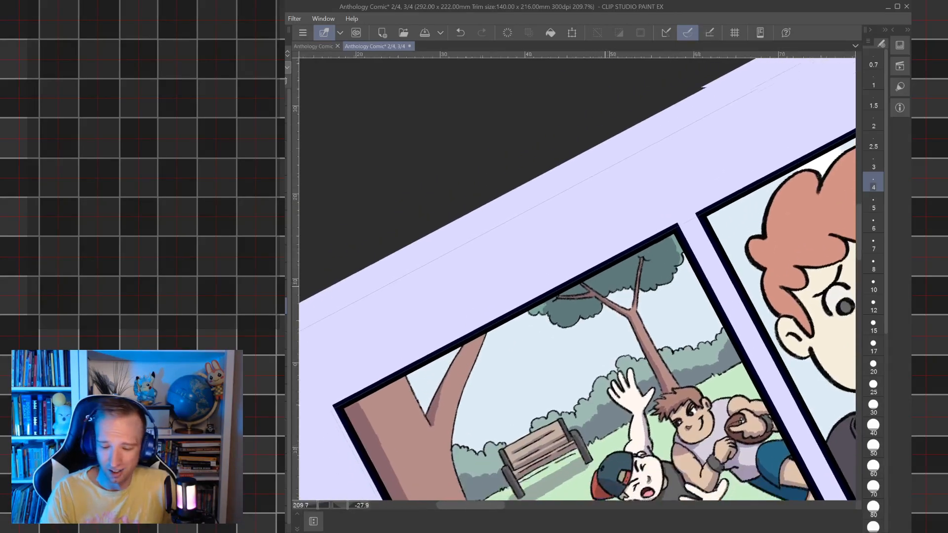
{"action": "scroll", "coordinate": [605, 287], "scroll_direction": "down", "scroll_amount": 2}
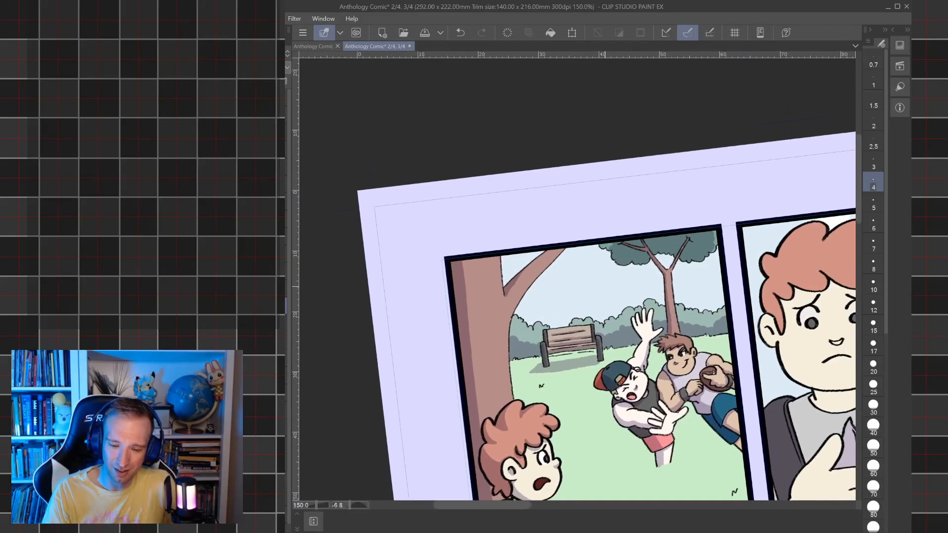
{"action": "scroll", "coordinate": [606, 286], "scroll_direction": "down", "scroll_amount": 1}
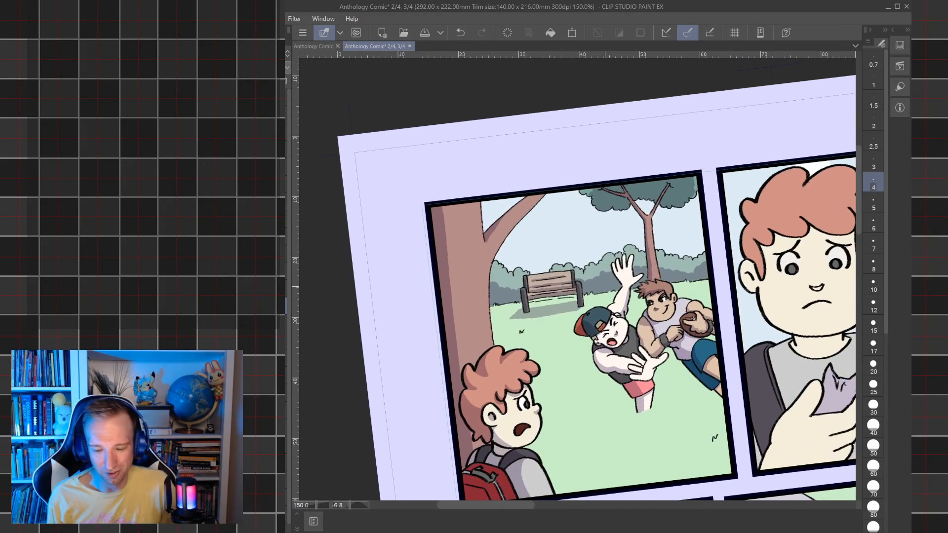
{"action": "left_click_drag", "start_coordinate": [605, 287], "coordinate": [589, 261]}
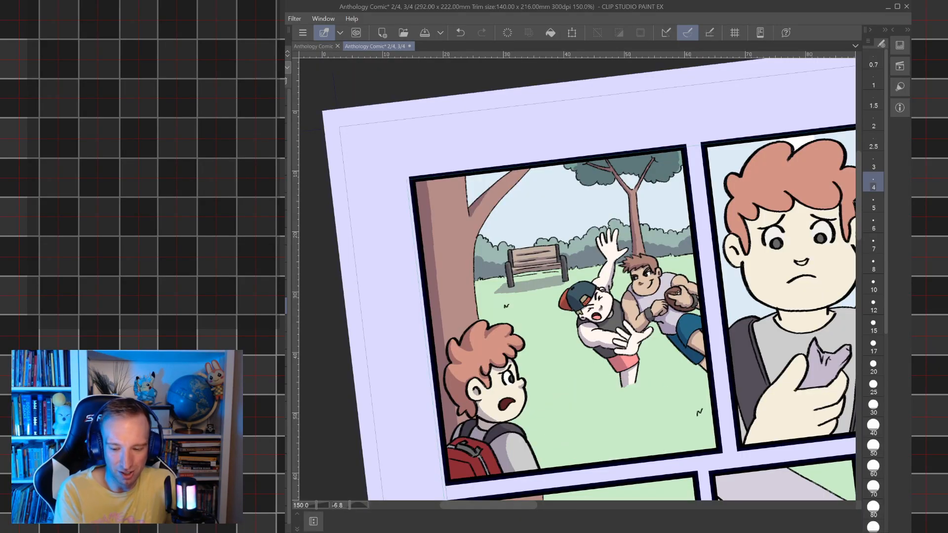
{"action": "mouse_move", "coordinate": [618, 384]}
{"action": "left_mouse_down"}
{"action": "mouse_move", "coordinate": [570, 403]}
{"action": "mouse_move", "coordinate": [637, 407]}
{"action": "mouse_move", "coordinate": [567, 405]}
{"action": "mouse_move", "coordinate": [626, 380]}
{"action": "left_mouse_up"}
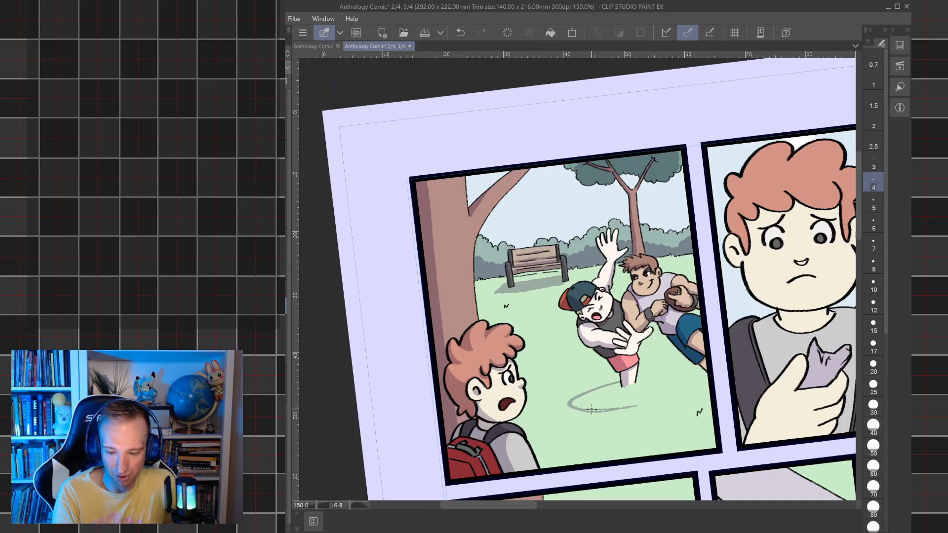
{"action": "mouse_move", "coordinate": [627, 409]}
{"action": "left_mouse_down"}
{"action": "mouse_move", "coordinate": [691, 389]}
{"action": "mouse_move", "coordinate": [662, 375]}
{"action": "mouse_move", "coordinate": [697, 369]}
{"action": "mouse_move", "coordinate": [669, 365]}
{"action": "left_mouse_up"}
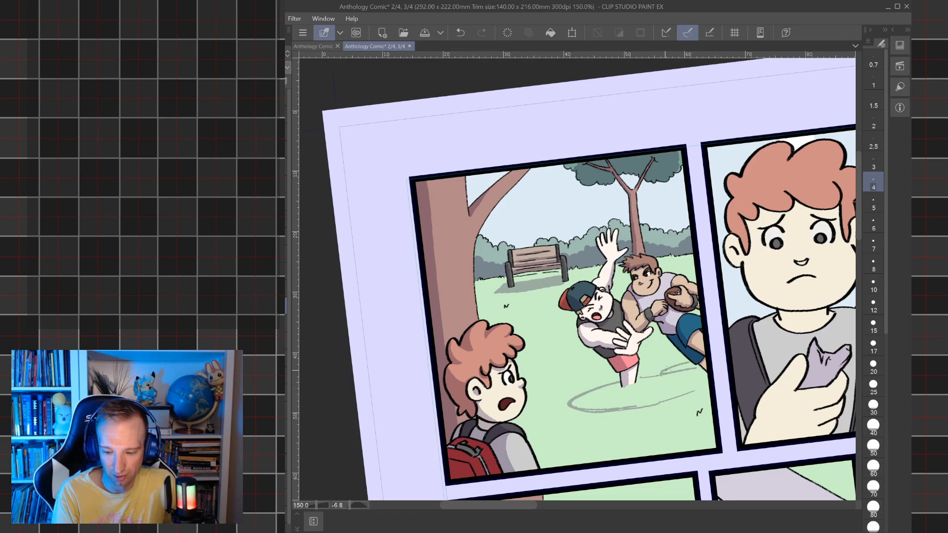
{"action": "left_click_drag", "start_coordinate": [670, 401], "coordinate": [710, 384]}
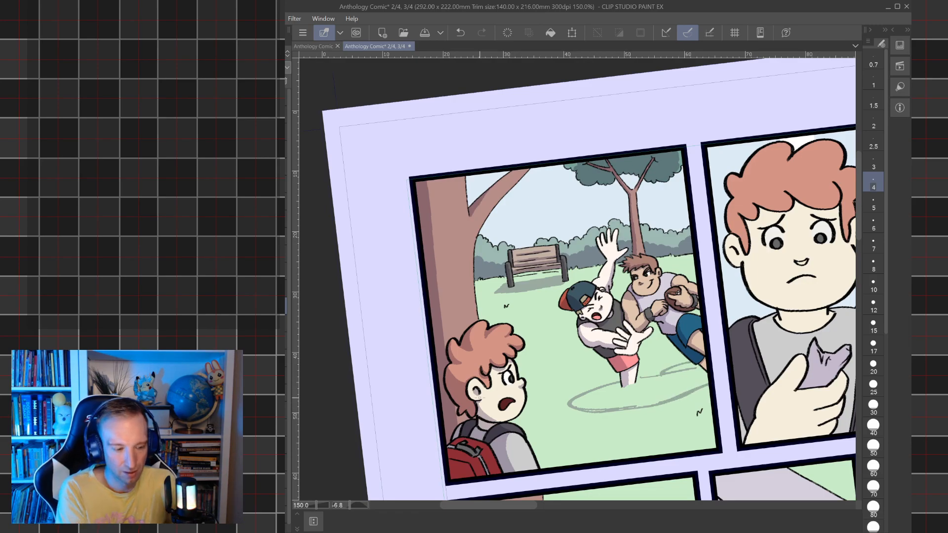
{"action": "key", "text": "g"}
{"action": "left_click", "coordinate": [612, 392]}
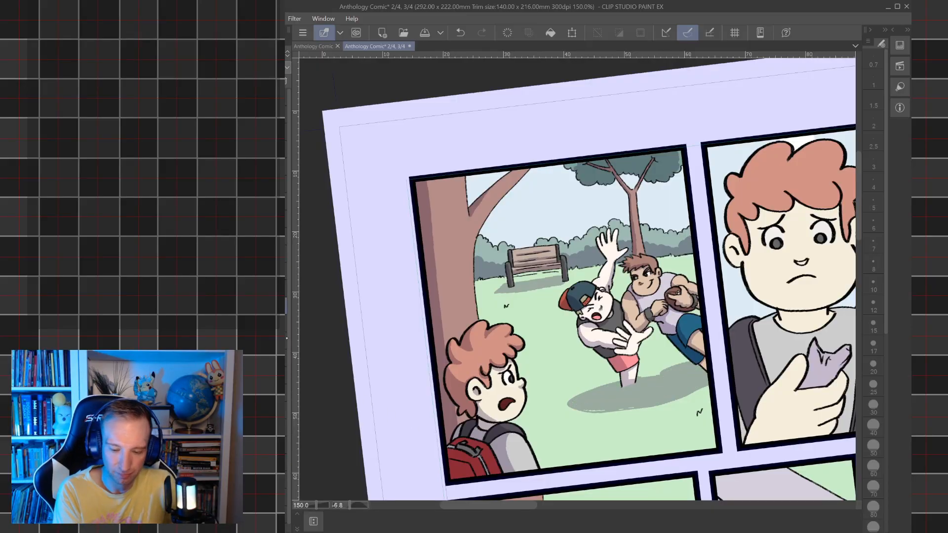
{"action": "key", "text": "p"}
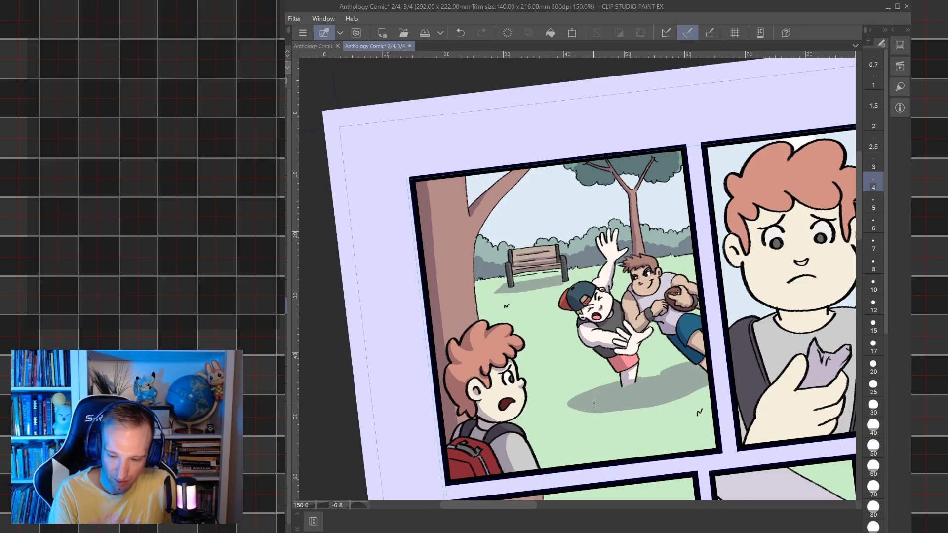
- Erase excess shading on the capped player's lower leg with the eraser at size 8
{"action": "key", "text": "e"}
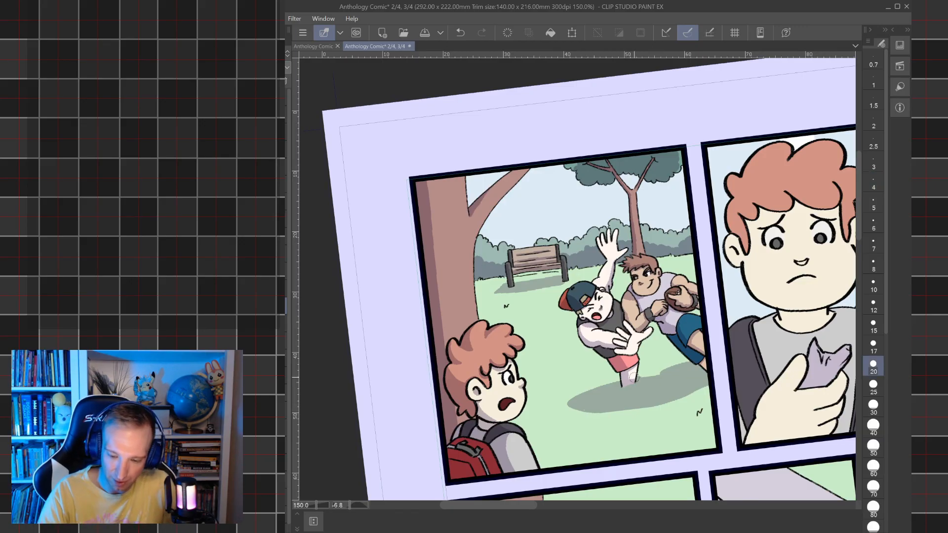
{"action": "left_click", "coordinate": [870, 266]}
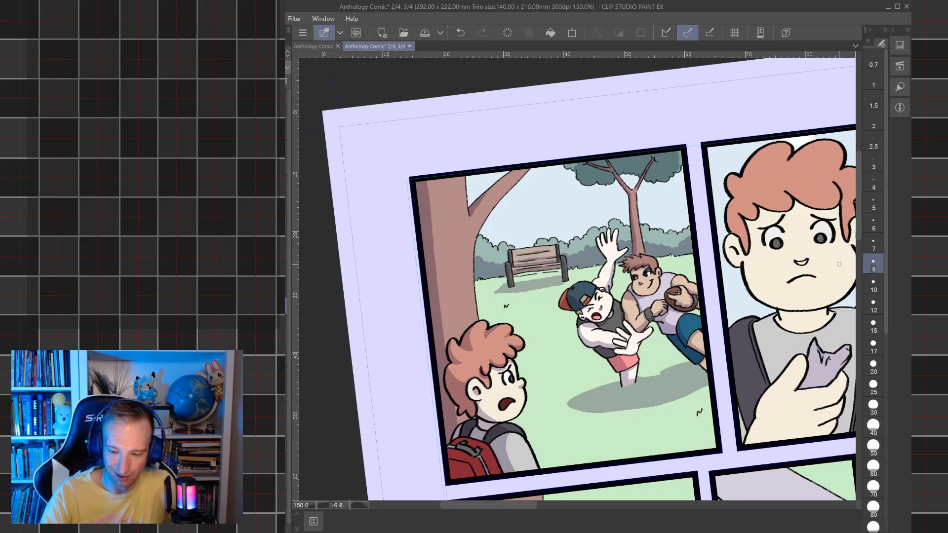
{"action": "scroll", "coordinate": [779, 194], "scroll_direction": "up", "scroll_amount": 5}
{"action": "left_click_drag", "start_coordinate": [672, 401], "coordinate": [670, 402]}
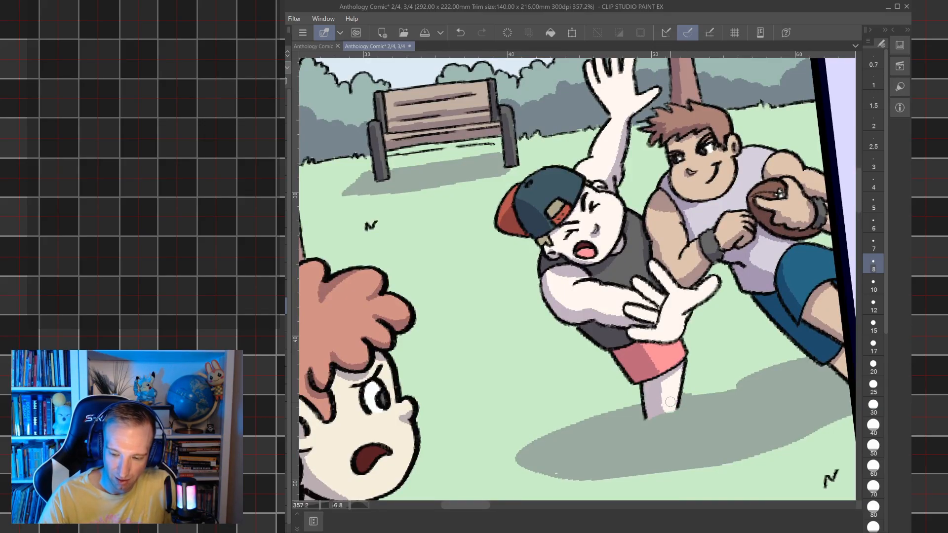
{"action": "scroll", "coordinate": [709, 327], "scroll_direction": "down", "scroll_amount": 2}
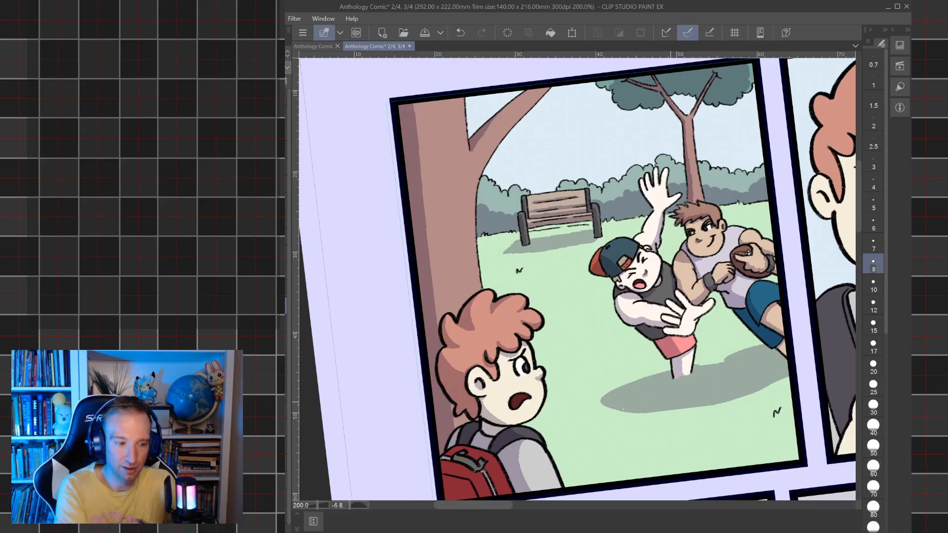
- Add small grass marks in the shading color around the lawn with a size 6 brush, and undo the last stroke
{"action": "key", "text": "p"}
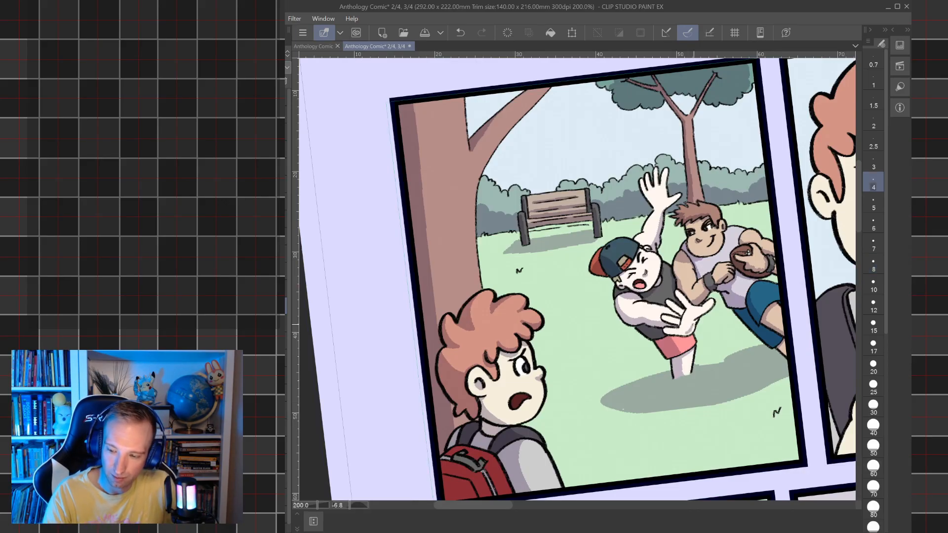
{"action": "left_click", "coordinate": [873, 224]}
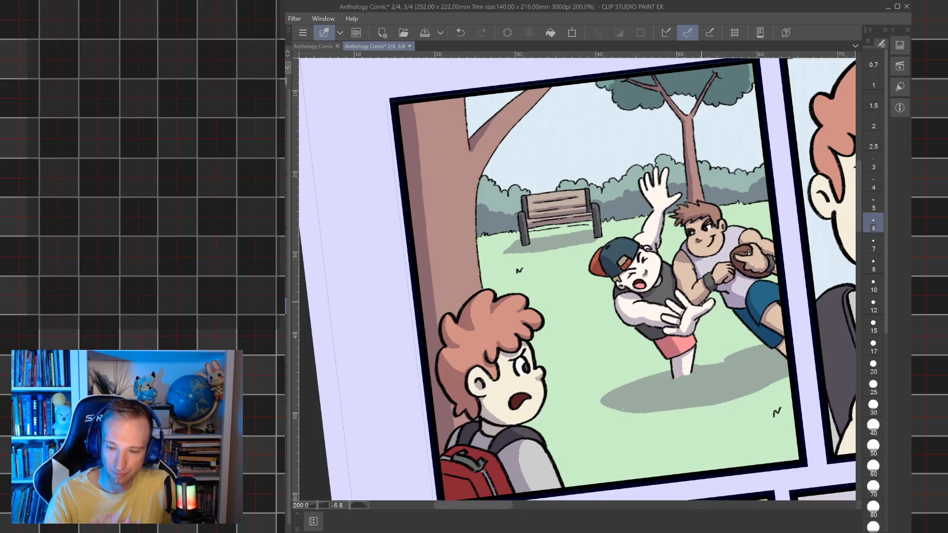
{"action": "scroll", "coordinate": [701, 302], "scroll_direction": "down", "scroll_amount": 3}
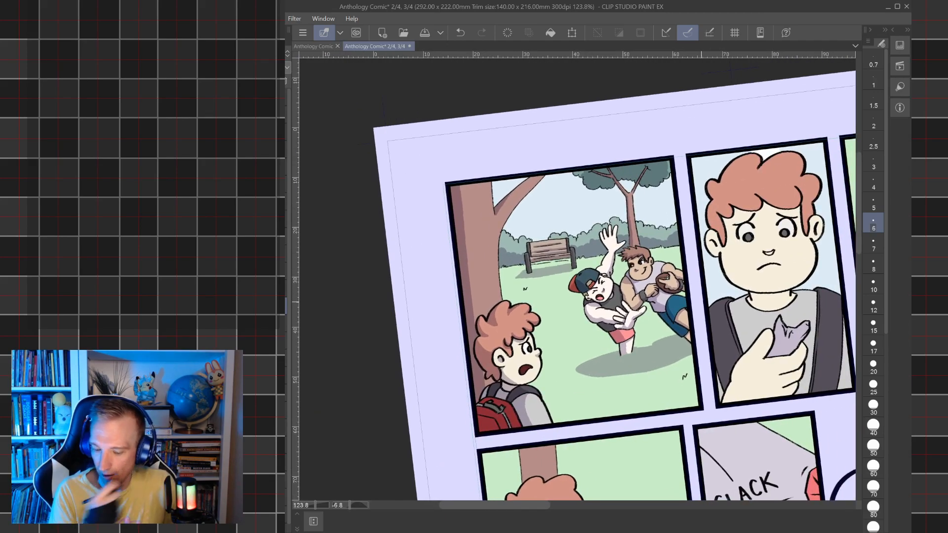
{"action": "scroll", "coordinate": [575, 304], "scroll_direction": "up", "scroll_amount": 4}
{"action": "left_click_drag", "start_coordinate": [521, 287], "coordinate": [524, 283]}
{"action": "left_click_drag", "start_coordinate": [429, 257], "coordinate": [432, 249]}
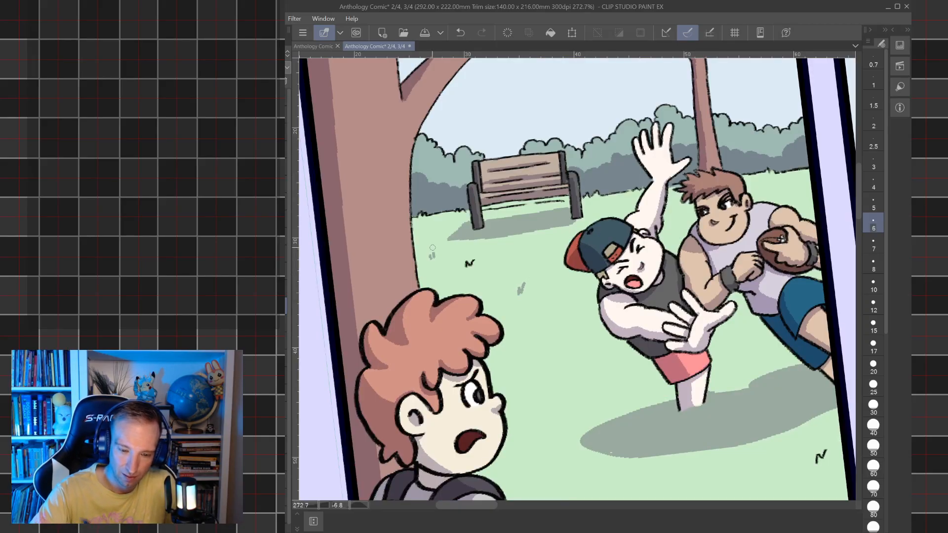
{"action": "left_click_drag", "start_coordinate": [798, 191], "coordinate": [647, 172]}
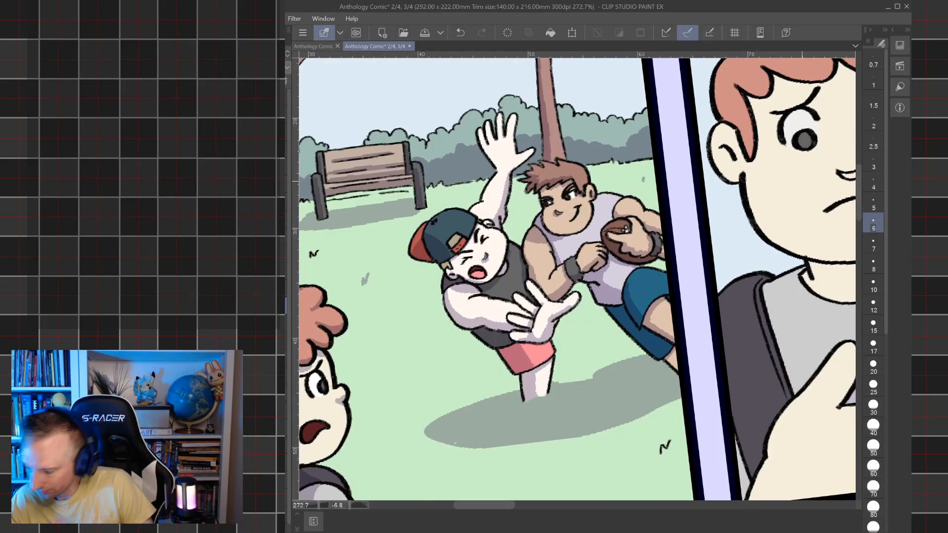
{"action": "scroll", "coordinate": [494, 334], "scroll_direction": "down", "scroll_amount": 9}
{"action": "left_click_drag", "start_coordinate": [494, 334], "coordinate": [483, 351]}
{"action": "left_click_drag", "start_coordinate": [595, 112], "coordinate": [662, 164]}
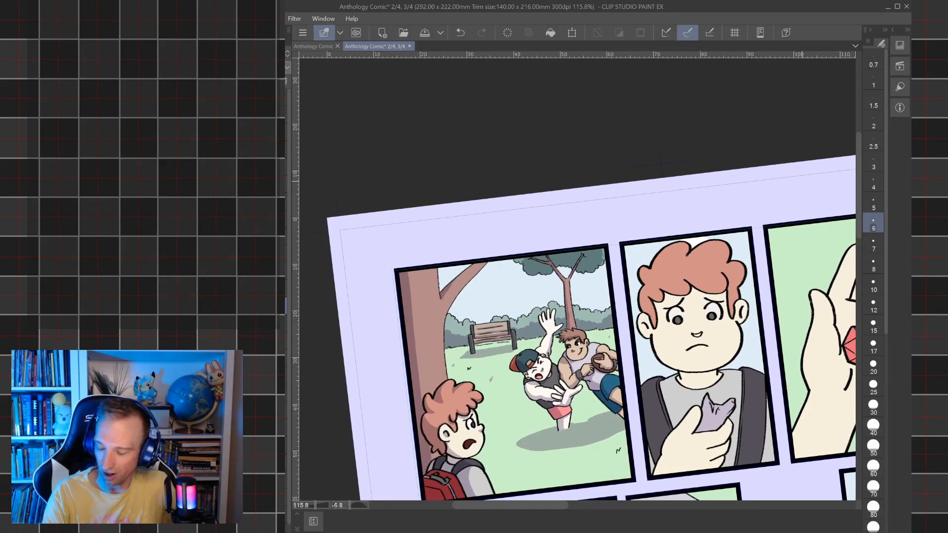
{"action": "key", "text": "ctrl+z"}
- Shade the inside of both of the red-haired boy's ears in the second panel with a size 8 brush
{"action": "left_click_drag", "start_coordinate": [697, 350], "coordinate": [658, 341]}
{"action": "scroll", "coordinate": [659, 341], "scroll_direction": "up", "scroll_amount": 5}
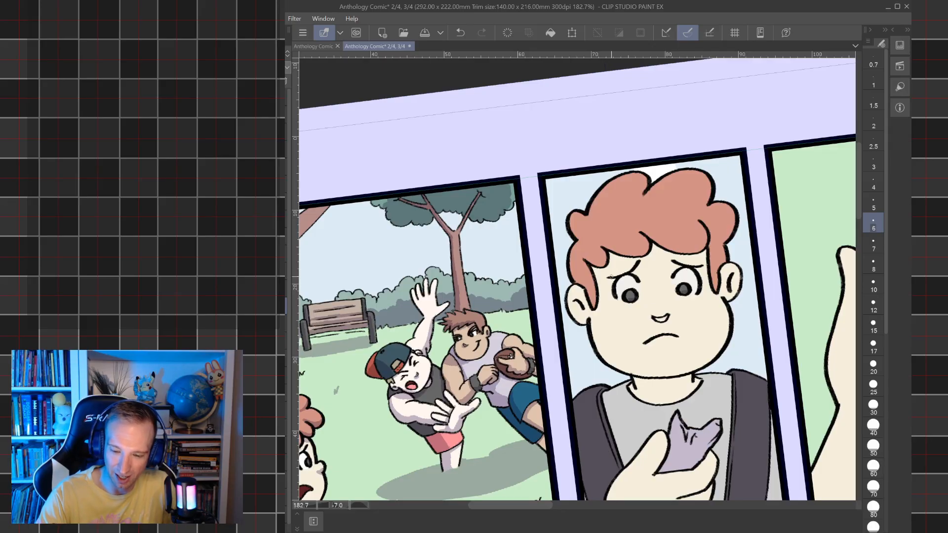
{"action": "mouse_move", "coordinate": [582, 314]}
{"action": "left_mouse_down"}
{"action": "mouse_move", "coordinate": [577, 280]}
{"action": "mouse_move", "coordinate": [577, 306]}
{"action": "left_mouse_up"}
{"action": "left_click", "coordinate": [874, 265]}
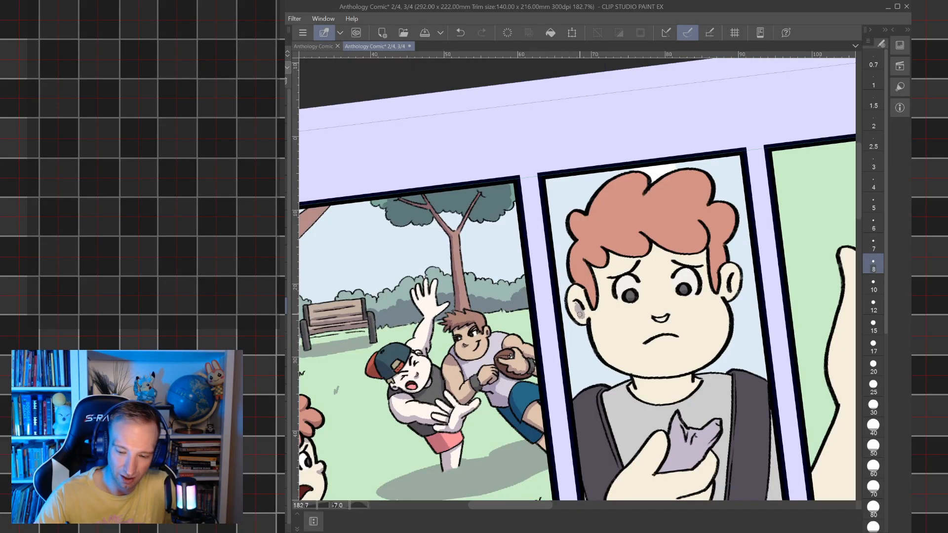
{"action": "key", "text": "ctrl+z"}
{"action": "key", "text": "ctrl+z"}
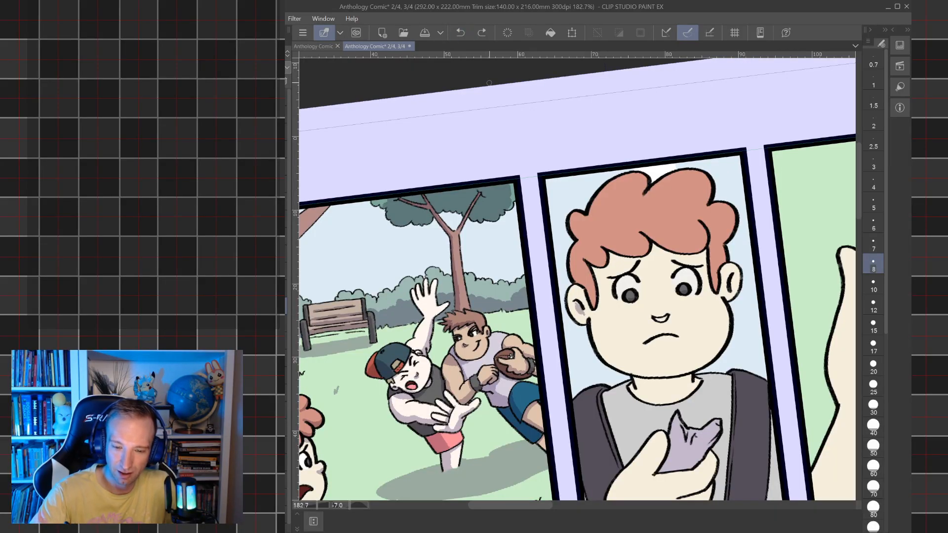
{"action": "left_click_drag", "start_coordinate": [583, 311], "coordinate": [578, 301]}
{"action": "left_click_drag", "start_coordinate": [733, 290], "coordinate": [731, 286]}
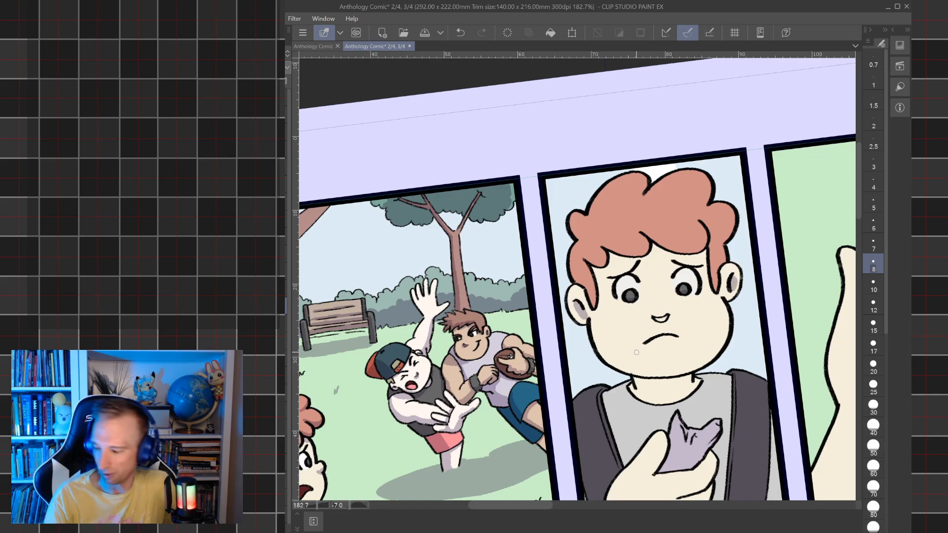
- Shade the boy's neck beneath the chin and the shirt's shoulder beside the collar in the second panel
{"action": "scroll", "coordinate": [637, 353], "scroll_direction": "up", "scroll_amount": 5}
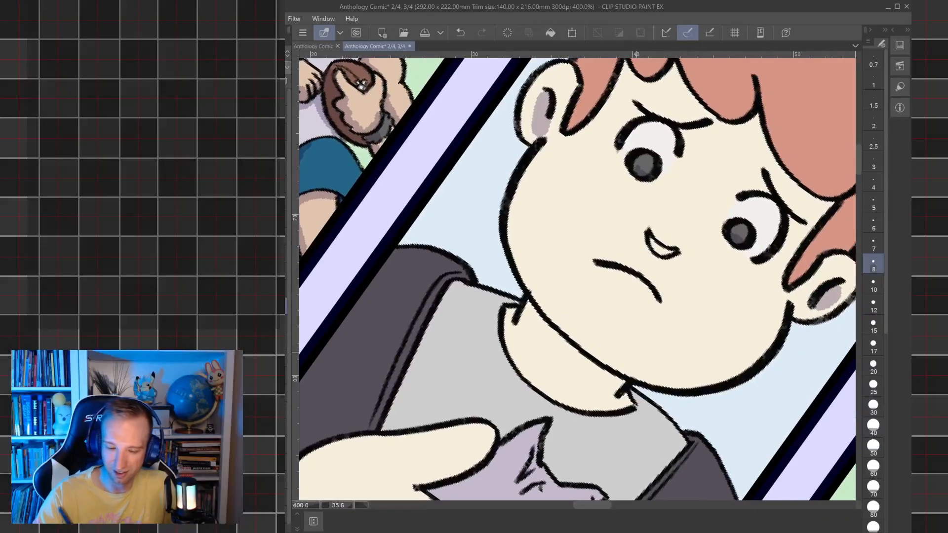
{"action": "mouse_move", "coordinate": [528, 306]}
{"action": "left_mouse_down"}
{"action": "mouse_move", "coordinate": [568, 350]}
{"action": "mouse_move", "coordinate": [623, 384]}
{"action": "mouse_move", "coordinate": [576, 361]}
{"action": "mouse_move", "coordinate": [521, 297]}
{"action": "mouse_move", "coordinate": [677, 437]}
{"action": "mouse_move", "coordinate": [763, 328]}
{"action": "mouse_move", "coordinate": [726, 257]}
{"action": "left_mouse_up"}
{"action": "mouse_move", "coordinate": [585, 388]}
{"action": "left_mouse_down"}
{"action": "mouse_move", "coordinate": [641, 327]}
{"action": "mouse_move", "coordinate": [579, 389]}
{"action": "mouse_move", "coordinate": [634, 327]}
{"action": "mouse_move", "coordinate": [604, 341]}
{"action": "mouse_move", "coordinate": [616, 322]}
{"action": "left_mouse_up"}
{"action": "key", "text": "ctrl+at"}
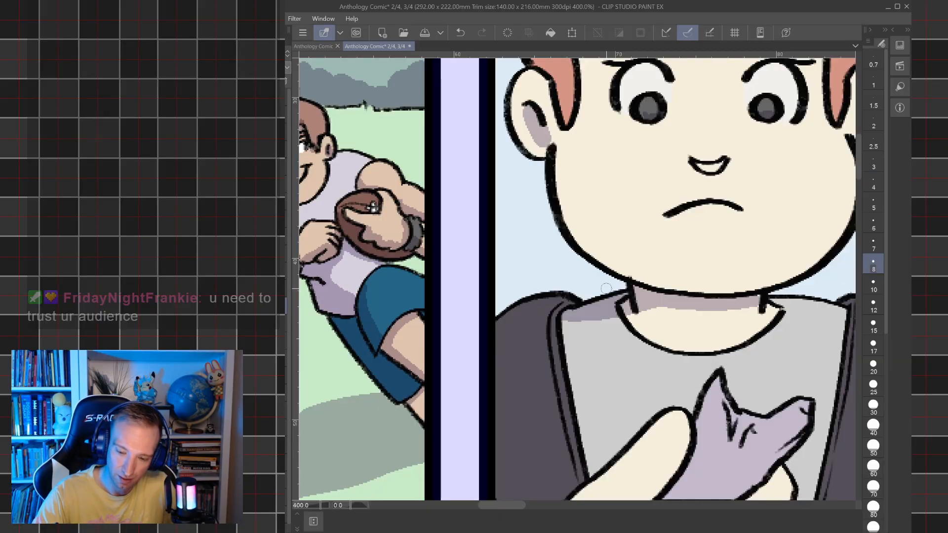
- Shade the top of the red-haired boy's dark jacket shoulder beside the shaded part of the shirt in the second panel
{"action": "key", "text": "space"}
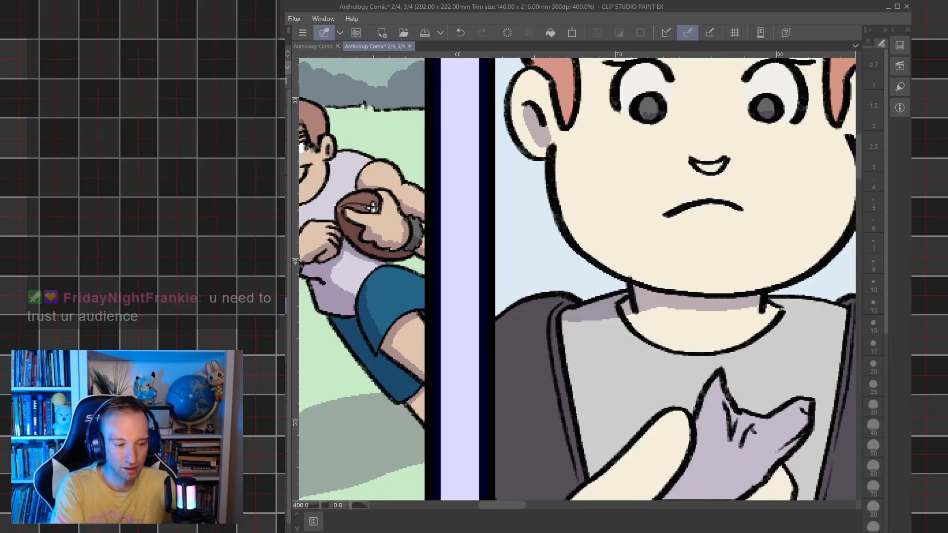
{"action": "mouse_move", "coordinate": [557, 318]}
{"action": "left_mouse_down"}
{"action": "mouse_move", "coordinate": [495, 325]}
{"action": "mouse_move", "coordinate": [577, 310]}
{"action": "mouse_move", "coordinate": [503, 319]}
{"action": "mouse_move", "coordinate": [563, 303]}
{"action": "mouse_move", "coordinate": [535, 302]}
{"action": "left_mouse_up"}
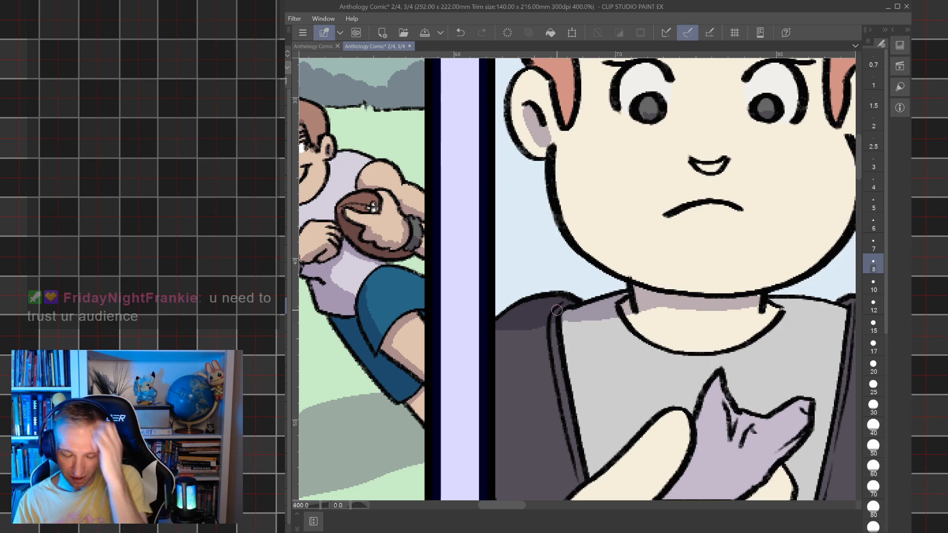
- Shade a narrow strip of the grey shirt along the jacket's inner edge, from the panel's lower border up to the shoulder, with brush size 6
{"action": "left_click_drag", "start_coordinate": [557, 311], "coordinate": [428, 253]}
{"action": "key", "text": "["}
{"action": "key", "text": "["}
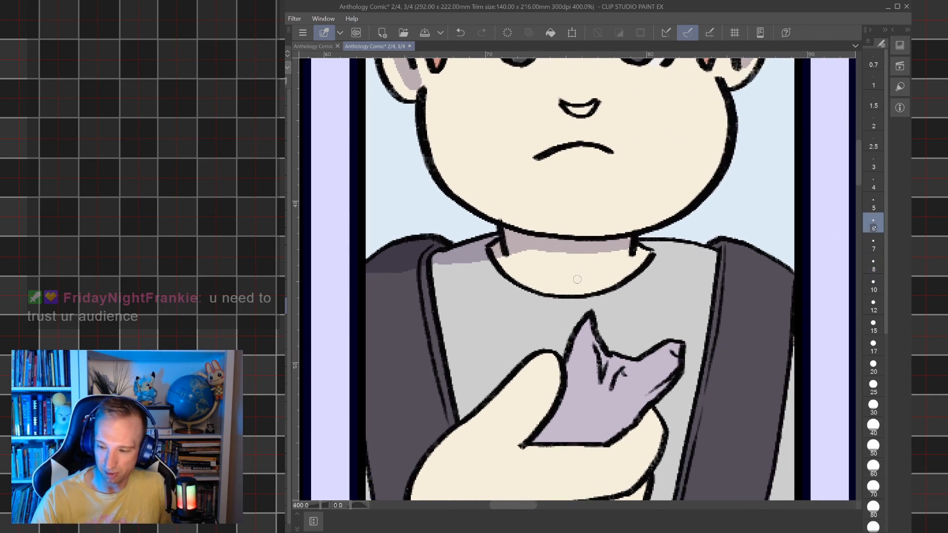
{"action": "left_click_drag", "start_coordinate": [578, 280], "coordinate": [560, 193]}
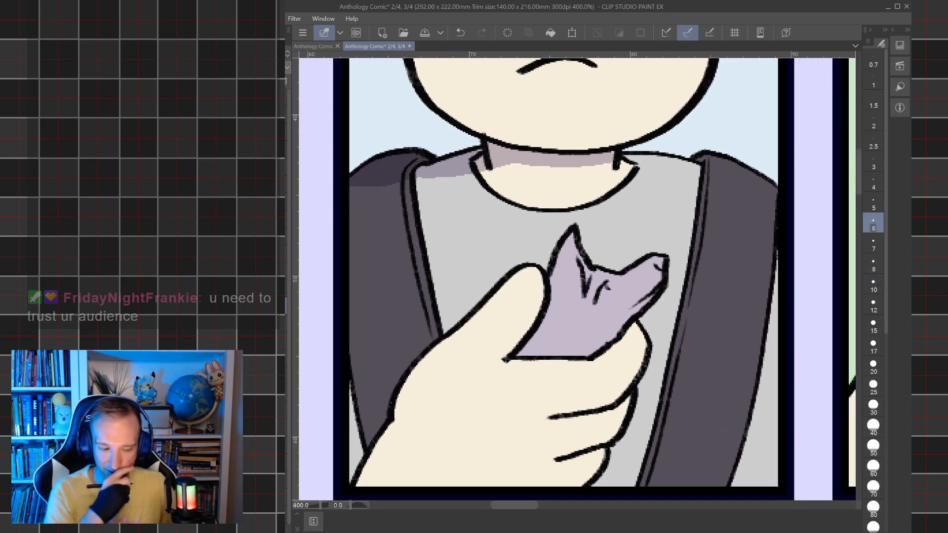
{"action": "left_click_drag", "start_coordinate": [682, 332], "coordinate": [703, 158]}
{"action": "scroll", "coordinate": [699, 186], "scroll_direction": "down", "scroll_amount": 5}
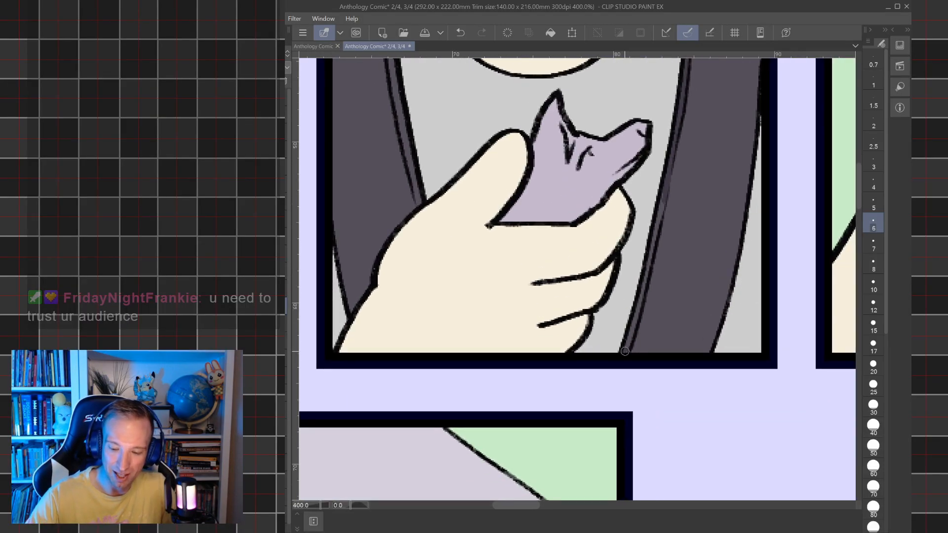
{"action": "left_click_drag", "start_coordinate": [637, 310], "coordinate": [662, 201]}
{"action": "left_click_drag", "start_coordinate": [616, 351], "coordinate": [646, 249]}
{"action": "left_click_drag", "start_coordinate": [635, 295], "coordinate": [678, 89]}
{"action": "mouse_move", "coordinate": [671, 90]}
{"action": "left_mouse_down"}
{"action": "mouse_move", "coordinate": [666, 186]}
{"action": "mouse_move", "coordinate": [638, 322]}
{"action": "mouse_move", "coordinate": [640, 258]}
{"action": "mouse_move", "coordinate": [669, 164]}
{"action": "mouse_move", "coordinate": [785, 125]}
{"action": "mouse_move", "coordinate": [778, 120]}
{"action": "left_mouse_up"}
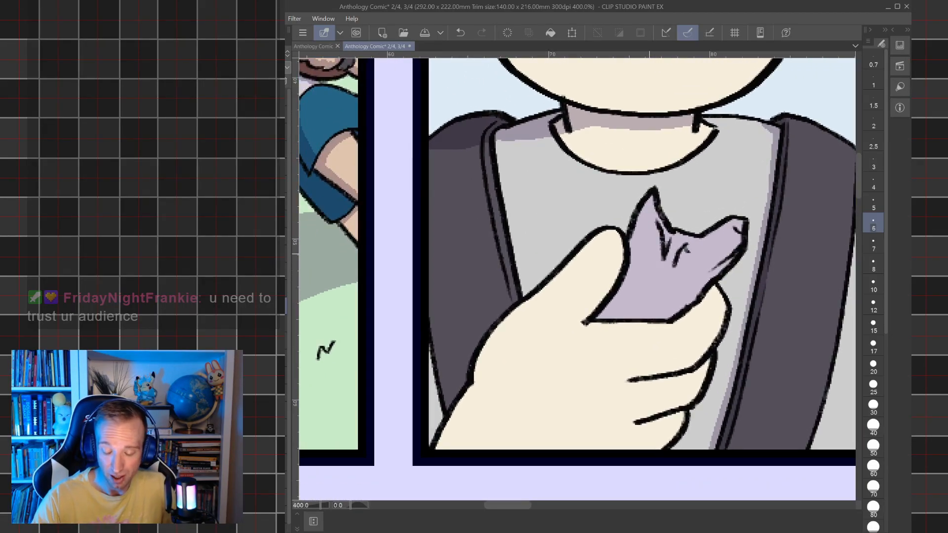
- Shade the purple animal figure along the thumb, its lower edge and underside, and beside the ear
{"action": "mouse_move", "coordinate": [607, 317]}
{"action": "left_mouse_down"}
{"action": "mouse_move", "coordinate": [625, 291]}
{"action": "mouse_move", "coordinate": [632, 254]}
{"action": "mouse_move", "coordinate": [602, 312]}
{"action": "left_mouse_up"}
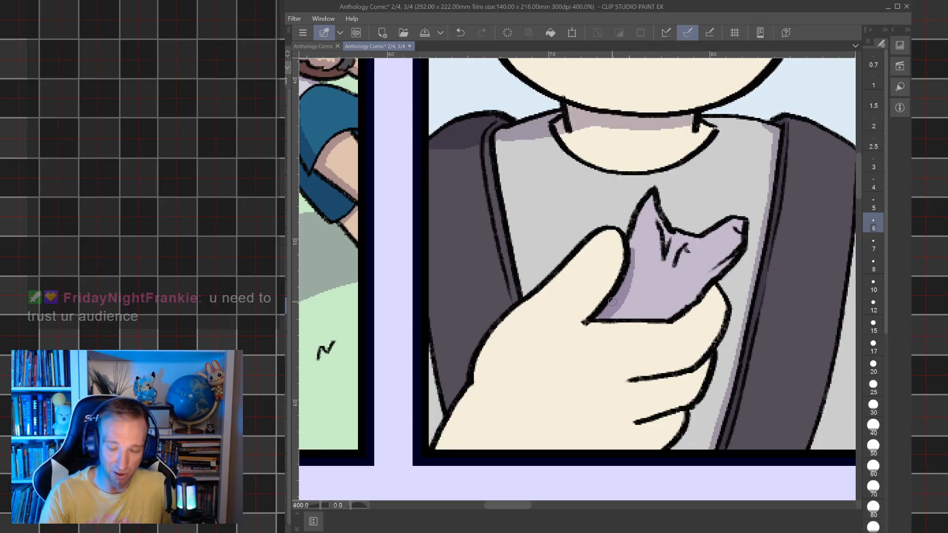
{"action": "mouse_move", "coordinate": [670, 314]}
{"action": "left_mouse_down"}
{"action": "mouse_move", "coordinate": [726, 265]}
{"action": "mouse_move", "coordinate": [697, 285]}
{"action": "left_mouse_up"}
{"action": "mouse_move", "coordinate": [667, 314]}
{"action": "left_mouse_down"}
{"action": "mouse_move", "coordinate": [612, 314]}
{"action": "mouse_move", "coordinate": [660, 318]}
{"action": "left_mouse_up"}
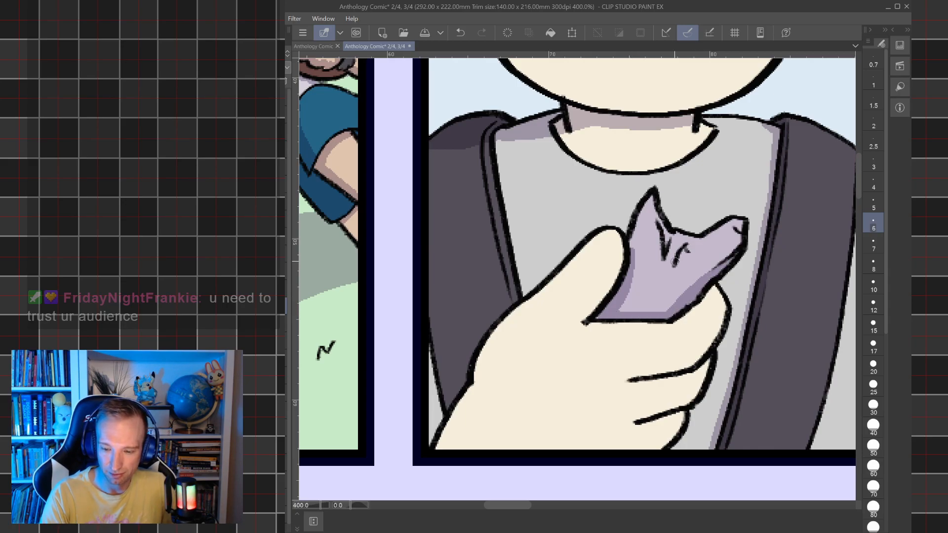
{"action": "mouse_move", "coordinate": [662, 225]}
{"action": "left_mouse_down"}
{"action": "mouse_move", "coordinate": [656, 214]}
{"action": "mouse_move", "coordinate": [670, 239]}
{"action": "left_mouse_up"}
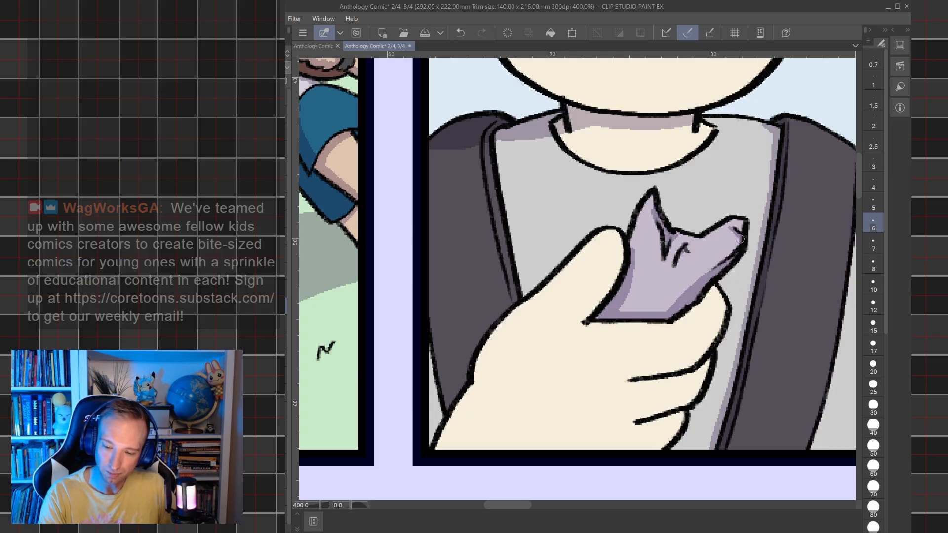
- Widen the shadow across the base of the purple animal figure and up its side along the thumb to the ear
{"action": "left_click_drag", "start_coordinate": [667, 312], "coordinate": [652, 306]}
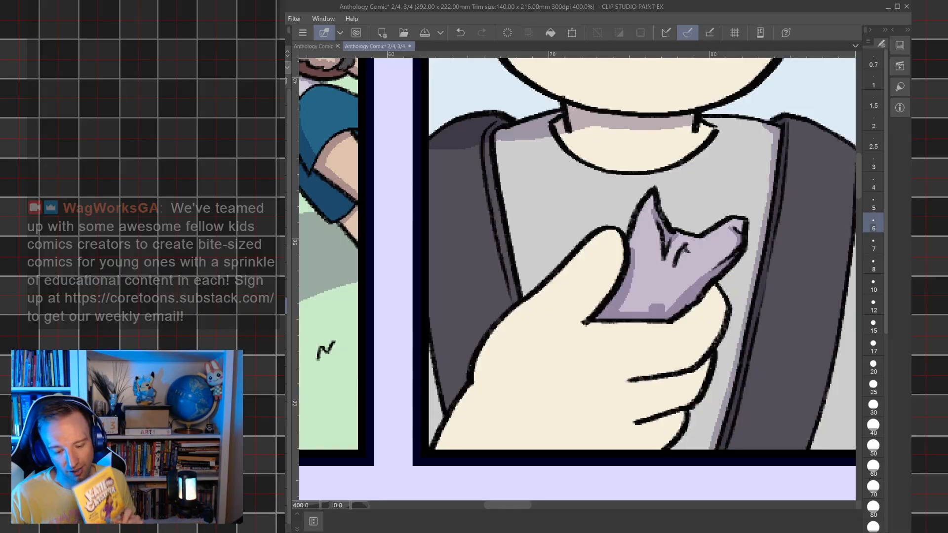
{"action": "left_click", "coordinate": [482, 532]}
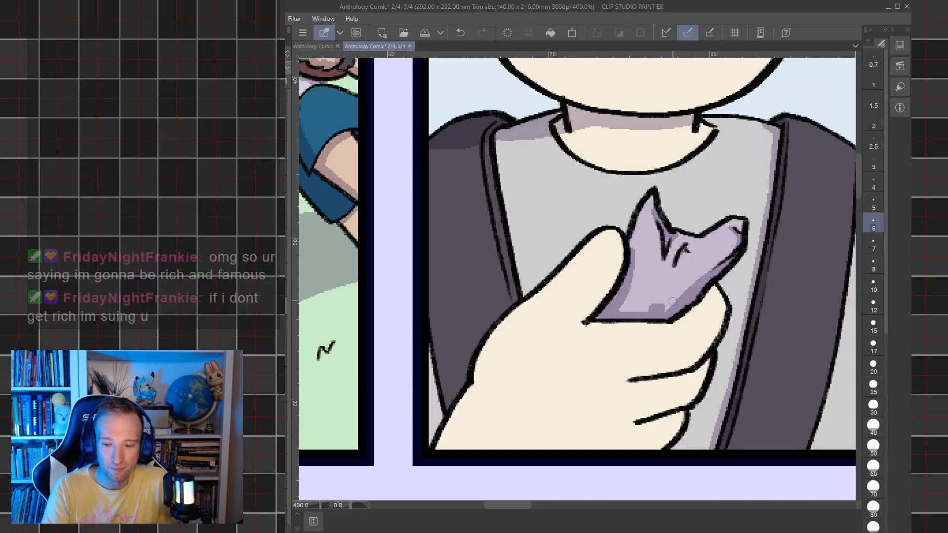
{"action": "mouse_move", "coordinate": [638, 310]}
{"action": "left_mouse_down"}
{"action": "mouse_move", "coordinate": [648, 312]}
{"action": "mouse_move", "coordinate": [628, 292]}
{"action": "mouse_move", "coordinate": [628, 303]}
{"action": "mouse_move", "coordinate": [657, 314]}
{"action": "mouse_move", "coordinate": [675, 303]}
{"action": "mouse_move", "coordinate": [616, 312]}
{"action": "left_mouse_up"}
{"action": "mouse_move", "coordinate": [630, 246]}
{"action": "left_mouse_down"}
{"action": "mouse_move", "coordinate": [636, 225]}
{"action": "mouse_move", "coordinate": [626, 273]}
{"action": "left_mouse_up"}
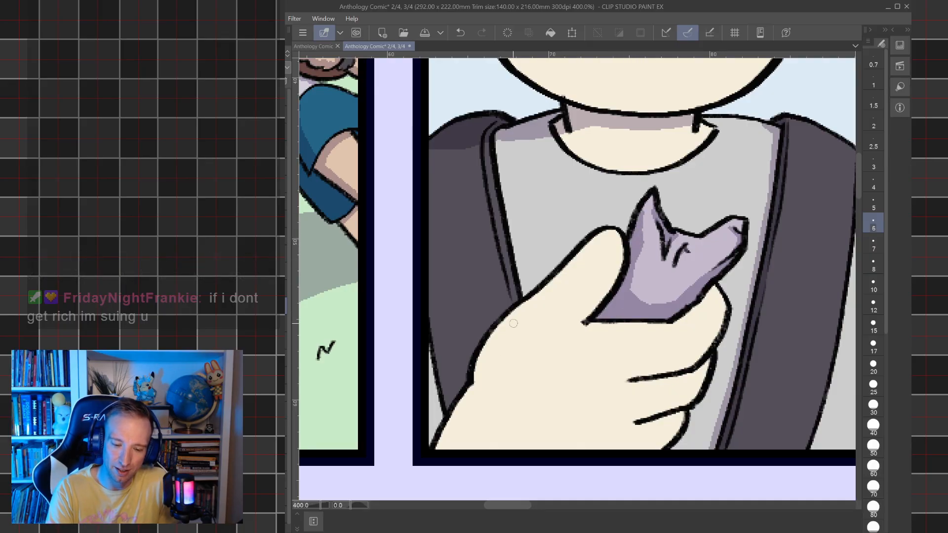
- Outline the shadow edge along the back of the boy's hand and wrist, and shade the grey sliver between the jacket and the panel border
{"action": "mouse_move", "coordinate": [537, 291]}
{"action": "left_mouse_down"}
{"action": "mouse_move", "coordinate": [501, 343]}
{"action": "mouse_move", "coordinate": [495, 384]}
{"action": "left_mouse_up"}
{"action": "mouse_move", "coordinate": [442, 416]}
{"action": "left_mouse_down"}
{"action": "mouse_move", "coordinate": [425, 360]}
{"action": "mouse_move", "coordinate": [438, 413]}
{"action": "left_mouse_up"}
{"action": "mouse_move", "coordinate": [430, 357]}
{"action": "left_mouse_down"}
{"action": "mouse_move", "coordinate": [437, 421]}
{"action": "mouse_move", "coordinate": [438, 408]}
{"action": "mouse_move", "coordinate": [429, 446]}
{"action": "mouse_move", "coordinate": [428, 422]}
{"action": "left_mouse_up"}
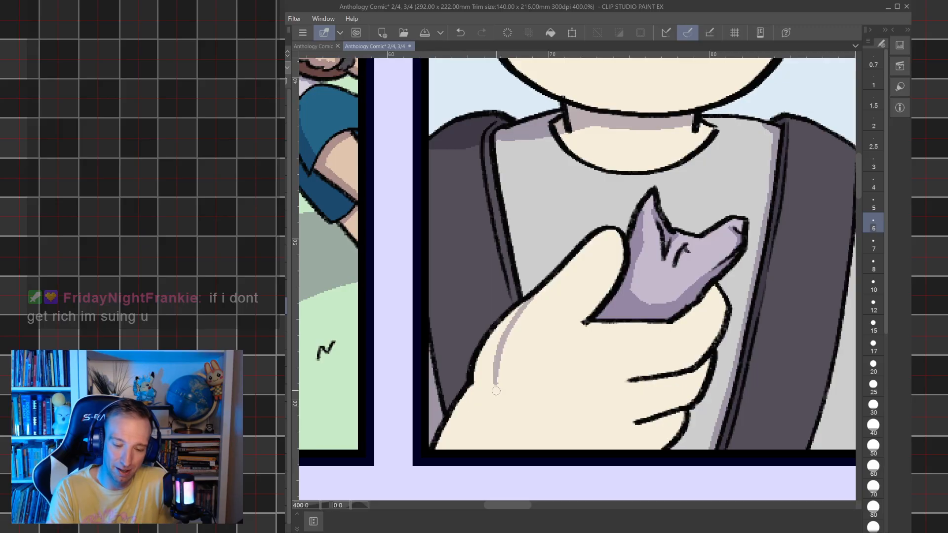
{"action": "left_click_drag", "start_coordinate": [495, 383], "coordinate": [438, 440]}
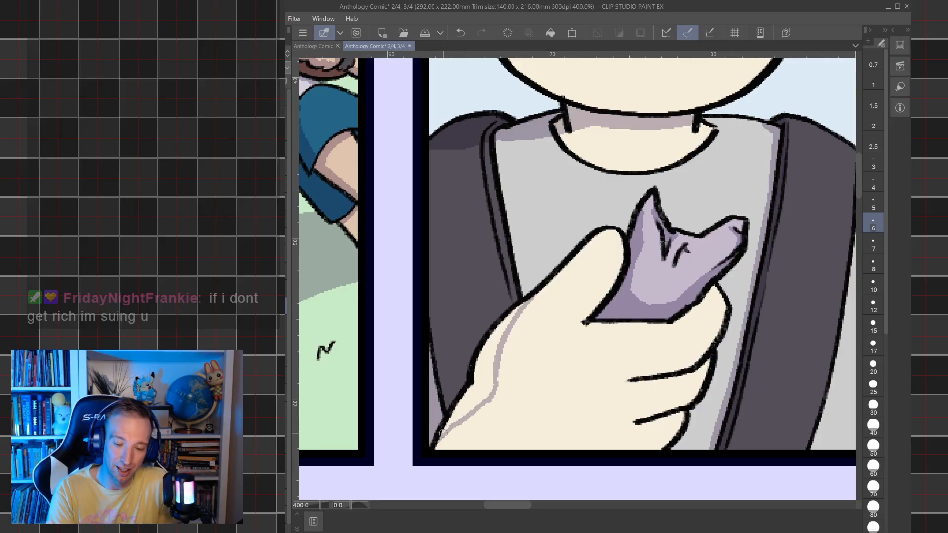
- Undo the shading on the back of the hand and shade the grey shirt along the inner edge of the left-hand strap
{"action": "left_click", "coordinate": [460, 33]}
{"action": "left_click", "coordinate": [460, 32]}
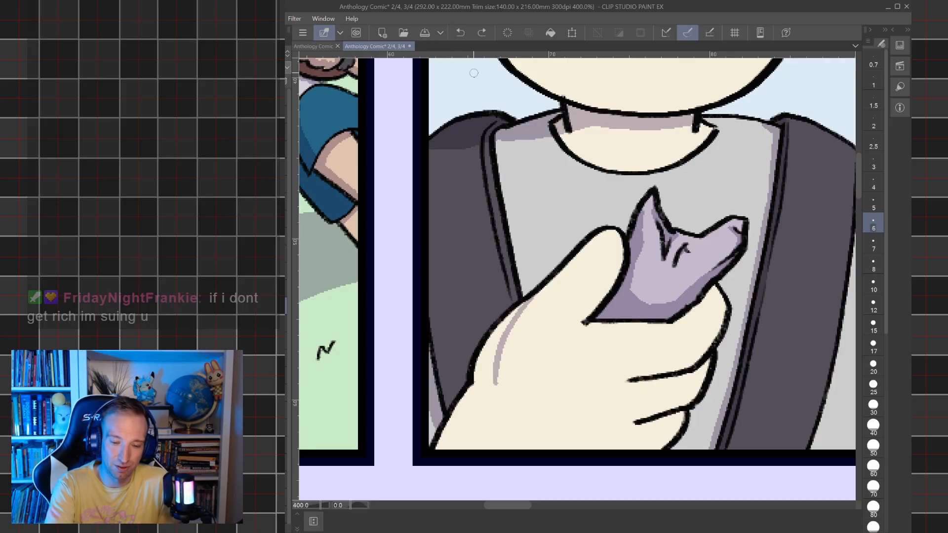
{"action": "left_click", "coordinate": [481, 35]}
{"action": "left_click", "coordinate": [874, 264]}
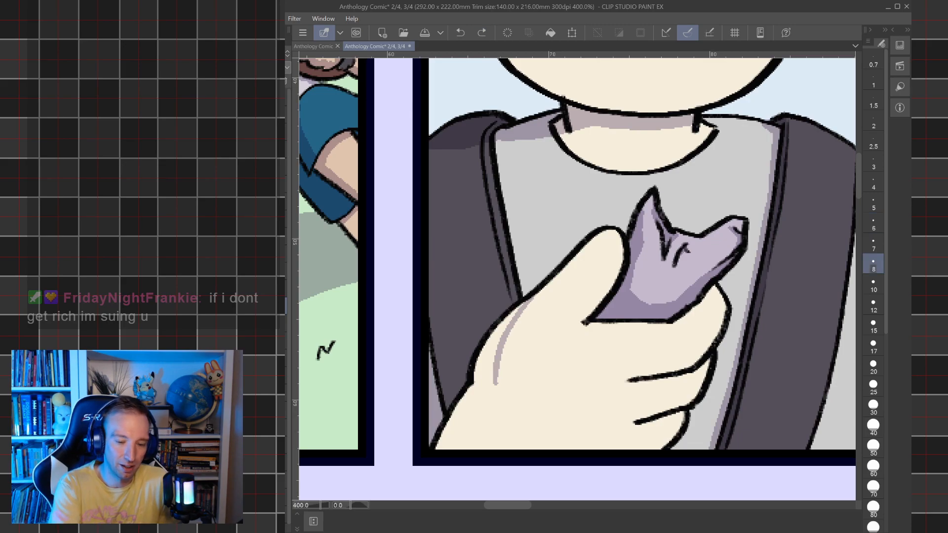
{"action": "mouse_move", "coordinate": [491, 386]}
{"action": "left_mouse_down"}
{"action": "mouse_move", "coordinate": [539, 284]}
{"action": "mouse_move", "coordinate": [524, 268]}
{"action": "mouse_move", "coordinate": [518, 288]}
{"action": "mouse_move", "coordinate": [521, 276]}
{"action": "mouse_move", "coordinate": [527, 296]}
{"action": "mouse_move", "coordinate": [497, 134]}
{"action": "mouse_move", "coordinate": [527, 296]}
{"action": "left_mouse_up"}
{"action": "left_click", "coordinate": [874, 224]}
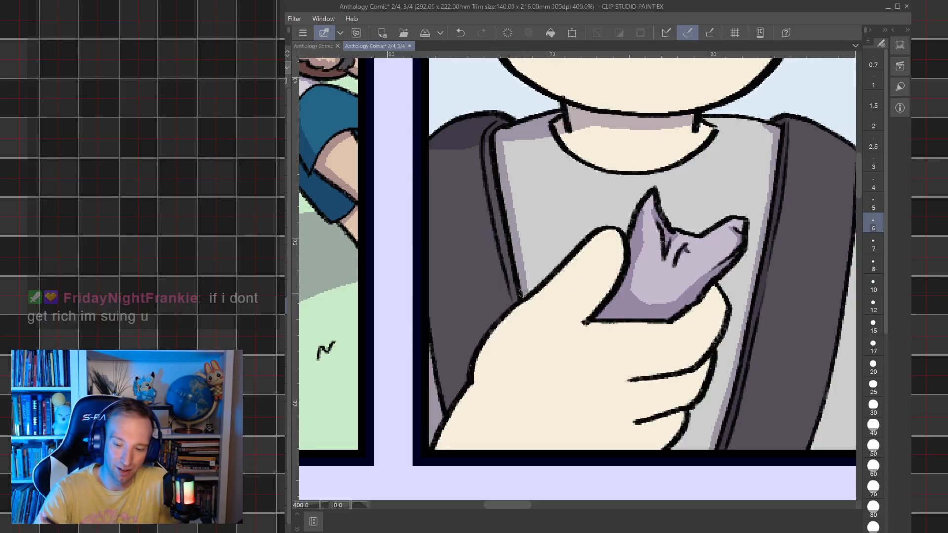
- Shade the undersides of the fingers and the edge of the thumb holding the purple animal figure, using brush size 6
{"action": "mouse_move", "coordinate": [672, 373]}
{"action": "left_mouse_down"}
{"action": "mouse_move", "coordinate": [635, 386]}
{"action": "mouse_move", "coordinate": [702, 372]}
{"action": "mouse_move", "coordinate": [655, 379]}
{"action": "left_mouse_up"}
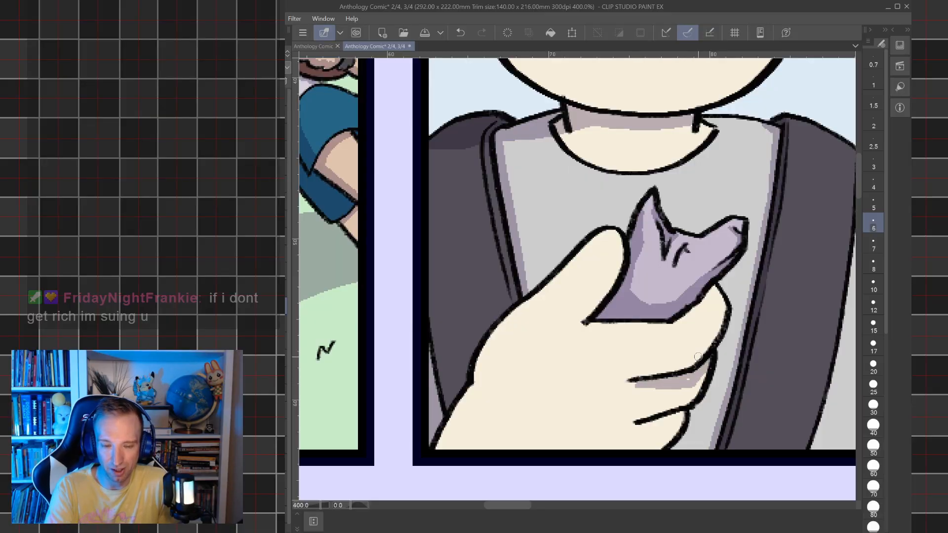
{"action": "left_click", "coordinate": [460, 33]}
{"action": "mouse_move", "coordinate": [639, 380]}
{"action": "left_mouse_down"}
{"action": "mouse_move", "coordinate": [688, 378]}
{"action": "mouse_move", "coordinate": [707, 362]}
{"action": "mouse_move", "coordinate": [647, 380]}
{"action": "left_mouse_up"}
{"action": "mouse_move", "coordinate": [639, 424]}
{"action": "left_mouse_down"}
{"action": "mouse_move", "coordinate": [677, 420]}
{"action": "mouse_move", "coordinate": [650, 423]}
{"action": "mouse_move", "coordinate": [677, 411]}
{"action": "mouse_move", "coordinate": [706, 374]}
{"action": "mouse_move", "coordinate": [683, 402]}
{"action": "mouse_move", "coordinate": [681, 384]}
{"action": "mouse_move", "coordinate": [664, 443]}
{"action": "mouse_move", "coordinate": [692, 375]}
{"action": "mouse_move", "coordinate": [680, 364]}
{"action": "mouse_move", "coordinate": [690, 366]}
{"action": "mouse_move", "coordinate": [717, 314]}
{"action": "mouse_move", "coordinate": [715, 288]}
{"action": "mouse_move", "coordinate": [691, 312]}
{"action": "mouse_move", "coordinate": [707, 295]}
{"action": "mouse_move", "coordinate": [723, 312]}
{"action": "mouse_move", "coordinate": [707, 344]}
{"action": "mouse_move", "coordinate": [713, 336]}
{"action": "mouse_move", "coordinate": [702, 300]}
{"action": "left_mouse_up"}
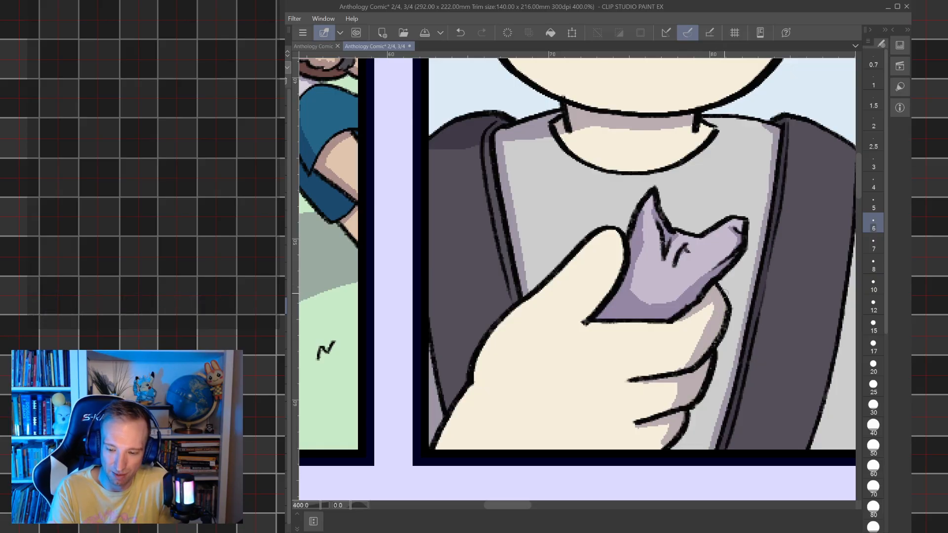
{"action": "mouse_move", "coordinate": [587, 319]}
{"action": "left_mouse_down"}
{"action": "mouse_move", "coordinate": [566, 324]}
{"action": "mouse_move", "coordinate": [609, 283]}
{"action": "mouse_move", "coordinate": [623, 245]}
{"action": "mouse_move", "coordinate": [600, 313]}
{"action": "left_mouse_up"}
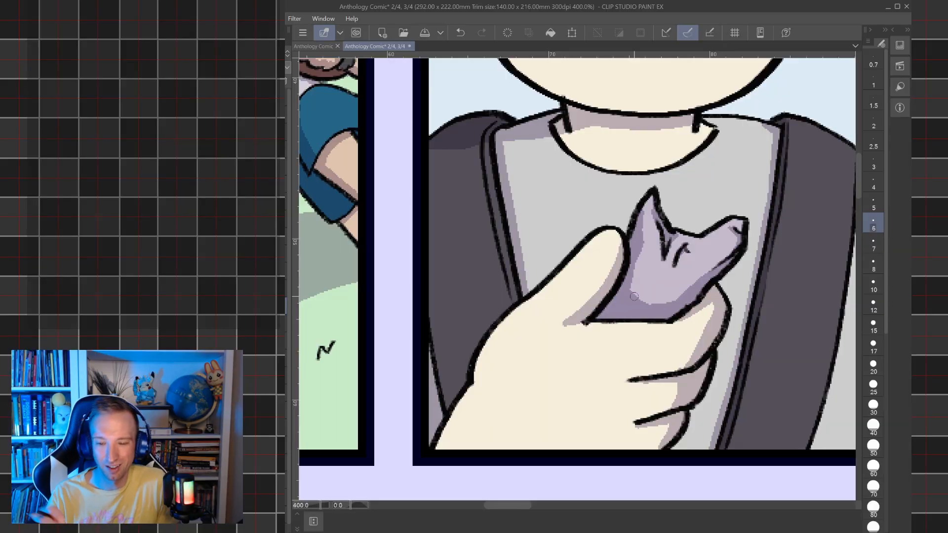
- Shade the locks along the left side of the character's red hair
{"action": "scroll", "coordinate": [635, 297], "scroll_direction": "down", "scroll_amount": 5}
{"action": "scroll", "coordinate": [634, 297], "scroll_direction": "up", "scroll_amount": 3}
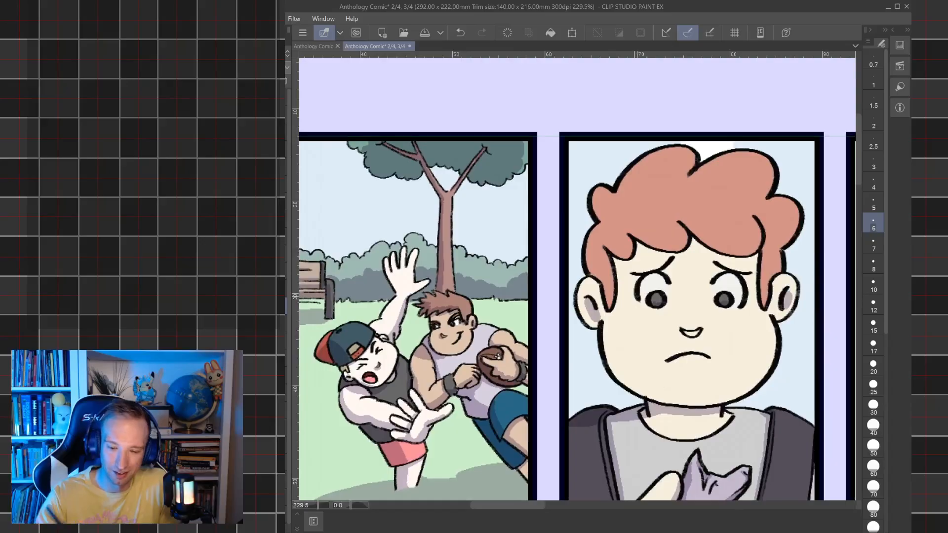
{"action": "mouse_move", "coordinate": [598, 275]}
{"action": "left_mouse_down"}
{"action": "mouse_move", "coordinate": [593, 245]}
{"action": "mouse_move", "coordinate": [599, 275]}
{"action": "left_mouse_up"}
{"action": "mouse_move", "coordinate": [592, 234]}
{"action": "left_mouse_down"}
{"action": "mouse_move", "coordinate": [592, 281]}
{"action": "mouse_move", "coordinate": [597, 210]}
{"action": "mouse_move", "coordinate": [601, 218]}
{"action": "mouse_move", "coordinate": [594, 198]}
{"action": "mouse_move", "coordinate": [603, 223]}
{"action": "left_mouse_up"}
{"action": "left_click_drag", "start_coordinate": [615, 257], "coordinate": [632, 261]}
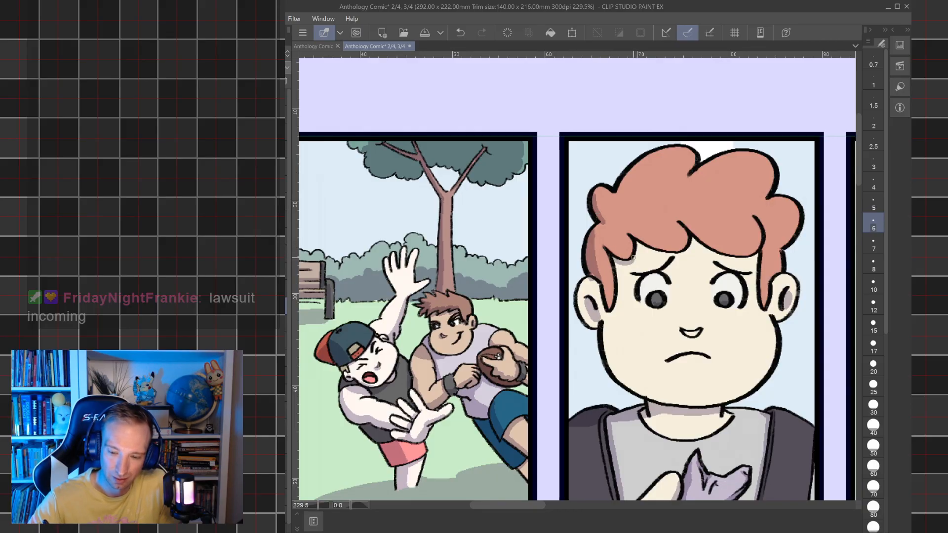
- Paint a cast shadow on the forehead beneath the full width of the fringe
{"action": "left_click_drag", "start_coordinate": [636, 243], "coordinate": [661, 256]}
{"action": "left_click_drag", "start_coordinate": [684, 251], "coordinate": [648, 250]}
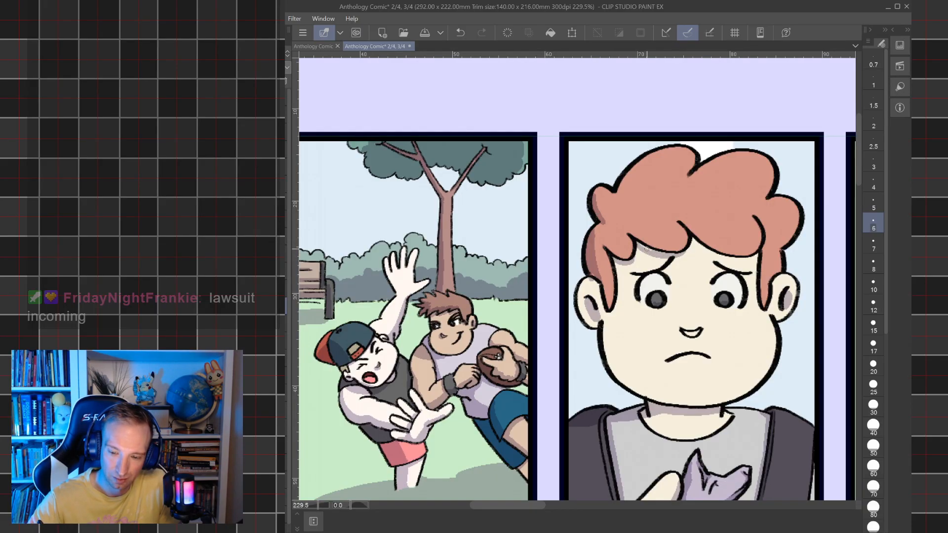
{"action": "mouse_move", "coordinate": [692, 238]}
{"action": "left_mouse_down"}
{"action": "mouse_move", "coordinate": [721, 257]}
{"action": "mouse_move", "coordinate": [756, 255]}
{"action": "left_mouse_up"}
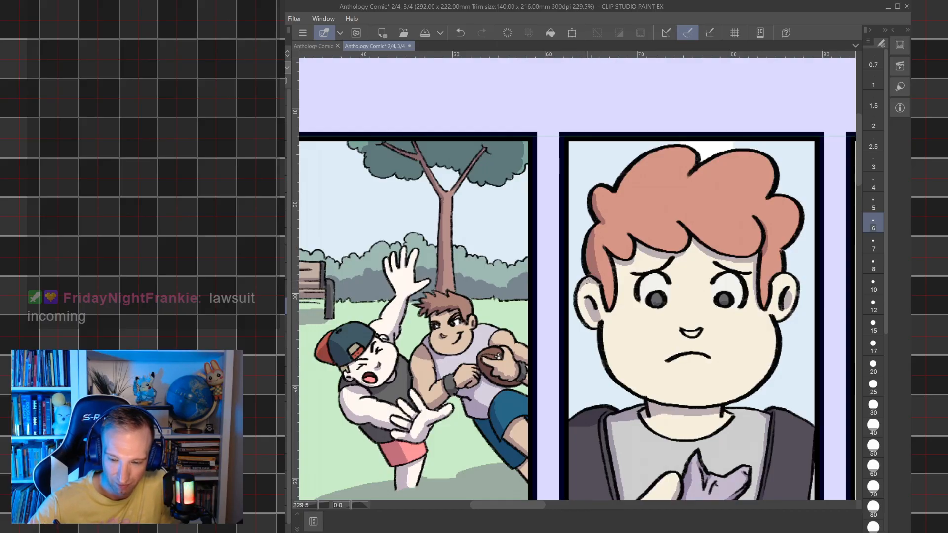
- Shade the left curls and the lower edges of the red fringe, redoing the stroke along its central section
{"action": "mouse_move", "coordinate": [596, 244]}
{"action": "left_mouse_down"}
{"action": "mouse_move", "coordinate": [605, 221]}
{"action": "mouse_move", "coordinate": [606, 188]}
{"action": "left_mouse_up"}
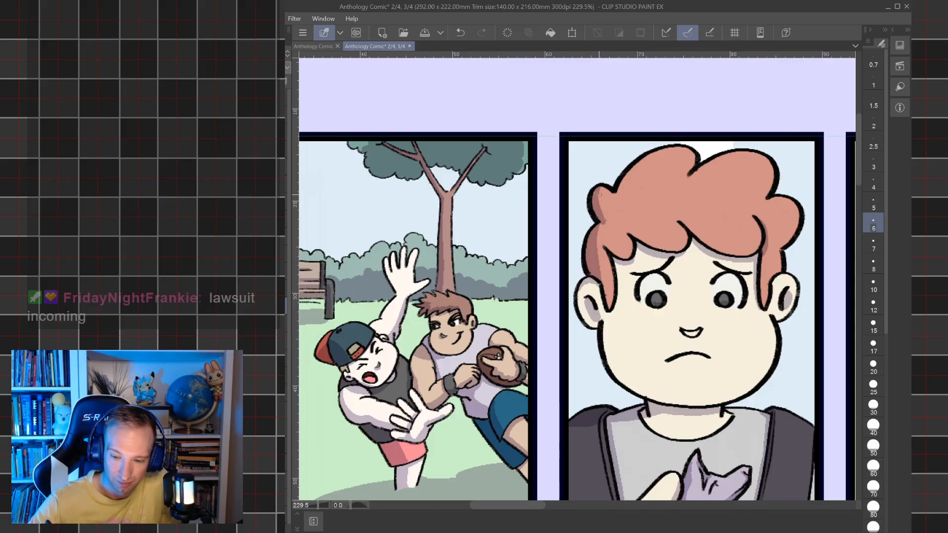
{"action": "mouse_move", "coordinate": [604, 247]}
{"action": "left_mouse_down"}
{"action": "mouse_move", "coordinate": [630, 258]}
{"action": "mouse_move", "coordinate": [606, 246]}
{"action": "mouse_move", "coordinate": [634, 245]}
{"action": "mouse_move", "coordinate": [629, 233]}
{"action": "mouse_move", "coordinate": [667, 248]}
{"action": "mouse_move", "coordinate": [688, 238]}
{"action": "mouse_move", "coordinate": [661, 251]}
{"action": "left_mouse_up"}
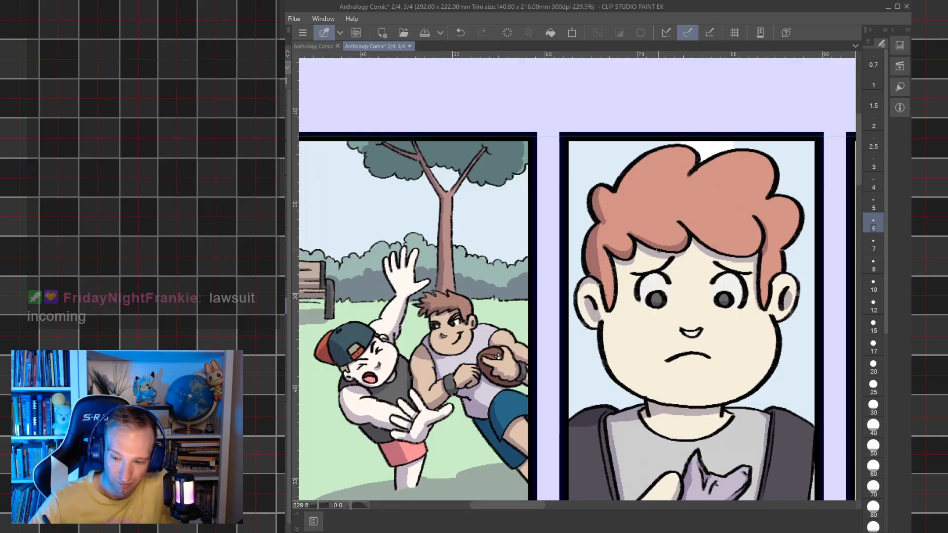
{"action": "mouse_move", "coordinate": [683, 224]}
{"action": "left_mouse_down"}
{"action": "mouse_move", "coordinate": [734, 250]}
{"action": "mouse_move", "coordinate": [749, 250]}
{"action": "mouse_move", "coordinate": [754, 219]}
{"action": "left_mouse_up"}
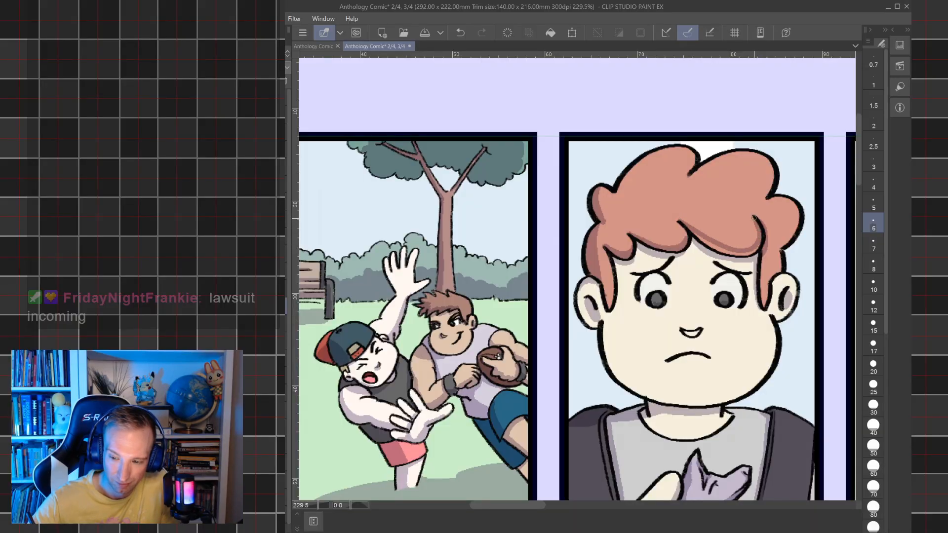
{"action": "key", "text": "ctrl+z"}
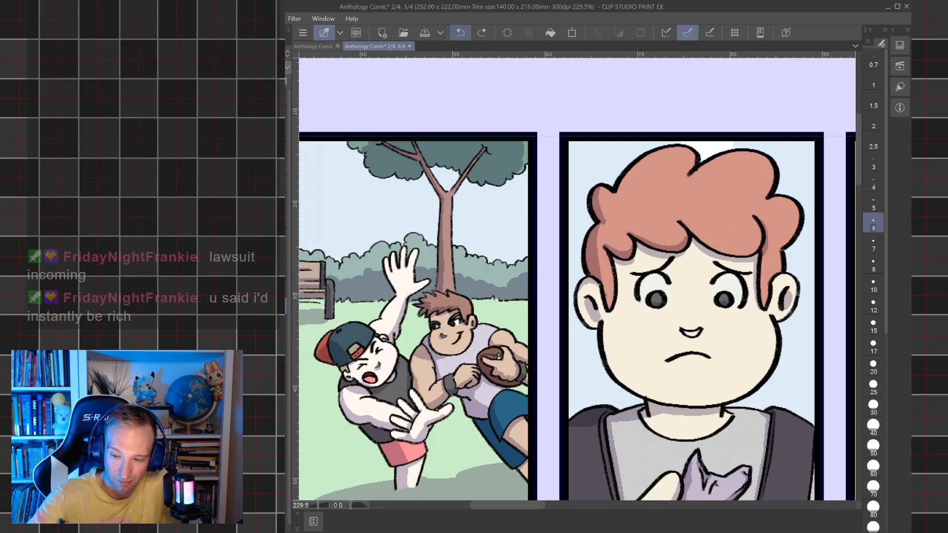
{"action": "mouse_move", "coordinate": [678, 221]}
{"action": "left_mouse_down"}
{"action": "mouse_move", "coordinate": [729, 249]}
{"action": "mouse_move", "coordinate": [763, 234]}
{"action": "mouse_move", "coordinate": [738, 255]}
{"action": "mouse_move", "coordinate": [702, 243]}
{"action": "mouse_move", "coordinate": [756, 237]}
{"action": "left_mouse_up"}
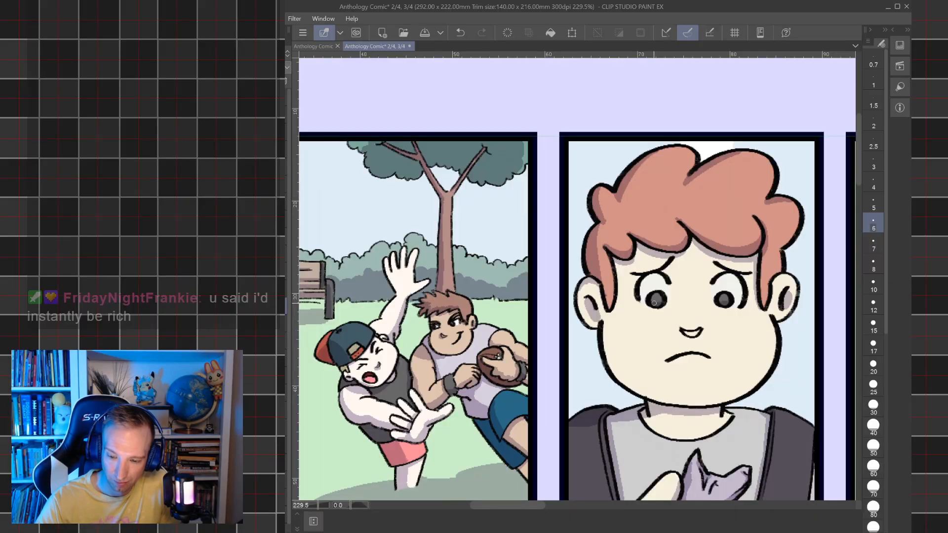
- Add shading to the eyes and under the nose, and undo the stroke tried below the mouth
{"action": "scroll", "coordinate": [724, 307], "scroll_direction": "down", "scroll_amount": 1}
{"action": "left_click_drag", "start_coordinate": [661, 300], "coordinate": [650, 290]}
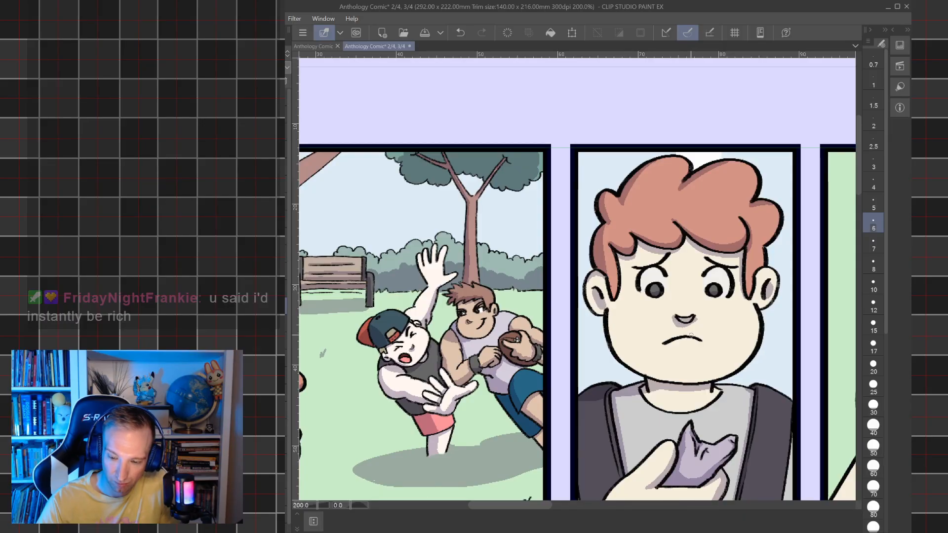
{"action": "left_click_drag", "start_coordinate": [676, 353], "coordinate": [690, 351]}
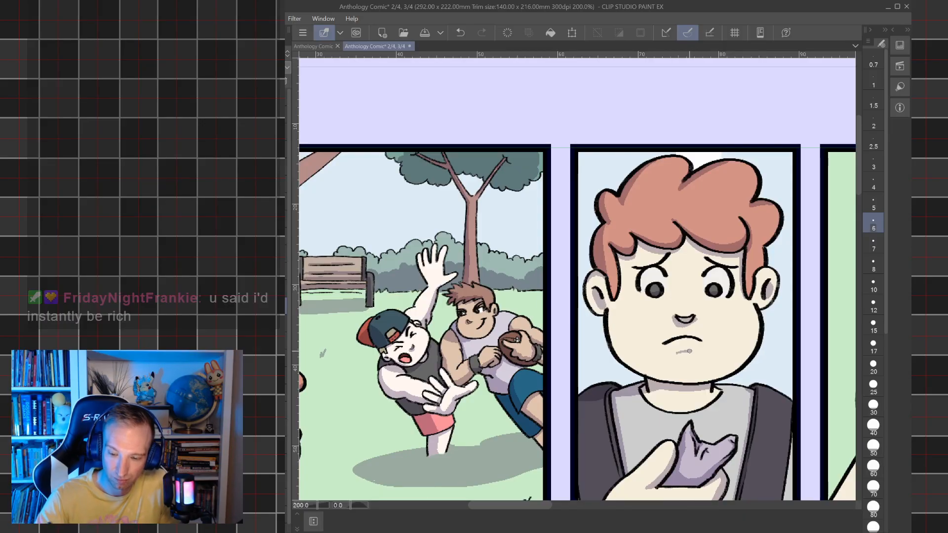
{"action": "key", "text": "ctrl+z"}
{"action": "mouse_move", "coordinate": [655, 395]}
{"action": "left_mouse_down"}
{"action": "mouse_move", "coordinate": [711, 391]}
{"action": "mouse_move", "coordinate": [657, 394]}
{"action": "left_mouse_up"}
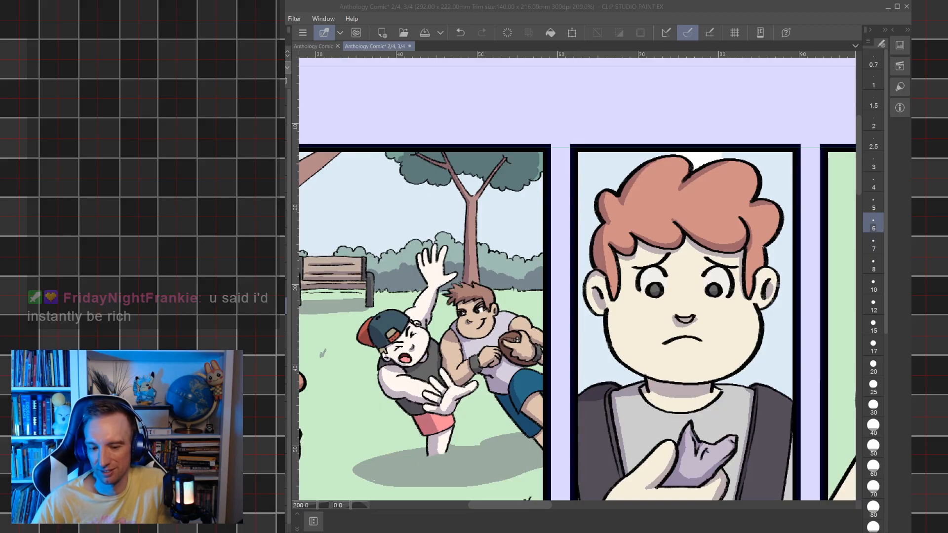
- Pick the pale blue sky colour and fill the unpainted background patch above the character's hair
{"action": "left_click", "coordinate": [862, 304]}
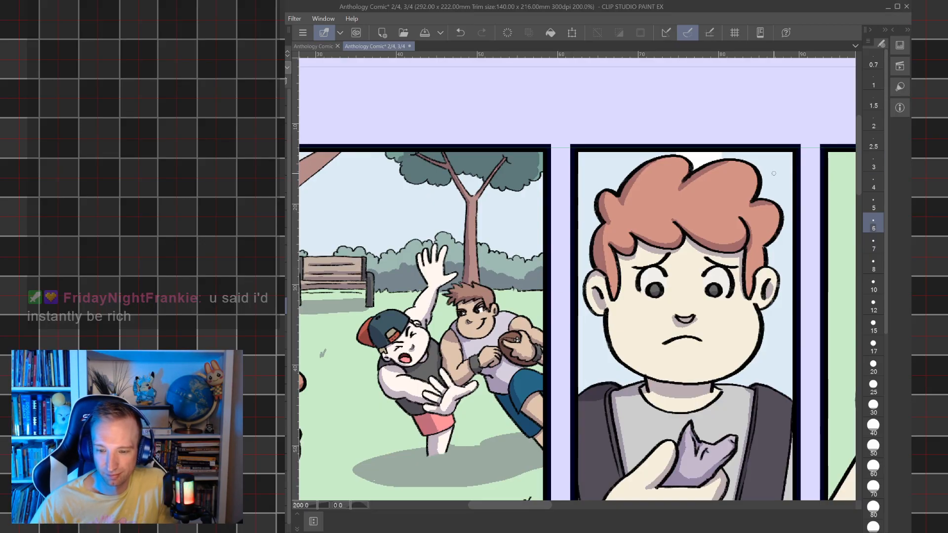
{"action": "key", "text": "i"}
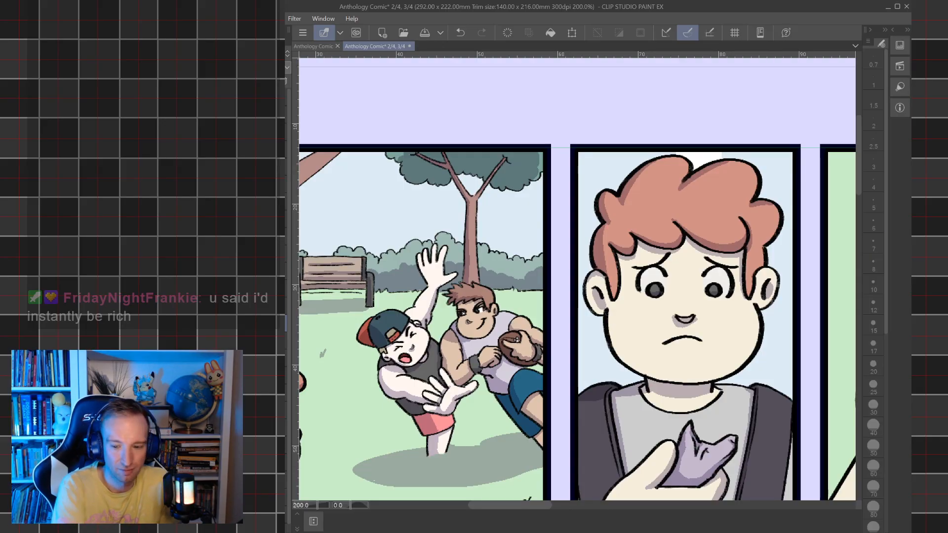
{"action": "key", "text": "p"}
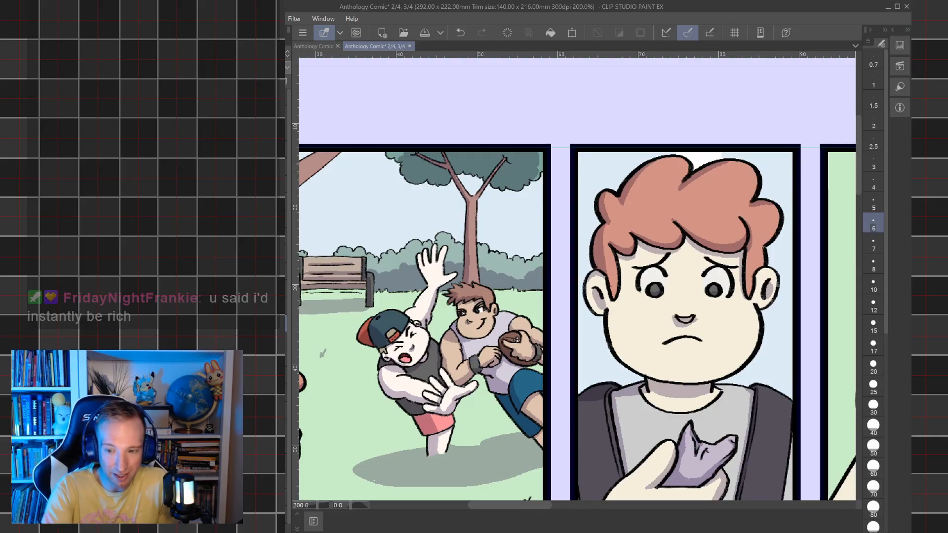
{"action": "key", "text": "g"}
{"action": "left_click", "coordinate": [706, 156]}
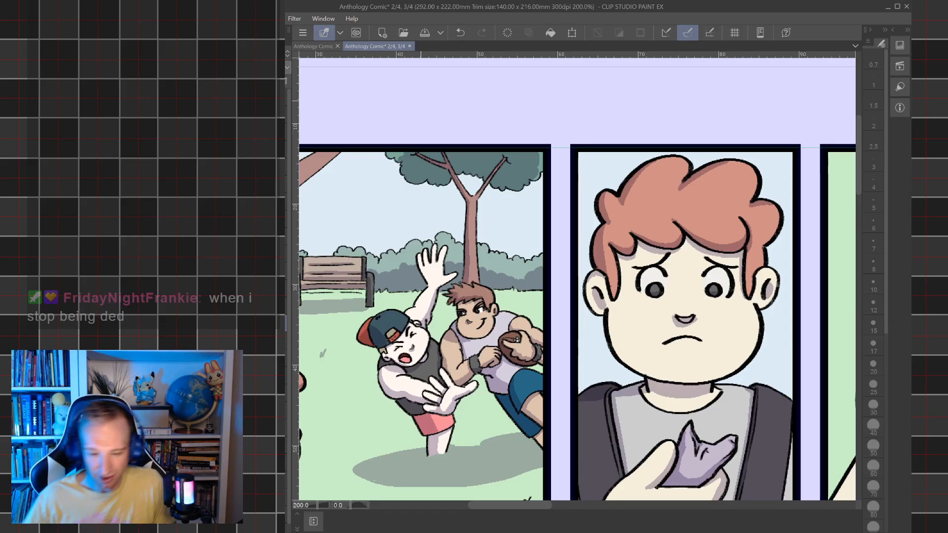
- Undo a trial shading stroke on the red die and touch up the forehead shadow beneath the fringe in the portrait panel
{"action": "left_click_drag", "start_coordinate": [607, 275], "coordinate": [384, 166]}
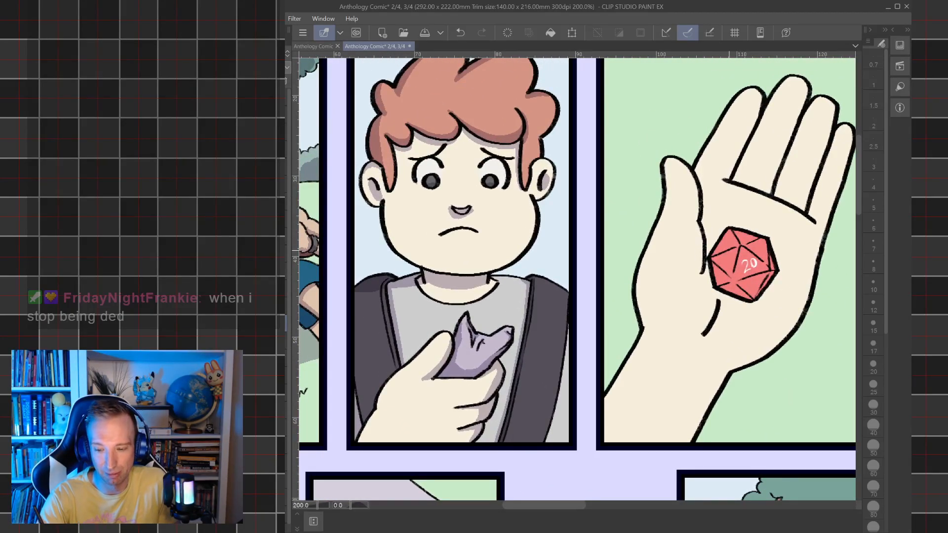
{"action": "key", "text": "p"}
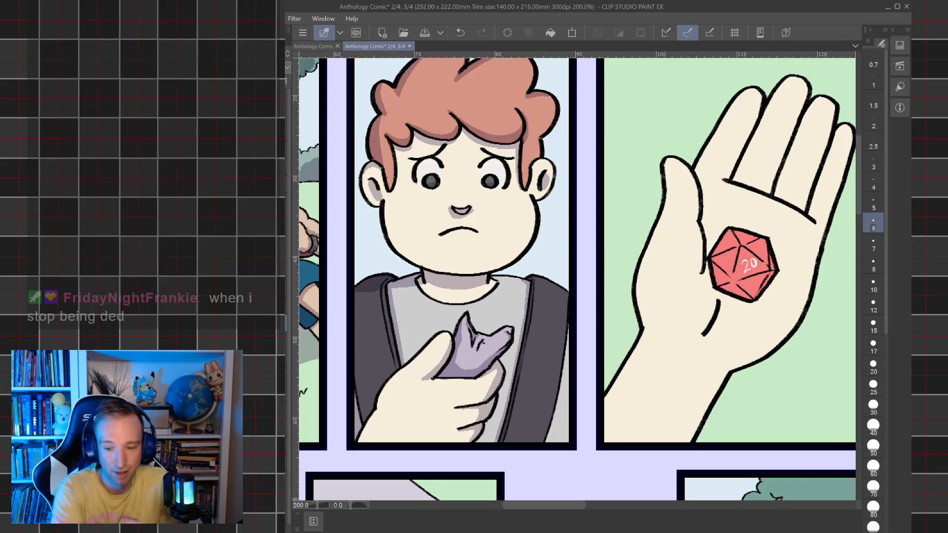
{"action": "mouse_move", "coordinate": [714, 263]}
{"action": "left_mouse_down"}
{"action": "mouse_move", "coordinate": [679, 257]}
{"action": "mouse_move", "coordinate": [625, 267]}
{"action": "mouse_move", "coordinate": [707, 275]}
{"action": "left_mouse_up"}
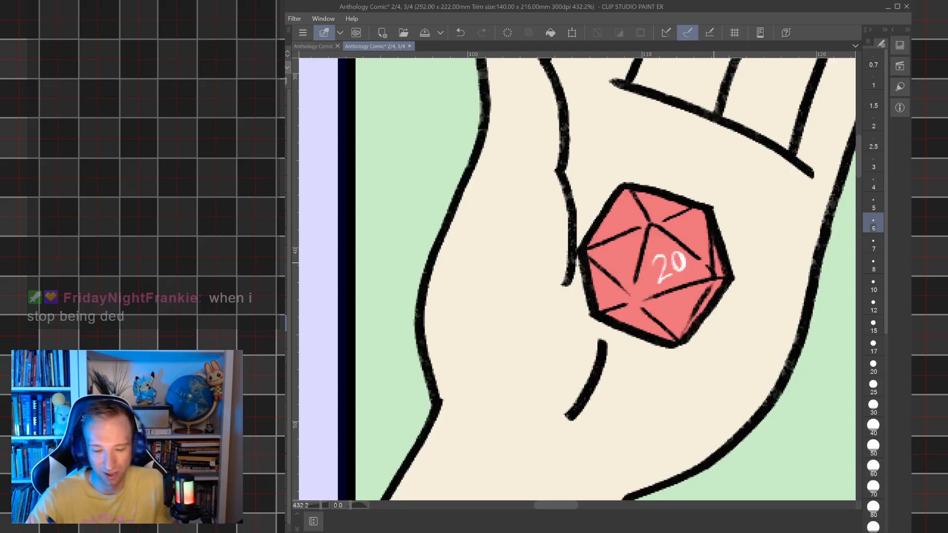
{"action": "left_click_drag", "start_coordinate": [600, 307], "coordinate": [596, 283]}
{"action": "left_click", "coordinate": [460, 33]}
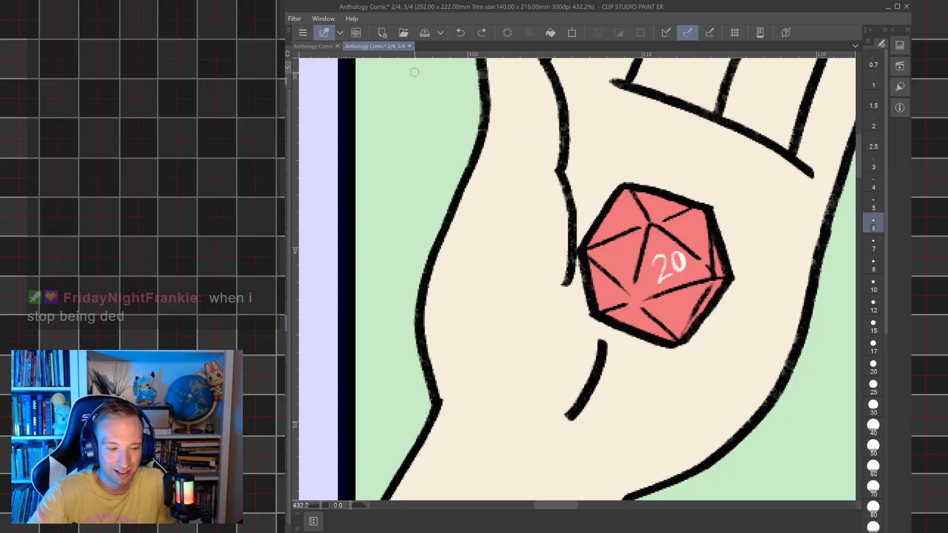
{"action": "left_click_drag", "start_coordinate": [306, 148], "coordinate": [768, 424]}
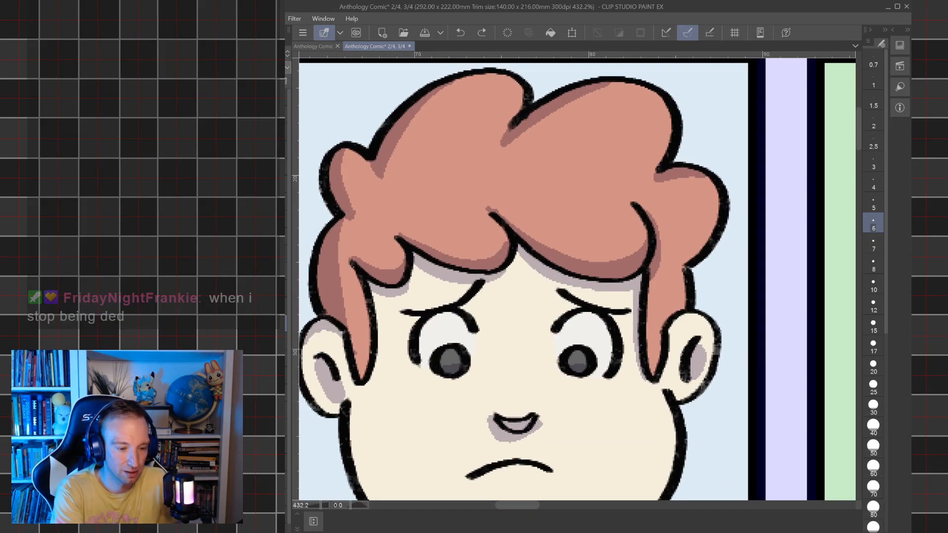
{"action": "left_click_drag", "start_coordinate": [617, 286], "coordinate": [535, 272]}
- Shade the left, lower and far-right facets of the red d20 in the open hand
{"action": "left_click_drag", "start_coordinate": [756, 365], "coordinate": [329, 192]}
{"action": "mouse_move", "coordinate": [556, 381]}
{"action": "left_mouse_down"}
{"action": "mouse_move", "coordinate": [579, 391]}
{"action": "mouse_move", "coordinate": [558, 385]}
{"action": "mouse_move", "coordinate": [549, 350]}
{"action": "mouse_move", "coordinate": [583, 384]}
{"action": "mouse_move", "coordinate": [561, 374]}
{"action": "mouse_move", "coordinate": [582, 381]}
{"action": "mouse_move", "coordinate": [626, 428]}
{"action": "mouse_move", "coordinate": [564, 400]}
{"action": "mouse_move", "coordinate": [590, 408]}
{"action": "mouse_move", "coordinate": [579, 390]}
{"action": "mouse_move", "coordinate": [628, 427]}
{"action": "mouse_move", "coordinate": [577, 389]}
{"action": "left_mouse_up"}
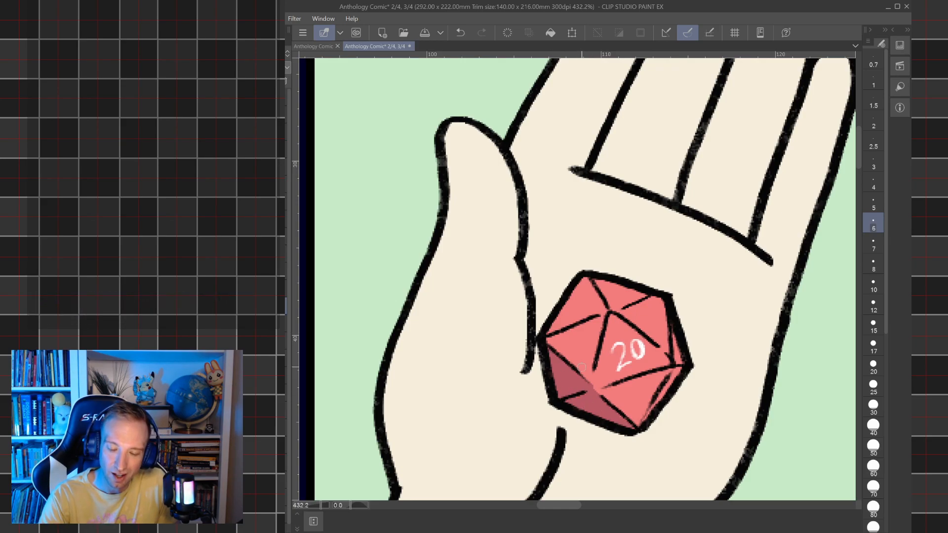
{"action": "mouse_move", "coordinate": [585, 389]}
{"action": "left_mouse_down"}
{"action": "mouse_move", "coordinate": [584, 324]}
{"action": "mouse_move", "coordinate": [582, 376]}
{"action": "mouse_move", "coordinate": [573, 351]}
{"action": "mouse_move", "coordinate": [549, 341]}
{"action": "mouse_move", "coordinate": [560, 352]}
{"action": "mouse_move", "coordinate": [550, 339]}
{"action": "mouse_move", "coordinate": [571, 335]}
{"action": "mouse_move", "coordinate": [567, 351]}
{"action": "mouse_move", "coordinate": [577, 345]}
{"action": "mouse_move", "coordinate": [580, 332]}
{"action": "mouse_move", "coordinate": [565, 338]}
{"action": "mouse_move", "coordinate": [590, 314]}
{"action": "mouse_move", "coordinate": [583, 277]}
{"action": "mouse_move", "coordinate": [587, 315]}
{"action": "mouse_move", "coordinate": [548, 334]}
{"action": "mouse_move", "coordinate": [567, 311]}
{"action": "mouse_move", "coordinate": [550, 356]}
{"action": "mouse_move", "coordinate": [578, 292]}
{"action": "mouse_move", "coordinate": [568, 320]}
{"action": "mouse_move", "coordinate": [577, 319]}
{"action": "mouse_move", "coordinate": [581, 283]}
{"action": "mouse_move", "coordinate": [579, 315]}
{"action": "mouse_move", "coordinate": [588, 295]}
{"action": "left_mouse_up"}
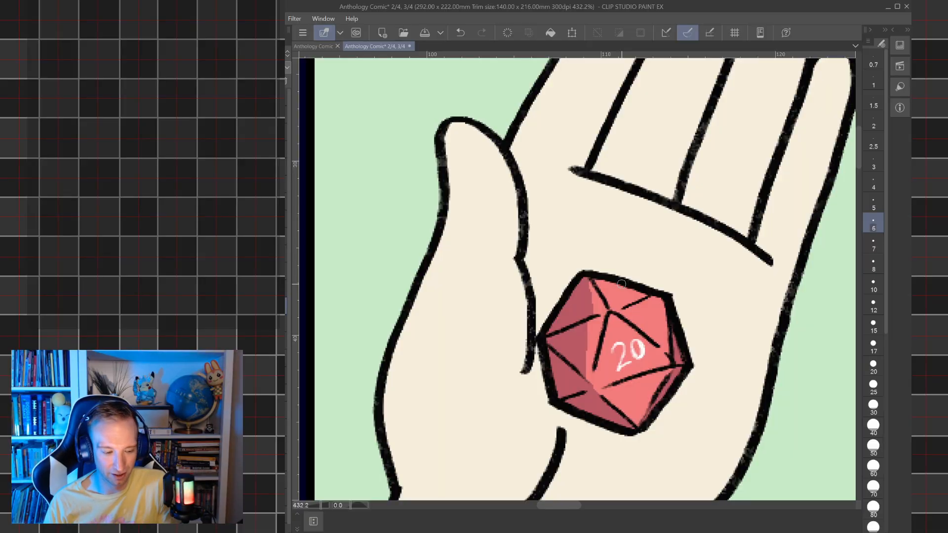
- Shade the palm along the inner edge of the thumb, beside the die and along the short crease below it
{"action": "left_click_drag", "start_coordinate": [622, 284], "coordinate": [661, 195]}
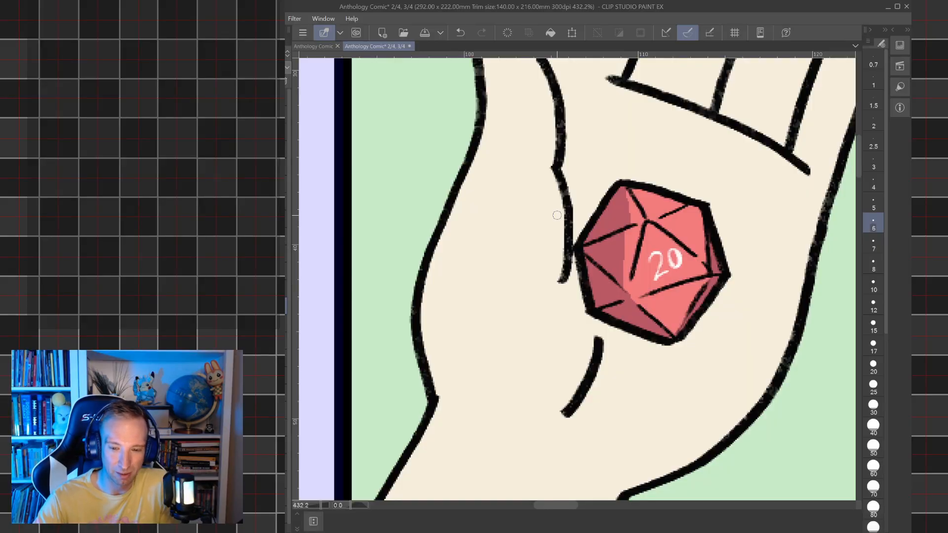
{"action": "scroll", "coordinate": [557, 216], "scroll_direction": "down", "scroll_amount": 4}
{"action": "left_click_drag", "start_coordinate": [589, 223], "coordinate": [607, 291]}
{"action": "mouse_move", "coordinate": [611, 324]}
{"action": "left_mouse_down"}
{"action": "mouse_move", "coordinate": [607, 289]}
{"action": "mouse_move", "coordinate": [613, 319]}
{"action": "left_mouse_up"}
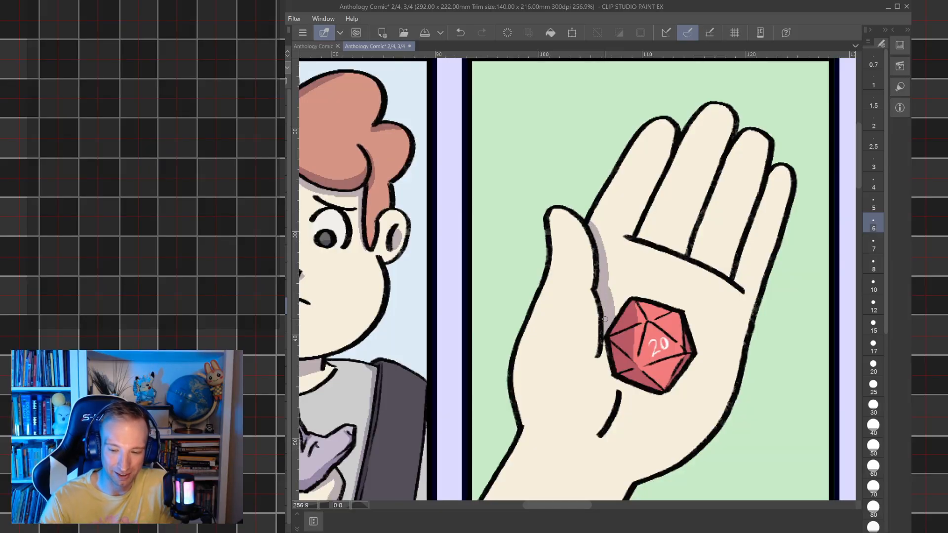
{"action": "mouse_move", "coordinate": [600, 357]}
{"action": "left_mouse_down"}
{"action": "mouse_move", "coordinate": [607, 368]}
{"action": "mouse_move", "coordinate": [605, 355]}
{"action": "left_mouse_up"}
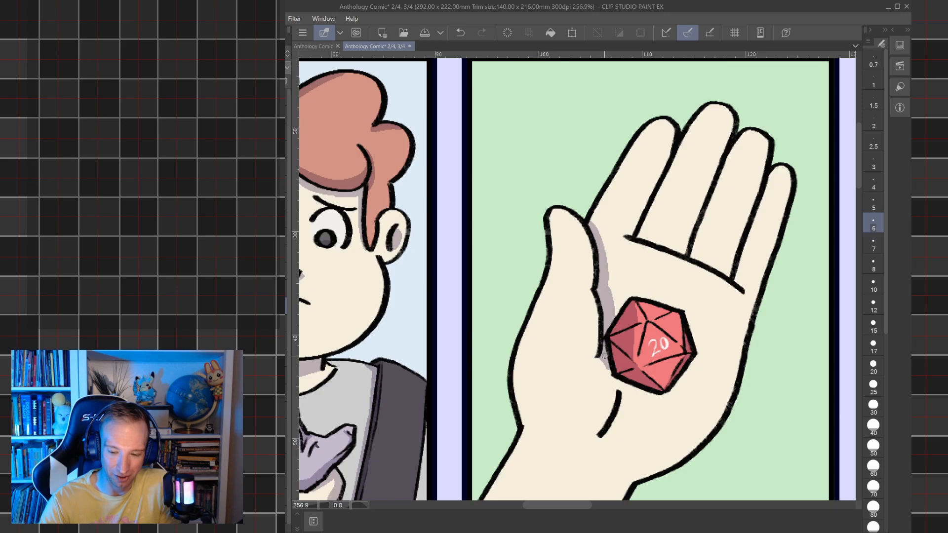
{"action": "left_click_drag", "start_coordinate": [618, 388], "coordinate": [613, 369]}
{"action": "mouse_move", "coordinate": [612, 417]}
{"action": "left_mouse_down"}
{"action": "mouse_move", "coordinate": [605, 434]}
{"action": "mouse_move", "coordinate": [620, 379]}
{"action": "left_mouse_up"}
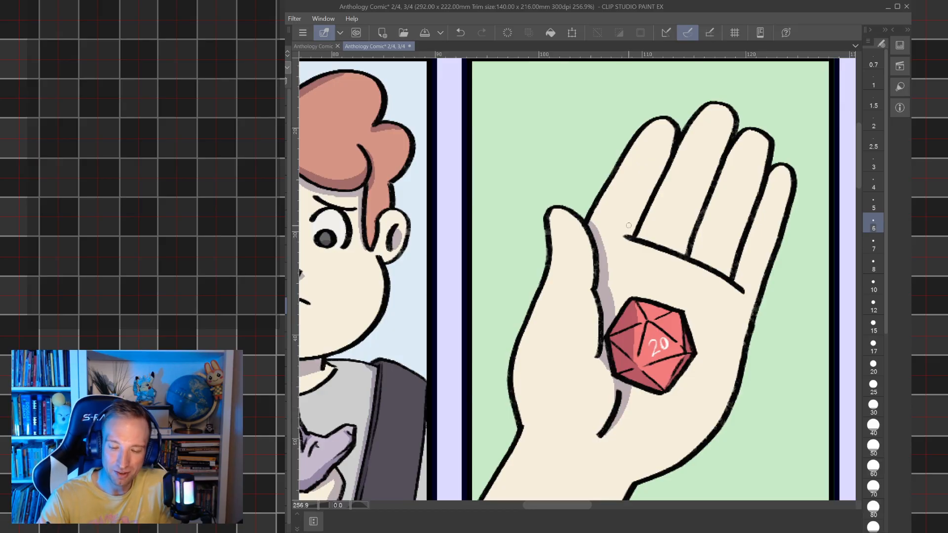
- Shade the bases of the fingers along the upper palm crease, rotating the canvas as needed, and undo the last extra stroke
{"action": "mouse_move", "coordinate": [631, 239]}
{"action": "left_mouse_down"}
{"action": "mouse_move", "coordinate": [598, 228]}
{"action": "mouse_move", "coordinate": [634, 236]}
{"action": "mouse_move", "coordinate": [604, 231]}
{"action": "mouse_move", "coordinate": [580, 374]}
{"action": "mouse_move", "coordinate": [565, 319]}
{"action": "mouse_move", "coordinate": [601, 257]}
{"action": "mouse_move", "coordinate": [588, 290]}
{"action": "left_mouse_up"}
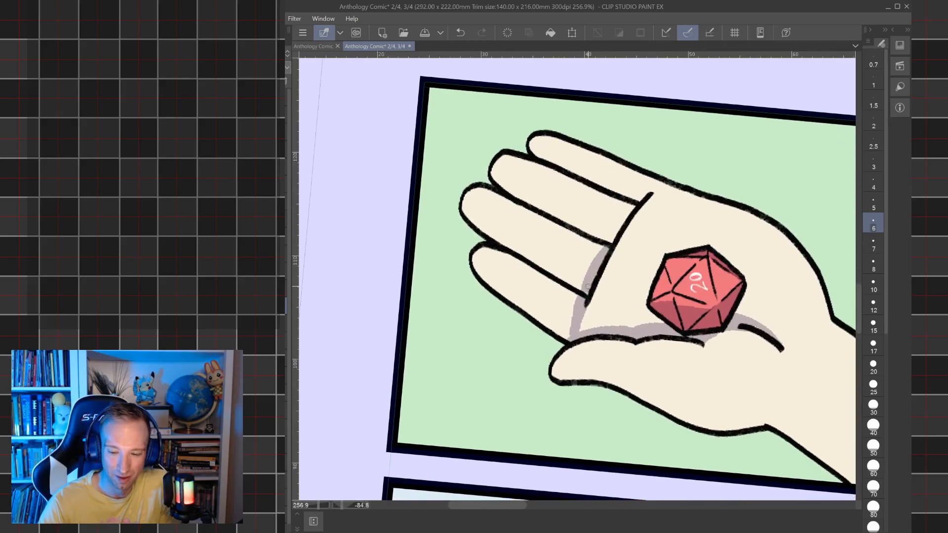
{"action": "mouse_move", "coordinate": [608, 246]}
{"action": "left_mouse_down"}
{"action": "mouse_move", "coordinate": [623, 212]}
{"action": "mouse_move", "coordinate": [613, 240]}
{"action": "mouse_move", "coordinate": [662, 183]}
{"action": "mouse_move", "coordinate": [636, 182]}
{"action": "left_mouse_up"}
{"action": "left_click_drag", "start_coordinate": [674, 287], "coordinate": [725, 255]}
{"action": "left_click_drag", "start_coordinate": [599, 225], "coordinate": [610, 270]}
{"action": "key", "text": "ctrl+z"}
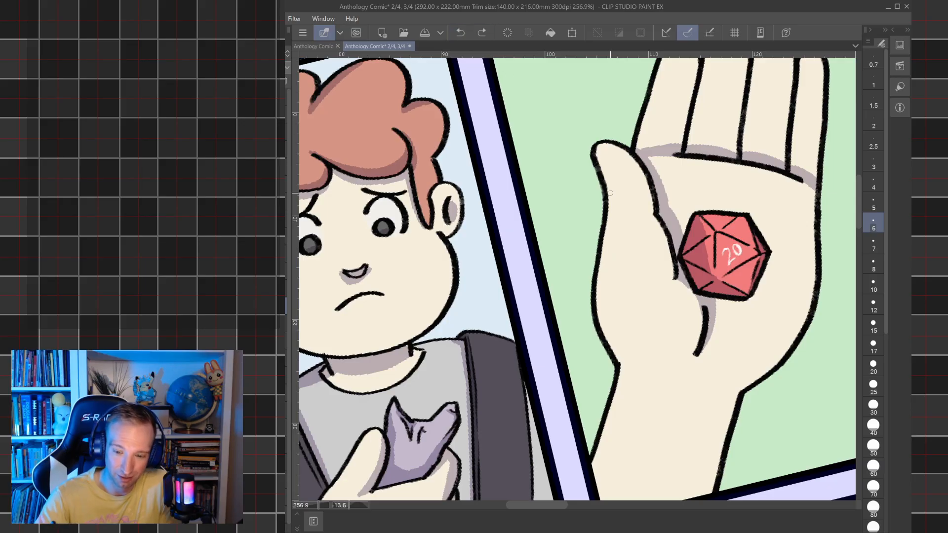
- Outline and fill a shadow along the outer side of the thumb base and down the wrist of the open hand
{"action": "mouse_move", "coordinate": [606, 217]}
{"action": "left_mouse_down"}
{"action": "mouse_move", "coordinate": [632, 287]}
{"action": "mouse_move", "coordinate": [624, 377]}
{"action": "left_mouse_up"}
{"action": "left_click_drag", "start_coordinate": [597, 483], "coordinate": [628, 368]}
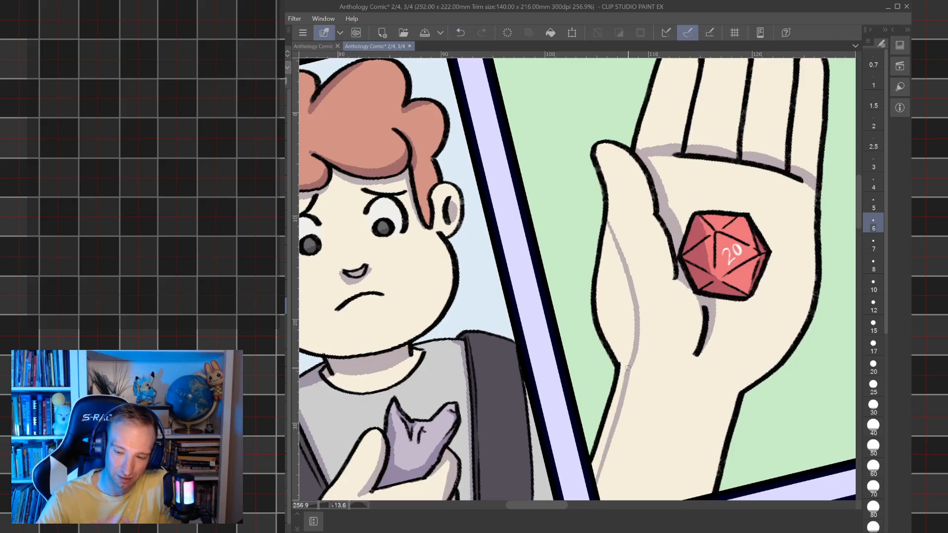
{"action": "key", "text": "g"}
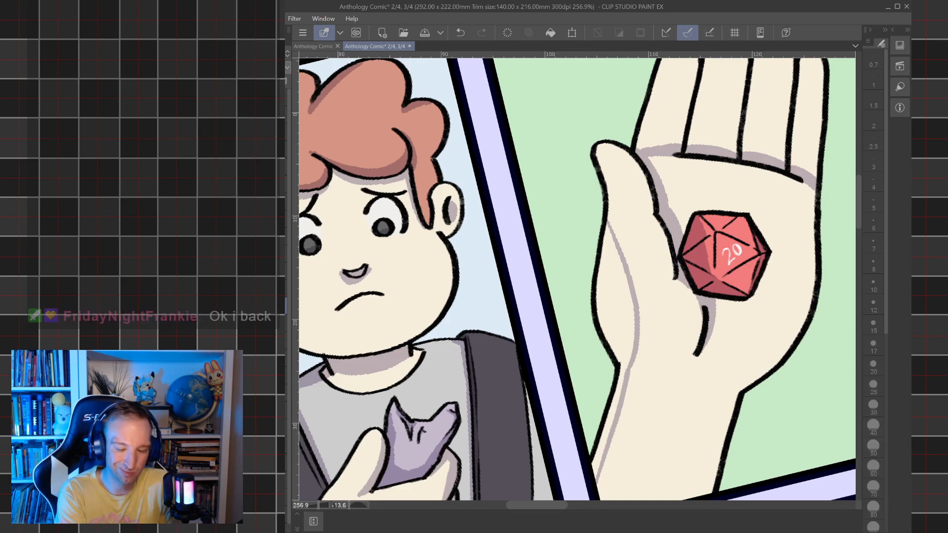
{"action": "left_click", "coordinate": [626, 308]}
{"action": "left_click_drag", "start_coordinate": [715, 334], "coordinate": [648, 371]}
{"action": "scroll", "coordinate": [728, 315], "scroll_direction": "down", "scroll_amount": 1}
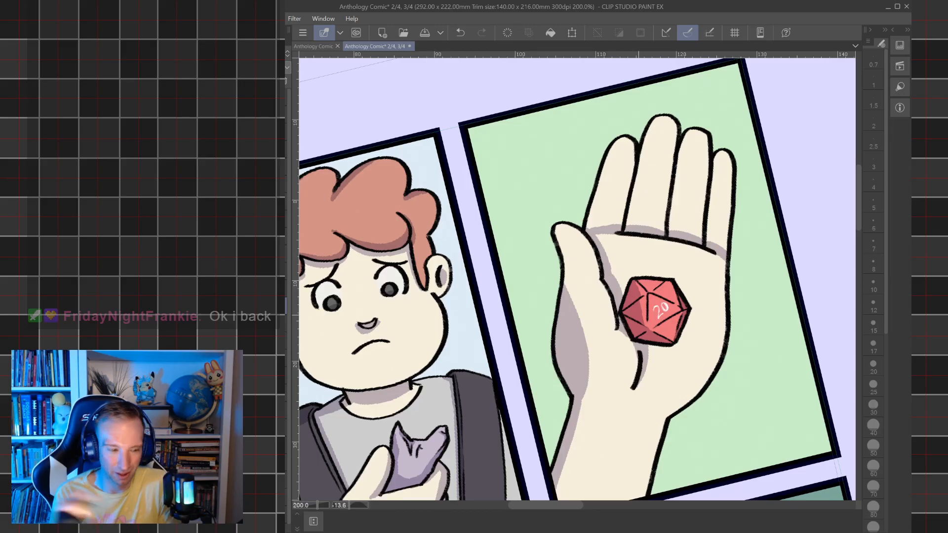
- Shade the fingers along the lines separating them, including the base of the ring finger, and shade the outer edge of the palm
{"action": "key", "text": "b"}
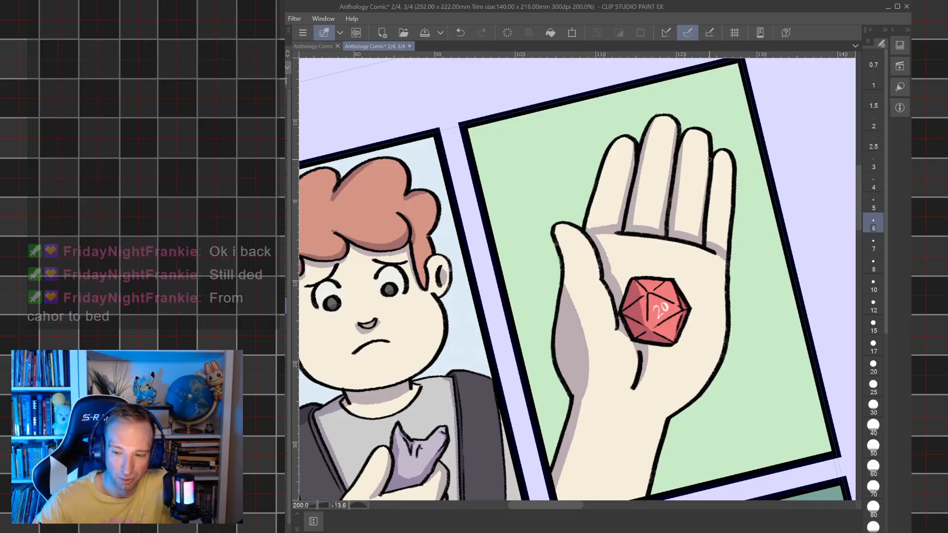
{"action": "left_click_drag", "start_coordinate": [709, 221], "coordinate": [713, 157]}
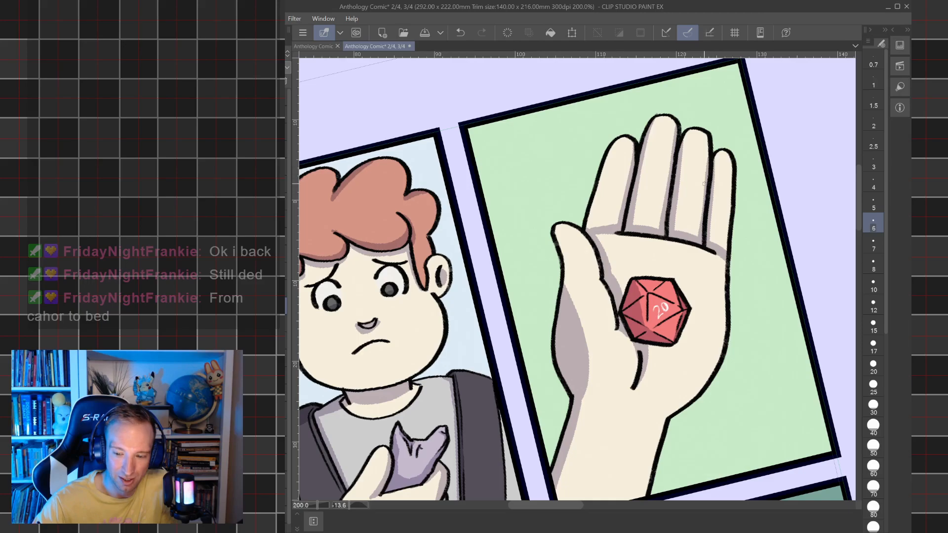
{"action": "mouse_move", "coordinate": [698, 235]}
{"action": "left_mouse_down"}
{"action": "mouse_move", "coordinate": [705, 197]}
{"action": "mouse_move", "coordinate": [696, 240]}
{"action": "mouse_move", "coordinate": [713, 246]}
{"action": "left_mouse_up"}
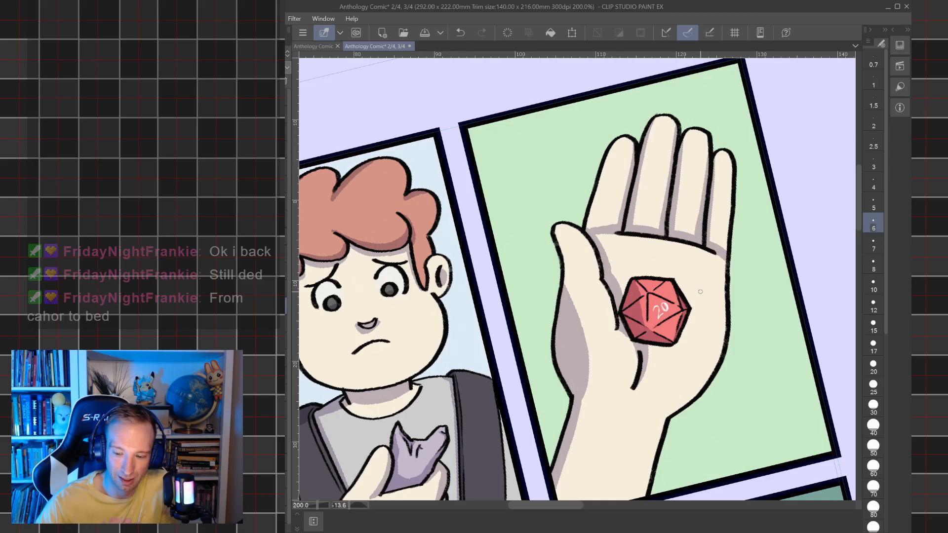
{"action": "mouse_move", "coordinate": [671, 417]}
{"action": "left_mouse_down"}
{"action": "mouse_move", "coordinate": [714, 363]}
{"action": "mouse_move", "coordinate": [727, 306]}
{"action": "left_mouse_up"}
{"action": "mouse_move", "coordinate": [723, 345]}
{"action": "left_mouse_down"}
{"action": "mouse_move", "coordinate": [694, 397]}
{"action": "mouse_move", "coordinate": [666, 417]}
{"action": "left_mouse_up"}
{"action": "scroll", "coordinate": [640, 473], "scroll_direction": "down", "scroll_amount": 3}
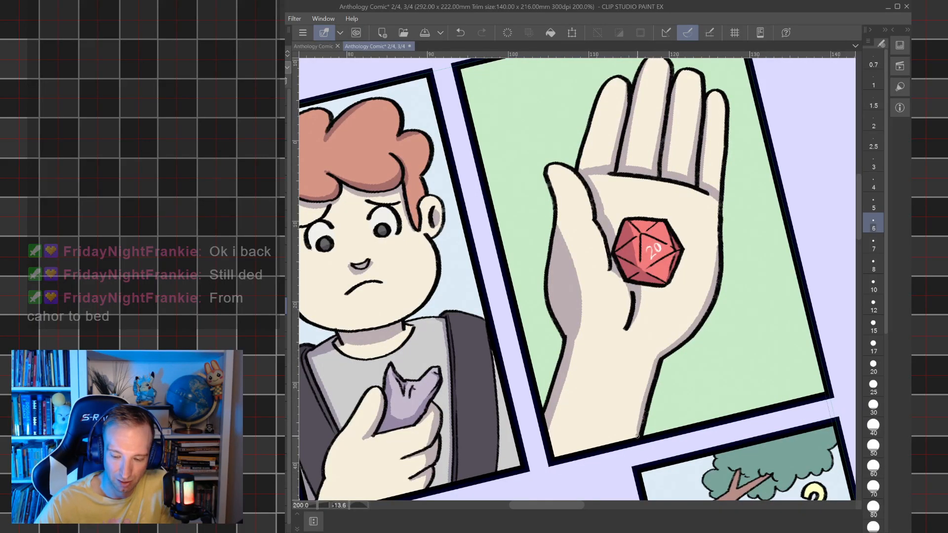
- Add a cast shadow on the palm around the die's lower and outer edges, undo the extra stroke, and touch up the finger shading
{"action": "mouse_move", "coordinate": [653, 294]}
{"action": "left_mouse_down"}
{"action": "mouse_move", "coordinate": [673, 285]}
{"action": "mouse_move", "coordinate": [683, 256]}
{"action": "mouse_move", "coordinate": [666, 287]}
{"action": "mouse_move", "coordinate": [641, 286]}
{"action": "left_mouse_up"}
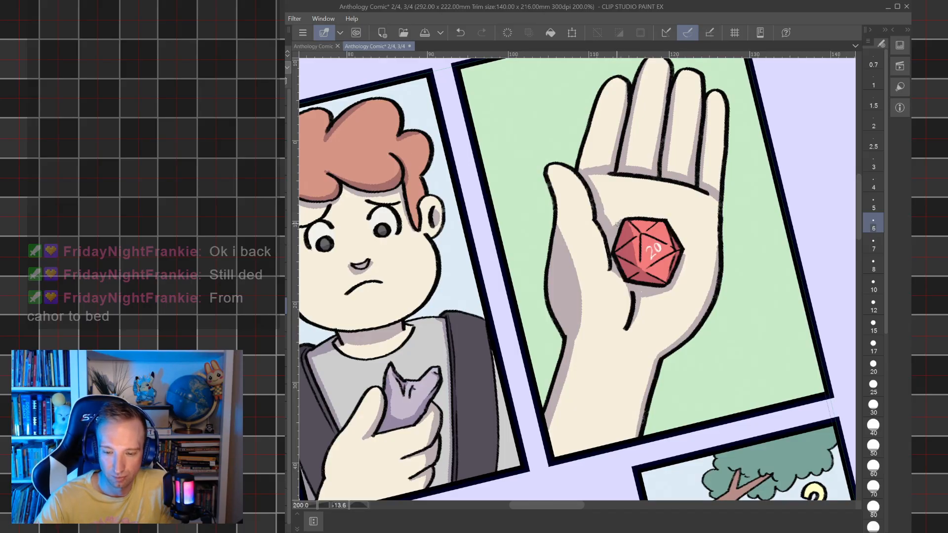
{"action": "mouse_move", "coordinate": [627, 217]}
{"action": "left_mouse_down"}
{"action": "mouse_move", "coordinate": [667, 220]}
{"action": "mouse_move", "coordinate": [686, 257]}
{"action": "left_mouse_up"}
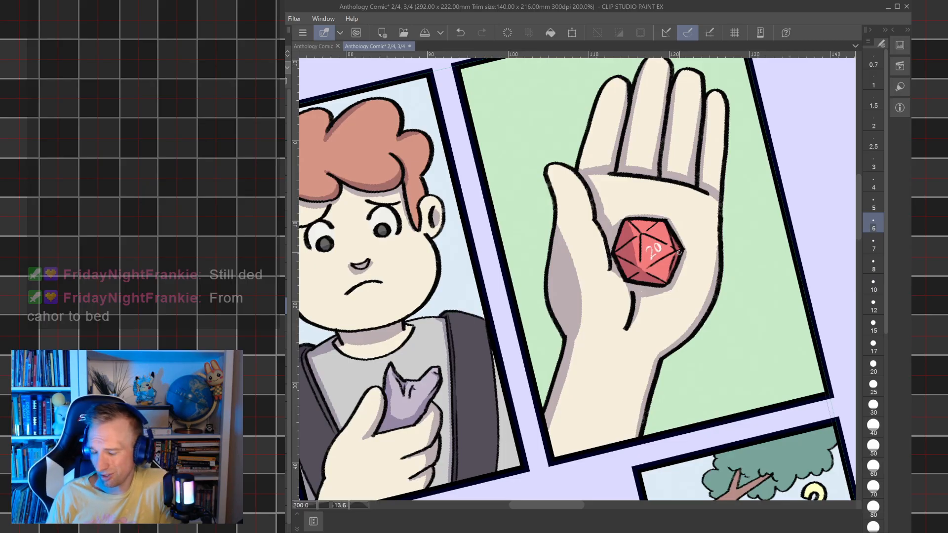
{"action": "scroll", "coordinate": [680, 253], "scroll_direction": "down", "scroll_amount": 3}
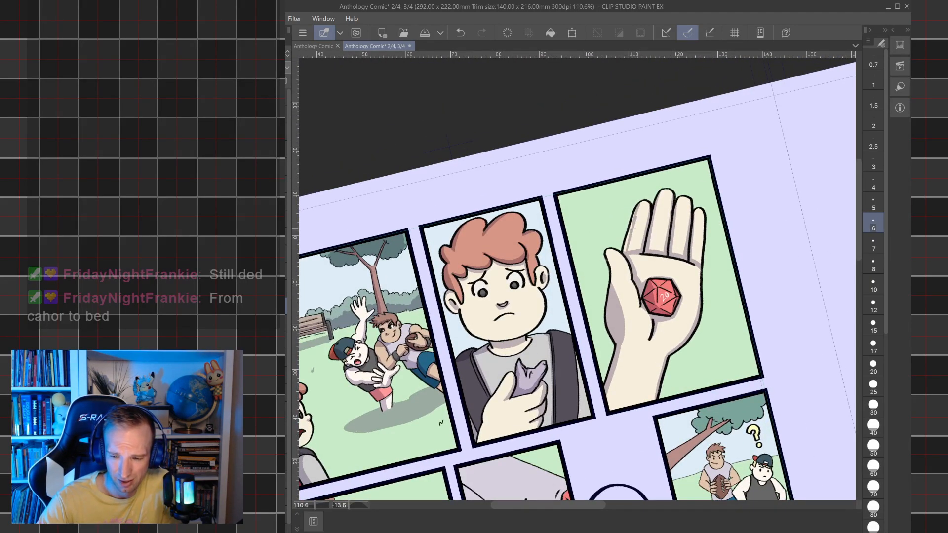
{"action": "key", "text": "ctrl+z"}
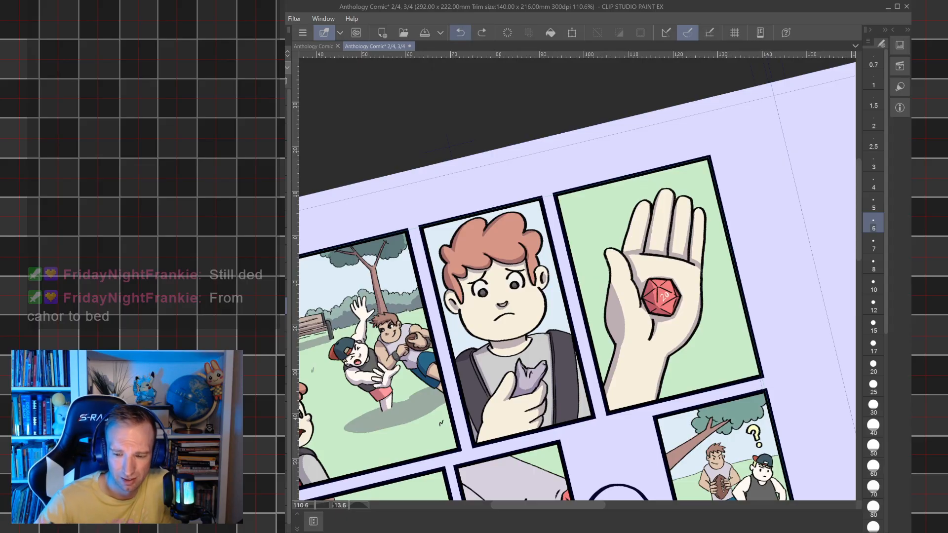
{"action": "left_click_drag", "start_coordinate": [626, 244], "coordinate": [640, 201]}
{"action": "mouse_move", "coordinate": [698, 262]}
{"action": "left_mouse_down"}
{"action": "mouse_move", "coordinate": [703, 214]}
{"action": "mouse_move", "coordinate": [701, 266]}
{"action": "left_mouse_up"}
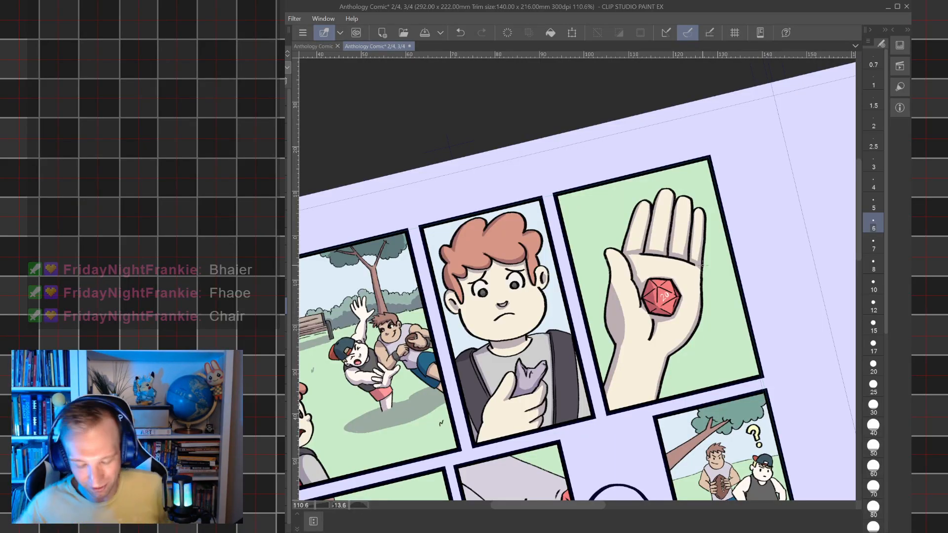
- Draw small grass marks on the green background in the lower-right and upper-left areas of the open-hand panel
{"action": "left_click_drag", "start_coordinate": [583, 395], "coordinate": [833, 72]}
{"action": "scroll", "coordinate": [603, 311], "scroll_direction": "up", "scroll_amount": 3}
{"action": "left_click_drag", "start_coordinate": [716, 138], "coordinate": [443, 438]}
{"action": "scroll", "coordinate": [494, 445], "scroll_direction": "down", "scroll_amount": 3}
{"action": "left_click_drag", "start_coordinate": [699, 242], "coordinate": [662, 267]}
{"action": "scroll", "coordinate": [694, 276], "scroll_direction": "up", "scroll_amount": 1}
{"action": "key", "text": "ctrl+z"}
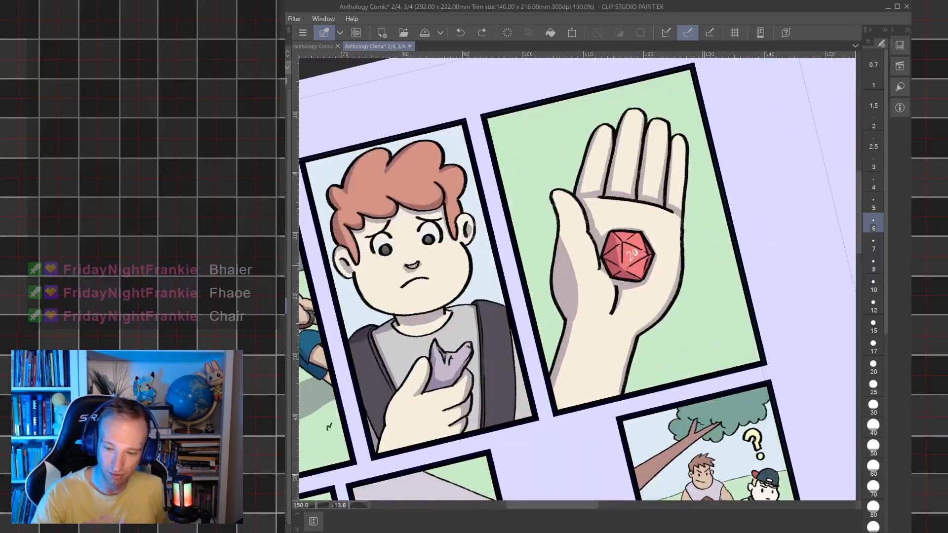
{"action": "left_click_drag", "start_coordinate": [711, 342], "coordinate": [719, 333]}
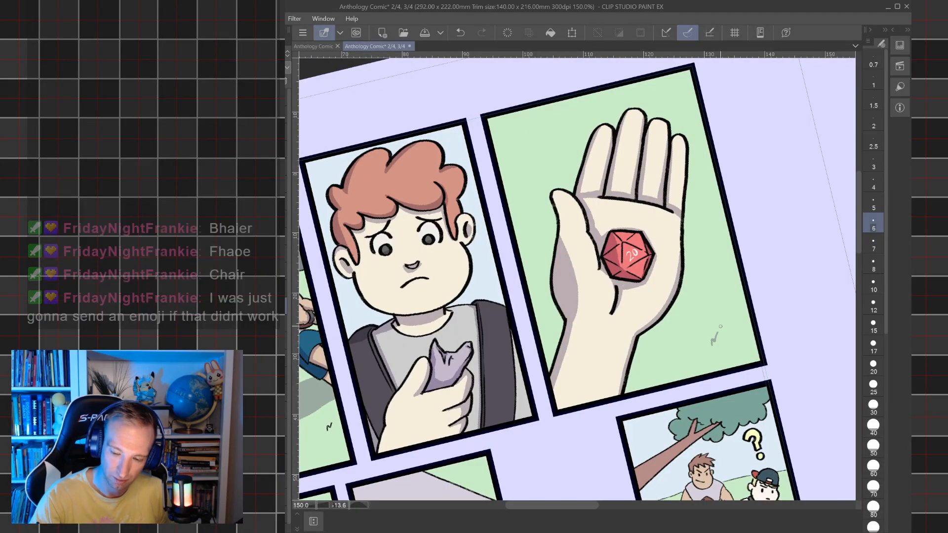
{"action": "left_click_drag", "start_coordinate": [517, 169], "coordinate": [526, 156]}
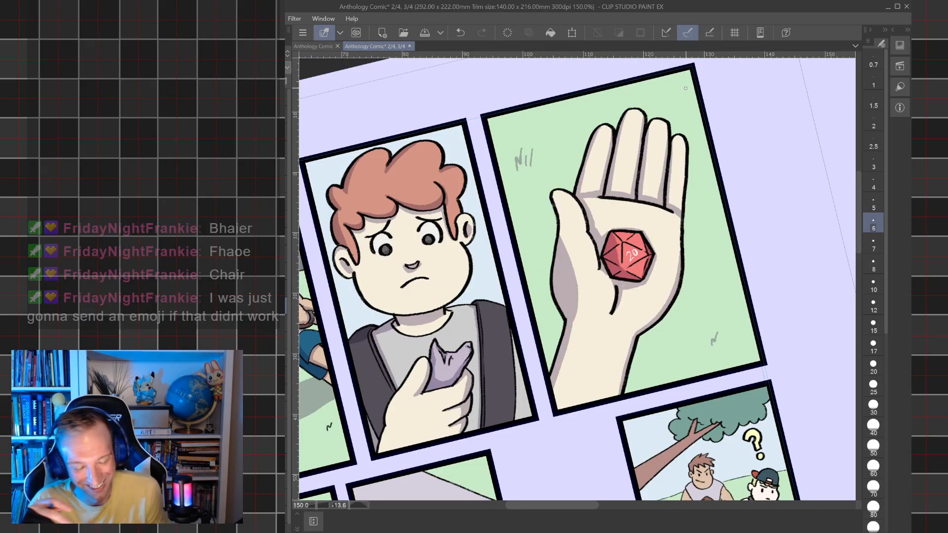
- Shade the left side of the crouching boy's red curls in the die-rolling panel with the size 6 brush
{"action": "scroll", "coordinate": [603, 347], "scroll_direction": "down", "scroll_amount": 2}
{"action": "left_click_drag", "start_coordinate": [602, 348], "coordinate": [817, 153]}
{"action": "left_click_drag", "start_coordinate": [649, 335], "coordinate": [615, 168]}
{"action": "scroll", "coordinate": [623, 282], "scroll_direction": "up", "scroll_amount": 1}
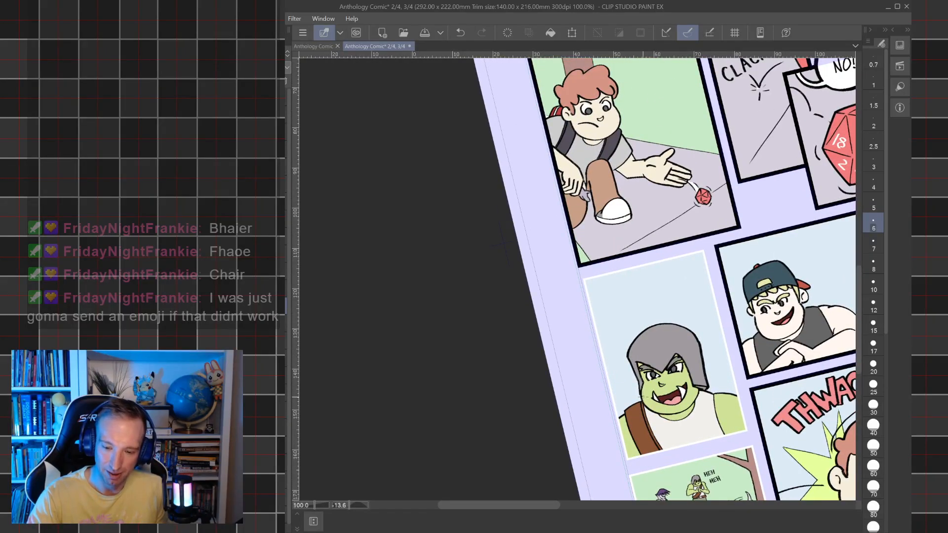
{"action": "scroll", "coordinate": [655, 193], "scroll_direction": "up", "scroll_amount": 3}
{"action": "left_click_drag", "start_coordinate": [627, 294], "coordinate": [679, 318]}
{"action": "scroll", "coordinate": [662, 310], "scroll_direction": "down", "scroll_amount": 1}
{"action": "key", "text": "ctrl+z"}
{"action": "left_click_drag", "start_coordinate": [650, 147], "coordinate": [678, 368]}
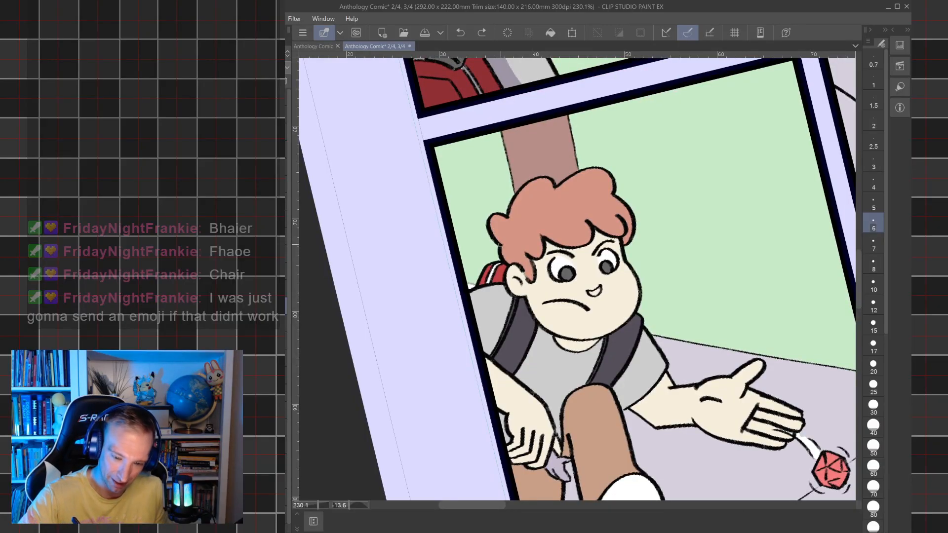
{"action": "left_click_drag", "start_coordinate": [489, 226], "coordinate": [521, 264]}
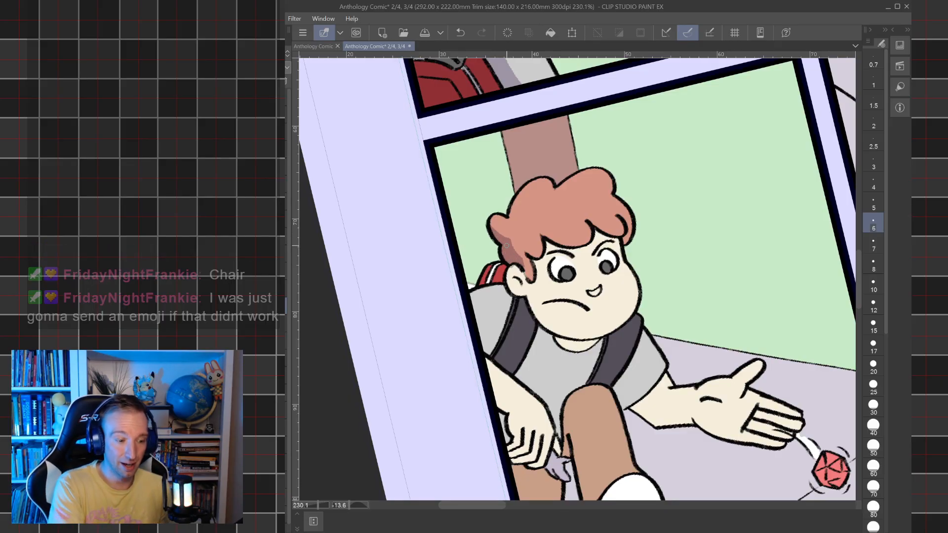
{"action": "key", "text": "bracketright"}
{"action": "key", "text": "bracketright"}
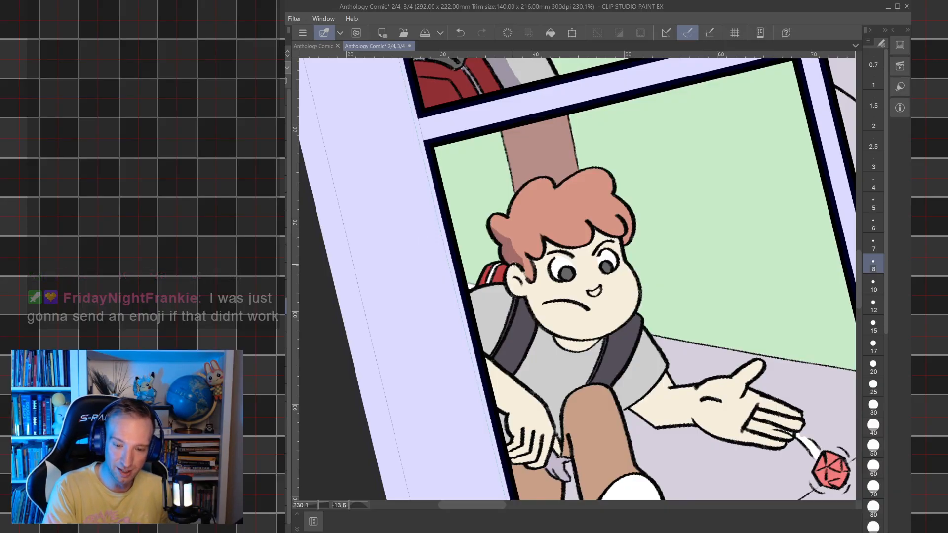
{"action": "key", "text": "bracketleft"}
{"action": "key", "text": "bracketleft"}
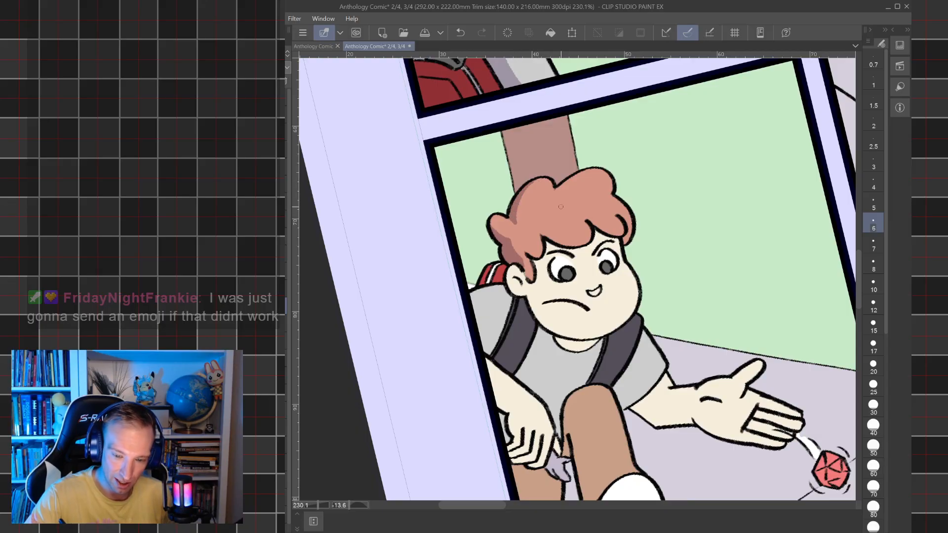
{"action": "left_click_drag", "start_coordinate": [556, 189], "coordinate": [582, 169]}
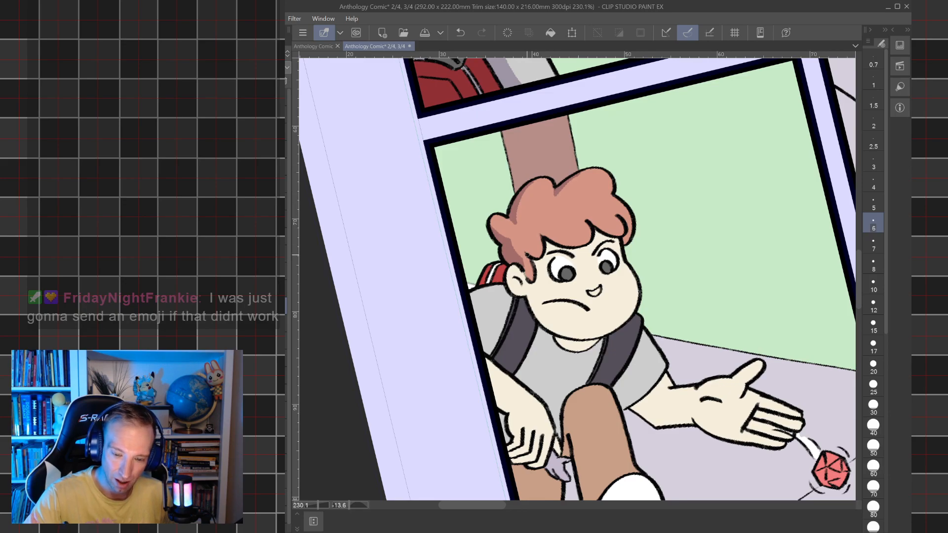
- Shade the lower edge of the boy's red fringe and the forehead directly beneath it
{"action": "left_click_drag", "start_coordinate": [543, 236], "coordinate": [591, 240]}
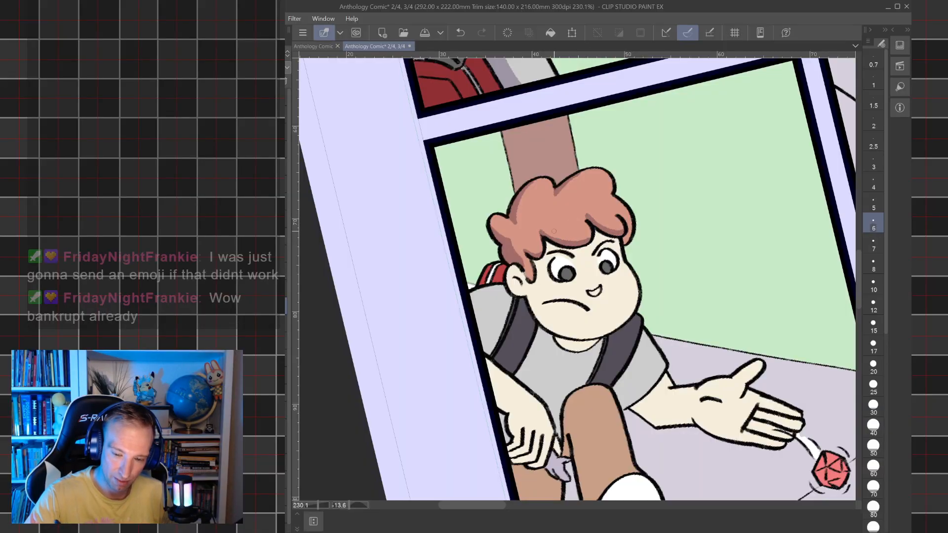
{"action": "mouse_move", "coordinate": [544, 246]}
{"action": "left_mouse_down"}
{"action": "mouse_move", "coordinate": [570, 250]}
{"action": "mouse_move", "coordinate": [591, 237]}
{"action": "left_mouse_up"}
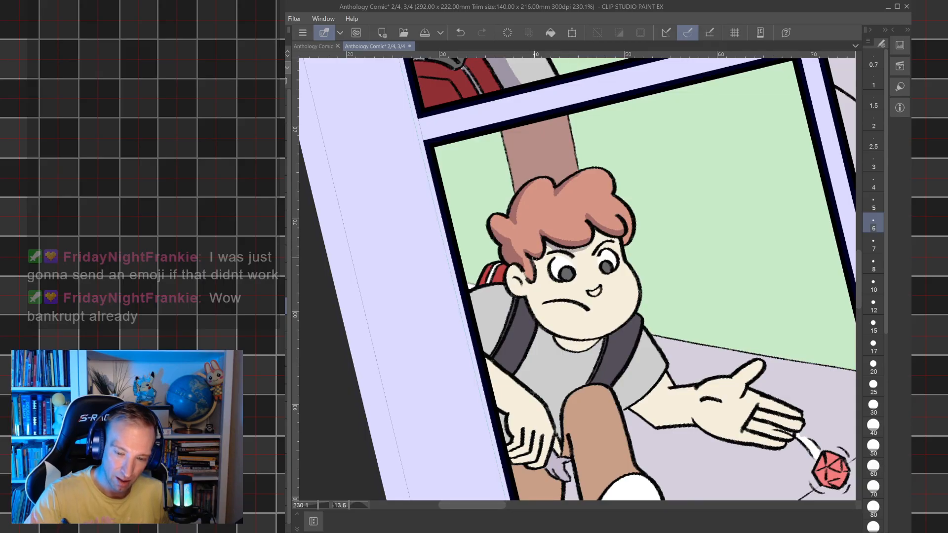
{"action": "left_click_drag", "start_coordinate": [529, 258], "coordinate": [548, 254]}
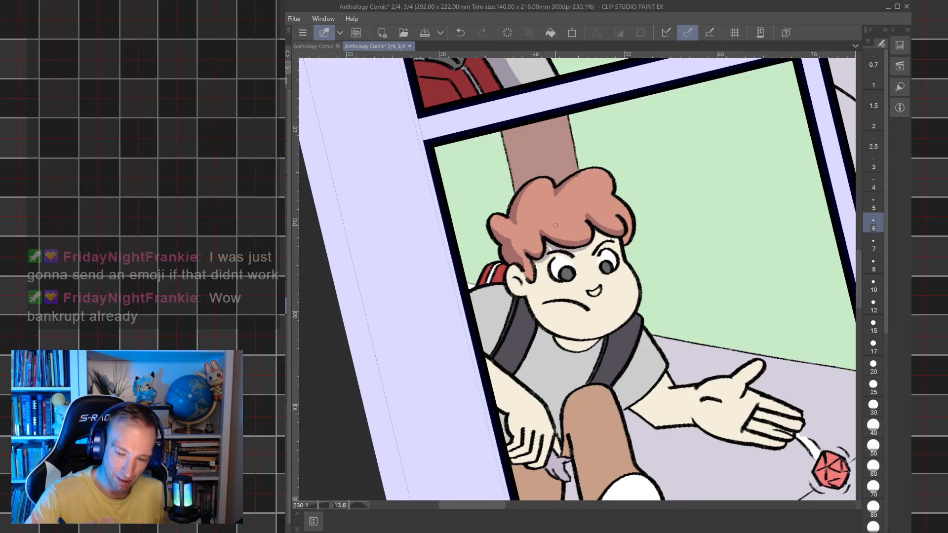
{"action": "left_click_drag", "start_coordinate": [592, 230], "coordinate": [621, 240]}
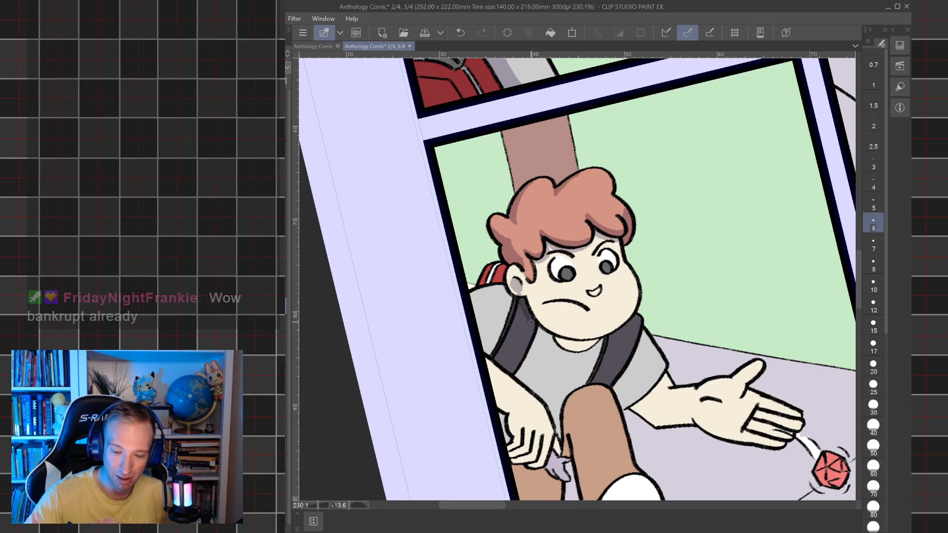
- Shade around the boy's nose and along the left side of his jaw and chin, rotating the canvas as needed
{"action": "left_click", "coordinate": [460, 33]}
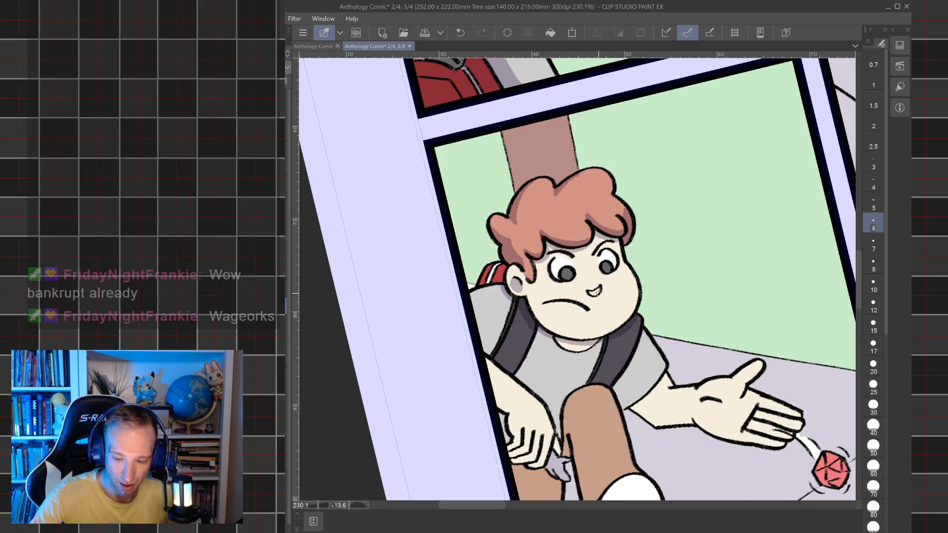
{"action": "left_click_drag", "start_coordinate": [587, 293], "coordinate": [591, 294]}
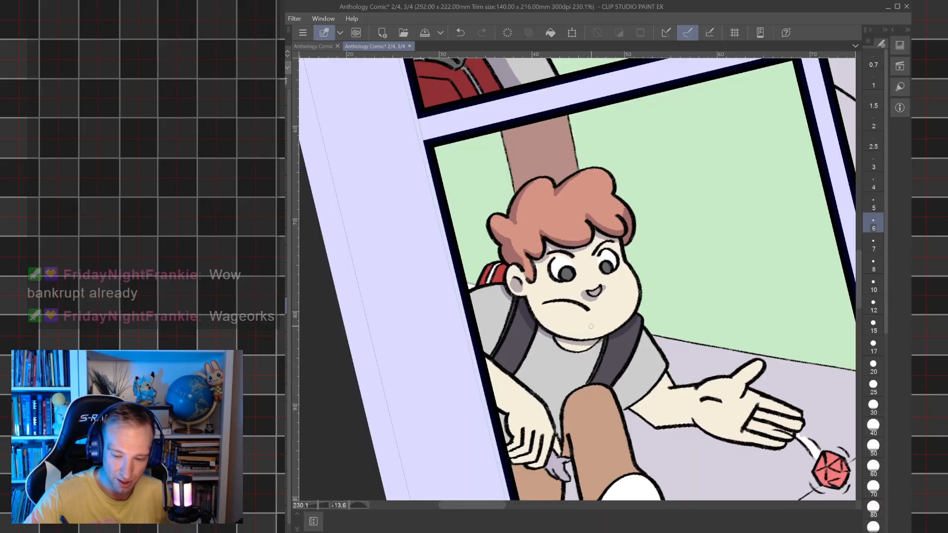
{"action": "mouse_move", "coordinate": [606, 321]}
{"action": "left_mouse_down"}
{"action": "mouse_move", "coordinate": [550, 322]}
{"action": "mouse_move", "coordinate": [591, 302]}
{"action": "mouse_move", "coordinate": [584, 271]}
{"action": "mouse_move", "coordinate": [599, 222]}
{"action": "mouse_move", "coordinate": [579, 267]}
{"action": "mouse_move", "coordinate": [583, 254]}
{"action": "left_mouse_up"}
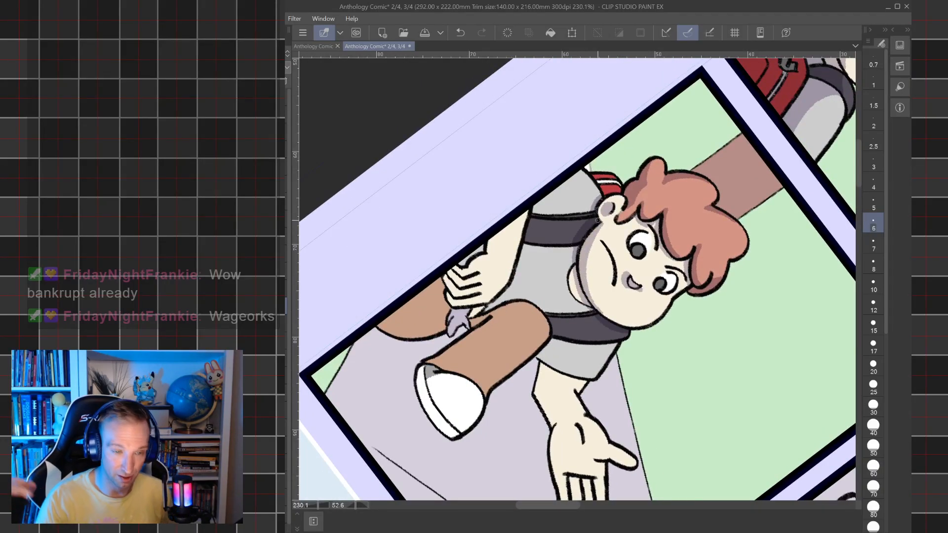
{"action": "mouse_move", "coordinate": [598, 220]}
{"action": "left_mouse_down"}
{"action": "mouse_move", "coordinate": [583, 306]}
{"action": "mouse_move", "coordinate": [603, 255]}
{"action": "left_mouse_up"}
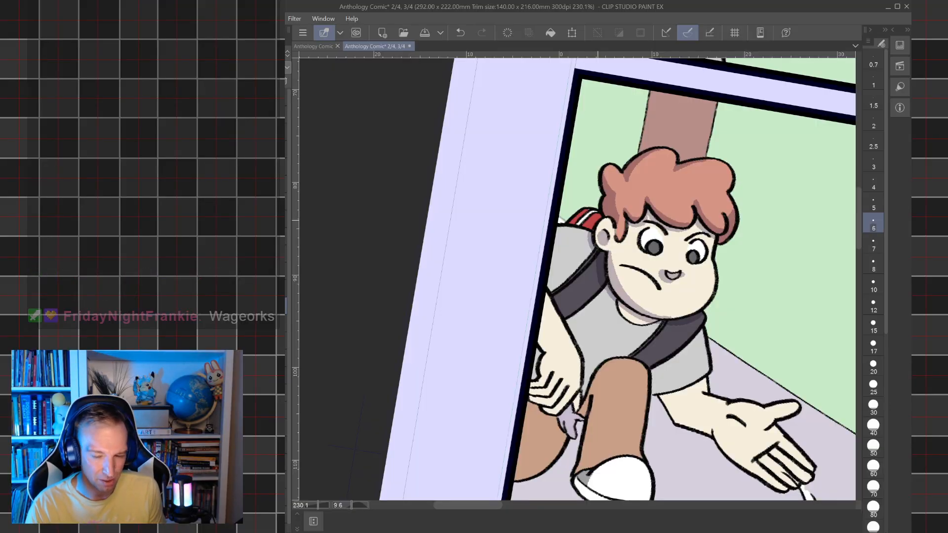
- Shade the red backpack behind the boy's shoulder and the grey shirt shoulder beside it, rotating the canvas as needed
{"action": "left_click_drag", "start_coordinate": [598, 220], "coordinate": [621, 227]}
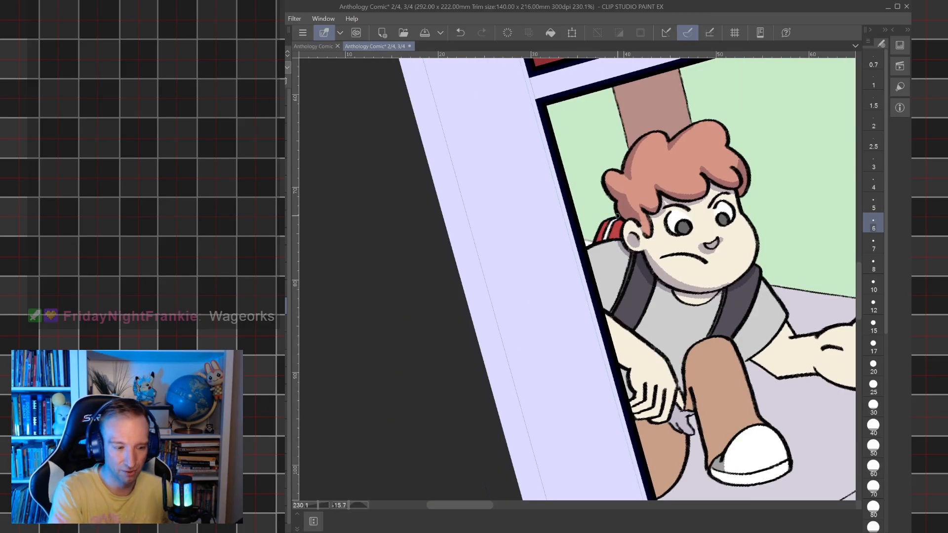
{"action": "key", "text": "space"}
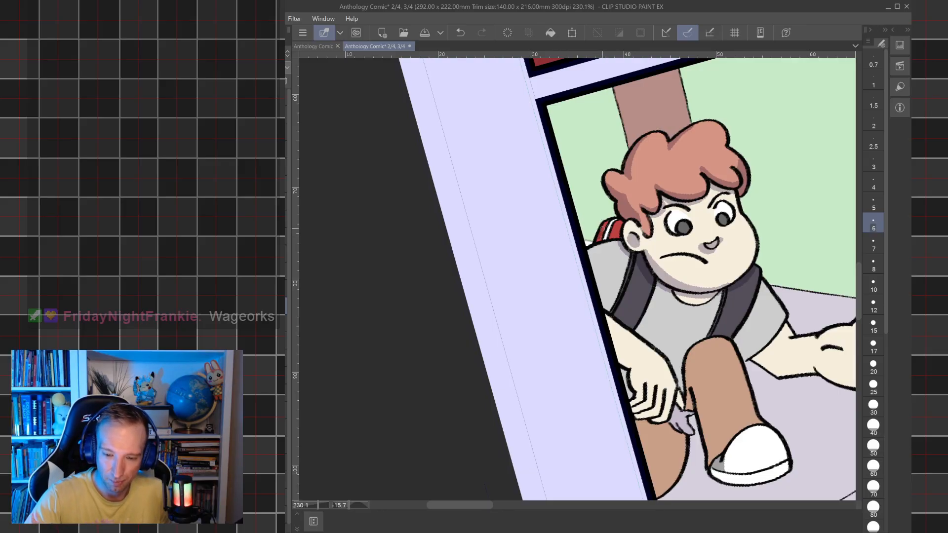
{"action": "left_click_drag", "start_coordinate": [617, 232], "coordinate": [601, 239]}
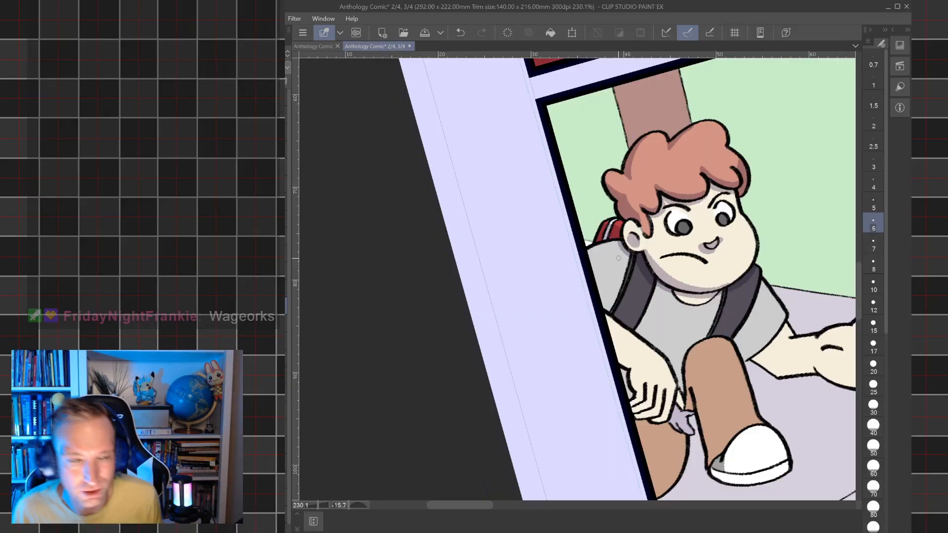
{"action": "mouse_move", "coordinate": [619, 258]}
{"action": "left_mouse_down"}
{"action": "mouse_move", "coordinate": [622, 290]}
{"action": "mouse_move", "coordinate": [631, 269]}
{"action": "left_mouse_up"}
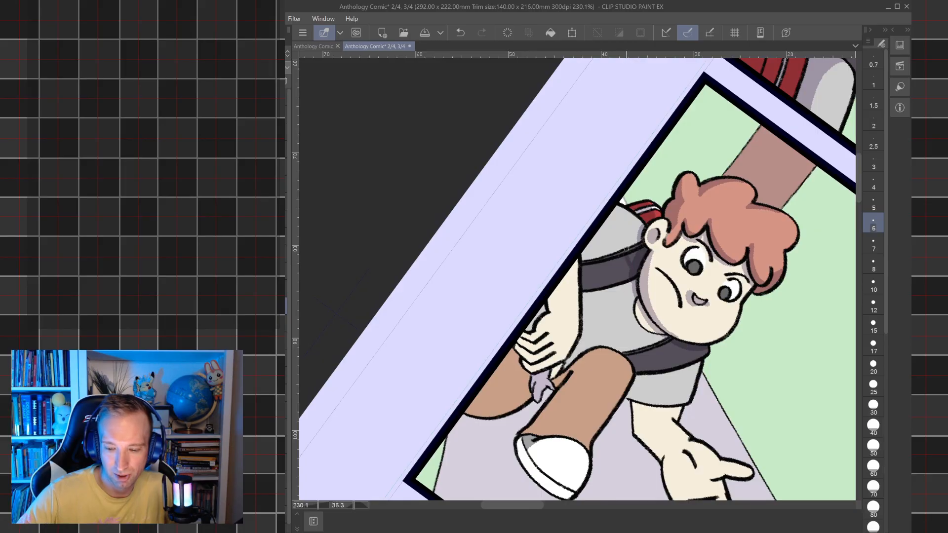
{"action": "left_click_drag", "start_coordinate": [628, 242], "coordinate": [626, 212]}
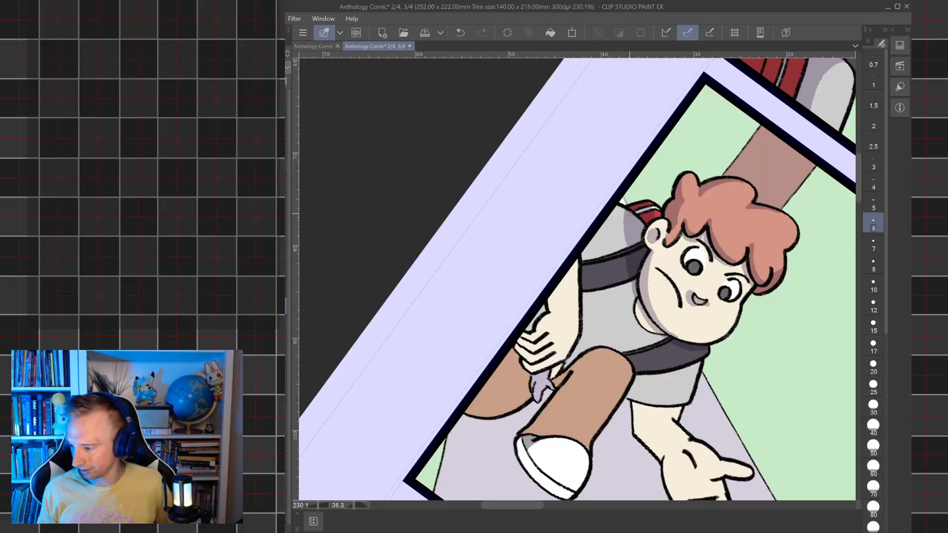
{"action": "key", "text": "minus"}
{"action": "key", "text": "minus"}
{"action": "key", "text": "minus"}
{"action": "key", "text": "minus"}
{"action": "key", "text": "minus"}
{"action": "key", "text": "minus"}
{"action": "key", "text": "minus"}
{"action": "key", "text": "minus"}
{"action": "key", "text": "minus"}
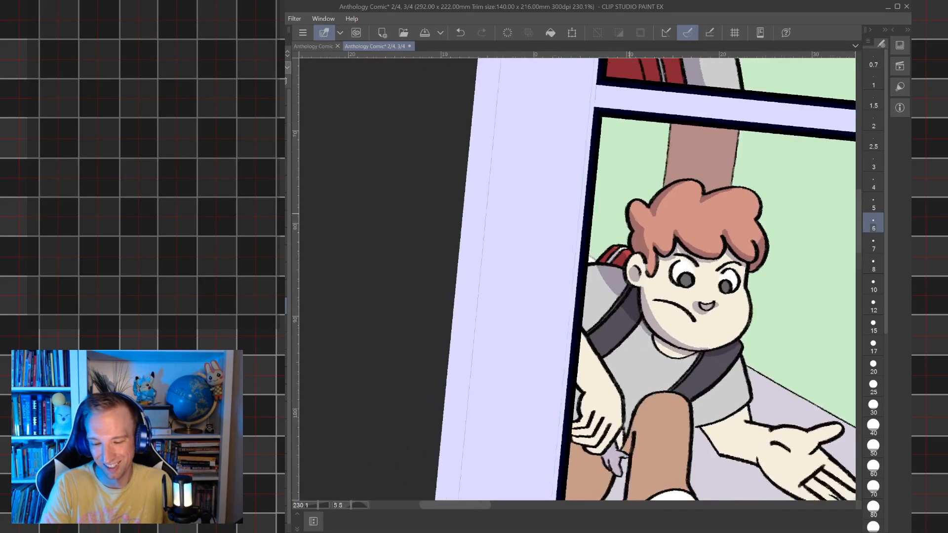
- Shade the crouching boy's backpack straps, his lowered hand and the small purple object it holds, rotating the canvas as needed
{"action": "key", "text": "minus"}
{"action": "key", "text": "minus"}
{"action": "key", "text": "minus"}
{"action": "key", "text": "minus"}
{"action": "key", "text": "minus"}
{"action": "key", "text": "minus"}
{"action": "key", "text": "minus"}
{"action": "key", "text": "minus"}
{"action": "key", "text": "minus"}
{"action": "key", "text": "minus"}
{"action": "key", "text": "minus"}
{"action": "key", "text": "minus"}
{"action": "key", "text": "minus"}
{"action": "key", "text": "minus"}
{"action": "key", "text": "minus"}
{"action": "key", "text": "minus"}
{"action": "key", "text": "minus"}
{"action": "key", "text": "minus"}
{"action": "key", "text": "minus"}
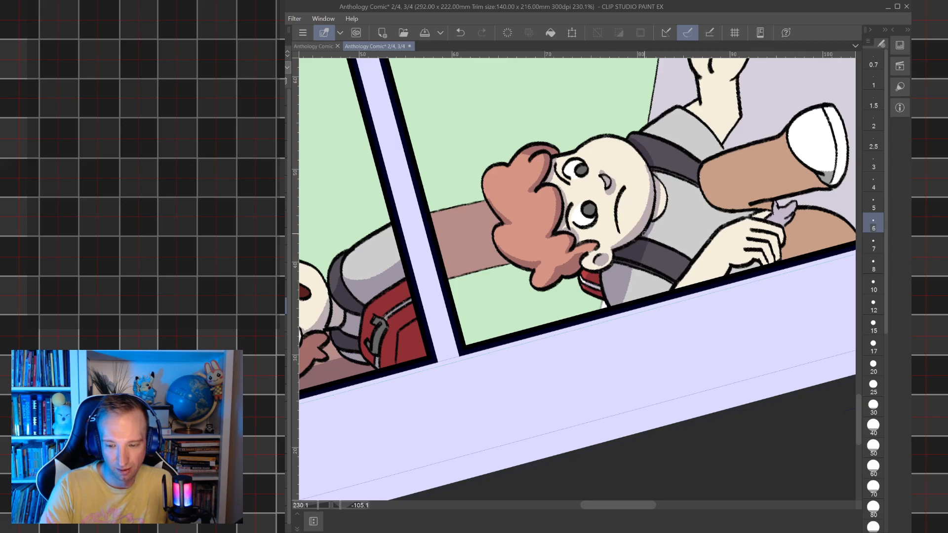
{"action": "left_click_drag", "start_coordinate": [645, 234], "coordinate": [566, 257]}
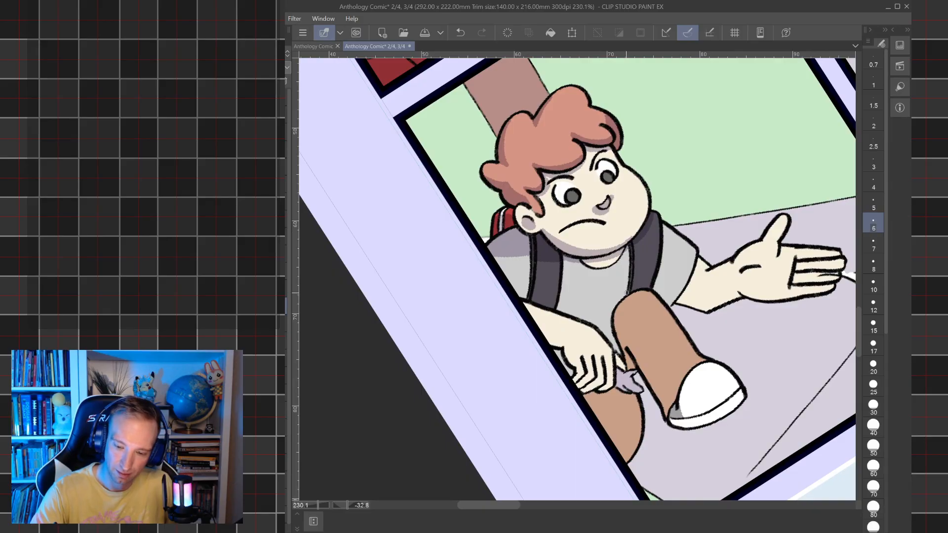
{"action": "left_click_drag", "start_coordinate": [526, 298], "coordinate": [531, 257]}
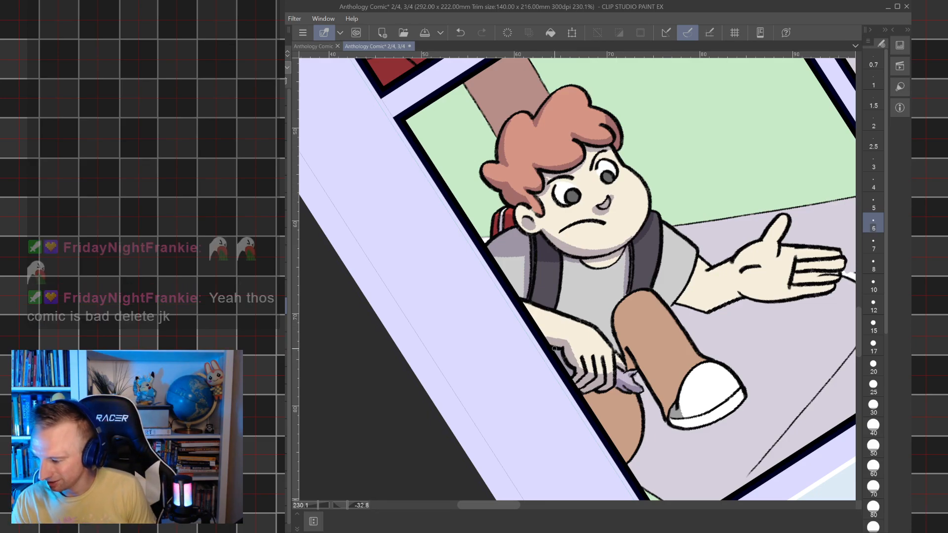
- Outline and fill shadows on the left side of the raised leg and its white shoe, and fill the other leg entirely with shadow
{"action": "key", "text": "ctrl+minus"}
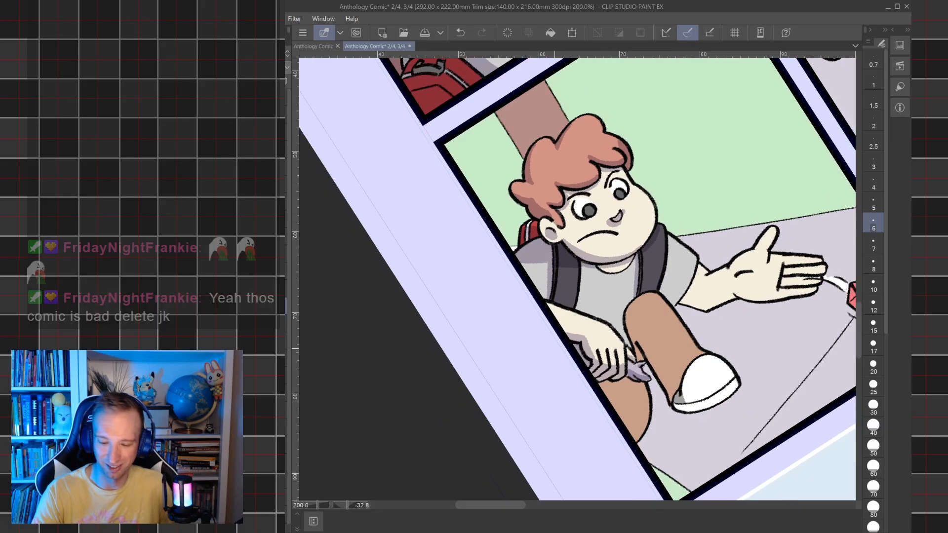
{"action": "key", "text": "ctrl+at"}
{"action": "scroll", "coordinate": [694, 339], "scroll_direction": "up", "scroll_amount": 3}
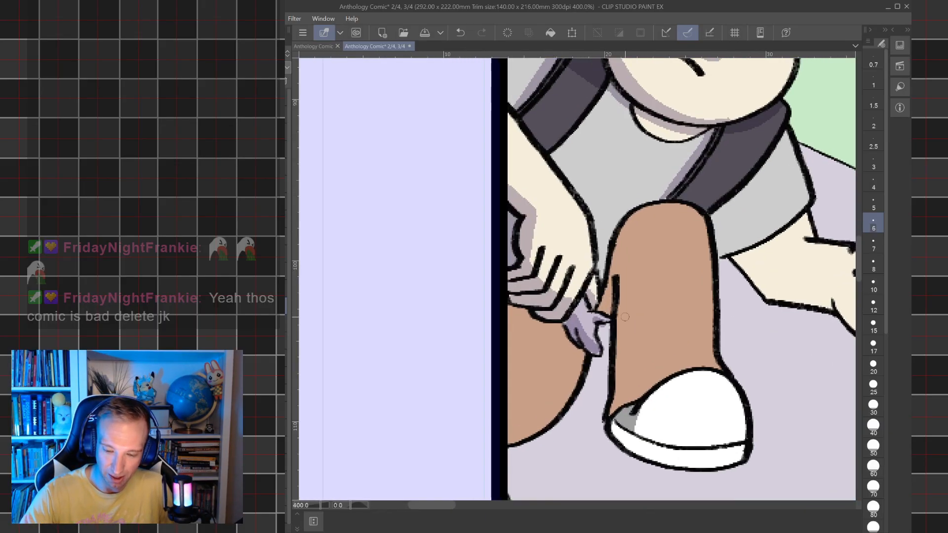
{"action": "mouse_move", "coordinate": [661, 379]}
{"action": "left_mouse_down"}
{"action": "mouse_move", "coordinate": [659, 280]}
{"action": "mouse_move", "coordinate": [644, 227]}
{"action": "mouse_move", "coordinate": [626, 217]}
{"action": "left_mouse_up"}
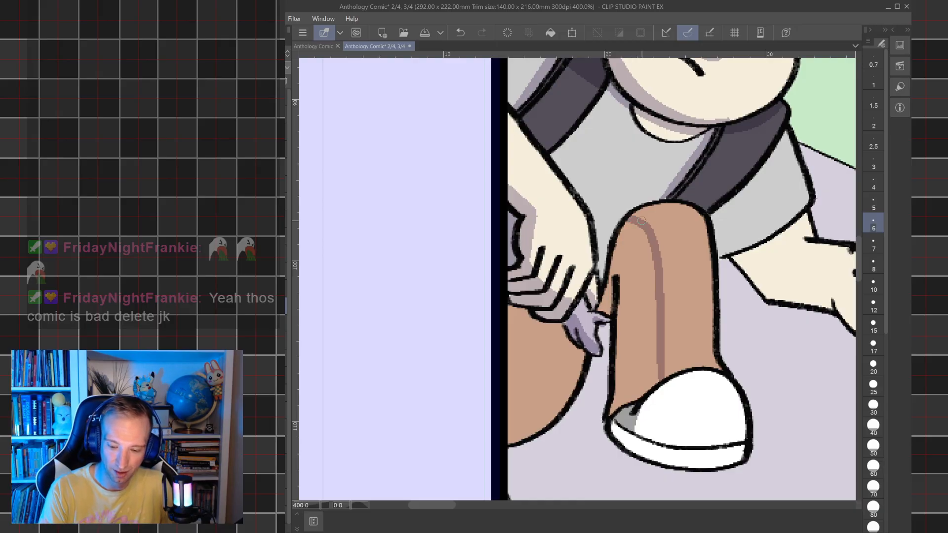
{"action": "left_click_drag", "start_coordinate": [648, 434], "coordinate": [674, 377]}
{"action": "left_click_drag", "start_coordinate": [648, 432], "coordinate": [675, 466]}
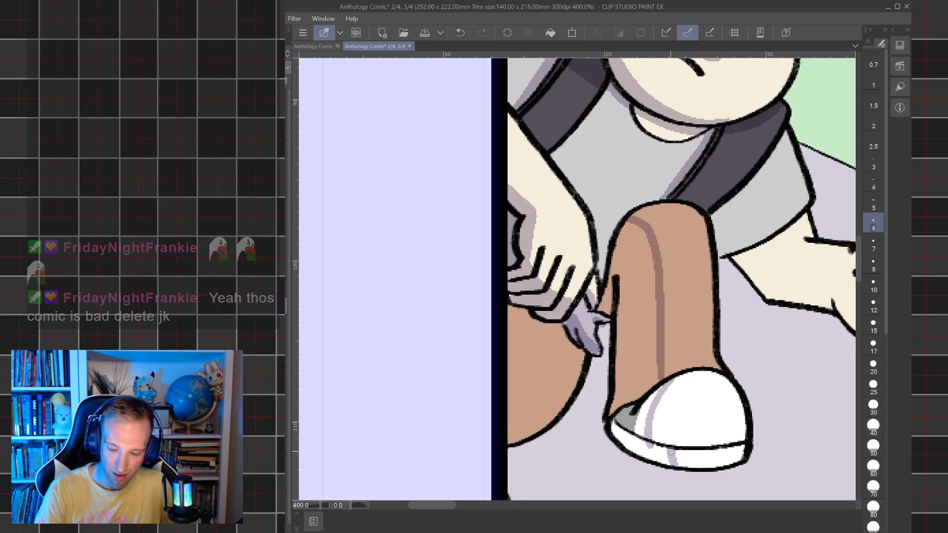
{"action": "key", "text": "g"}
{"action": "left_click", "coordinate": [642, 418]}
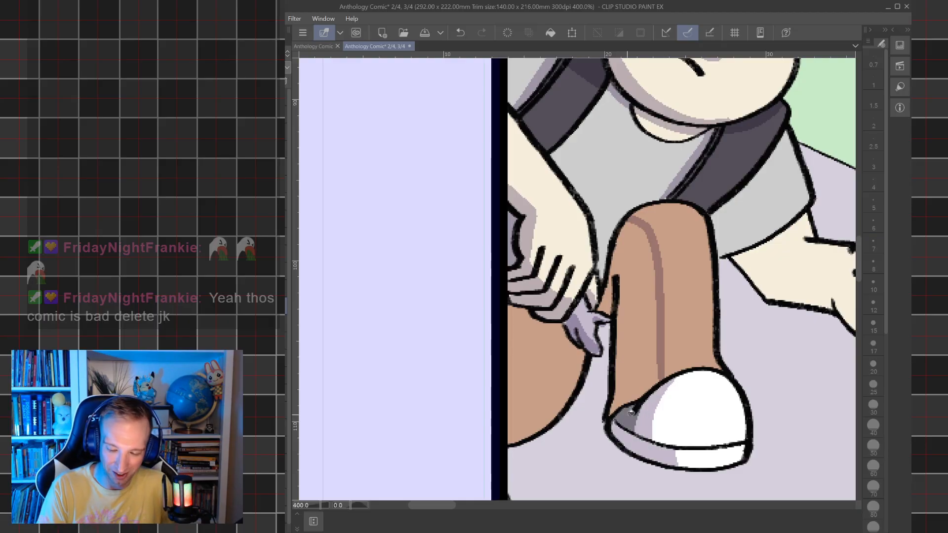
{"action": "left_click", "coordinate": [632, 375]}
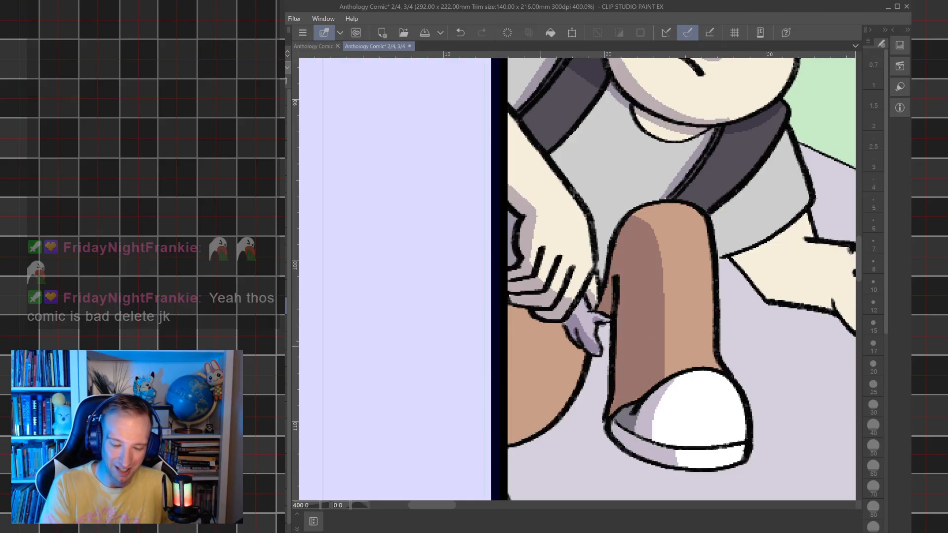
{"action": "left_click", "coordinate": [561, 363]}
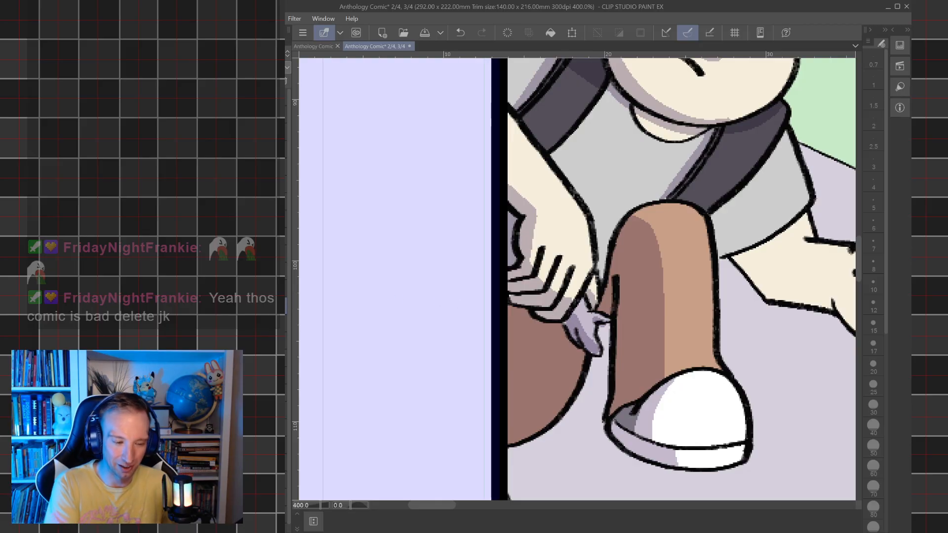
- Shade the grey shirt beside the raised knee, the inner part of the sleeve and the lower edge of the outstretched forearm
{"action": "key", "text": "p"}
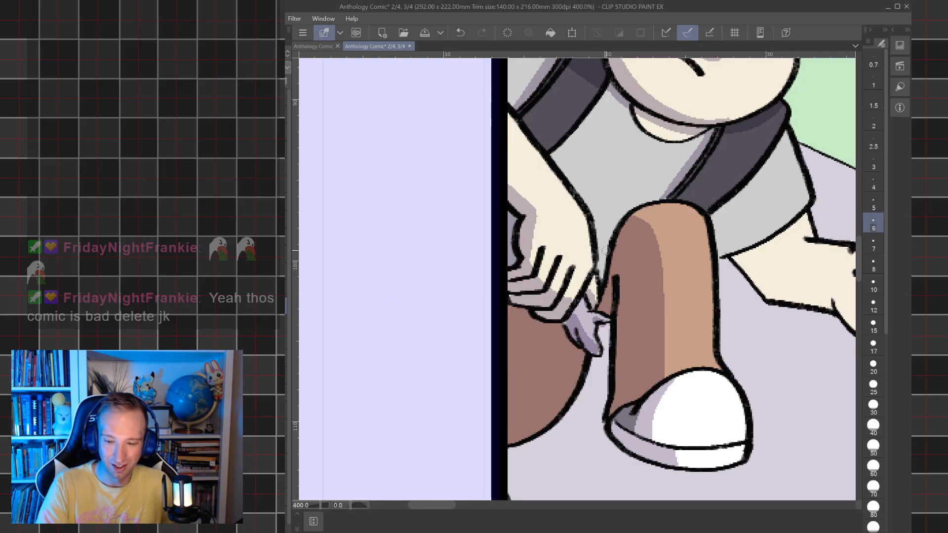
{"action": "mouse_move", "coordinate": [598, 233]}
{"action": "left_mouse_down"}
{"action": "mouse_move", "coordinate": [624, 219]}
{"action": "mouse_move", "coordinate": [608, 236]}
{"action": "mouse_move", "coordinate": [596, 226]}
{"action": "mouse_move", "coordinate": [640, 200]}
{"action": "left_mouse_up"}
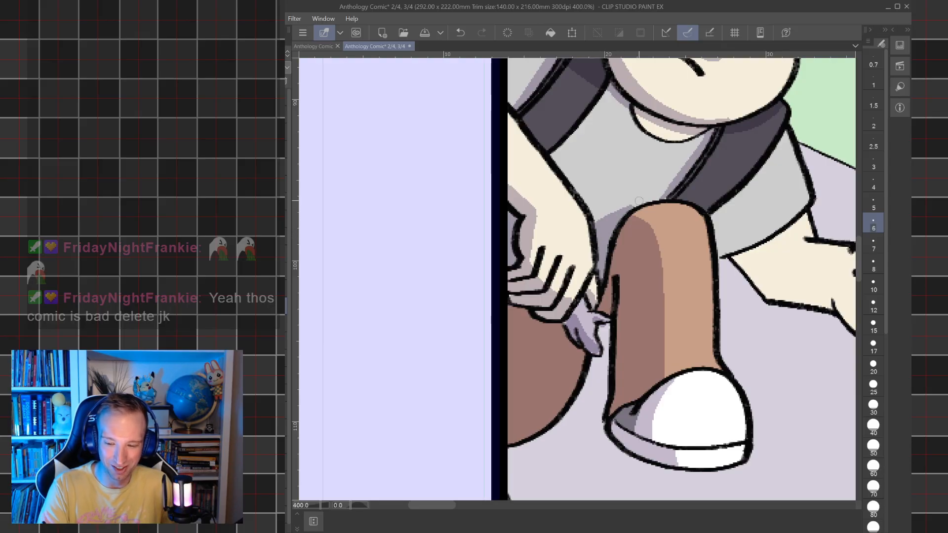
{"action": "left_click_drag", "start_coordinate": [700, 160], "coordinate": [621, 197]}
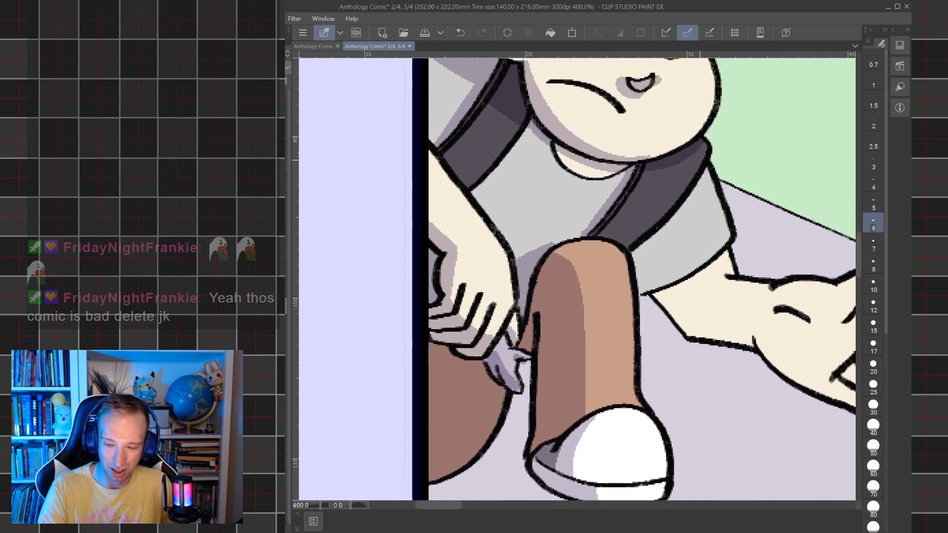
{"action": "mouse_move", "coordinate": [652, 240]}
{"action": "left_mouse_down"}
{"action": "mouse_move", "coordinate": [673, 283]}
{"action": "mouse_move", "coordinate": [669, 293]}
{"action": "left_mouse_up"}
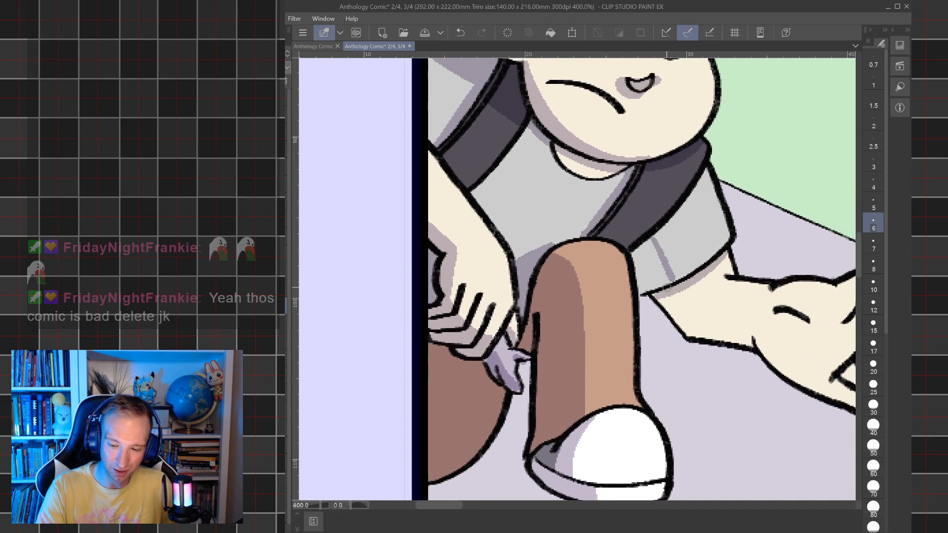
{"action": "mouse_move", "coordinate": [670, 278]}
{"action": "left_mouse_down"}
{"action": "mouse_move", "coordinate": [485, 267]}
{"action": "mouse_move", "coordinate": [505, 298]}
{"action": "mouse_move", "coordinate": [565, 309]}
{"action": "left_mouse_up"}
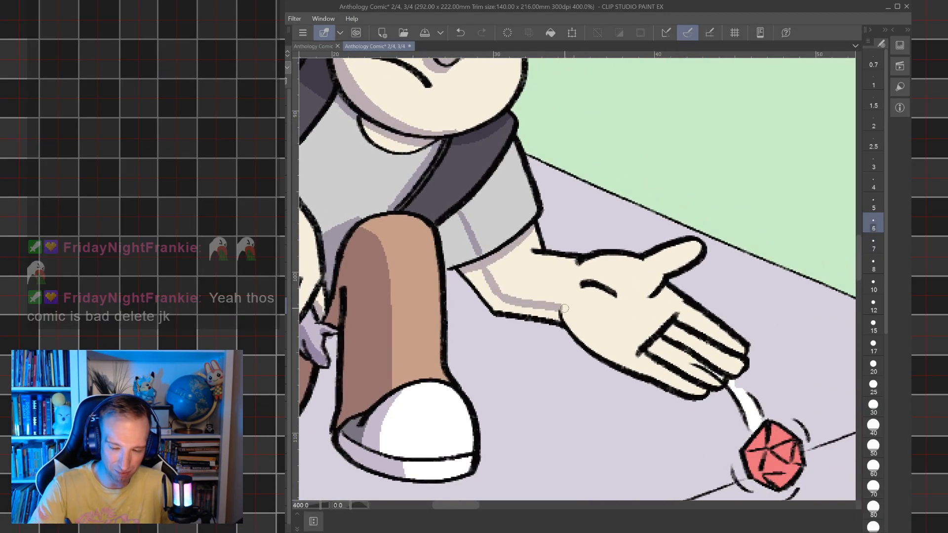
{"action": "mouse_move", "coordinate": [482, 269]}
{"action": "left_mouse_down"}
{"action": "mouse_move", "coordinate": [490, 289]}
{"action": "mouse_move", "coordinate": [480, 290]}
{"action": "left_mouse_up"}
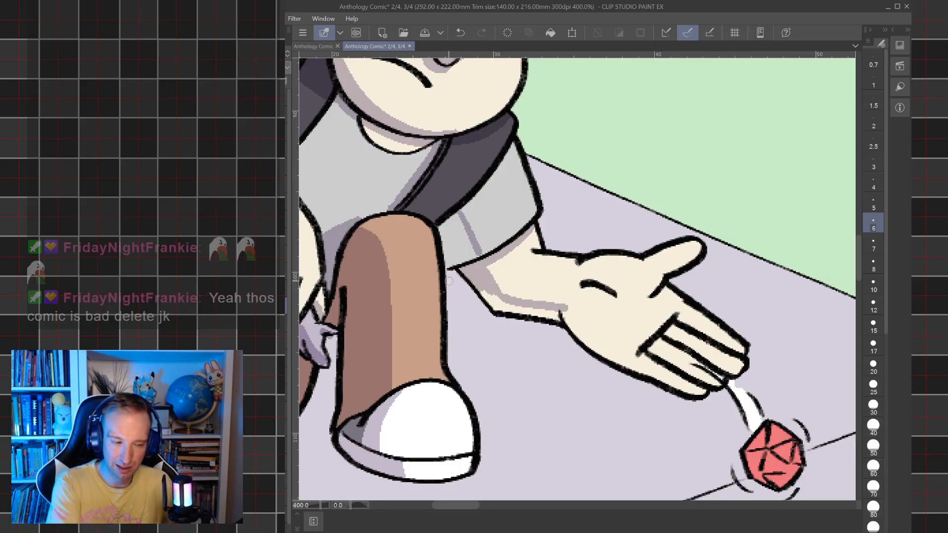
{"action": "key", "text": "g"}
{"action": "left_click", "coordinate": [459, 241]}
{"action": "left_click", "coordinate": [509, 304]}
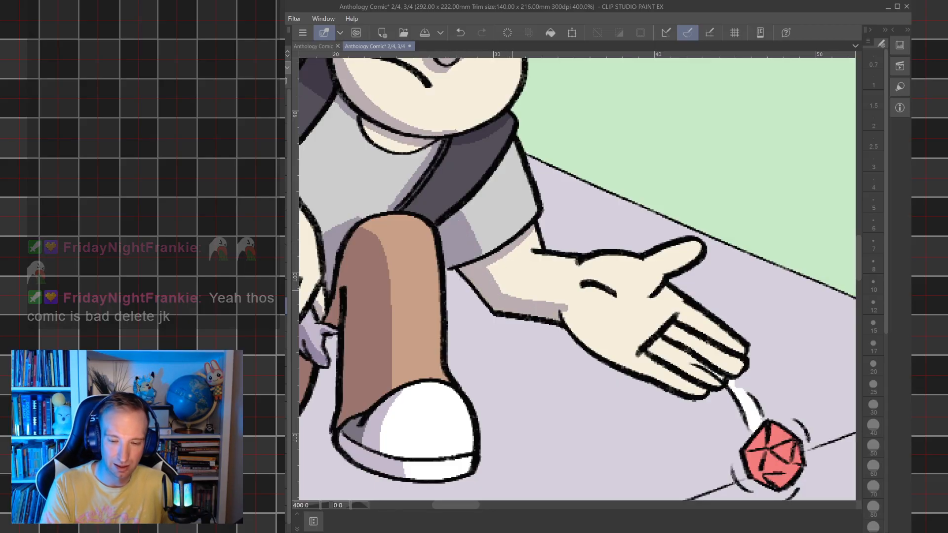
- Undo the last stroke and shade the outer edge of the open palm, the palm crease and the underside of the thumb
{"action": "key", "text": "p"}
{"action": "scroll", "coordinate": [642, 297], "scroll_direction": "down", "scroll_amount": 3}
{"action": "left_click_drag", "start_coordinate": [642, 296], "coordinate": [656, 319]}
{"action": "left_click_drag", "start_coordinate": [574, 188], "coordinate": [622, 190]}
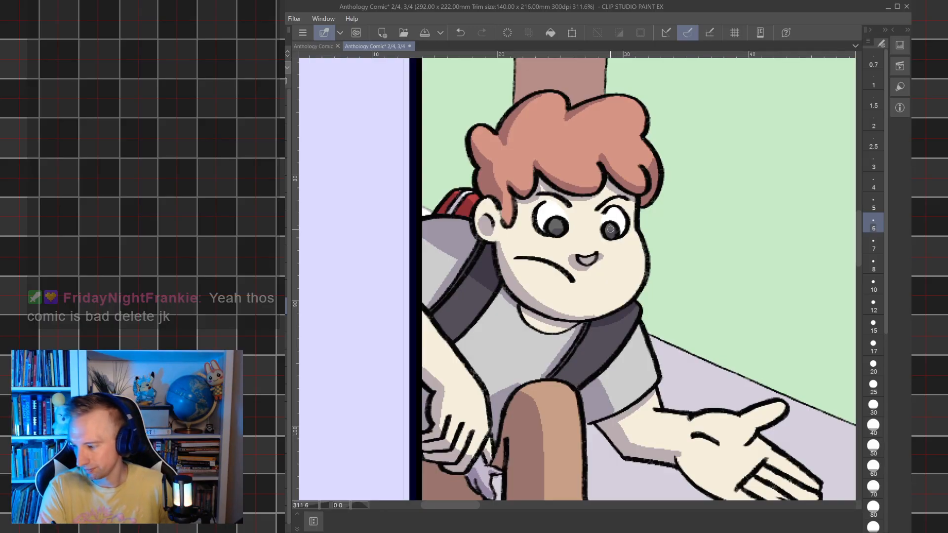
{"action": "scroll", "coordinate": [611, 229], "scroll_direction": "down", "scroll_amount": 3}
{"action": "left_click_drag", "start_coordinate": [611, 229], "coordinate": [567, 158]}
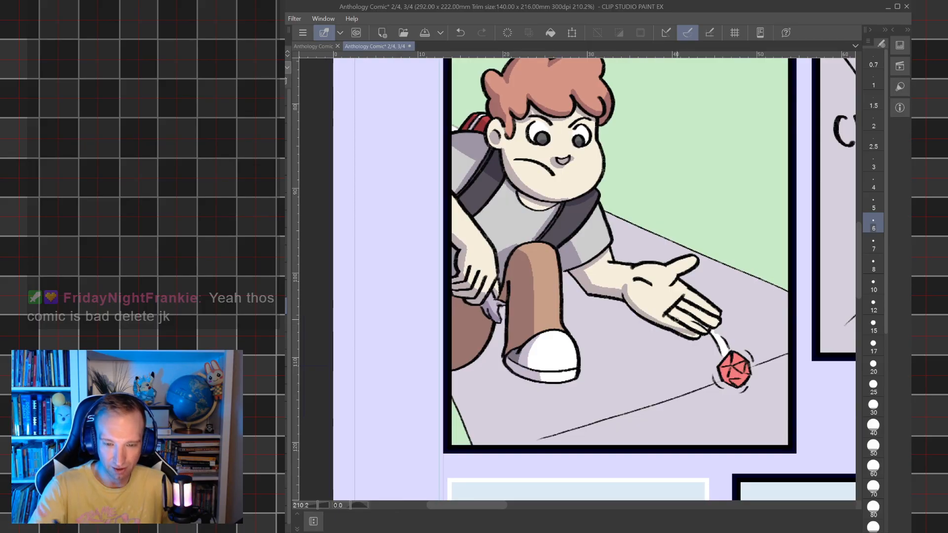
{"action": "left_click", "coordinate": [460, 33]}
{"action": "scroll", "coordinate": [669, 307], "scroll_direction": "up", "scroll_amount": 7}
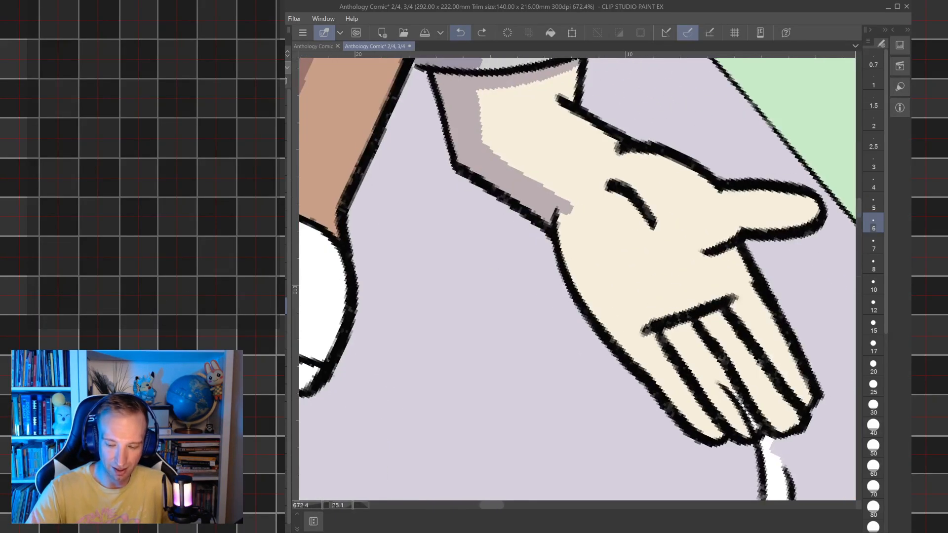
{"action": "scroll", "coordinate": [578, 280], "scroll_direction": "down", "scroll_amount": 3}
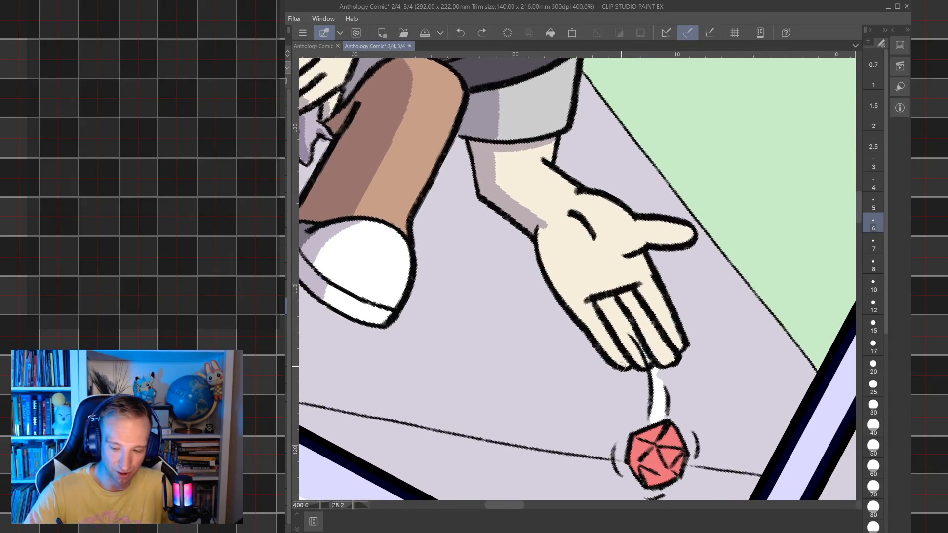
{"action": "mouse_move", "coordinate": [548, 271]}
{"action": "left_mouse_down"}
{"action": "mouse_move", "coordinate": [551, 214]}
{"action": "mouse_move", "coordinate": [539, 240]}
{"action": "mouse_move", "coordinate": [550, 216]}
{"action": "mouse_move", "coordinate": [583, 219]}
{"action": "mouse_move", "coordinate": [577, 212]}
{"action": "mouse_move", "coordinate": [595, 231]}
{"action": "mouse_move", "coordinate": [579, 203]}
{"action": "left_mouse_up"}
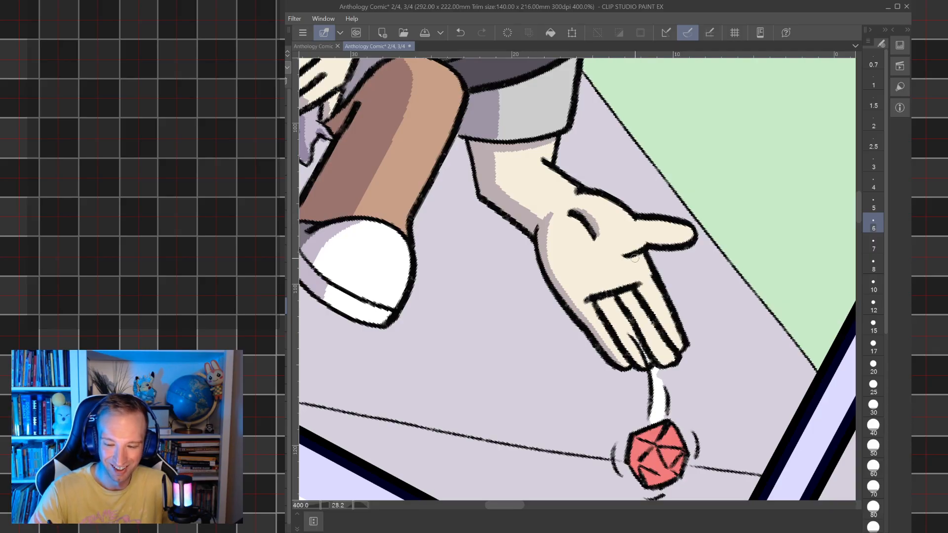
{"action": "mouse_move", "coordinate": [626, 254]}
{"action": "left_mouse_down"}
{"action": "mouse_move", "coordinate": [644, 240]}
{"action": "mouse_move", "coordinate": [697, 241]}
{"action": "left_mouse_up"}
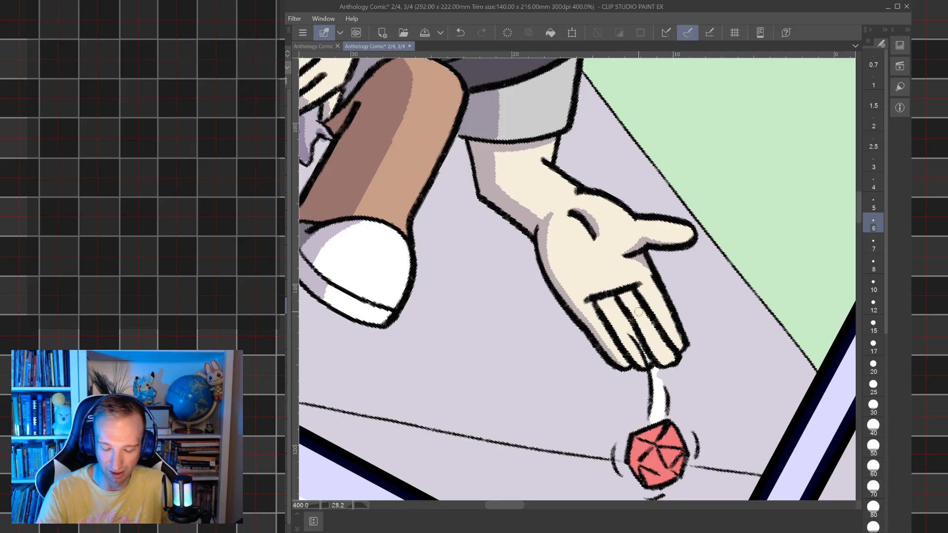
- Shade the lower-left facets of the red die with the size 6 brush
{"action": "left_click_drag", "start_coordinate": [639, 312], "coordinate": [654, 199]}
{"action": "left_click_drag", "start_coordinate": [638, 312], "coordinate": [635, 316]}
{"action": "left_click_drag", "start_coordinate": [653, 356], "coordinate": [661, 369]}
{"action": "mouse_move", "coordinate": [650, 335]}
{"action": "left_mouse_down"}
{"action": "mouse_move", "coordinate": [667, 370]}
{"action": "mouse_move", "coordinate": [665, 361]}
{"action": "mouse_move", "coordinate": [689, 367]}
{"action": "left_mouse_up"}
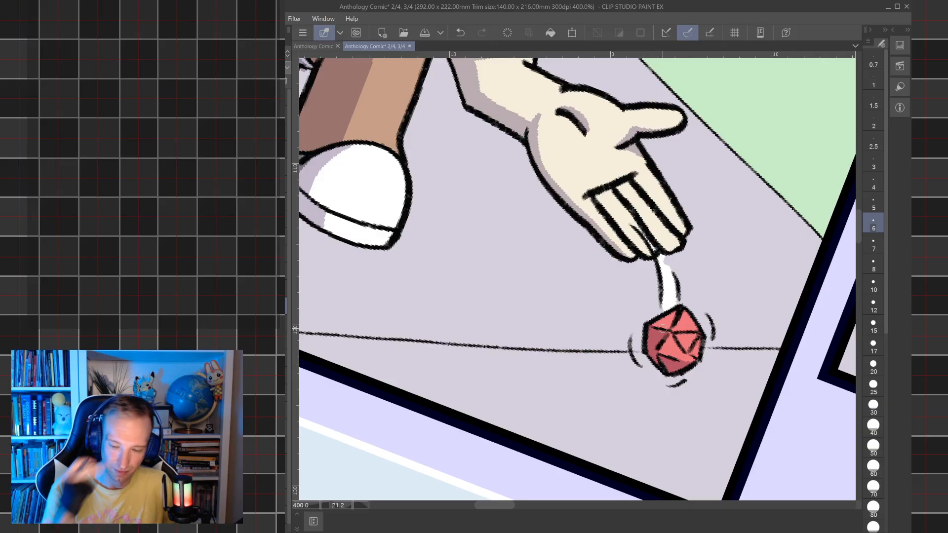
- Remove the white fill from the motion trail between the open hand and the rolling die
{"action": "left_click", "coordinate": [286, 324]}
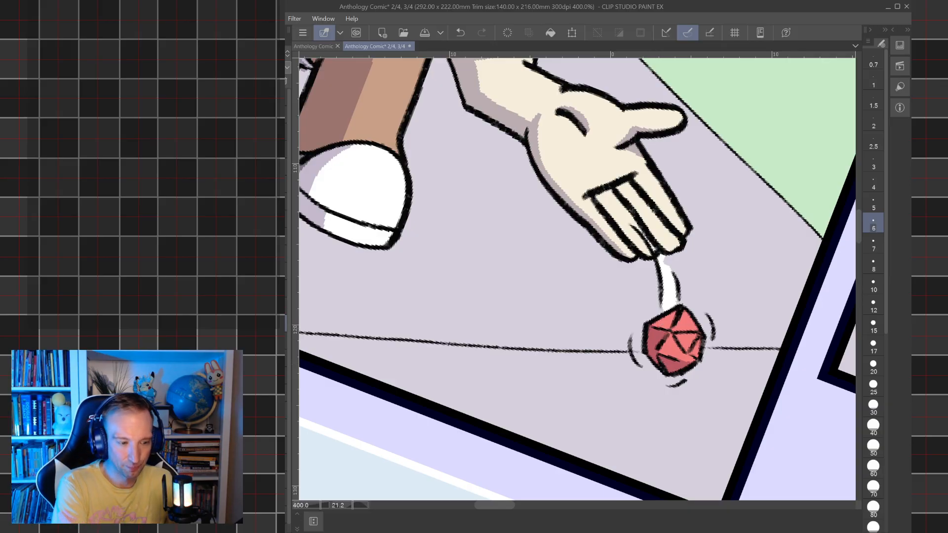
{"action": "key", "text": "g"}
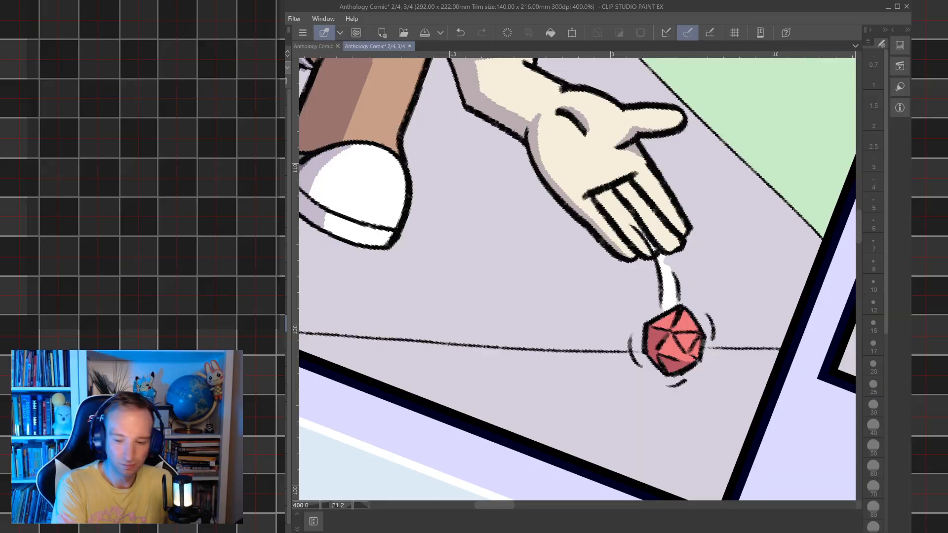
{"action": "left_click", "coordinate": [673, 290]}
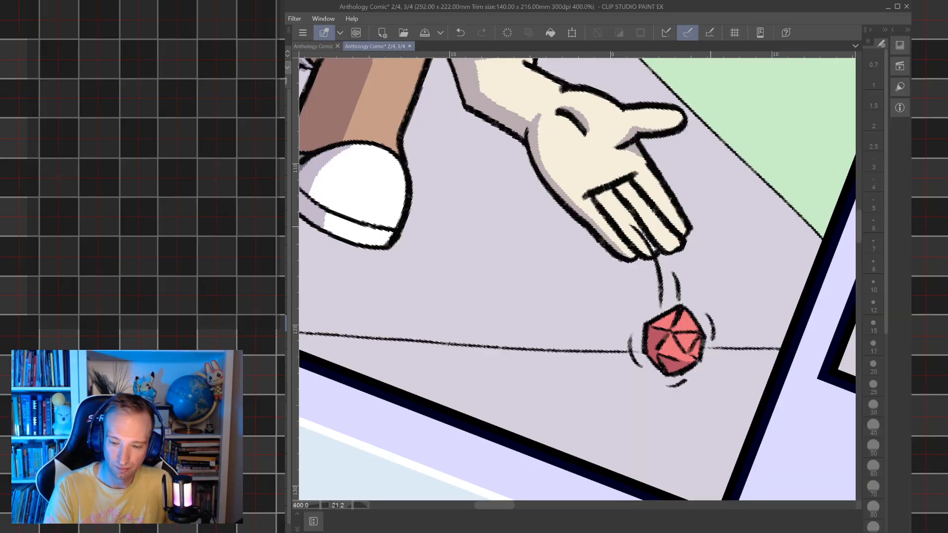
{"action": "scroll", "coordinate": [578, 279], "scroll_direction": "down", "scroll_amount": 3}
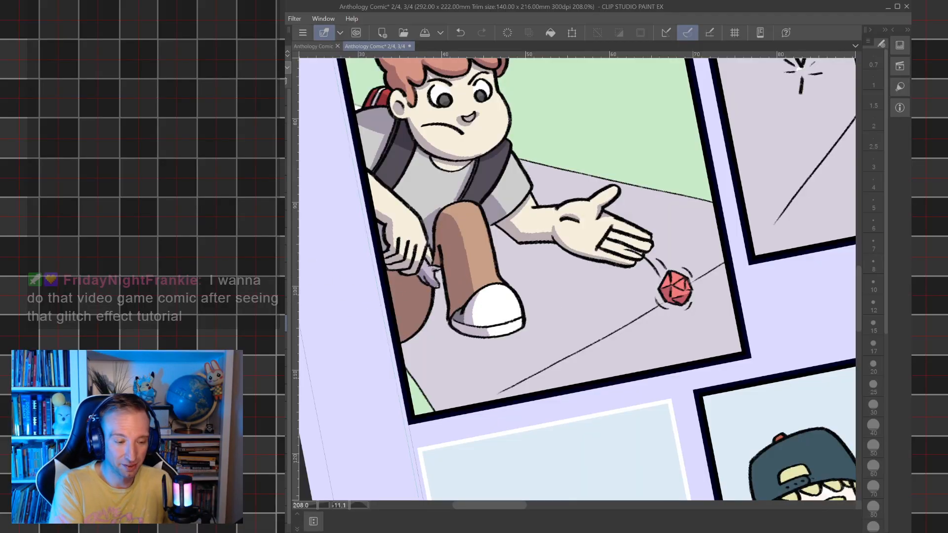
- Undo the stray stroke, then outline and fill a cast shadow on the floor beneath the boy's legs and white shoe
{"action": "key", "text": "p"}
{"action": "scroll", "coordinate": [421, 283], "scroll_direction": "up", "scroll_amount": 5}
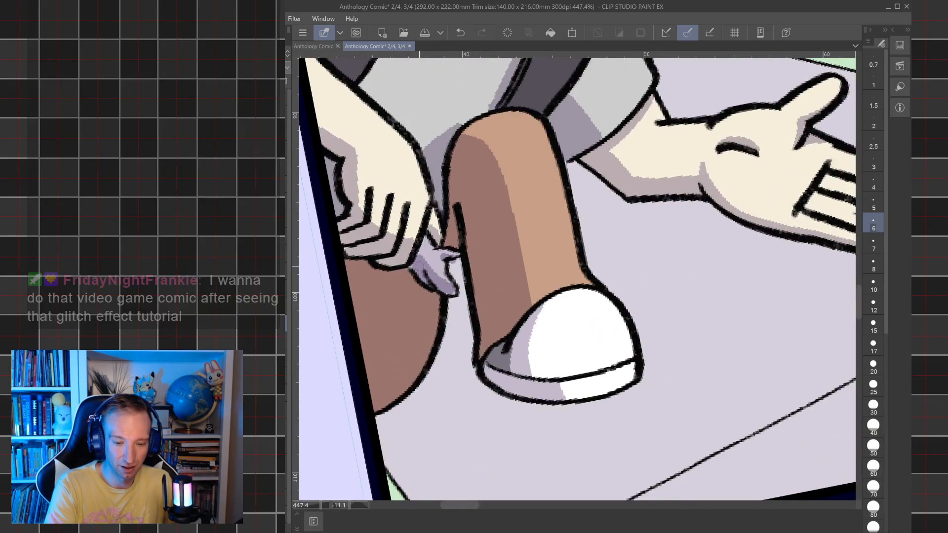
{"action": "scroll", "coordinate": [418, 267], "scroll_direction": "down", "scroll_amount": 5}
{"action": "scroll", "coordinate": [419, 267], "scroll_direction": "up", "scroll_amount": 3}
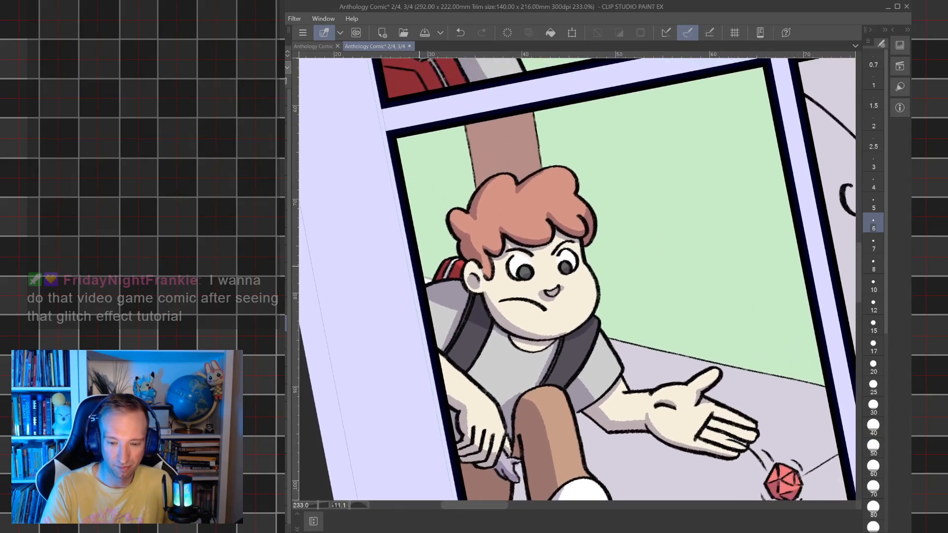
{"action": "left_click_drag", "start_coordinate": [563, 378], "coordinate": [563, 181]}
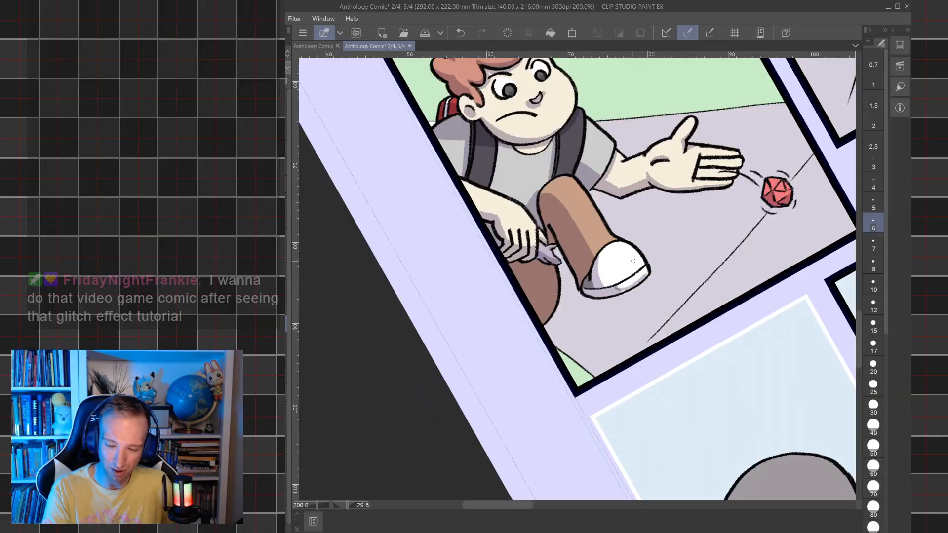
{"action": "left_click", "coordinate": [461, 33]}
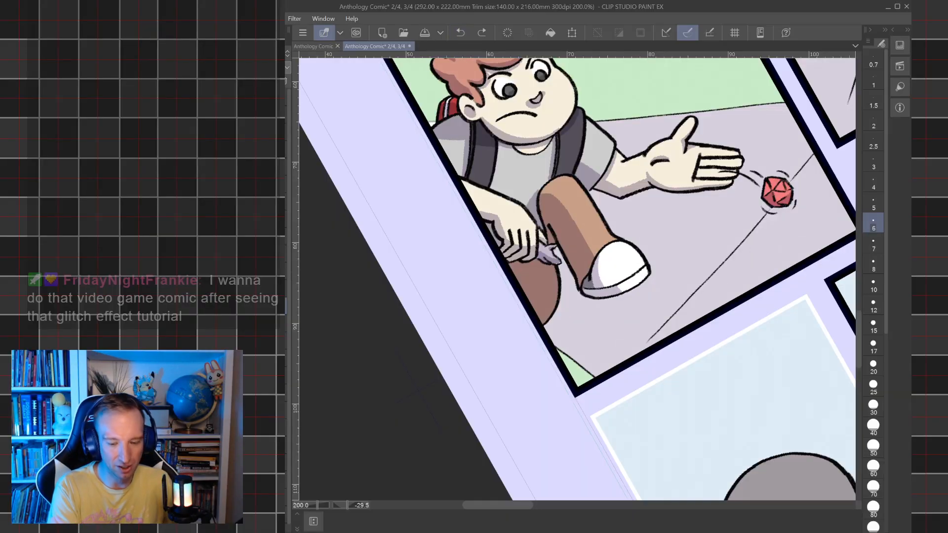
{"action": "mouse_move", "coordinate": [623, 295]}
{"action": "left_mouse_down"}
{"action": "mouse_move", "coordinate": [647, 273]}
{"action": "mouse_move", "coordinate": [616, 288]}
{"action": "mouse_move", "coordinate": [649, 271]}
{"action": "mouse_move", "coordinate": [626, 286]}
{"action": "mouse_move", "coordinate": [635, 296]}
{"action": "mouse_move", "coordinate": [586, 349]}
{"action": "mouse_move", "coordinate": [566, 359]}
{"action": "left_mouse_up"}
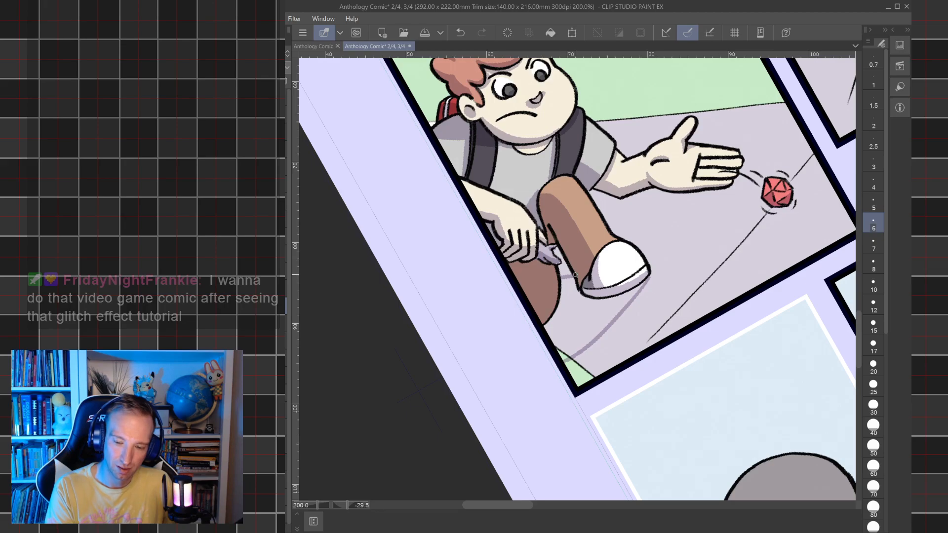
{"action": "key", "text": "g"}
{"action": "left_click", "coordinate": [581, 316]}
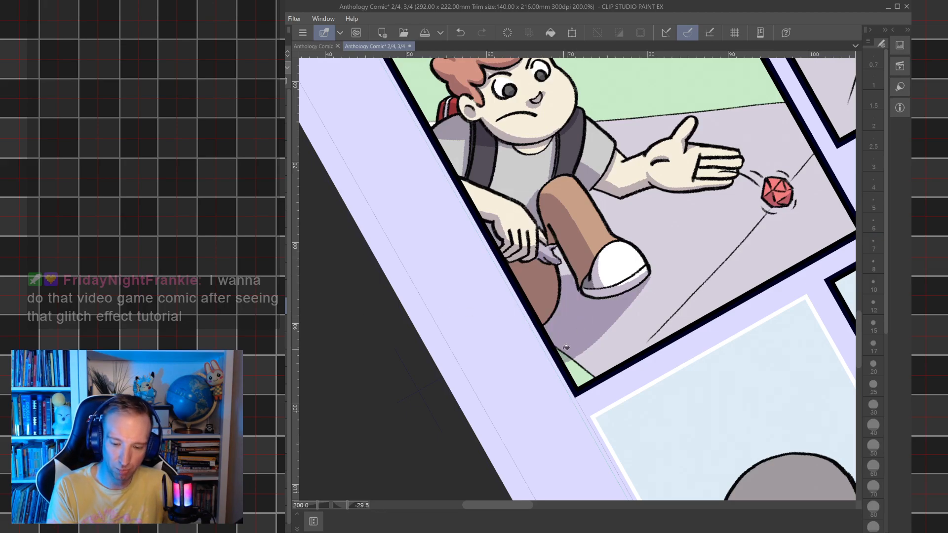
{"action": "scroll", "coordinate": [576, 280], "scroll_direction": "down", "scroll_amount": 3}
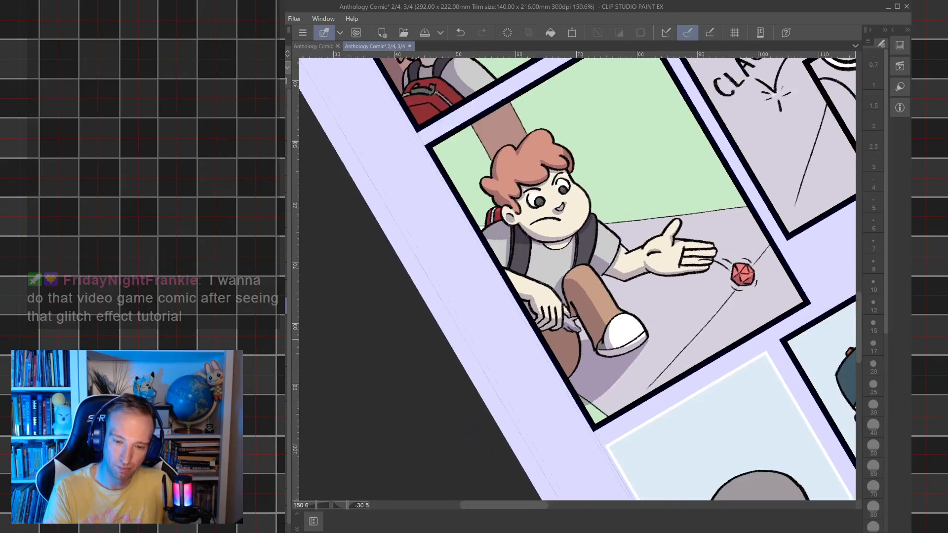
- Shade the left side of the tree trunk behind the crouching boy
{"action": "mouse_move", "coordinate": [739, 276]}
{"action": "left_mouse_down"}
{"action": "mouse_move", "coordinate": [761, 370]}
{"action": "mouse_move", "coordinate": [751, 424]}
{"action": "left_mouse_up"}
{"action": "key", "text": "p"}
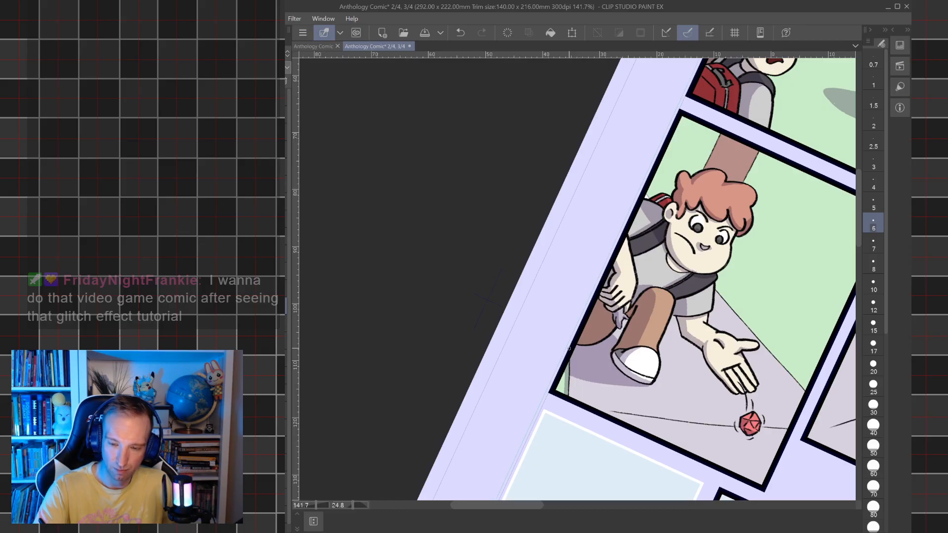
{"action": "key", "text": "ctrl+z"}
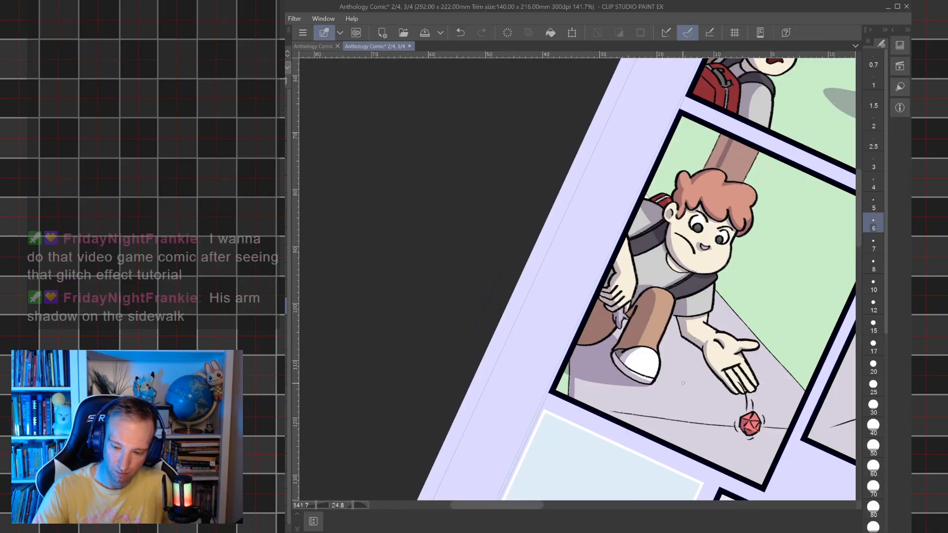
- Outline the outstretched arm's cast shadow on the sidewalk and add a small oval shadow beneath the rolling die
{"action": "mouse_move", "coordinate": [681, 388]}
{"action": "left_mouse_down"}
{"action": "mouse_move", "coordinate": [703, 390]}
{"action": "mouse_move", "coordinate": [663, 361]}
{"action": "mouse_move", "coordinate": [708, 391]}
{"action": "mouse_move", "coordinate": [690, 393]}
{"action": "mouse_move", "coordinate": [660, 356]}
{"action": "left_mouse_up"}
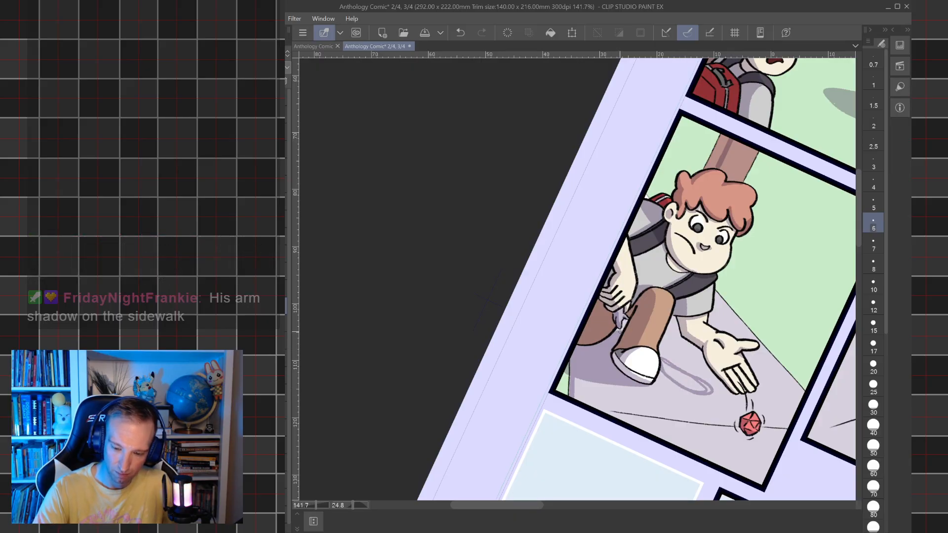
{"action": "mouse_move", "coordinate": [725, 423]}
{"action": "left_mouse_down"}
{"action": "mouse_move", "coordinate": [735, 431]}
{"action": "mouse_move", "coordinate": [767, 419]}
{"action": "mouse_move", "coordinate": [696, 345]}
{"action": "left_mouse_up"}
{"action": "key", "text": "ctrl+z"}
{"action": "scroll", "coordinate": [711, 347], "scroll_direction": "up", "scroll_amount": 1}
{"action": "mouse_move", "coordinate": [719, 350]}
{"action": "left_mouse_down"}
{"action": "mouse_move", "coordinate": [712, 354]}
{"action": "mouse_move", "coordinate": [718, 341]}
{"action": "left_mouse_up"}
{"action": "left_click", "coordinate": [460, 32]}
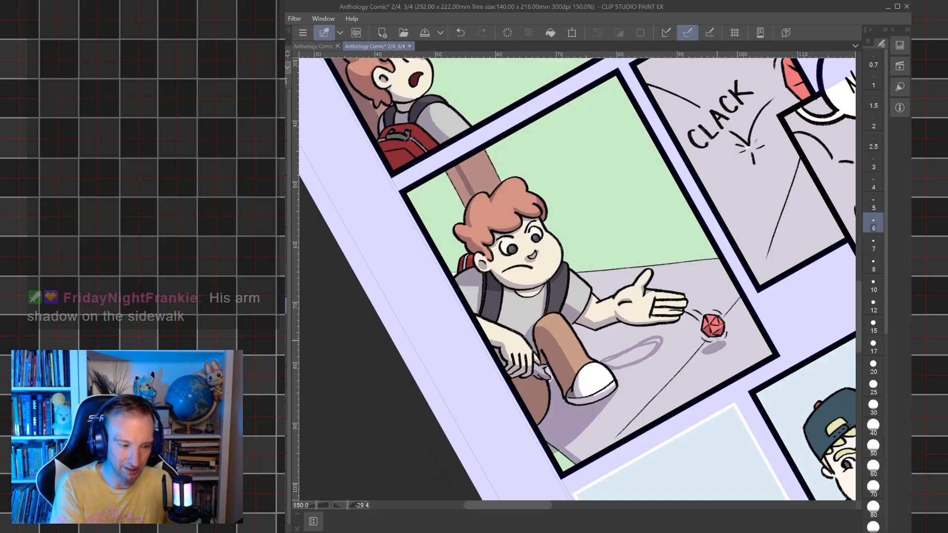
- Fill in the arm's cast shadow on the sidewalk and extend its end into the shape of the hand and fingers
{"action": "mouse_move", "coordinate": [652, 344]}
{"action": "left_mouse_down"}
{"action": "mouse_move", "coordinate": [607, 360]}
{"action": "mouse_move", "coordinate": [592, 341]}
{"action": "left_mouse_up"}
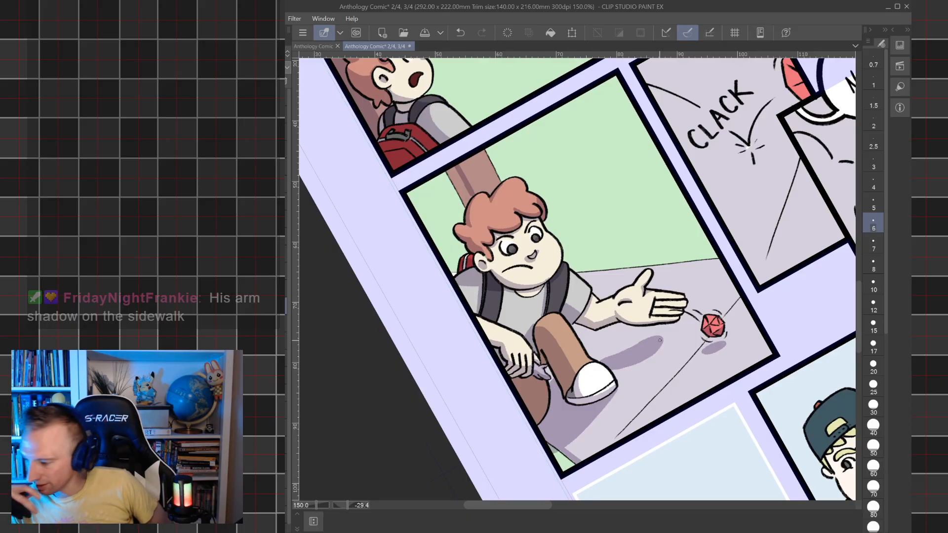
{"action": "mouse_move", "coordinate": [639, 360]}
{"action": "left_mouse_down"}
{"action": "mouse_move", "coordinate": [667, 351]}
{"action": "mouse_move", "coordinate": [661, 337]}
{"action": "left_mouse_up"}
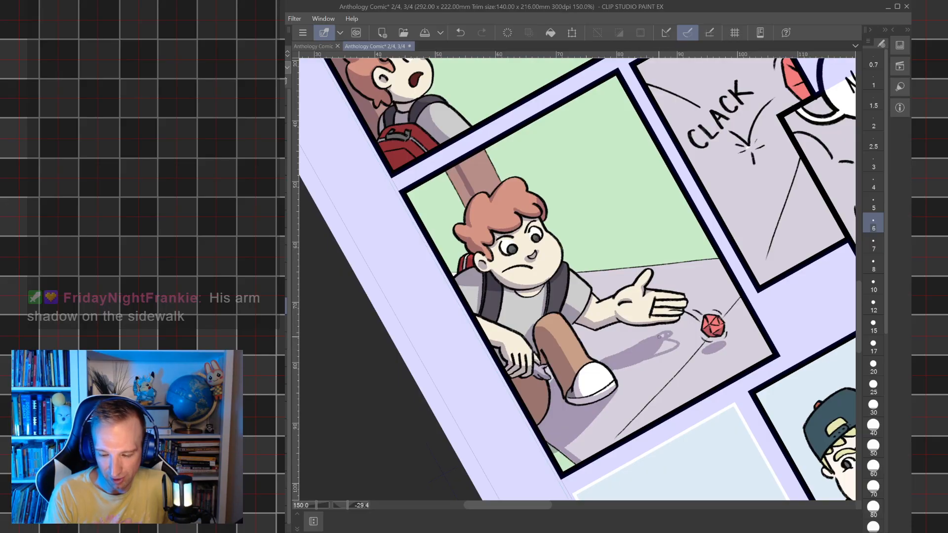
{"action": "left_click_drag", "start_coordinate": [600, 357], "coordinate": [644, 342]}
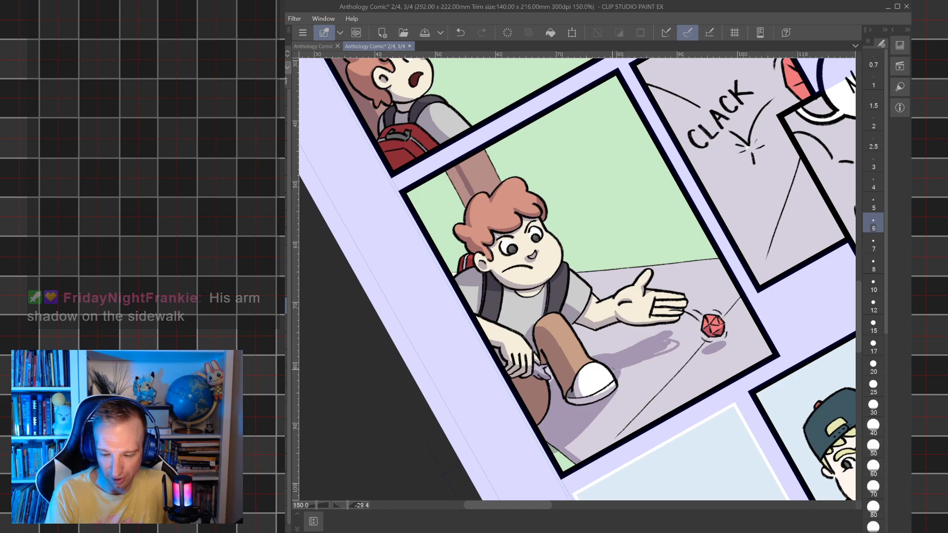
{"action": "left_click_drag", "start_coordinate": [666, 348], "coordinate": [683, 340]}
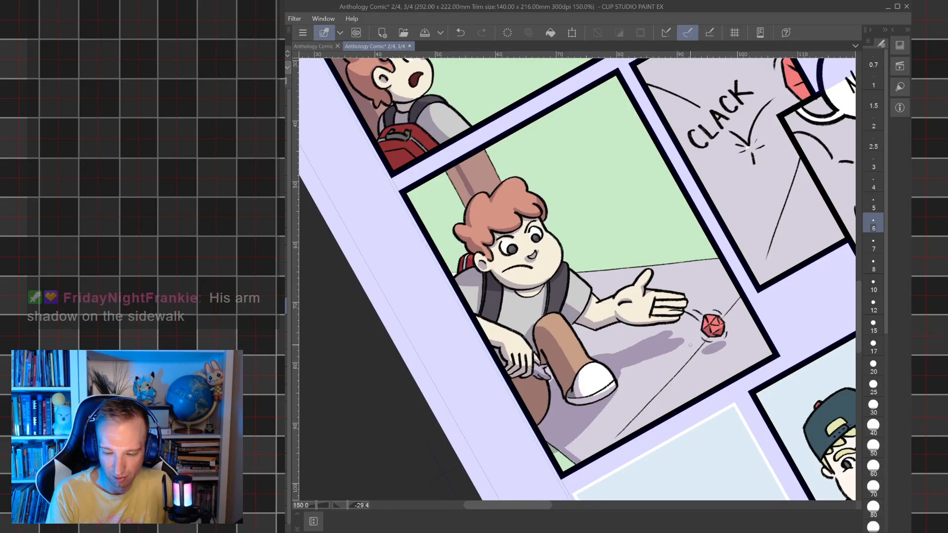
- Reset the canvas rotation and place a grainy noise texture over the comic panels
{"action": "mouse_move", "coordinate": [578, 279]}
{"action": "left_mouse_down"}
{"action": "mouse_move", "coordinate": [566, 280]}
{"action": "mouse_move", "coordinate": [586, 238]}
{"action": "left_mouse_up"}
{"action": "key", "text": "ctrl+@"}
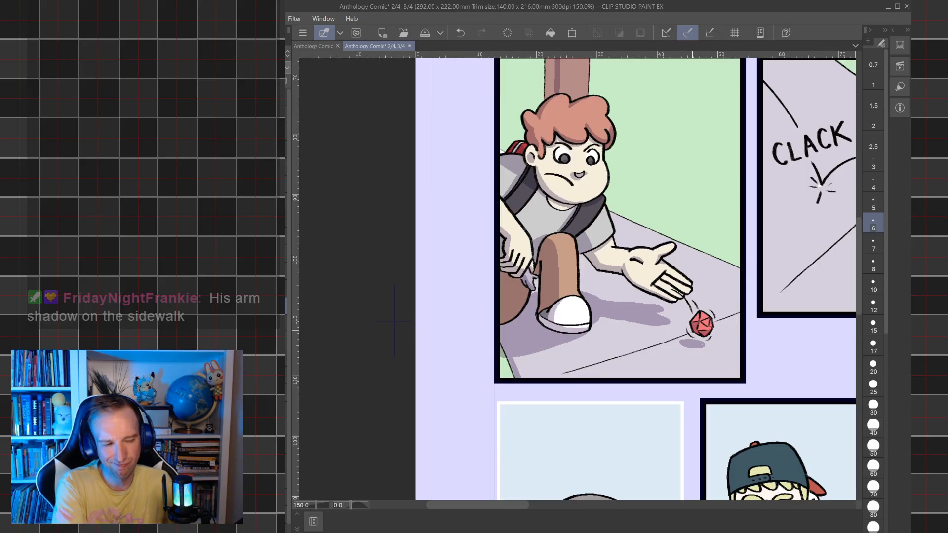
{"action": "key", "text": "space"}
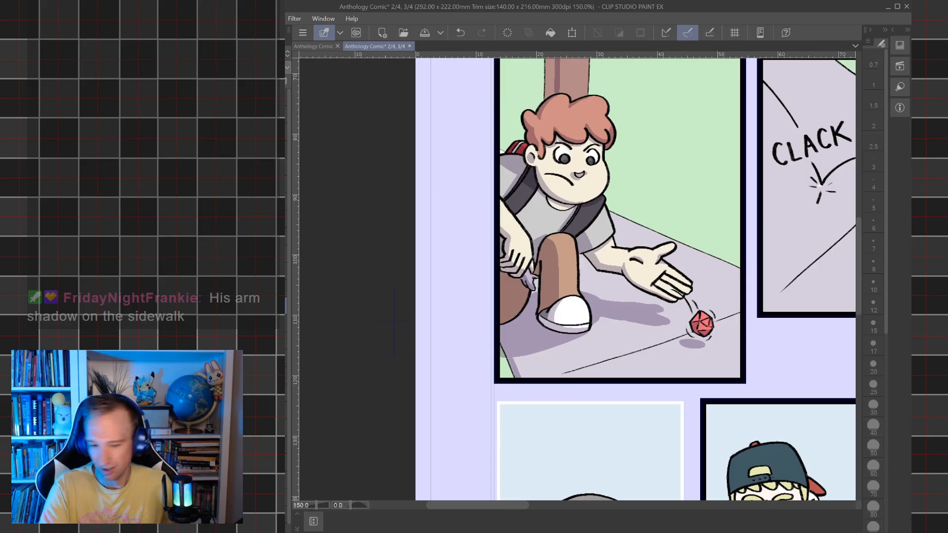
{"action": "left_click_drag", "start_coordinate": [394, 322], "coordinate": [340, 310]}
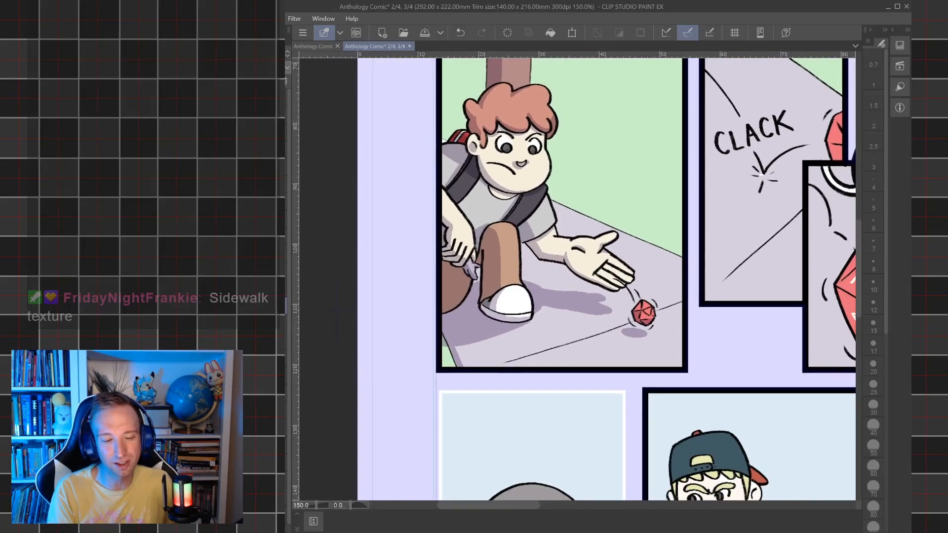
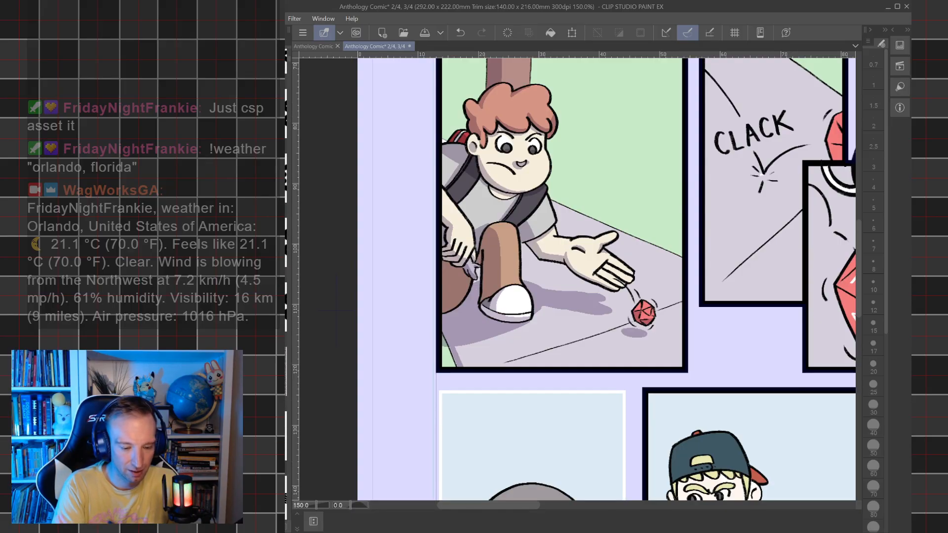
{"action": "left_click_drag", "start_coordinate": [286, 403], "coordinate": [583, 341]}
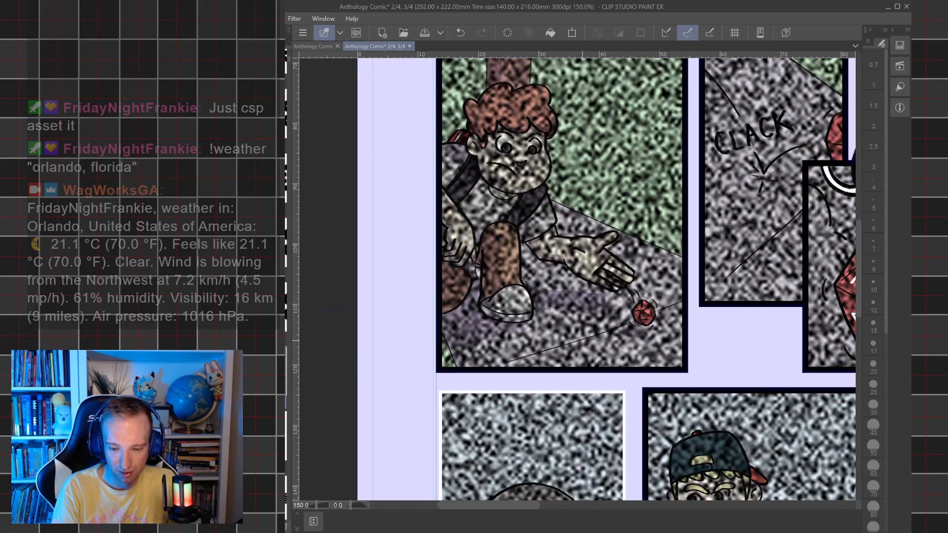
- Rotate and scale down the noise texture so it covers the sidewalk in the dice-rolling panel
{"action": "scroll", "coordinate": [583, 341], "scroll_direction": "down", "scroll_amount": 4}
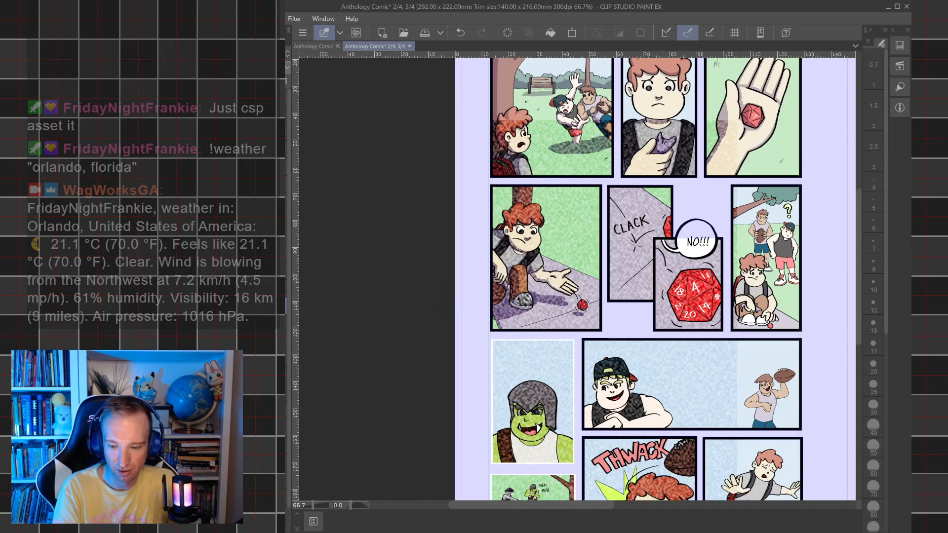
{"action": "scroll", "coordinate": [679, 289], "scroll_direction": "down", "scroll_amount": 2}
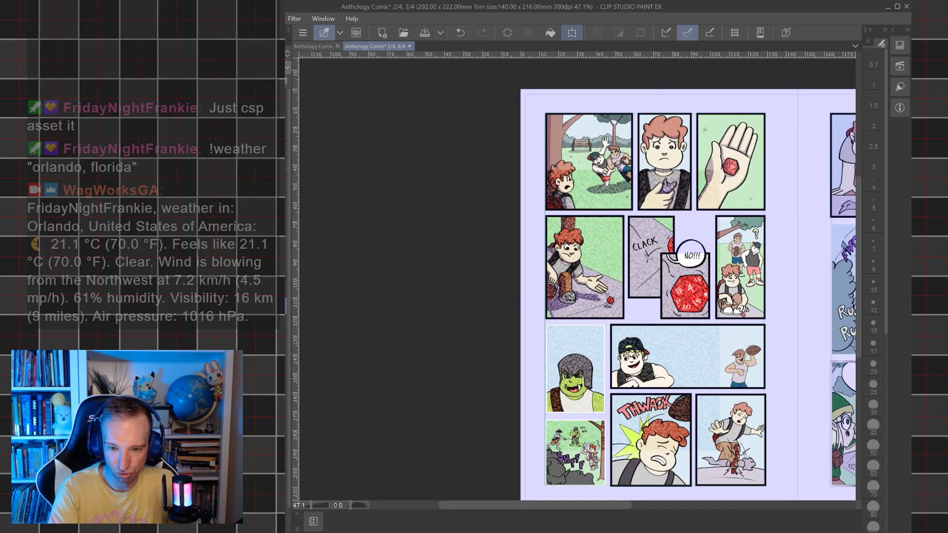
{"action": "left_click", "coordinate": [572, 32]}
{"action": "left_click_drag", "start_coordinate": [721, 169], "coordinate": [644, 278]}
{"action": "left_click_drag", "start_coordinate": [616, 366], "coordinate": [623, 321]}
{"action": "left_click_drag", "start_coordinate": [535, 393], "coordinate": [592, 367]}
{"action": "left_click_drag", "start_coordinate": [585, 205], "coordinate": [579, 226]}
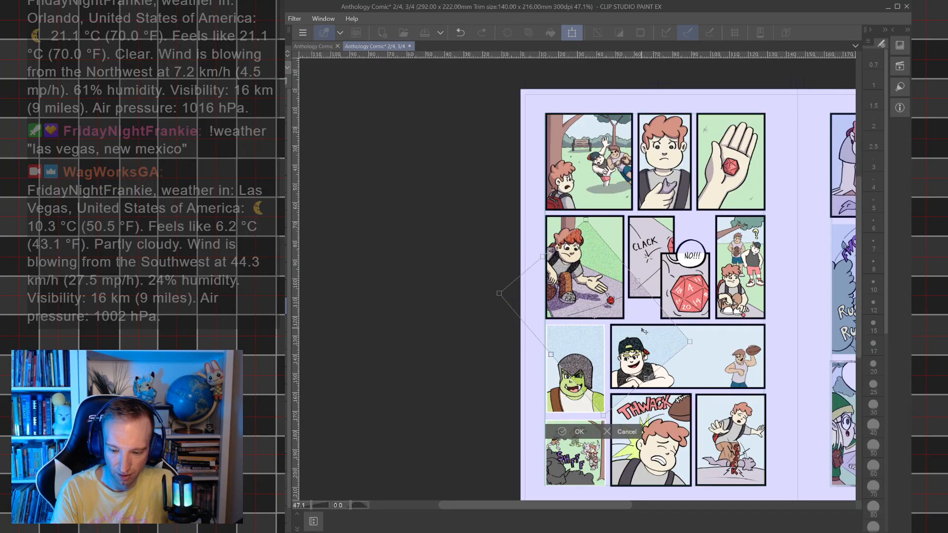
{"action": "left_click_drag", "start_coordinate": [604, 416], "coordinate": [590, 379]}
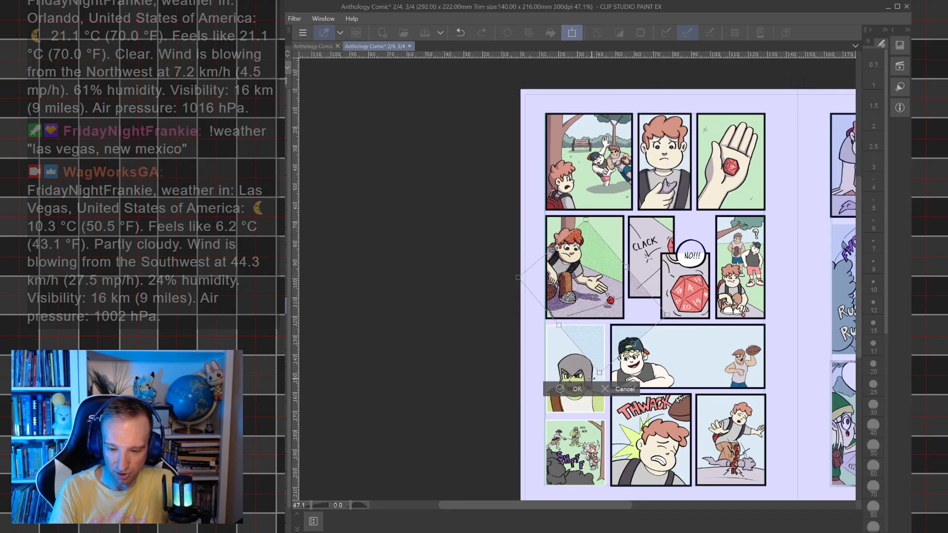
{"action": "key", "text": "Return"}
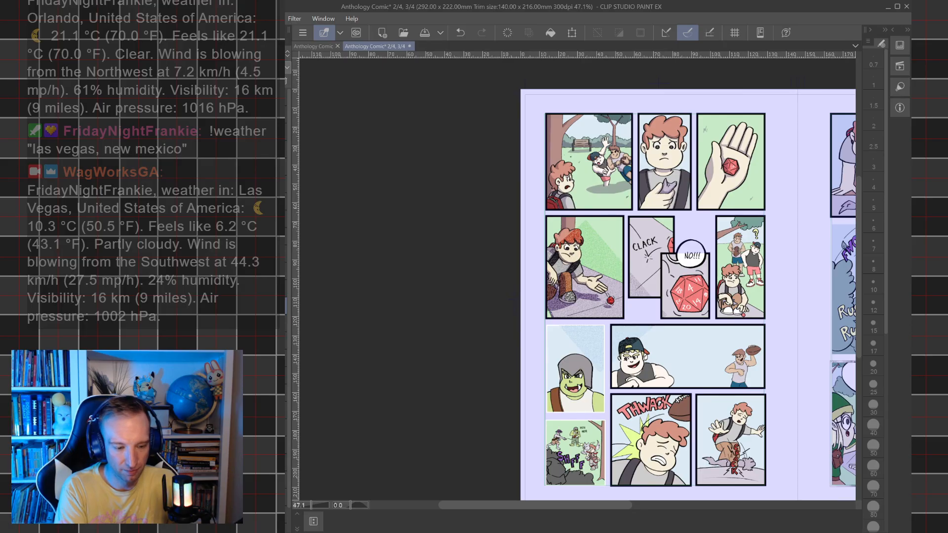
- Erase the noise texture from the boy's hair, face, clothes, legs and shoe with the size 15 brush
{"action": "key", "text": "p"}
{"action": "key", "text": "ctrl+alt+0"}
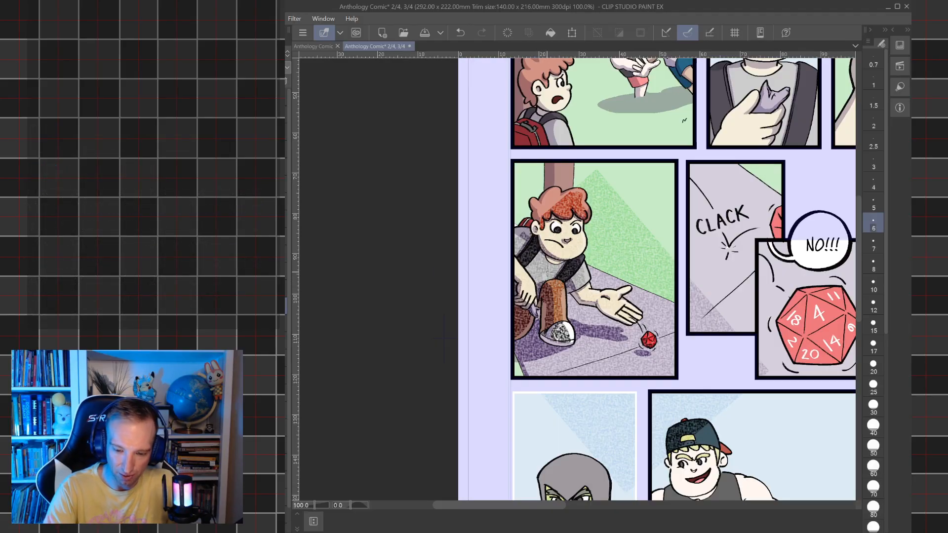
{"action": "left_click", "coordinate": [873, 326]}
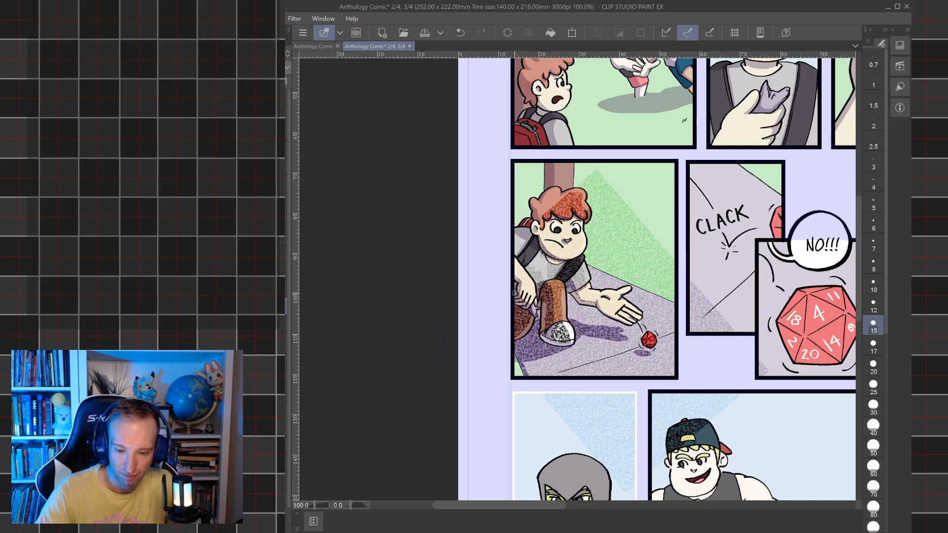
{"action": "mouse_move", "coordinate": [525, 328]}
{"action": "left_mouse_down"}
{"action": "mouse_move", "coordinate": [529, 316]}
{"action": "mouse_move", "coordinate": [529, 325]}
{"action": "left_mouse_up"}
{"action": "mouse_move", "coordinate": [529, 285]}
{"action": "left_mouse_down"}
{"action": "mouse_move", "coordinate": [521, 316]}
{"action": "mouse_move", "coordinate": [520, 296]}
{"action": "left_mouse_up"}
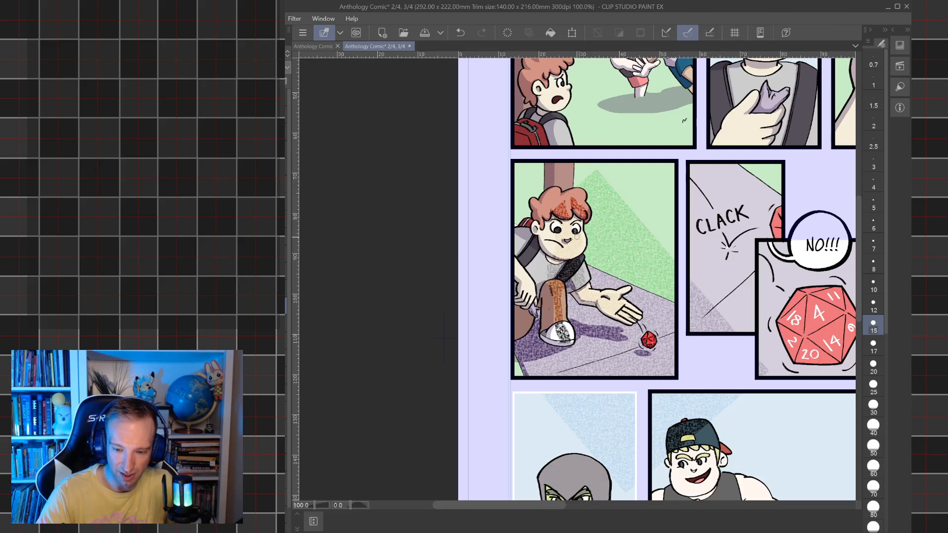
{"action": "mouse_move", "coordinate": [586, 217]}
{"action": "left_mouse_down"}
{"action": "mouse_move", "coordinate": [575, 203]}
{"action": "mouse_move", "coordinate": [552, 216]}
{"action": "left_mouse_up"}
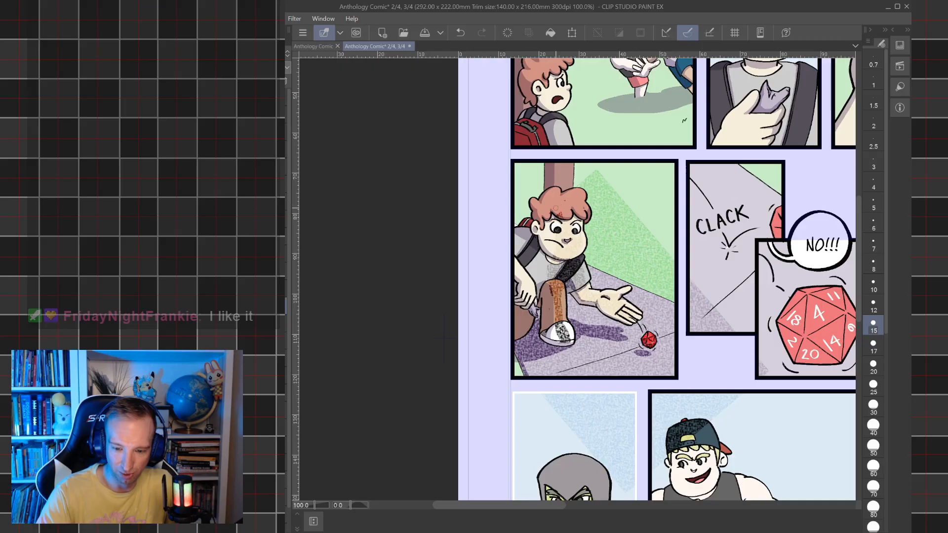
{"action": "mouse_move", "coordinate": [554, 307]}
{"action": "left_mouse_down"}
{"action": "mouse_move", "coordinate": [568, 339]}
{"action": "mouse_move", "coordinate": [549, 282]}
{"action": "mouse_move", "coordinate": [559, 318]}
{"action": "mouse_move", "coordinate": [556, 255]}
{"action": "left_mouse_up"}
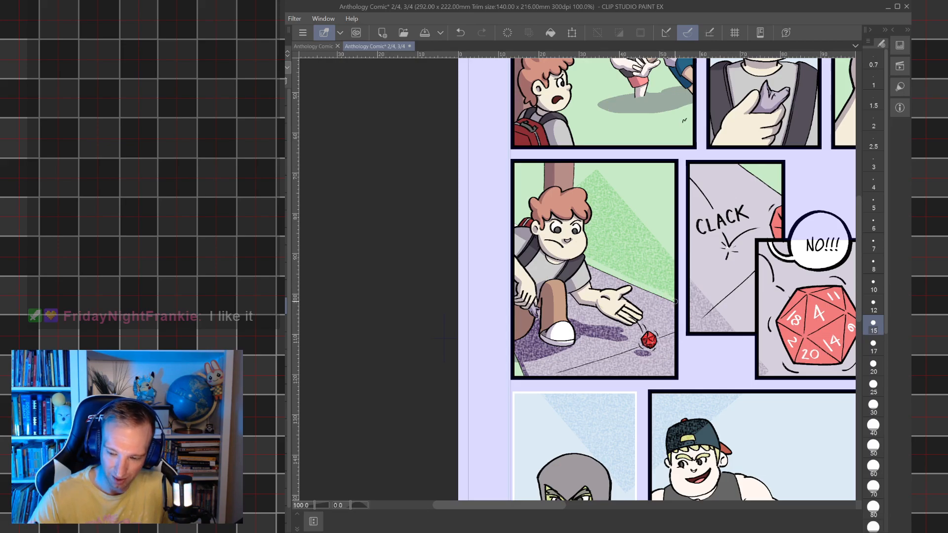
- Clear the noise texture from the grass and surrounding panels, then fade out what remains on the sidewalk
{"action": "left_click_drag", "start_coordinate": [757, 368], "coordinate": [696, 308]}
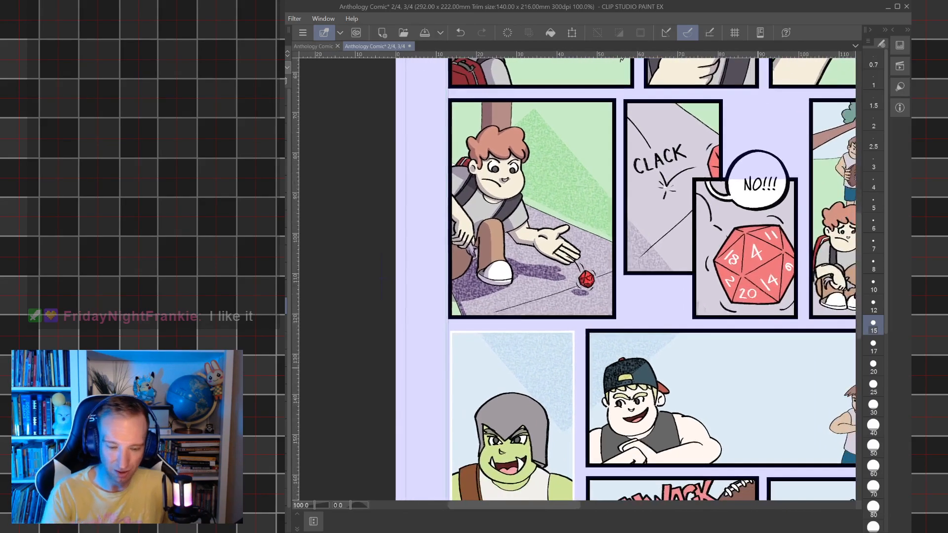
{"action": "key", "text": "m"}
{"action": "mouse_move", "coordinate": [473, 393]}
{"action": "left_mouse_down"}
{"action": "mouse_move", "coordinate": [458, 335]}
{"action": "mouse_move", "coordinate": [471, 326]}
{"action": "mouse_move", "coordinate": [619, 325]}
{"action": "mouse_move", "coordinate": [629, 297]}
{"action": "mouse_move", "coordinate": [622, 239]}
{"action": "mouse_move", "coordinate": [477, 176]}
{"action": "mouse_move", "coordinate": [487, 124]}
{"action": "mouse_move", "coordinate": [526, 100]}
{"action": "mouse_move", "coordinate": [566, 106]}
{"action": "mouse_move", "coordinate": [644, 155]}
{"action": "mouse_move", "coordinate": [737, 312]}
{"action": "mouse_move", "coordinate": [730, 341]}
{"action": "mouse_move", "coordinate": [682, 392]}
{"action": "mouse_move", "coordinate": [622, 431]}
{"action": "mouse_move", "coordinate": [551, 455]}
{"action": "mouse_move", "coordinate": [503, 428]}
{"action": "mouse_move", "coordinate": [472, 387]}
{"action": "left_mouse_up"}
{"action": "left_click", "coordinate": [564, 472]}
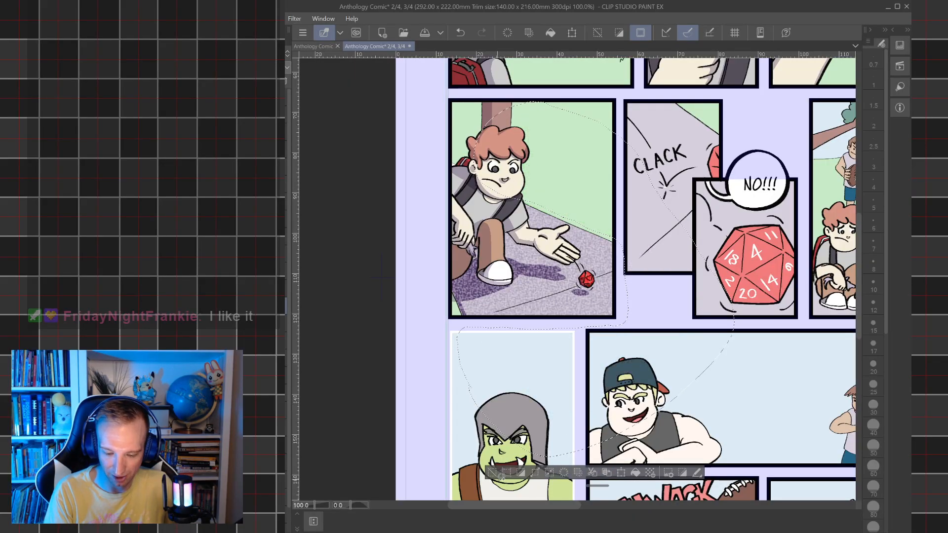
{"action": "left_click", "coordinate": [492, 472]}
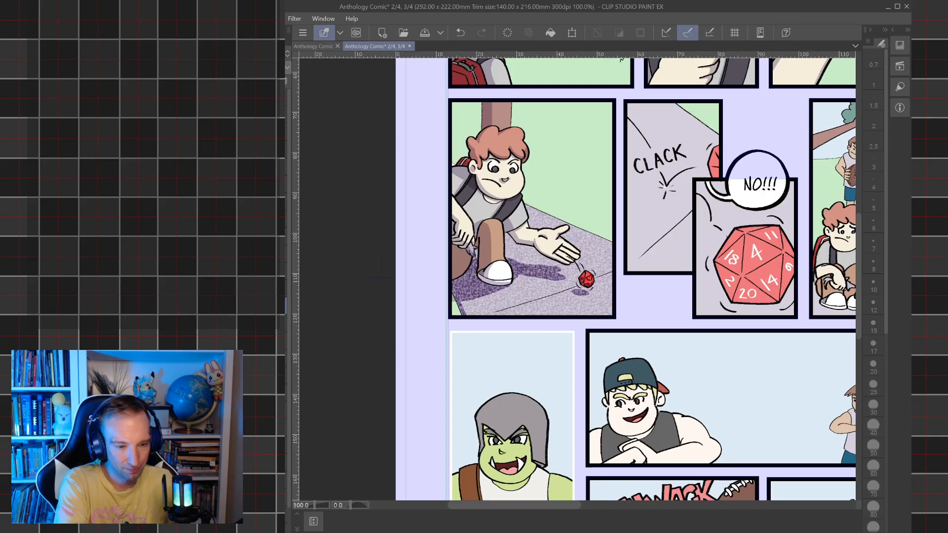
{"action": "key", "text": "Down"}
{"action": "key", "text": "Down"}
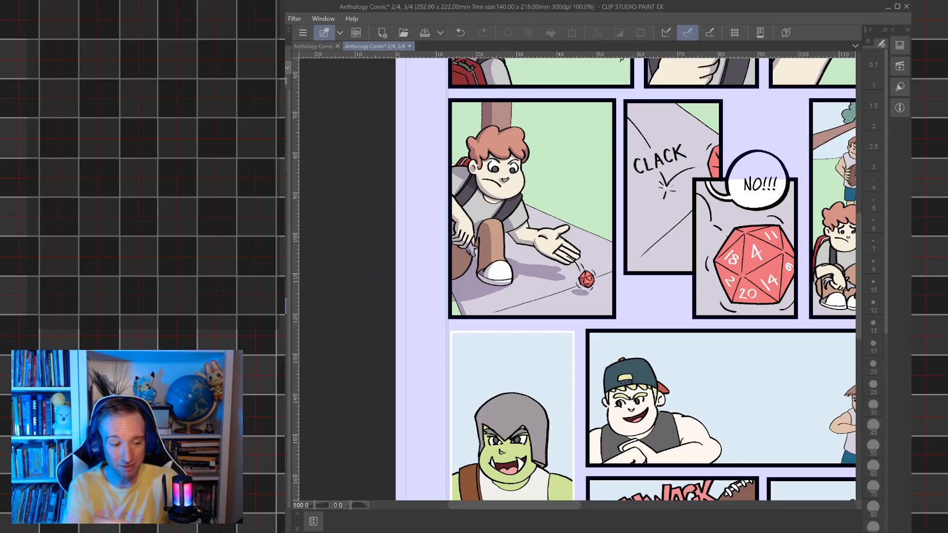
- Draw small grey grass marks across the lawn behind the kneeling boy using the size 6 brush
{"action": "key", "text": "p"}
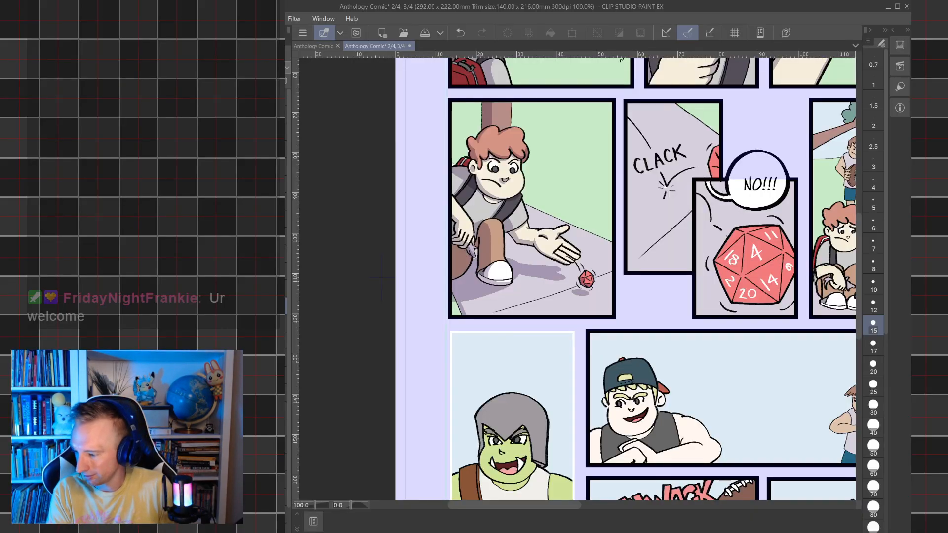
{"action": "left_click", "coordinate": [874, 208]}
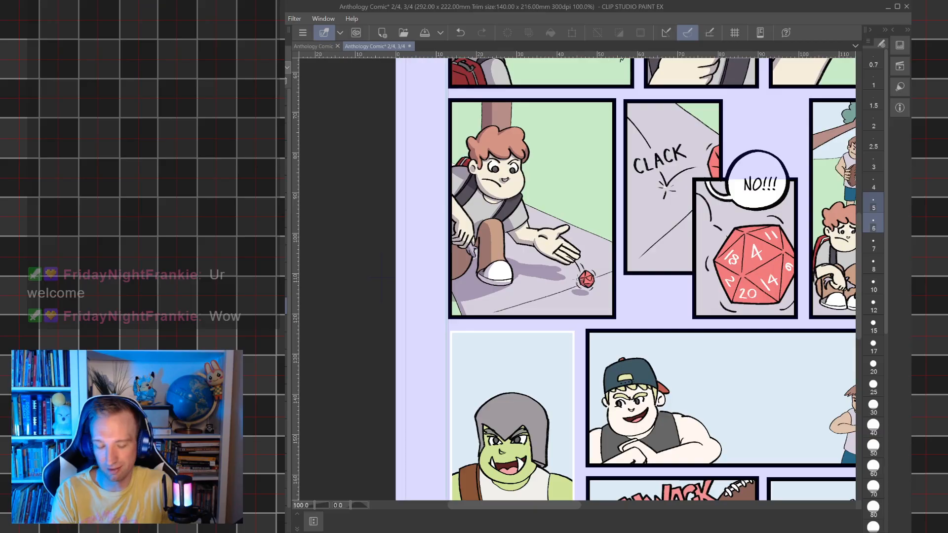
{"action": "scroll", "coordinate": [562, 186], "scroll_direction": "up", "scroll_amount": 5}
{"action": "left_click_drag", "start_coordinate": [562, 187], "coordinate": [609, 232]}
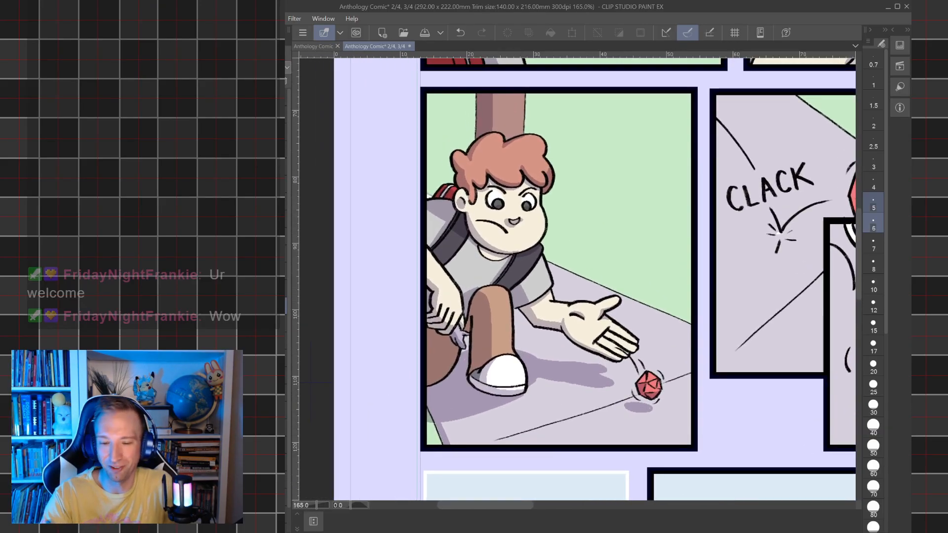
{"action": "scroll", "coordinate": [614, 190], "scroll_direction": "up", "scroll_amount": 1}
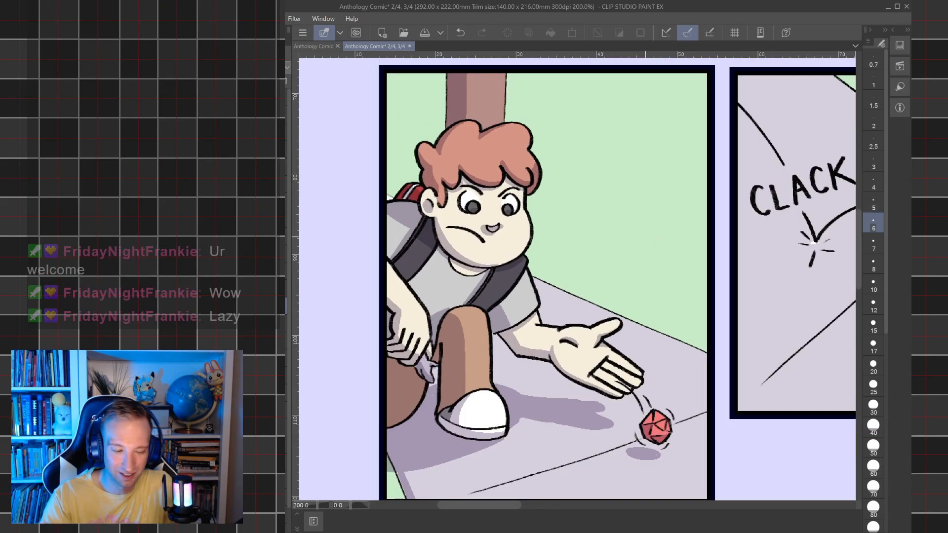
{"action": "key", "text": "ctrl+a"}
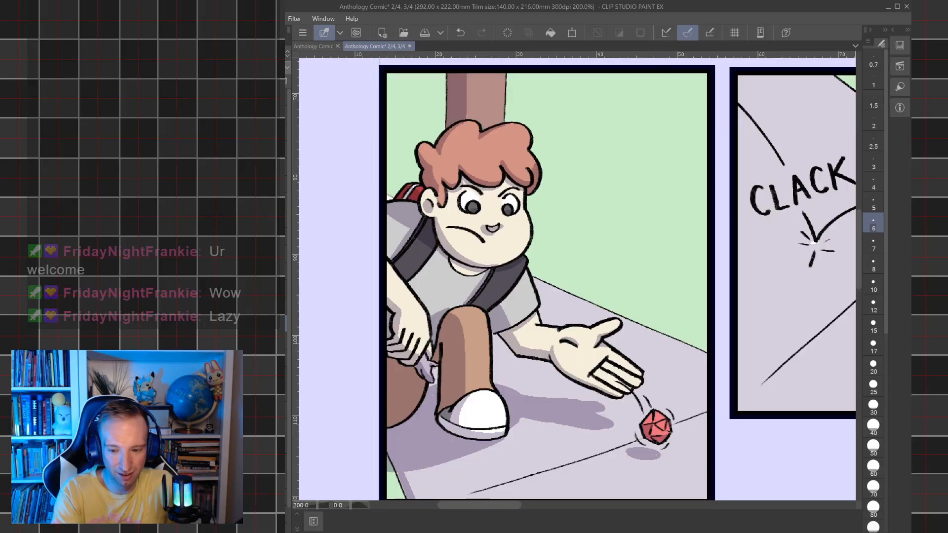
{"action": "left_click_drag", "start_coordinate": [658, 254], "coordinate": [678, 258]}
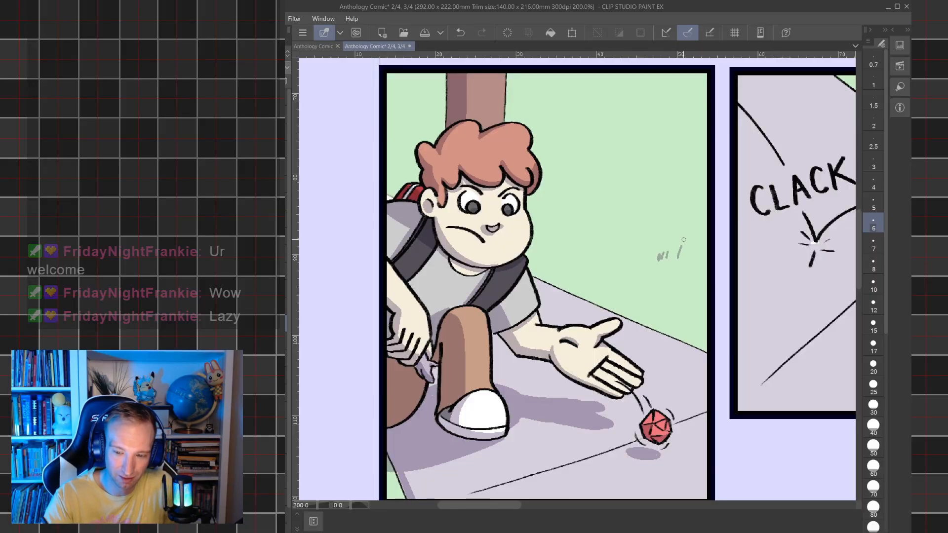
{"action": "left_click_drag", "start_coordinate": [573, 139], "coordinate": [586, 142]}
{"action": "left_click_drag", "start_coordinate": [405, 121], "coordinate": [408, 127]}
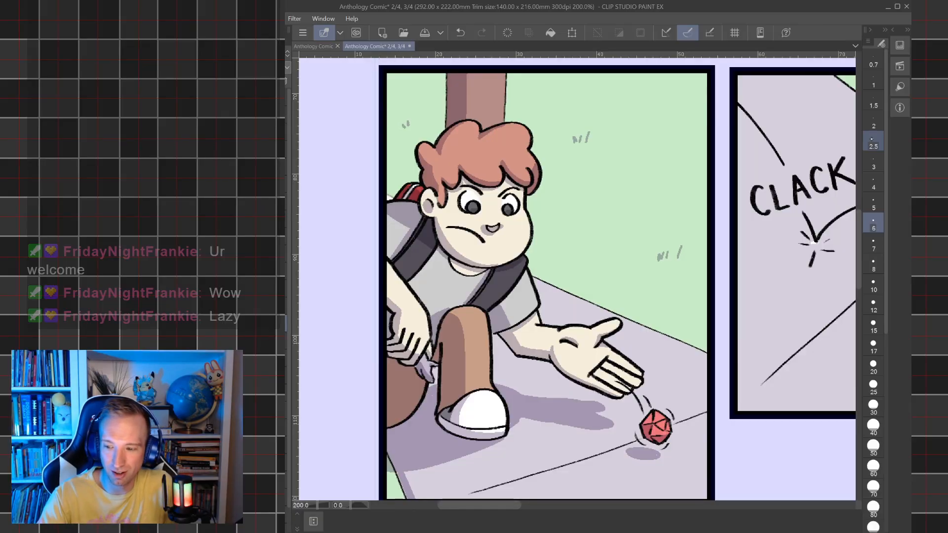
- Add finer grass marks to the upper lawn on both sides of the tree trunk using the size 2.5 brush
{"action": "left_click", "coordinate": [873, 144]}
{"action": "left_click_drag", "start_coordinate": [685, 102], "coordinate": [685, 109]}
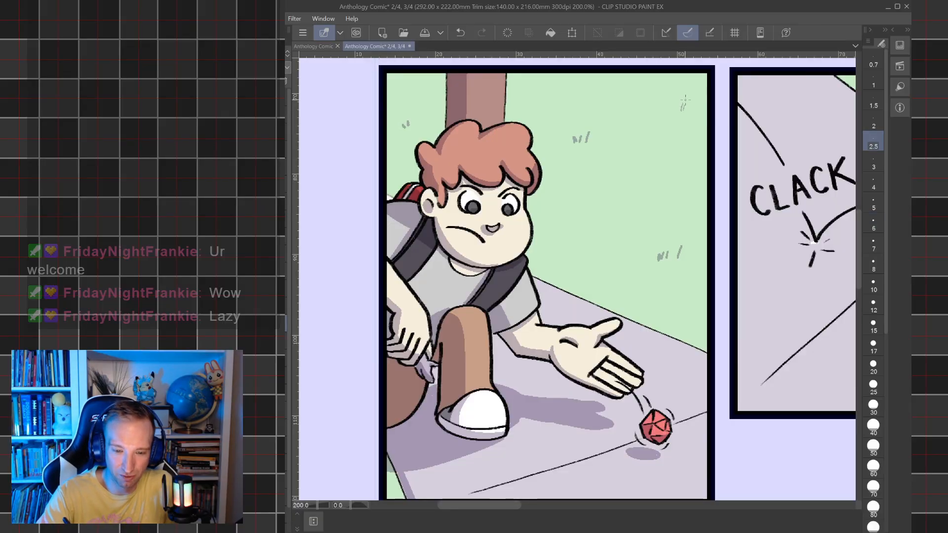
{"action": "mouse_move", "coordinate": [424, 92]}
{"action": "left_mouse_down"}
{"action": "mouse_move", "coordinate": [432, 85]}
{"action": "mouse_move", "coordinate": [435, 93]}
{"action": "left_mouse_up"}
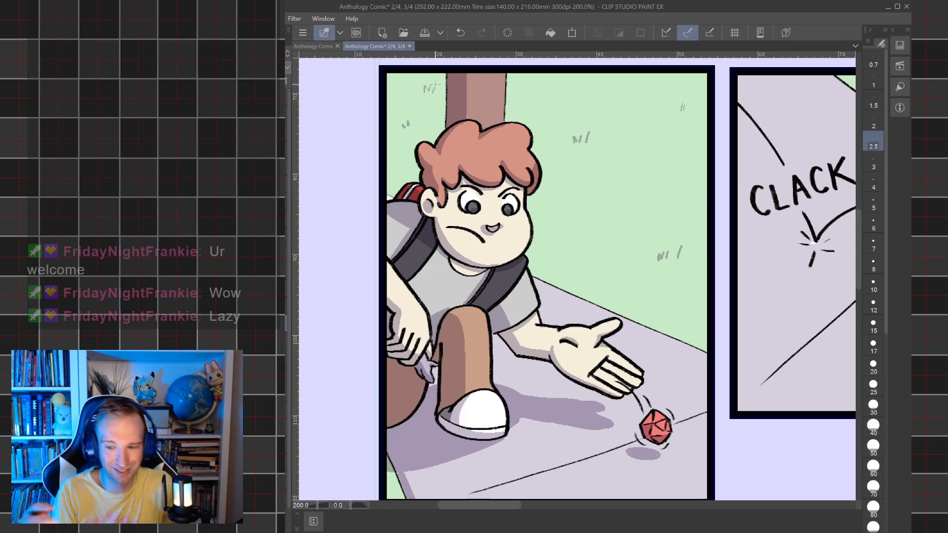
{"action": "left_click_drag", "start_coordinate": [568, 279], "coordinate": [490, 304]}
{"action": "key", "text": "ctrl+minus"}
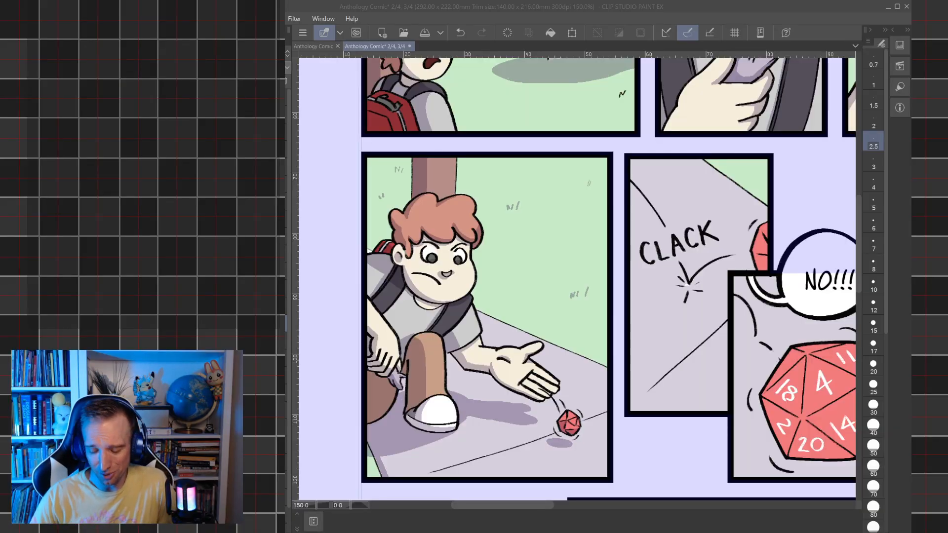
- Shade the partly visible red die at the edge of the CLACK panel with the size 6 brush
{"action": "left_click", "coordinate": [708, 532]}
{"action": "left_click_drag", "start_coordinate": [781, 496], "coordinate": [696, 508]}
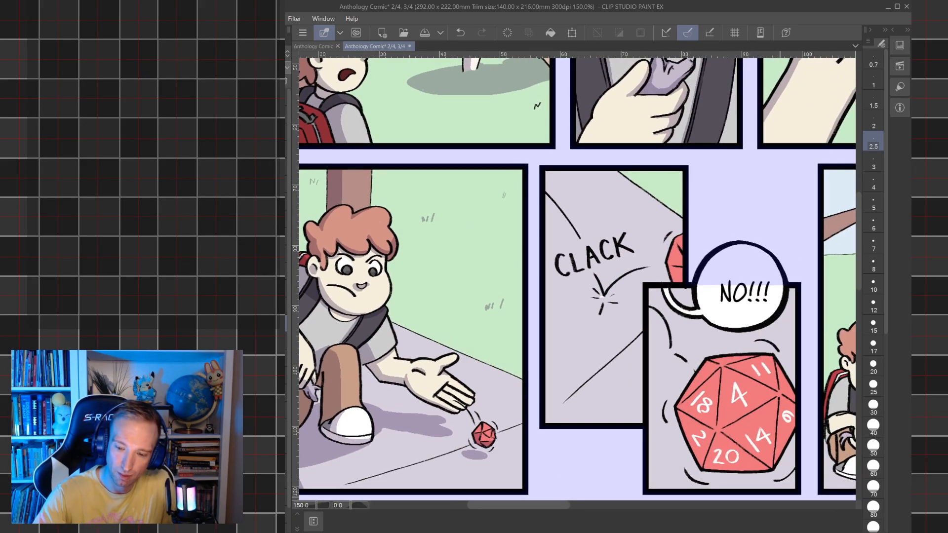
{"action": "left_click", "coordinate": [874, 224]}
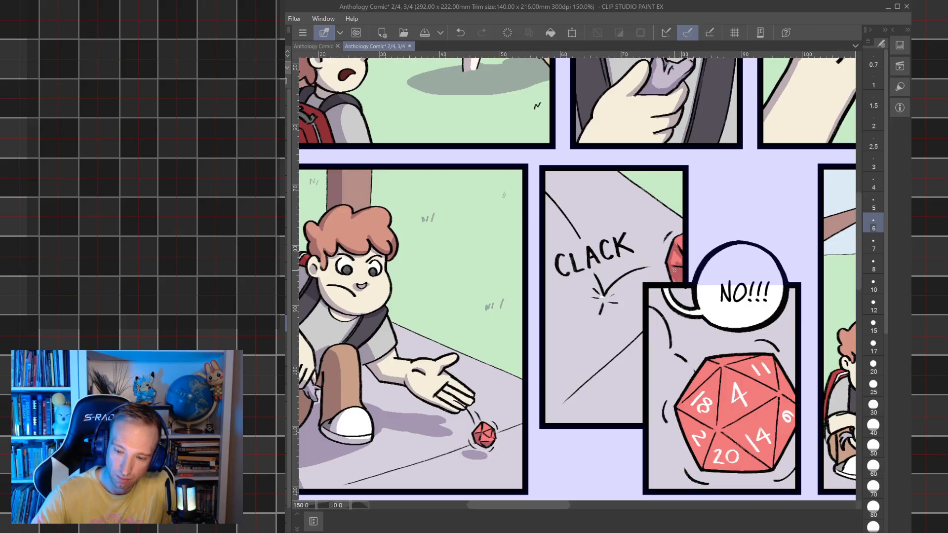
{"action": "left_click_drag", "start_coordinate": [675, 251], "coordinate": [682, 265]}
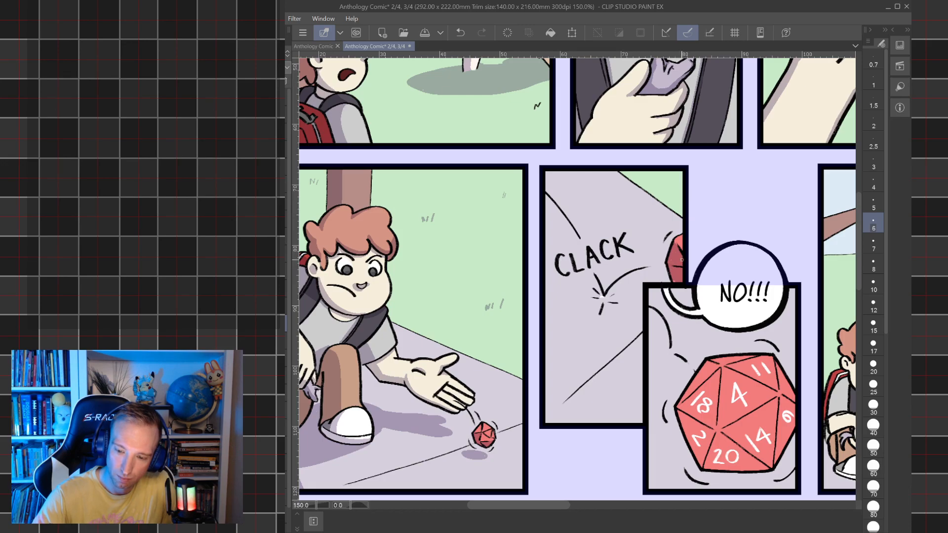
{"action": "mouse_move", "coordinate": [668, 174]}
{"action": "left_mouse_down"}
{"action": "mouse_move", "coordinate": [678, 193]}
{"action": "mouse_move", "coordinate": [666, 191]}
{"action": "left_mouse_up"}
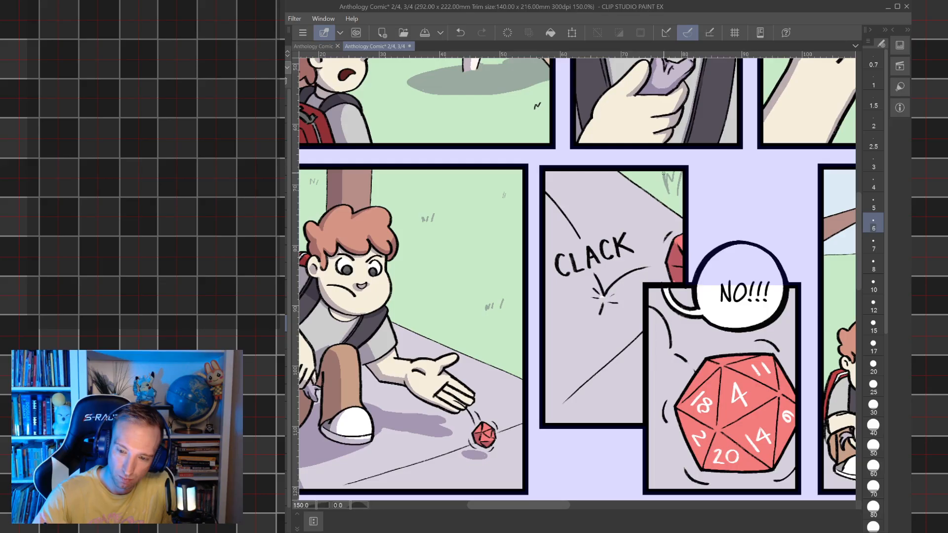
{"action": "left_click_drag", "start_coordinate": [663, 172], "coordinate": [666, 181]}
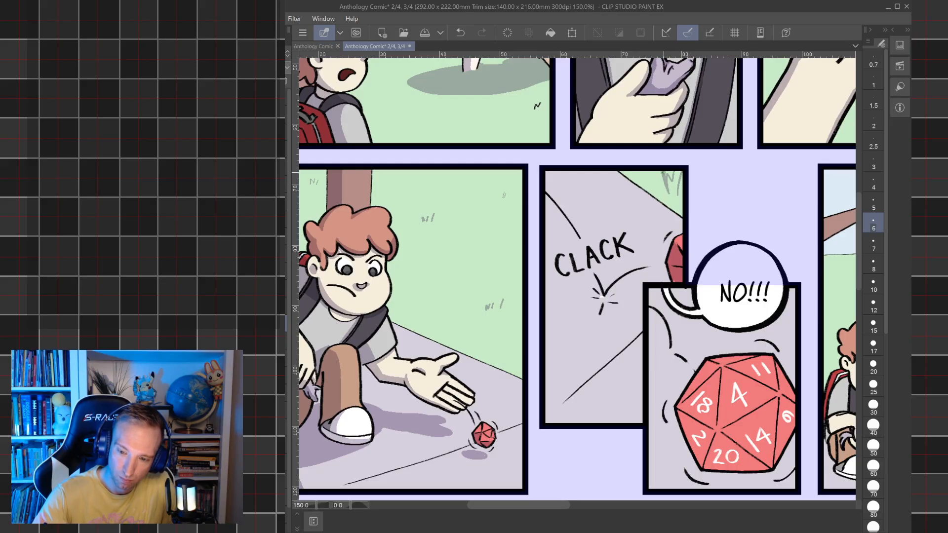
{"action": "left_click_drag", "start_coordinate": [683, 174], "coordinate": [680, 187]}
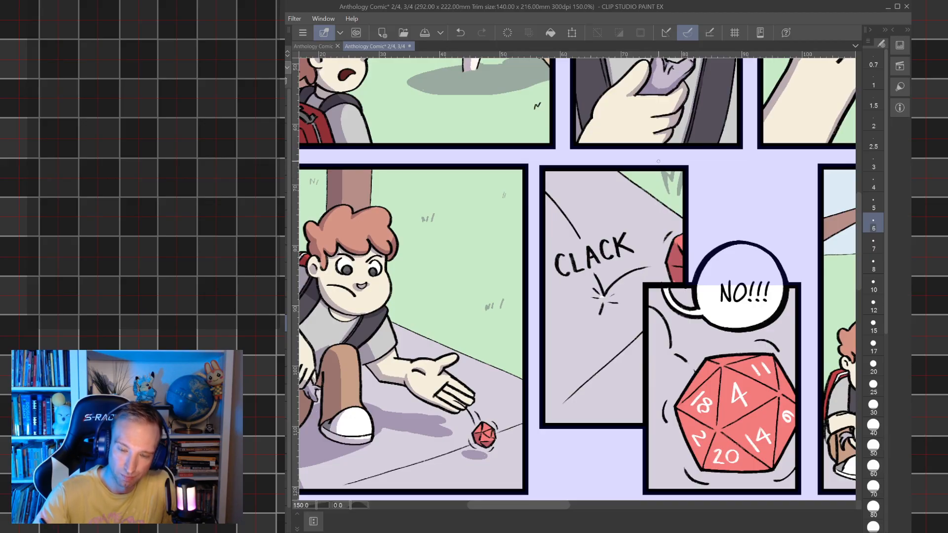
{"action": "left_click", "coordinate": [460, 32]}
{"action": "left_click", "coordinate": [461, 32]}
{"action": "left_click", "coordinate": [460, 32]}
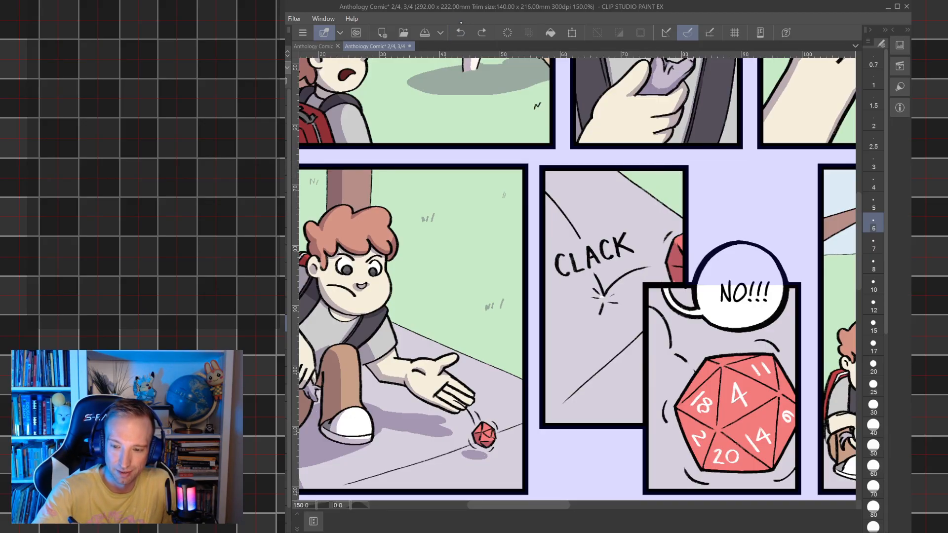
- Draw grass marks in the CLACK panel's green corner and paint a purple die shadow on the sidewalk beside the close-up panel
{"action": "mouse_move", "coordinate": [659, 173]}
{"action": "left_mouse_down"}
{"action": "mouse_move", "coordinate": [666, 186]}
{"action": "mouse_move", "coordinate": [656, 189]}
{"action": "mouse_move", "coordinate": [659, 172]}
{"action": "mouse_move", "coordinate": [681, 202]}
{"action": "left_mouse_up"}
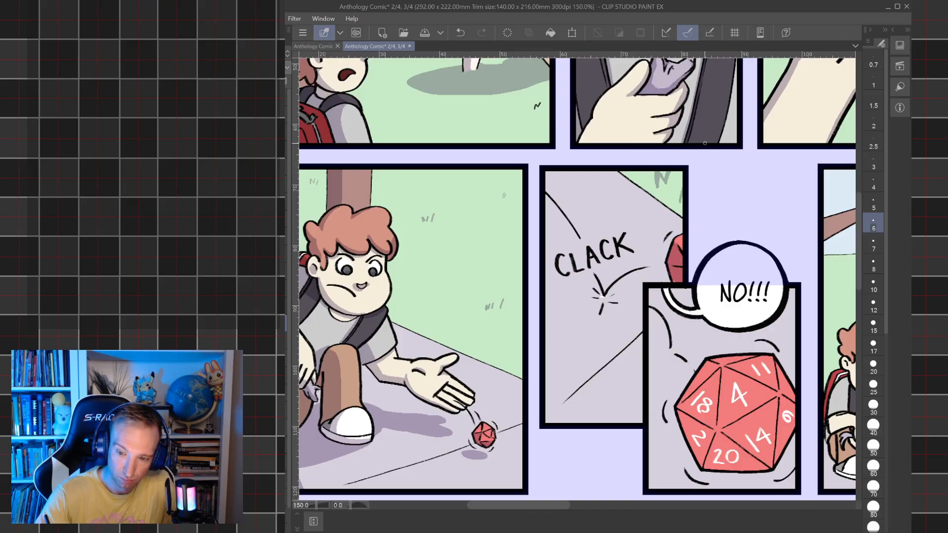
{"action": "left_click_drag", "start_coordinate": [642, 367], "coordinate": [637, 346]}
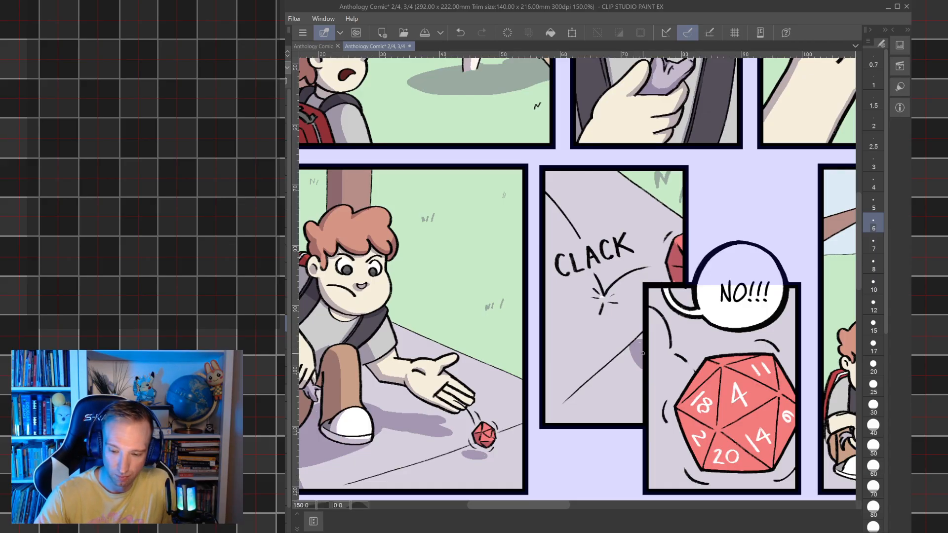
{"action": "left_click_drag", "start_coordinate": [631, 345], "coordinate": [642, 339]}
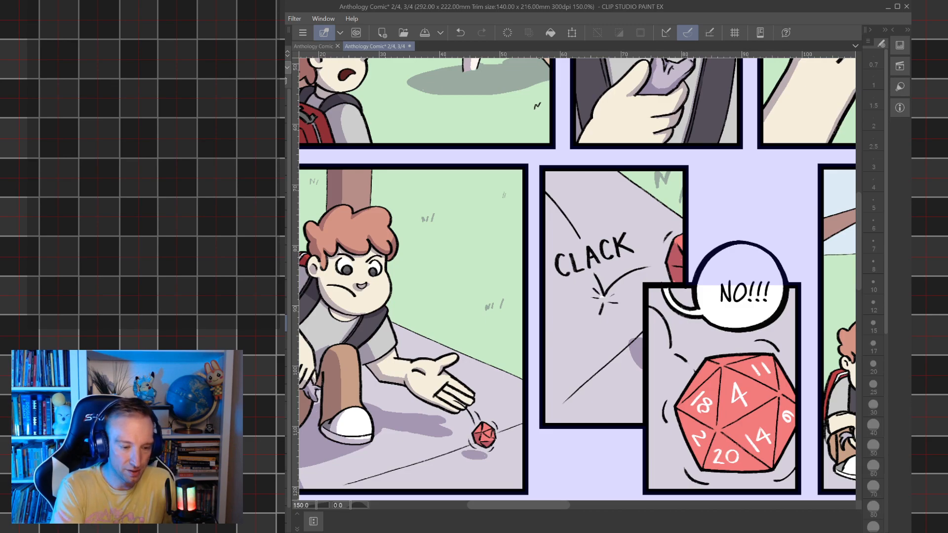
{"action": "left_click", "coordinate": [286, 305]}
{"action": "left_click", "coordinate": [285, 288]}
{"action": "left_click", "coordinate": [285, 324]}
{"action": "left_click", "coordinate": [286, 341]}
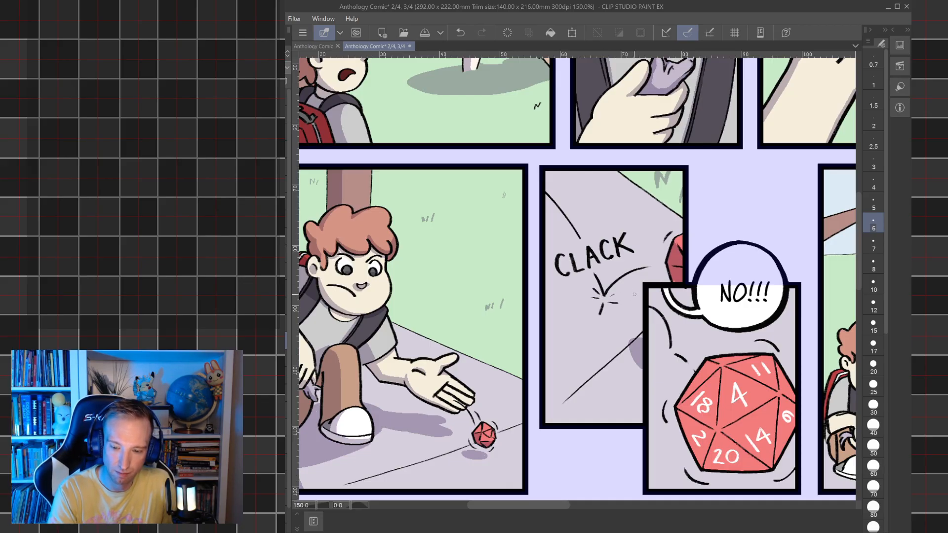
{"action": "left_click", "coordinate": [286, 358]}
{"action": "left_click", "coordinate": [286, 323]}
- Outline and fill a darker red shadow on the large die's left faces, around the numbers 18 and 2
{"action": "key", "text": "i"}
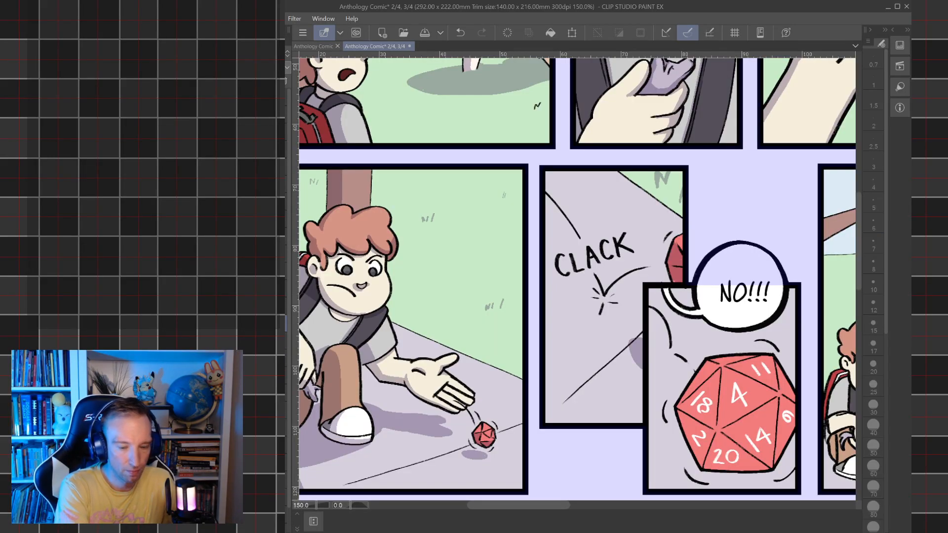
{"action": "key", "text": "p"}
{"action": "left_click_drag", "start_coordinate": [614, 339], "coordinate": [497, 237]}
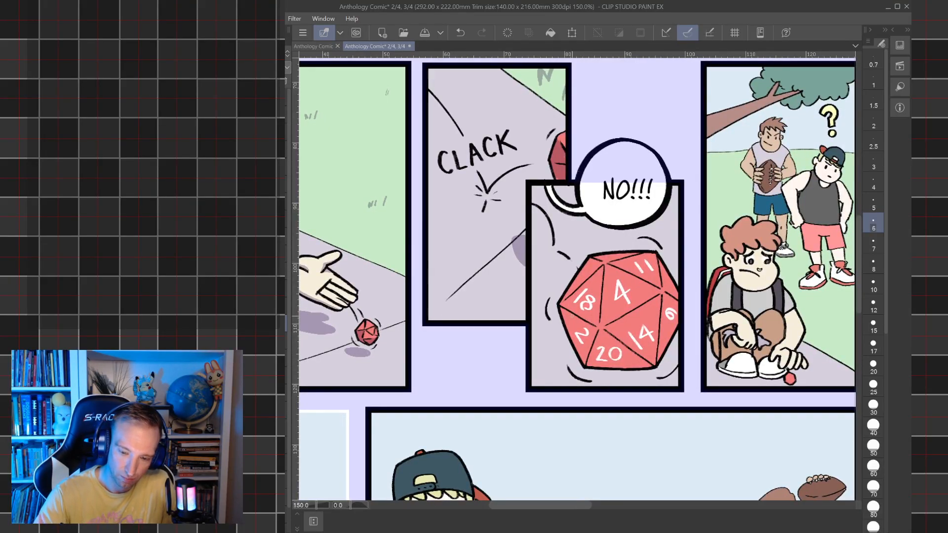
{"action": "left_click_drag", "start_coordinate": [562, 304], "coordinate": [620, 254]}
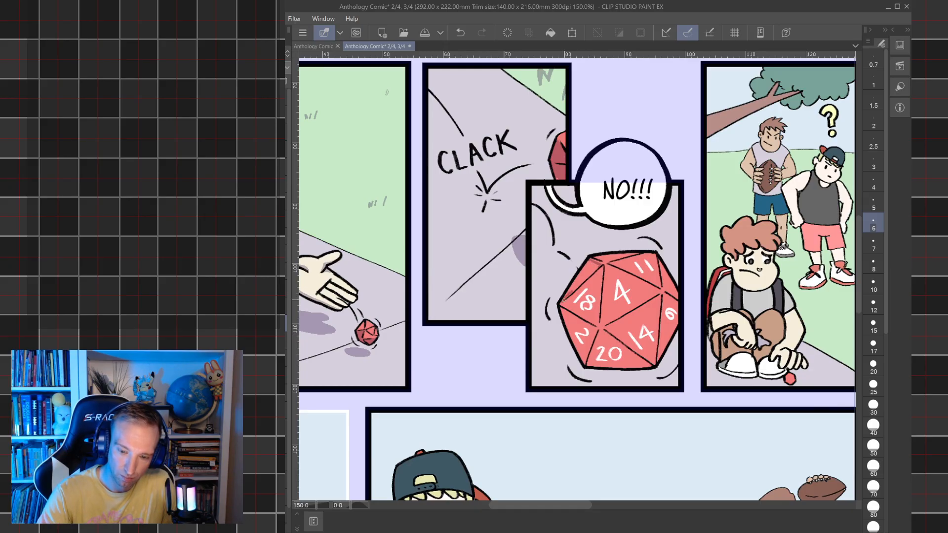
{"action": "mouse_move", "coordinate": [587, 279]}
{"action": "left_mouse_down"}
{"action": "mouse_move", "coordinate": [600, 264]}
{"action": "mouse_move", "coordinate": [565, 295]}
{"action": "mouse_move", "coordinate": [596, 268]}
{"action": "mouse_move", "coordinate": [576, 280]}
{"action": "mouse_move", "coordinate": [597, 263]}
{"action": "left_mouse_up"}
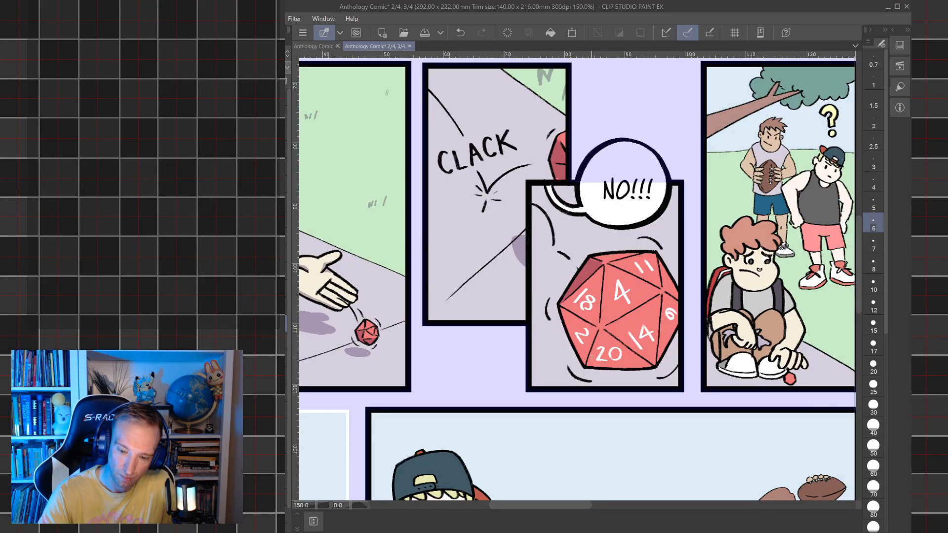
{"action": "mouse_move", "coordinate": [584, 364]}
{"action": "left_mouse_down"}
{"action": "mouse_move", "coordinate": [594, 329]}
{"action": "mouse_move", "coordinate": [585, 363]}
{"action": "mouse_move", "coordinate": [595, 329]}
{"action": "mouse_move", "coordinate": [560, 307]}
{"action": "mouse_move", "coordinate": [595, 328]}
{"action": "left_mouse_up"}
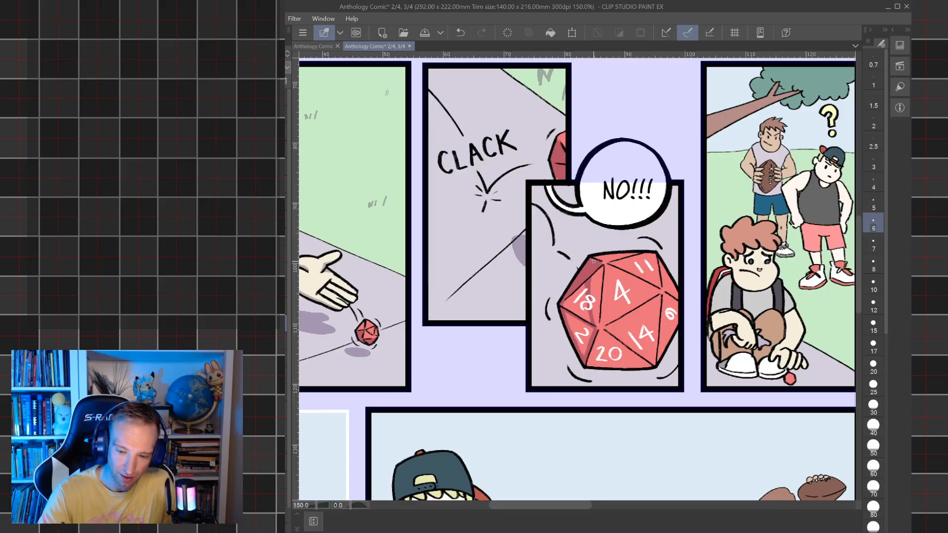
{"action": "key", "text": "g"}
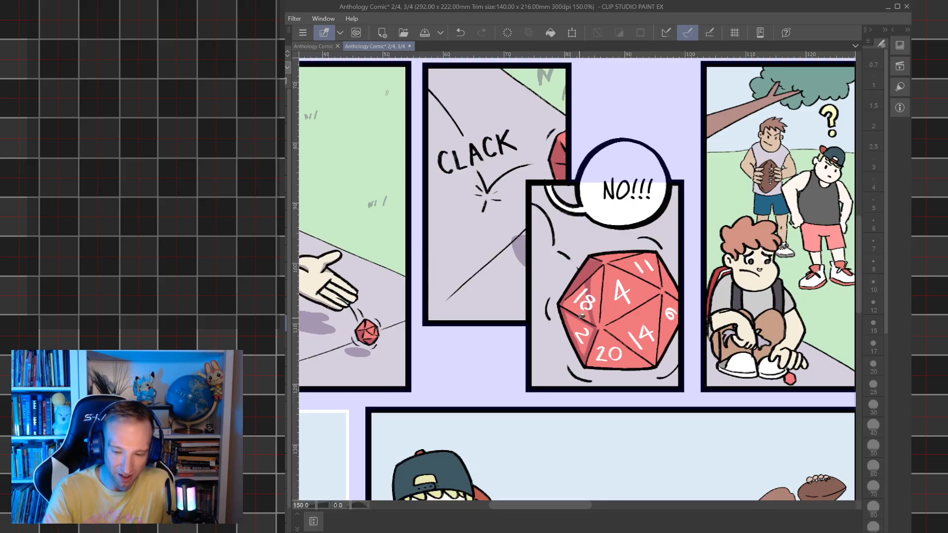
{"action": "left_click", "coordinate": [583, 326]}
{"action": "left_click", "coordinate": [583, 306]}
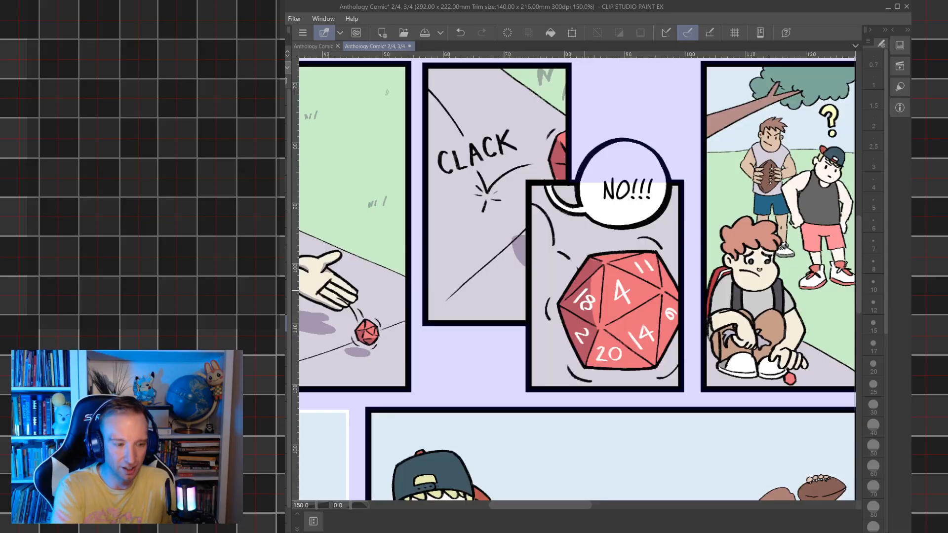
- Extend the large die's shading with a curved edge across the 20 face and fill it with the darker red
{"action": "key", "text": "p"}
{"action": "left_click_drag", "start_coordinate": [585, 291], "coordinate": [634, 294]}
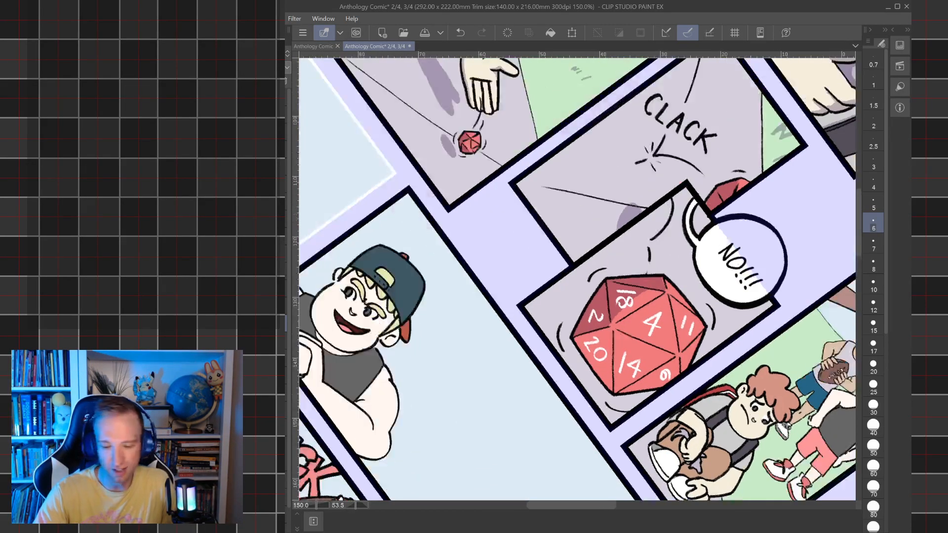
{"action": "scroll", "coordinate": [607, 334], "scroll_direction": "up", "scroll_amount": 3}
{"action": "mouse_move", "coordinate": [599, 415]}
{"action": "left_mouse_down"}
{"action": "mouse_move", "coordinate": [601, 325]}
{"action": "mouse_move", "coordinate": [608, 426]}
{"action": "mouse_move", "coordinate": [604, 316]}
{"action": "left_mouse_up"}
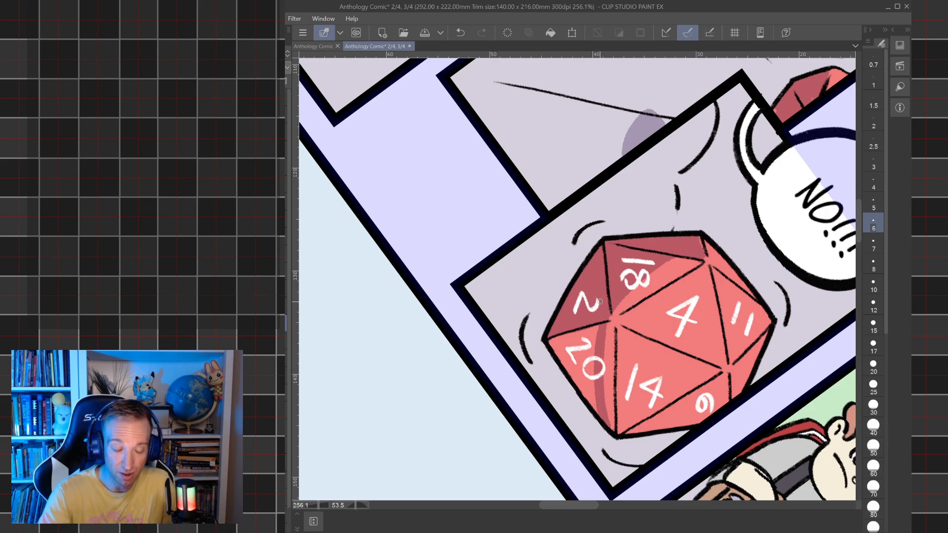
{"action": "key", "text": "g"}
{"action": "left_click", "coordinate": [595, 346]}
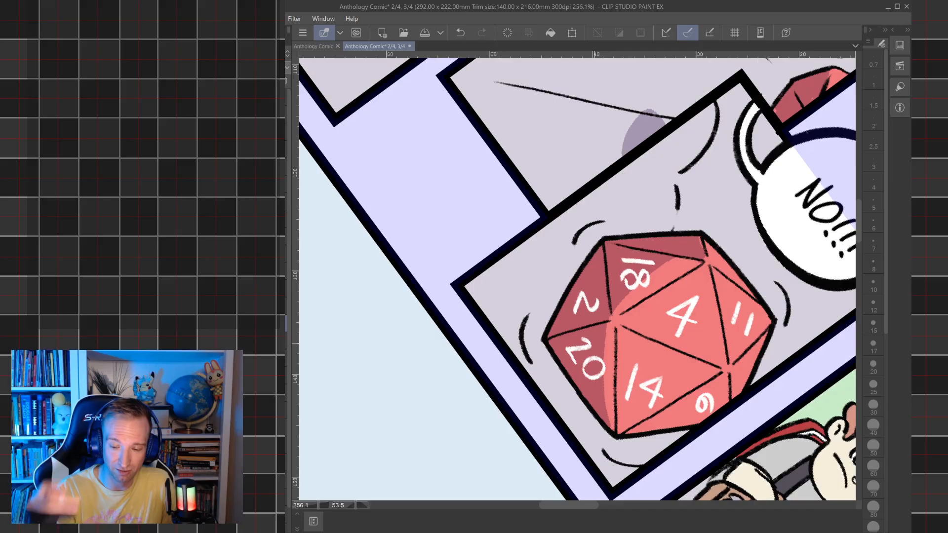
- Outline a purple cast shadow on the sidewalk along the large die's left side, undoing the last stroke beneath it
{"action": "key", "text": "b"}
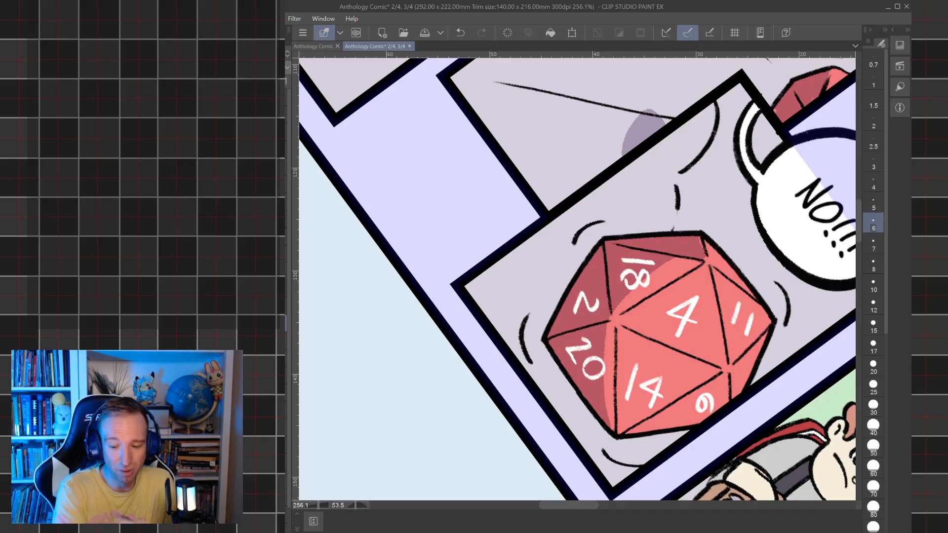
{"action": "key", "text": "ctrl+at"}
{"action": "left_click_drag", "start_coordinate": [680, 360], "coordinate": [672, 225]}
{"action": "mouse_move", "coordinate": [577, 362]}
{"action": "left_mouse_down"}
{"action": "mouse_move", "coordinate": [521, 265]}
{"action": "mouse_move", "coordinate": [559, 202]}
{"action": "mouse_move", "coordinate": [609, 173]}
{"action": "left_mouse_up"}
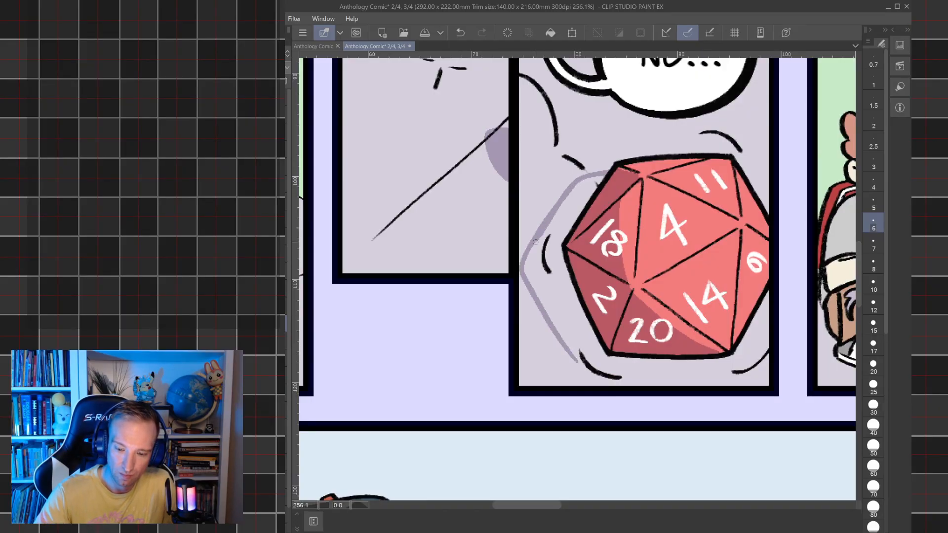
{"action": "left_click_drag", "start_coordinate": [577, 364], "coordinate": [687, 368]}
{"action": "left_click", "coordinate": [461, 33]}
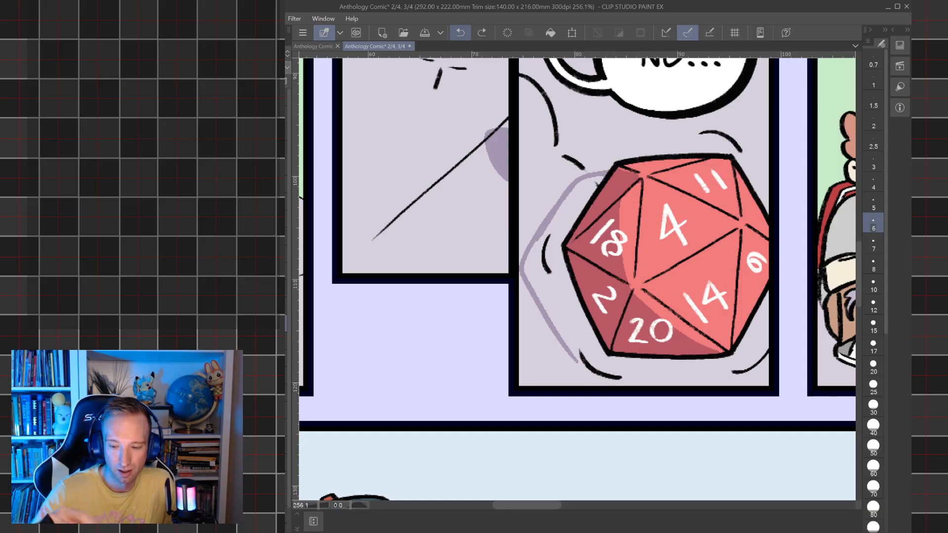
- Complete the large die's shadow outline beneath its lower faces and fill the enclosed area with purple
{"action": "key", "text": "asciicircum"}
{"action": "key", "text": "asciicircum"}
{"action": "key", "text": "asciicircum"}
{"action": "mouse_move", "coordinate": [672, 353]}
{"action": "left_mouse_down"}
{"action": "mouse_move", "coordinate": [654, 331]}
{"action": "mouse_move", "coordinate": [656, 220]}
{"action": "mouse_move", "coordinate": [731, 168]}
{"action": "mouse_move", "coordinate": [685, 178]}
{"action": "left_mouse_up"}
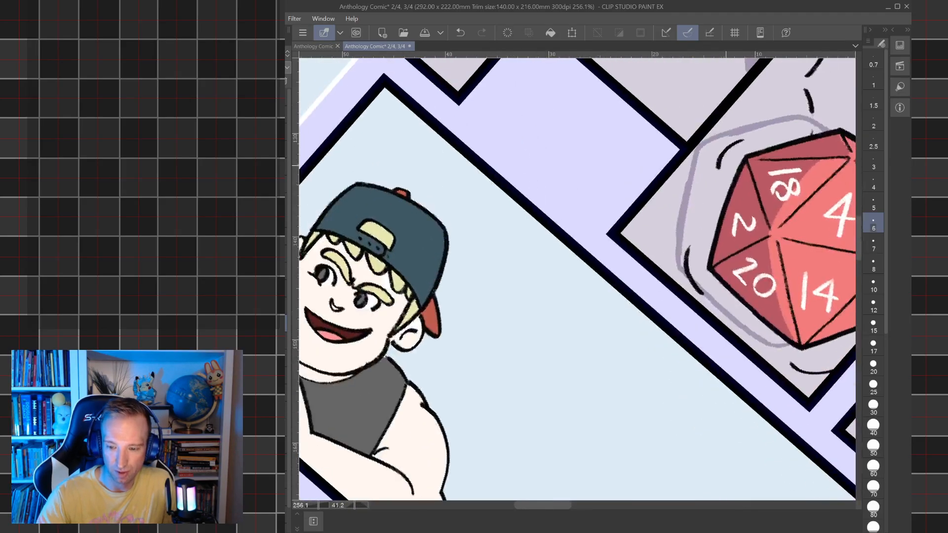
{"action": "left_click_drag", "start_coordinate": [678, 241], "coordinate": [700, 146]}
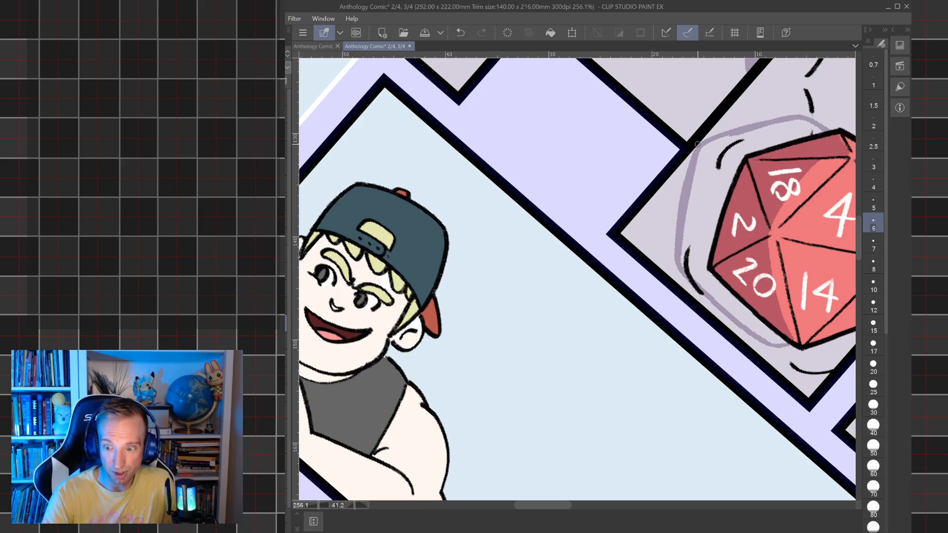
{"action": "left_click_drag", "start_coordinate": [741, 316], "coordinate": [637, 297]}
{"action": "scroll", "coordinate": [681, 291], "scroll_direction": "down", "scroll_amount": 1}
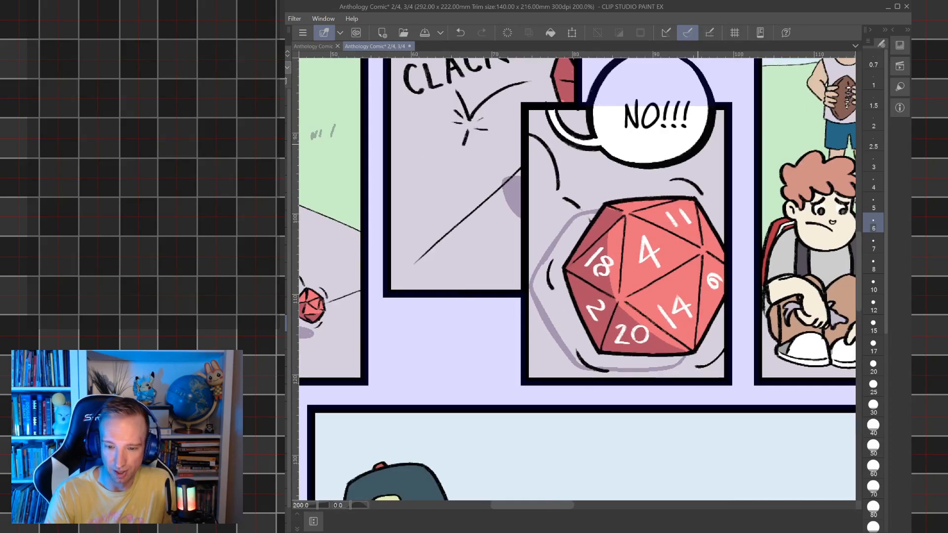
{"action": "key", "text": "g"}
{"action": "left_click", "coordinate": [573, 315]}
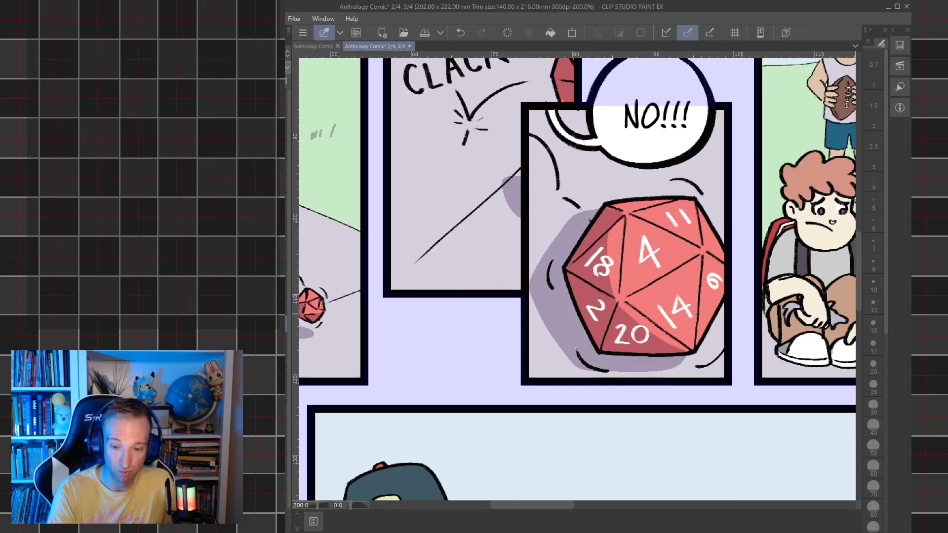
- Shade the crouching boy's inner ear and the underside and left edges of his curly hair with the size 6 brush
{"action": "key", "text": "p"}
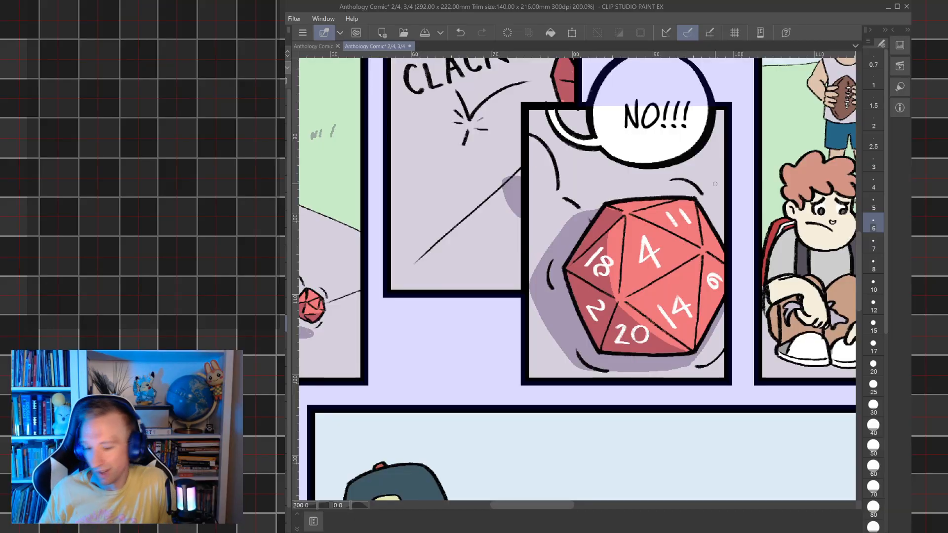
{"action": "left_click_drag", "start_coordinate": [715, 184], "coordinate": [652, 209]}
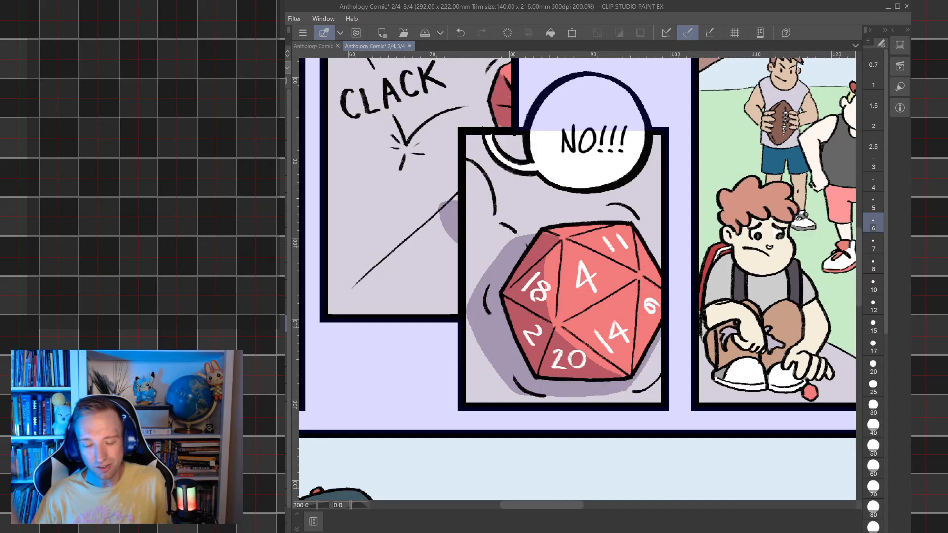
{"action": "left_click_drag", "start_coordinate": [715, 184], "coordinate": [627, 99]}
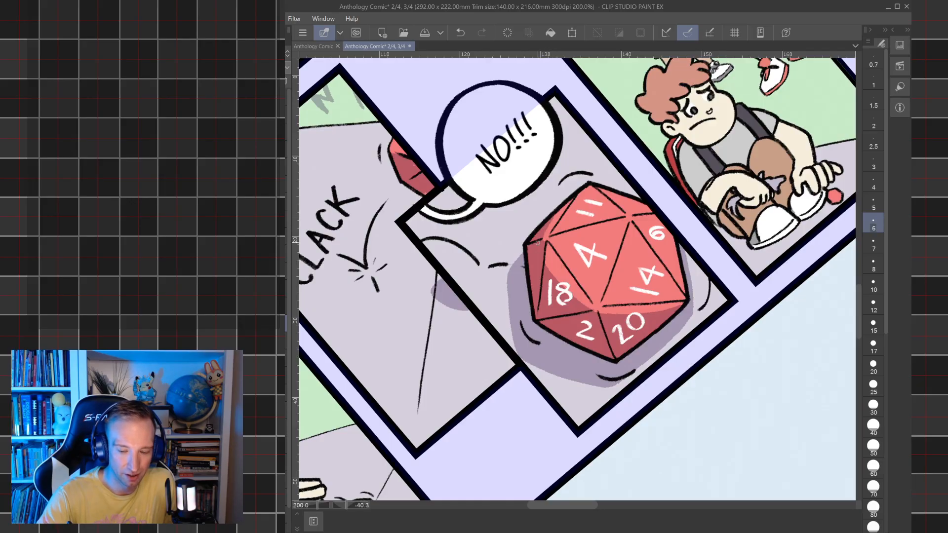
{"action": "scroll", "coordinate": [532, 233], "scroll_direction": "down", "scroll_amount": 2}
{"action": "left_click_drag", "start_coordinate": [532, 233], "coordinate": [427, 353]}
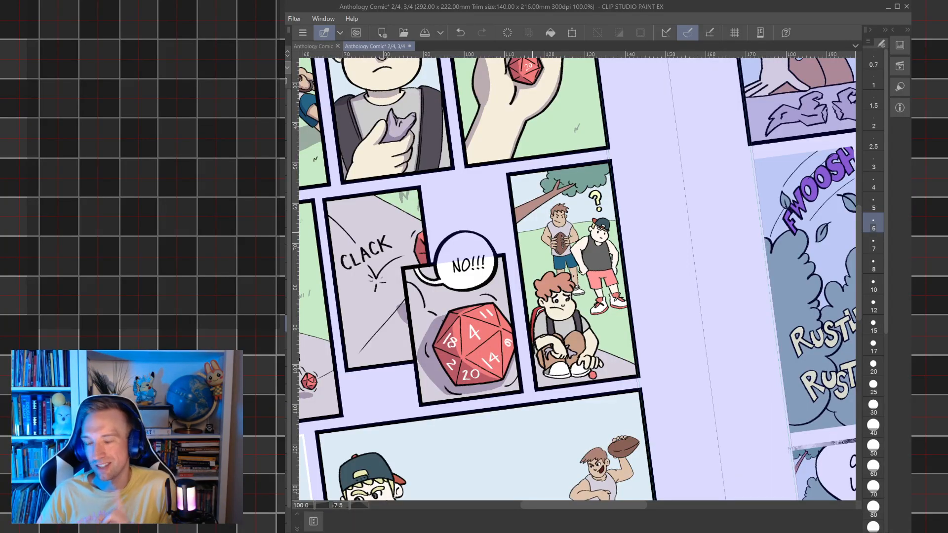
{"action": "scroll", "coordinate": [577, 279], "scroll_direction": "up", "scroll_amount": 5}
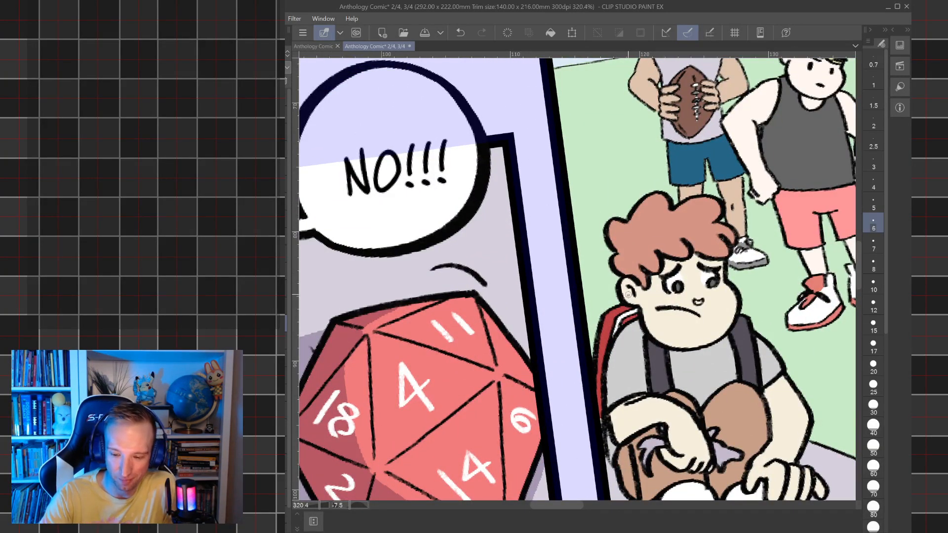
{"action": "left_click_drag", "start_coordinate": [628, 295], "coordinate": [629, 297]}
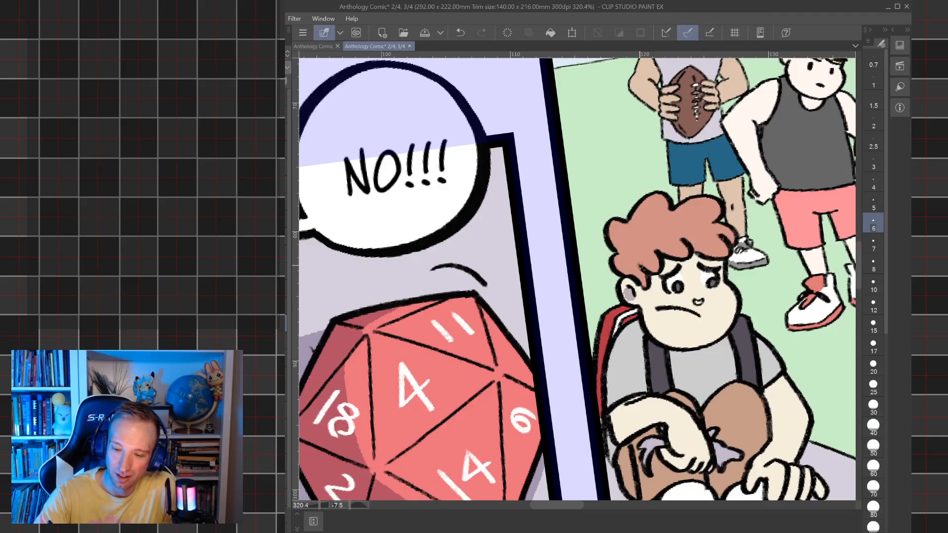
{"action": "mouse_move", "coordinate": [637, 263]}
{"action": "left_mouse_down"}
{"action": "mouse_move", "coordinate": [645, 276]}
{"action": "mouse_move", "coordinate": [658, 270]}
{"action": "mouse_move", "coordinate": [646, 271]}
{"action": "mouse_move", "coordinate": [661, 248]}
{"action": "mouse_move", "coordinate": [688, 254]}
{"action": "mouse_move", "coordinate": [696, 239]}
{"action": "mouse_move", "coordinate": [692, 251]}
{"action": "mouse_move", "coordinate": [729, 251]}
{"action": "mouse_move", "coordinate": [687, 261]}
{"action": "mouse_move", "coordinate": [706, 259]}
{"action": "left_mouse_up"}
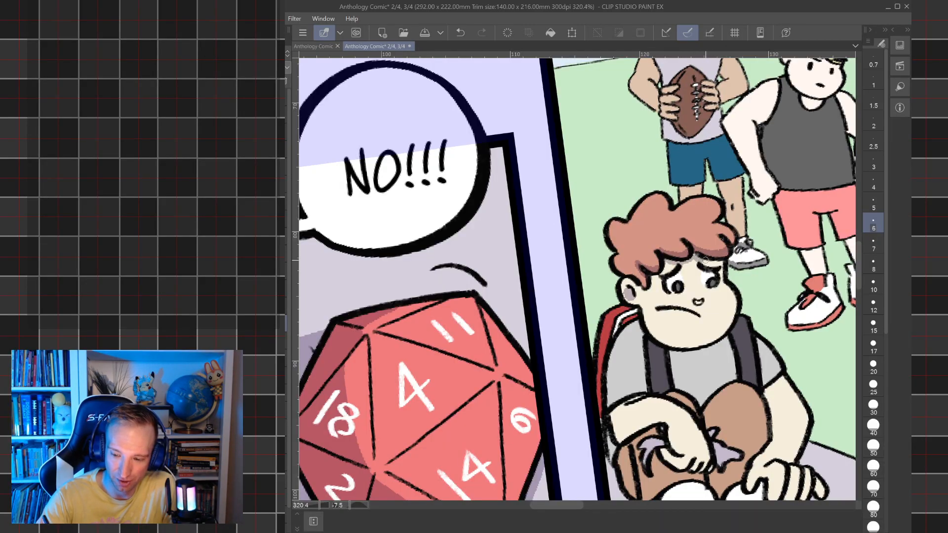
{"action": "mouse_move", "coordinate": [640, 262]}
{"action": "left_mouse_down"}
{"action": "mouse_move", "coordinate": [616, 244]}
{"action": "mouse_move", "coordinate": [611, 223]}
{"action": "mouse_move", "coordinate": [646, 284]}
{"action": "mouse_move", "coordinate": [620, 267]}
{"action": "left_mouse_up"}
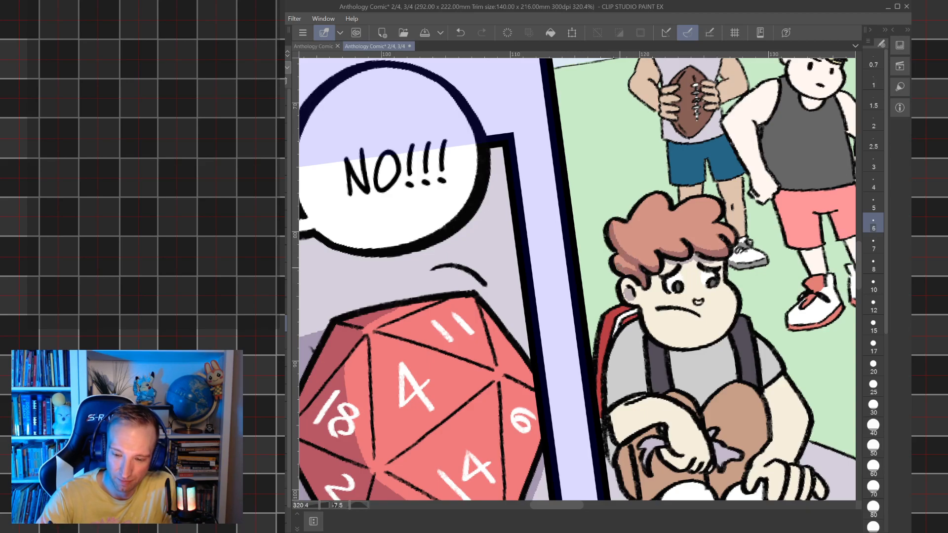
{"action": "left_click_drag", "start_coordinate": [629, 223], "coordinate": [643, 203]}
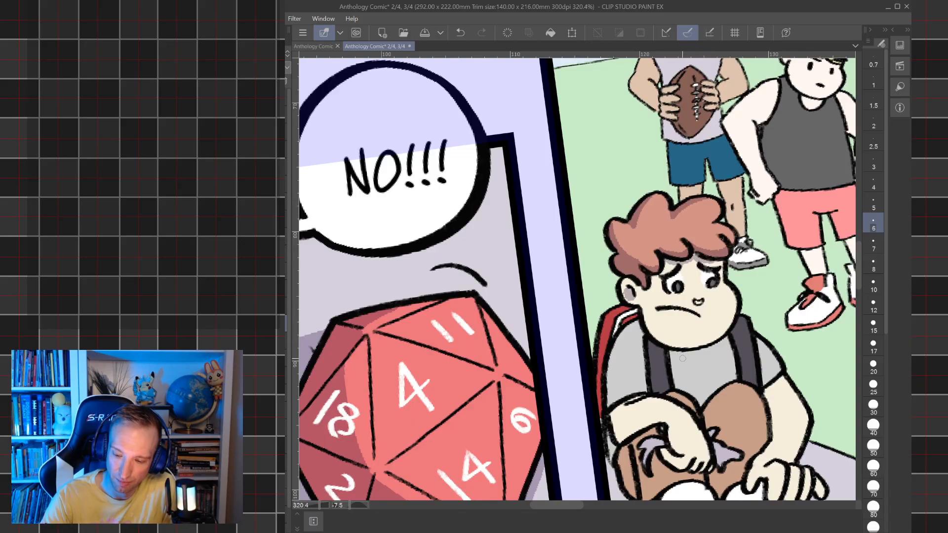
- Shade the crouching boy's red backpack, then outline and fill a shadow on the left side of his gray shirt
{"action": "mouse_move", "coordinate": [636, 315]}
{"action": "left_mouse_down"}
{"action": "mouse_move", "coordinate": [616, 324]}
{"action": "mouse_move", "coordinate": [607, 317]}
{"action": "mouse_move", "coordinate": [637, 315]}
{"action": "mouse_move", "coordinate": [611, 337]}
{"action": "left_mouse_up"}
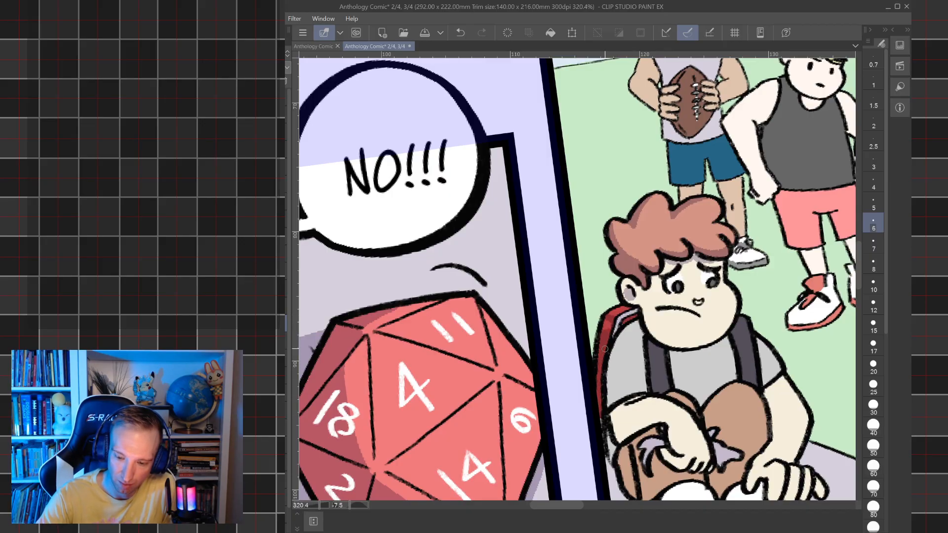
{"action": "mouse_move", "coordinate": [596, 369]}
{"action": "left_mouse_down"}
{"action": "mouse_move", "coordinate": [575, 297]}
{"action": "mouse_move", "coordinate": [601, 311]}
{"action": "mouse_move", "coordinate": [611, 267]}
{"action": "mouse_move", "coordinate": [621, 265]}
{"action": "mouse_move", "coordinate": [609, 252]}
{"action": "mouse_move", "coordinate": [621, 261]}
{"action": "left_mouse_up"}
{"action": "key", "text": "g"}
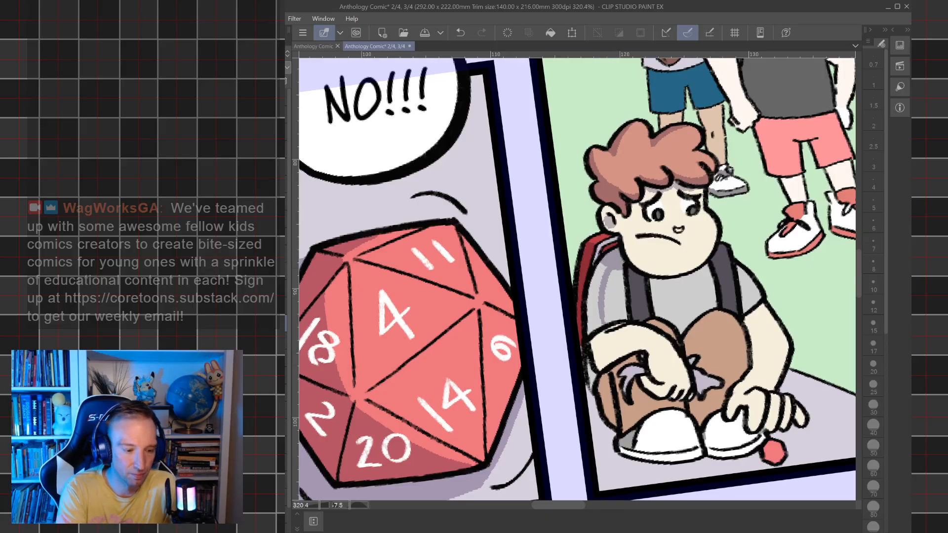
{"action": "left_click", "coordinate": [594, 298]}
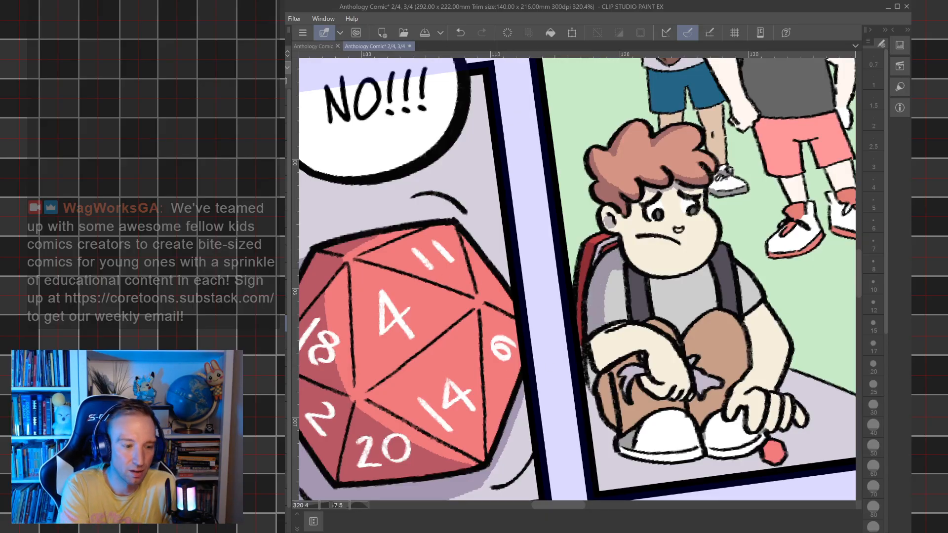
- Add shadow strokes along the crouching boy's jaw and on his nose
{"action": "key", "text": "b"}
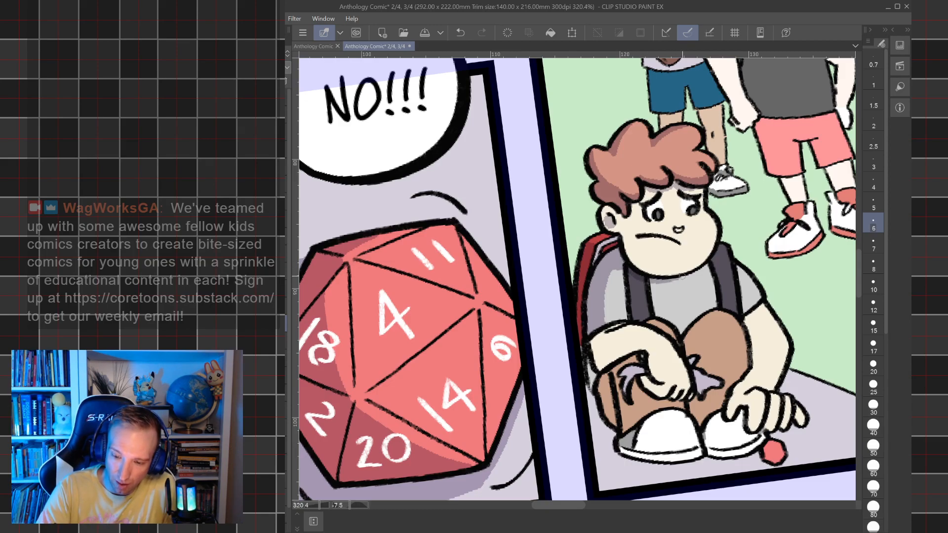
{"action": "mouse_move", "coordinate": [621, 241]}
{"action": "left_mouse_down"}
{"action": "mouse_move", "coordinate": [657, 274]}
{"action": "mouse_move", "coordinate": [690, 271]}
{"action": "left_mouse_up"}
{"action": "left_click_drag", "start_coordinate": [678, 229], "coordinate": [675, 233]}
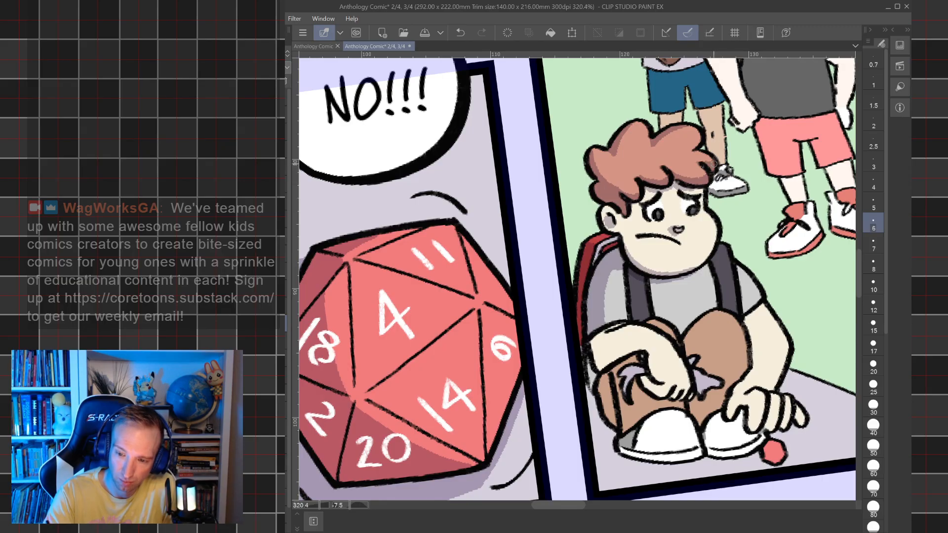
- Outline and fill the shadow on the crouching boy's bent left-side forearm and hand
{"action": "scroll", "coordinate": [712, 168], "scroll_direction": "down", "scroll_amount": 3}
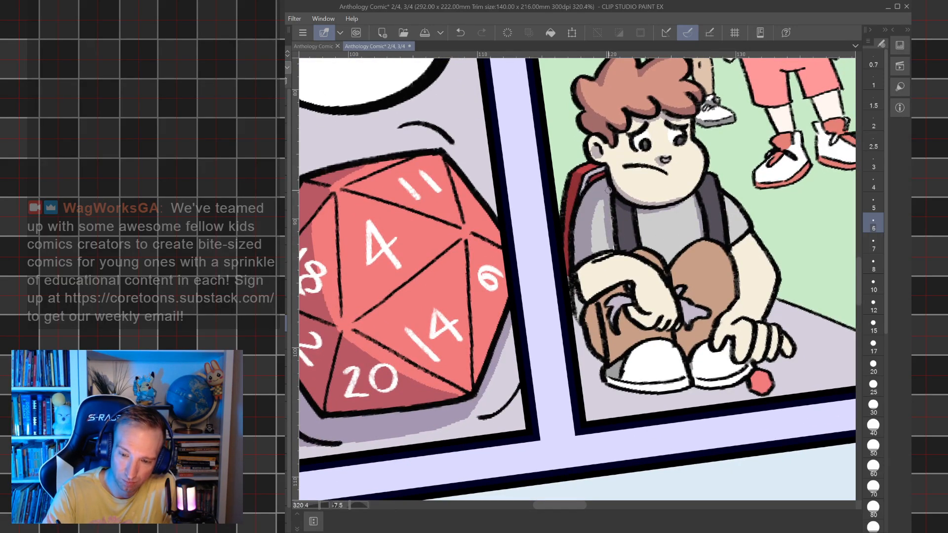
{"action": "mouse_move", "coordinate": [594, 261]}
{"action": "left_mouse_down"}
{"action": "mouse_move", "coordinate": [596, 280]}
{"action": "mouse_move", "coordinate": [608, 274]}
{"action": "left_mouse_up"}
{"action": "mouse_move", "coordinate": [635, 276]}
{"action": "left_mouse_down"}
{"action": "mouse_move", "coordinate": [647, 306]}
{"action": "mouse_move", "coordinate": [640, 304]}
{"action": "mouse_move", "coordinate": [677, 328]}
{"action": "left_mouse_up"}
{"action": "key", "text": "g"}
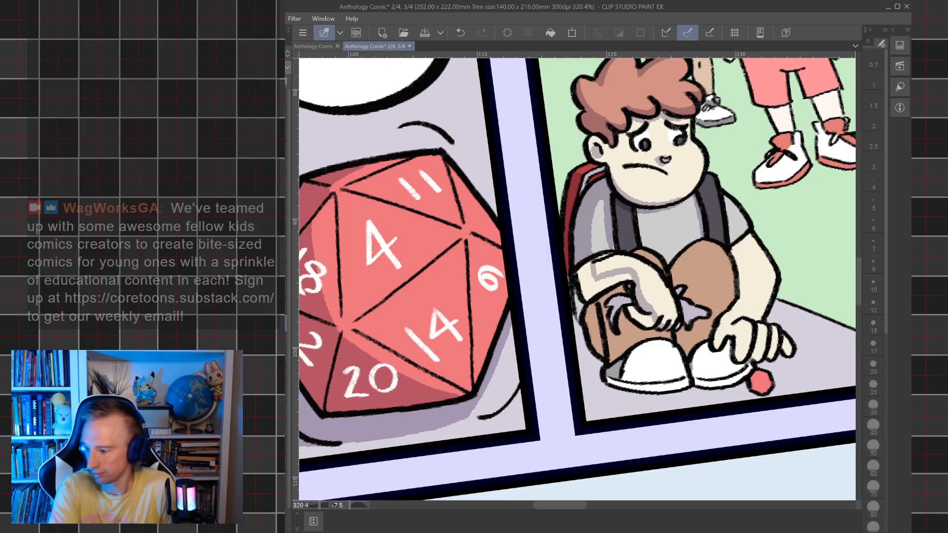
{"action": "left_click", "coordinate": [594, 284]}
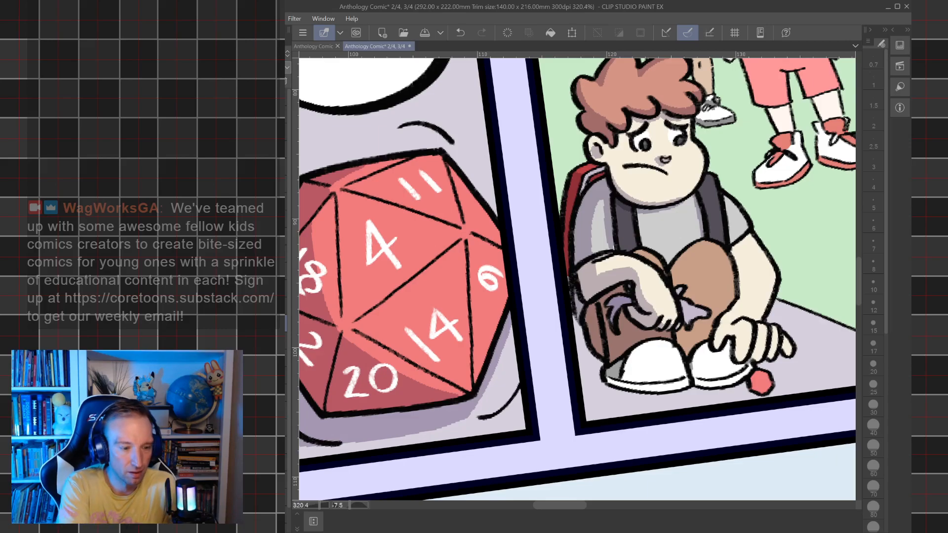
- Outline a curved shadow on the crouching boy's left-side white shoe and fill its toe and sole areas, redoing the first stroke
{"action": "key", "text": "p"}
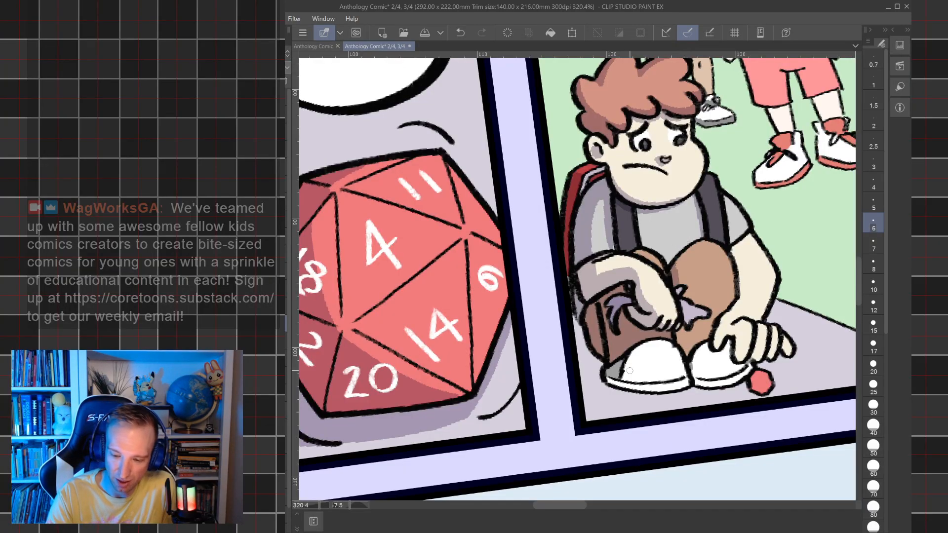
{"action": "left_click_drag", "start_coordinate": [634, 379], "coordinate": [657, 340]}
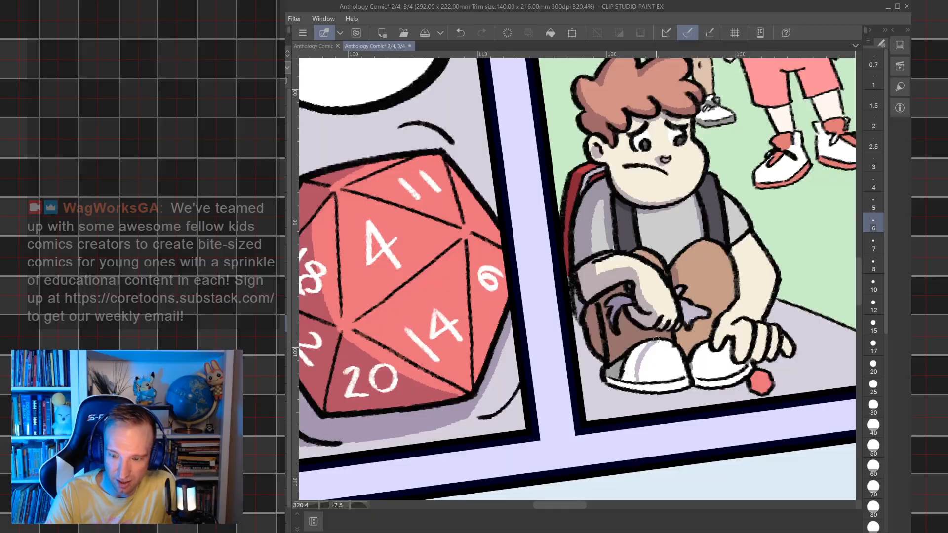
{"action": "left_click", "coordinate": [460, 33]}
{"action": "mouse_move", "coordinate": [640, 381]}
{"action": "left_mouse_down"}
{"action": "mouse_move", "coordinate": [650, 338]}
{"action": "mouse_move", "coordinate": [637, 381]}
{"action": "left_mouse_up"}
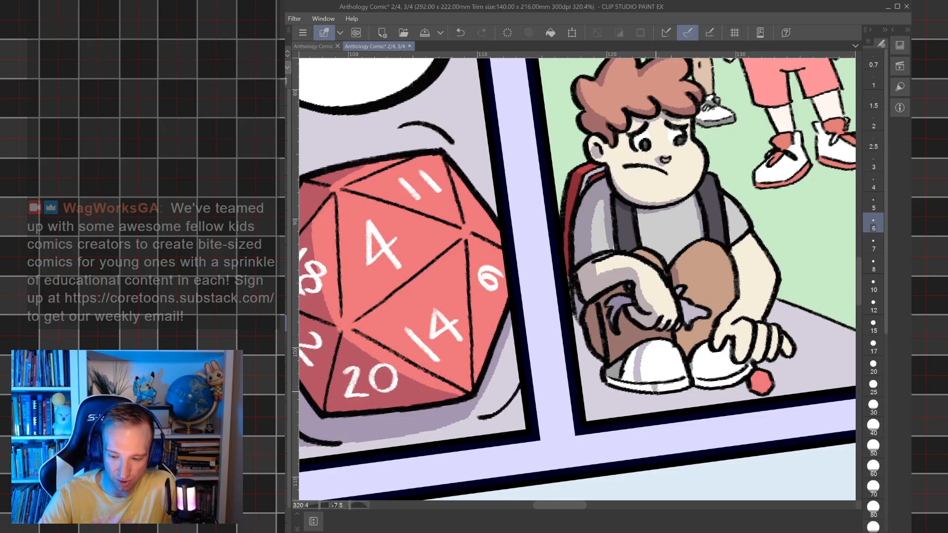
{"action": "key", "text": "g"}
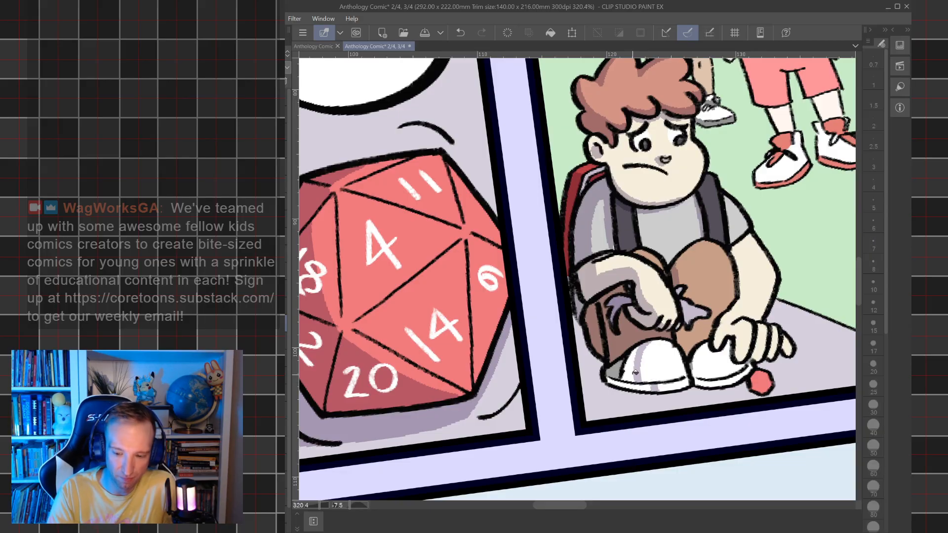
{"action": "left_click", "coordinate": [629, 369]}
{"action": "left_click", "coordinate": [618, 370]}
{"action": "left_click", "coordinate": [634, 385]}
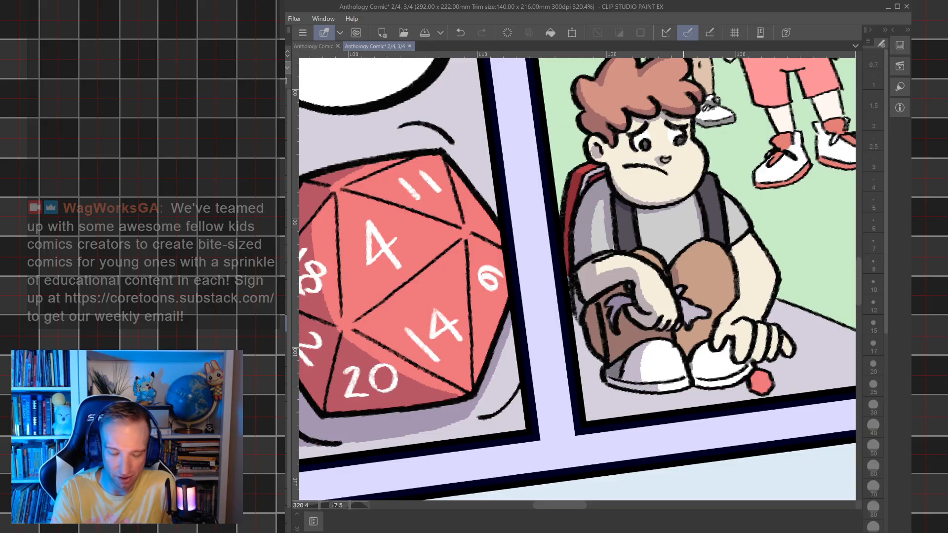
- Outline shadows on the crouching boy's right-side knee, trouser leg and shoe, and fill the shaded trouser areas
{"action": "key", "text": "b"}
{"action": "left_click_drag", "start_coordinate": [695, 375], "coordinate": [699, 336]}
{"action": "mouse_move", "coordinate": [681, 261]}
{"action": "left_mouse_down"}
{"action": "mouse_move", "coordinate": [694, 300]}
{"action": "mouse_move", "coordinate": [686, 265]}
{"action": "left_mouse_up"}
{"action": "left_click_drag", "start_coordinate": [697, 329], "coordinate": [699, 324]}
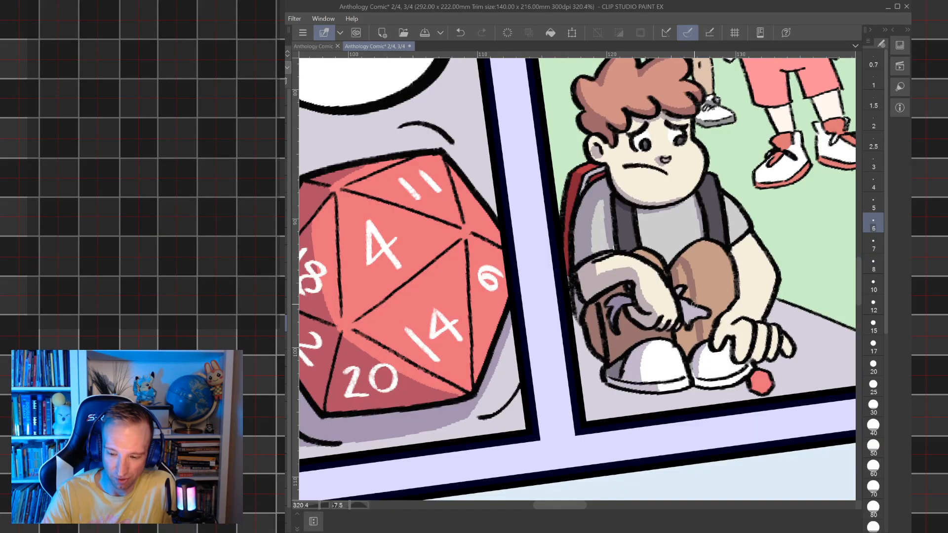
{"action": "mouse_move", "coordinate": [694, 366]}
{"action": "left_mouse_down"}
{"action": "mouse_move", "coordinate": [696, 379]}
{"action": "mouse_move", "coordinate": [719, 381]}
{"action": "left_mouse_up"}
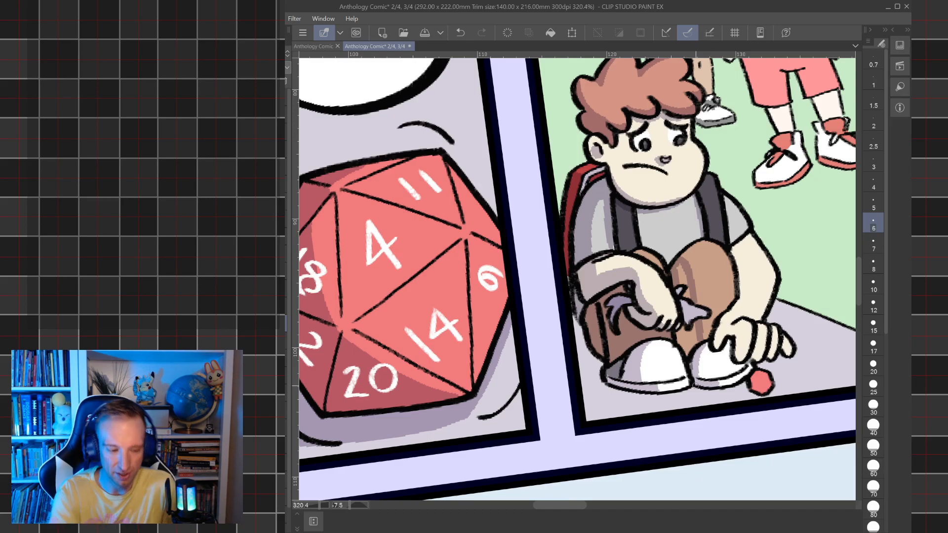
{"action": "key", "text": "g"}
{"action": "left_click", "coordinate": [690, 343]}
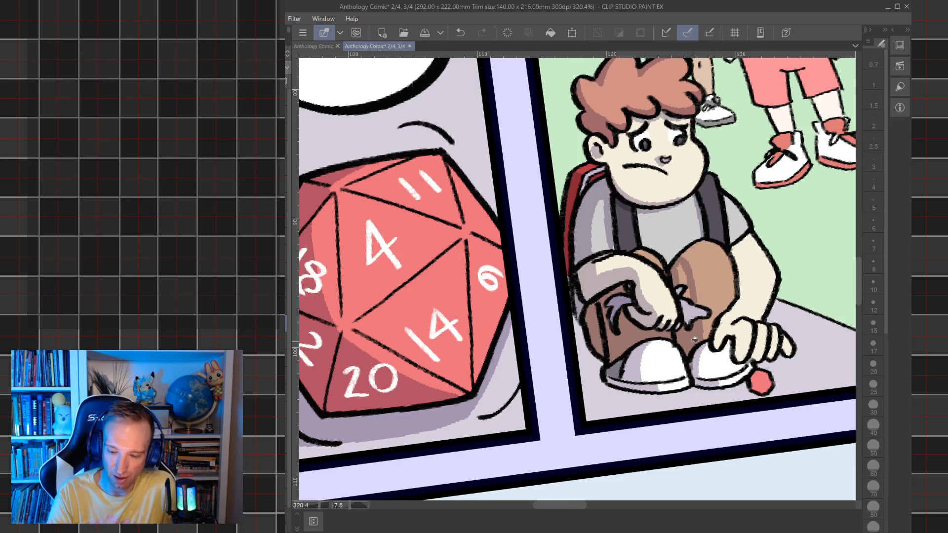
{"action": "left_click", "coordinate": [692, 291]}
- Add shadows to the crouching boy's right-side arm and hand, and outline a cast shadow on the ground around his shoes
{"action": "key", "text": "b"}
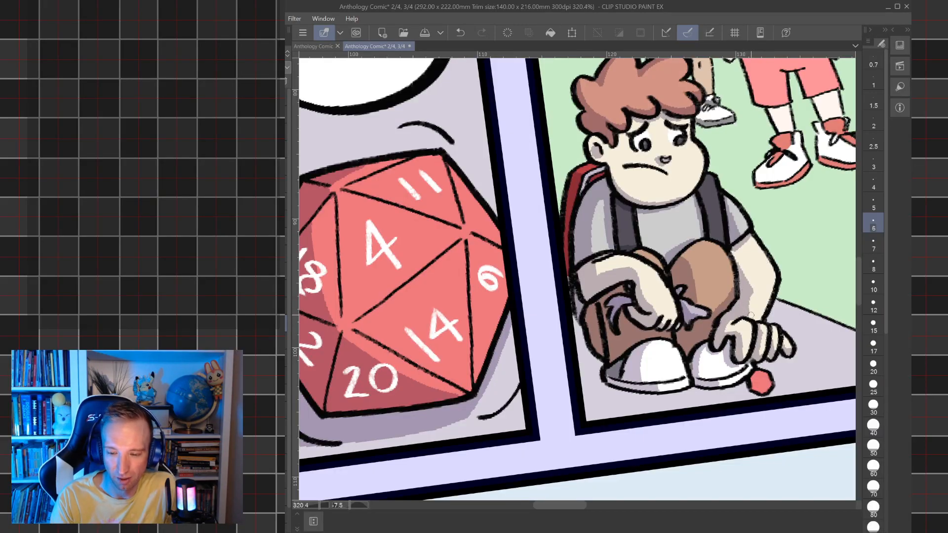
{"action": "scroll", "coordinate": [751, 315], "scroll_direction": "down", "scroll_amount": 3}
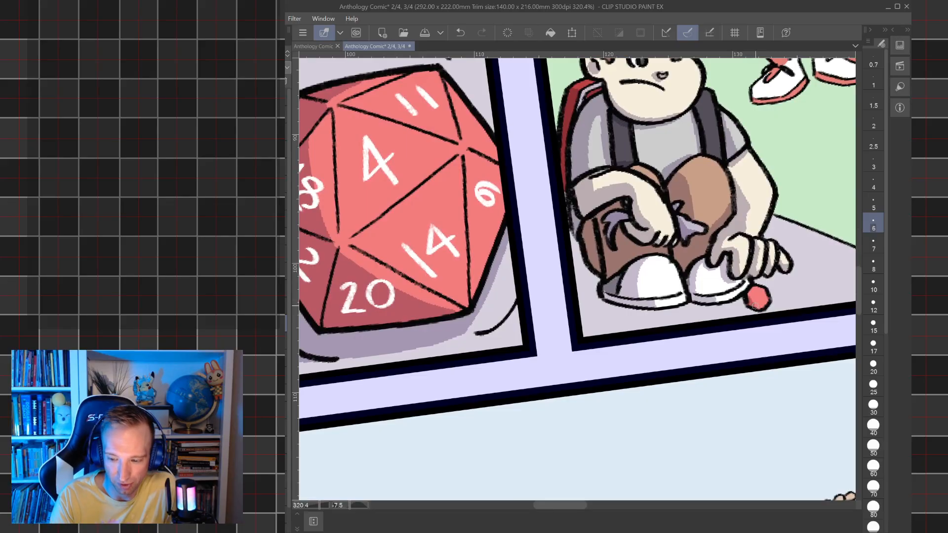
{"action": "left_click_drag", "start_coordinate": [742, 303], "coordinate": [740, 308]}
{"action": "left_click_drag", "start_coordinate": [586, 271], "coordinate": [573, 271]}
{"action": "left_click_drag", "start_coordinate": [733, 307], "coordinate": [562, 332]}
- Fill the ground shadow beside and beneath the crouching boy's shoes, undoing and repeating the first fills
{"action": "key", "text": "g"}
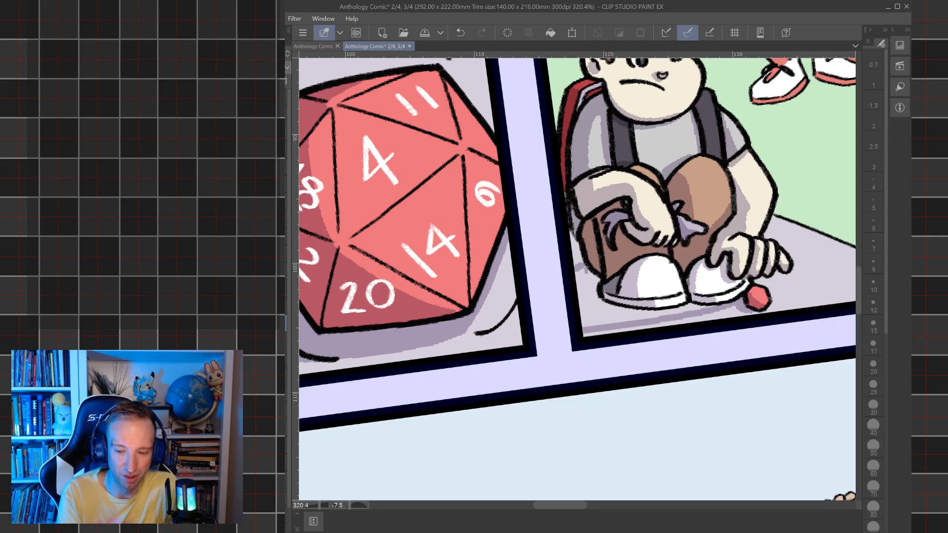
{"action": "left_click", "coordinate": [592, 312]}
{"action": "key", "text": "ctrl+z"}
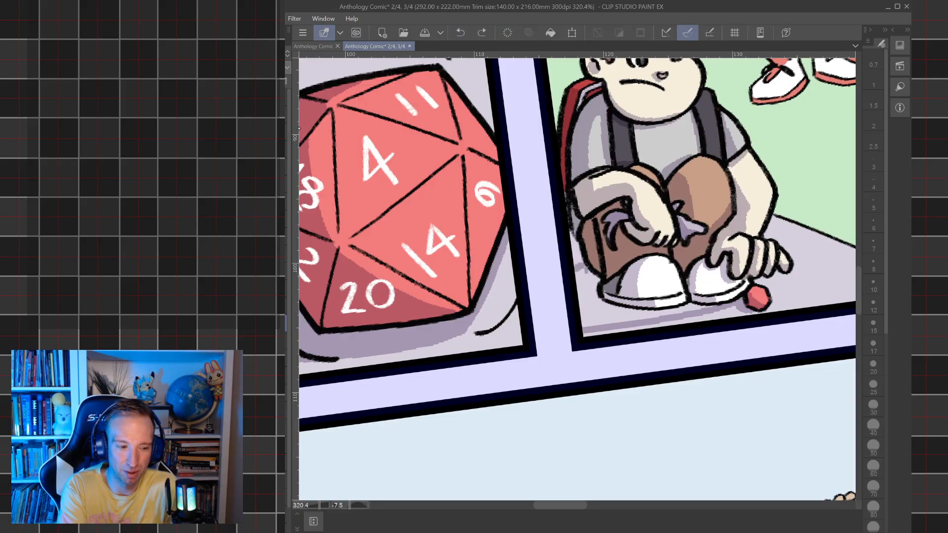
{"action": "key", "text": "b"}
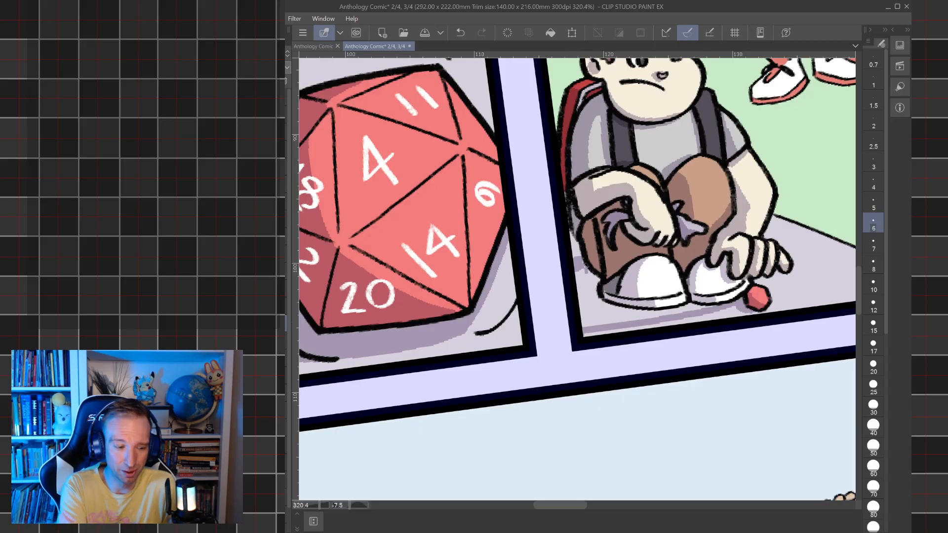
{"action": "key", "text": "g"}
{"action": "left_click", "coordinate": [627, 289]}
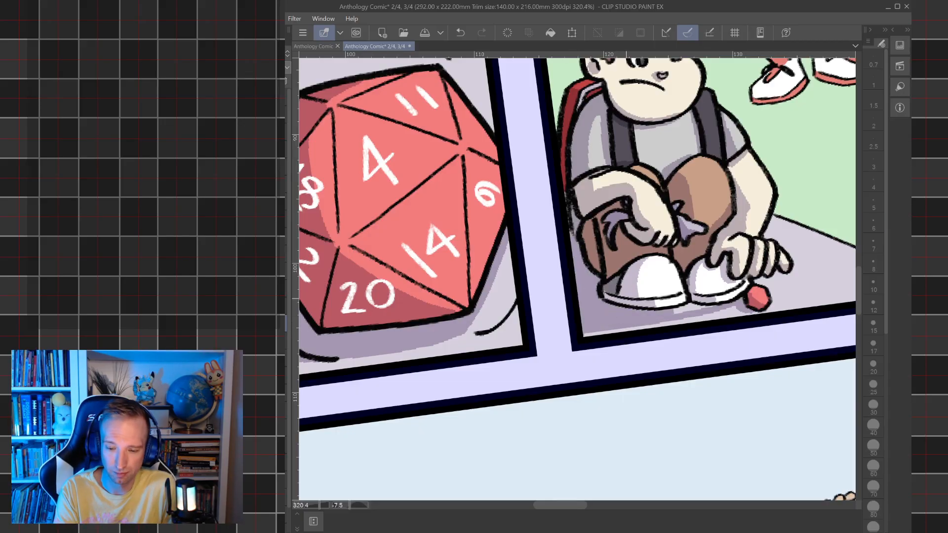
{"action": "key", "text": "ctrl+z"}
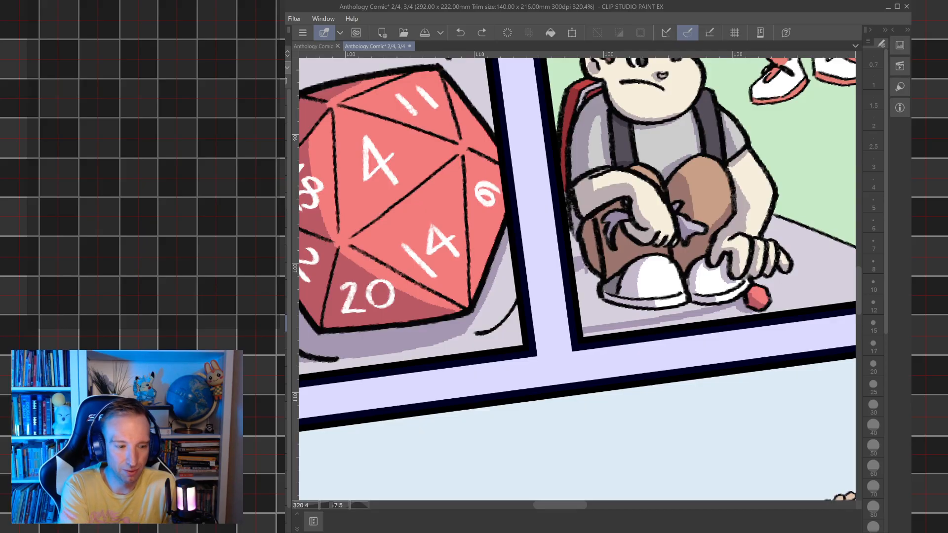
{"action": "key", "text": "b"}
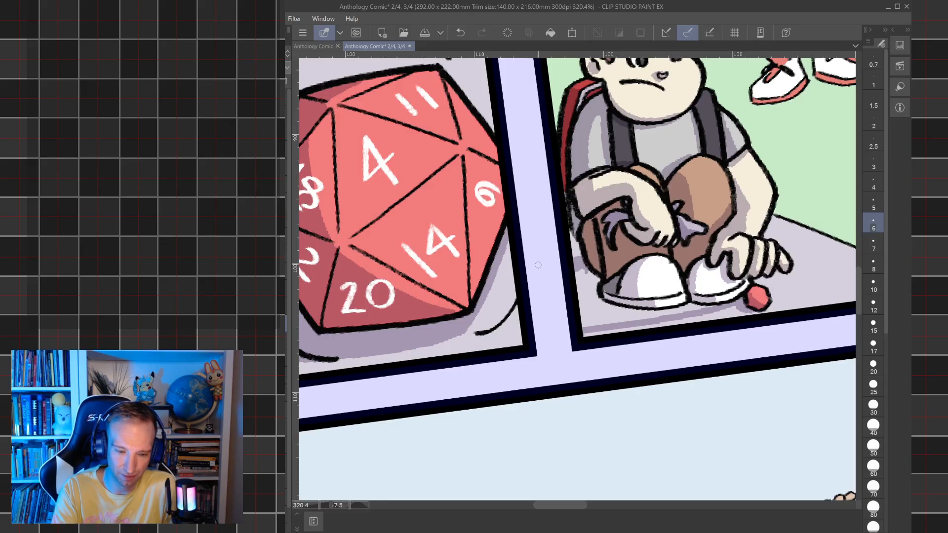
{"action": "key", "text": "g"}
{"action": "left_click", "coordinate": [612, 317]}
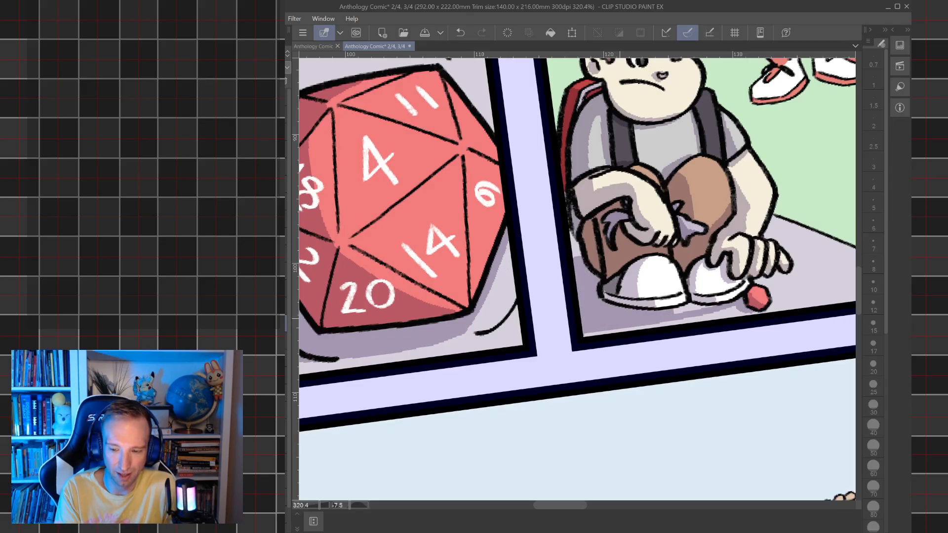
{"action": "left_click", "coordinate": [693, 304]}
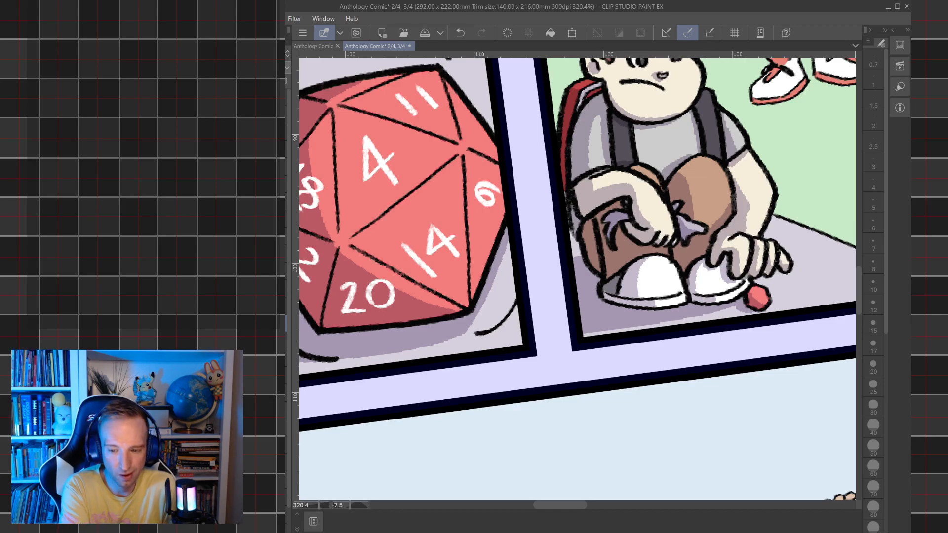
- Shade the football-holding boy's face, shirt, arms, football, blue shorts, legs and shoe
{"action": "key", "text": "p"}
{"action": "mouse_move", "coordinate": [617, 148]}
{"action": "left_mouse_down"}
{"action": "mouse_move", "coordinate": [579, 318]}
{"action": "mouse_move", "coordinate": [522, 435]}
{"action": "mouse_move", "coordinate": [540, 506]}
{"action": "left_mouse_up"}
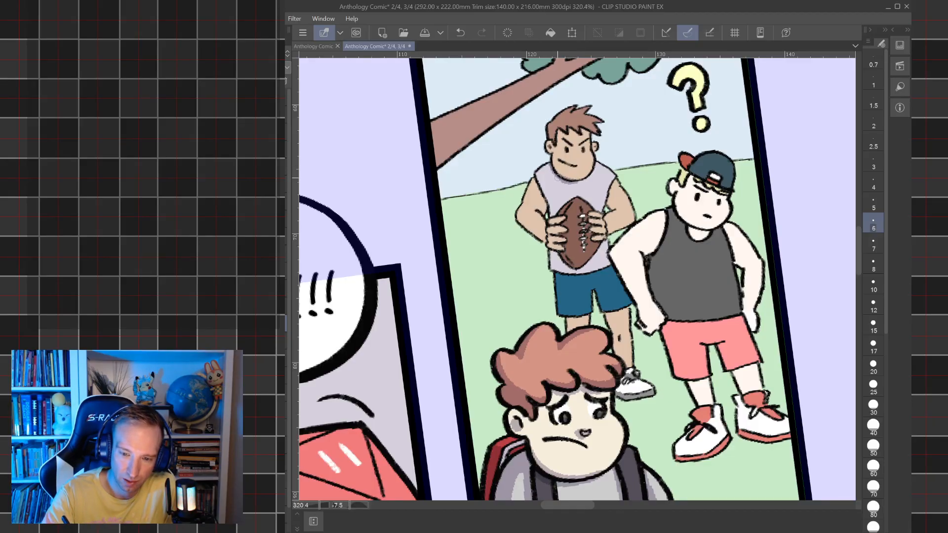
{"action": "mouse_move", "coordinate": [549, 174]}
{"action": "left_mouse_down"}
{"action": "mouse_move", "coordinate": [577, 158]}
{"action": "mouse_move", "coordinate": [566, 131]}
{"action": "mouse_move", "coordinate": [588, 132]}
{"action": "mouse_move", "coordinate": [555, 127]}
{"action": "mouse_move", "coordinate": [553, 140]}
{"action": "mouse_move", "coordinate": [550, 126]}
{"action": "mouse_move", "coordinate": [592, 128]}
{"action": "left_mouse_up"}
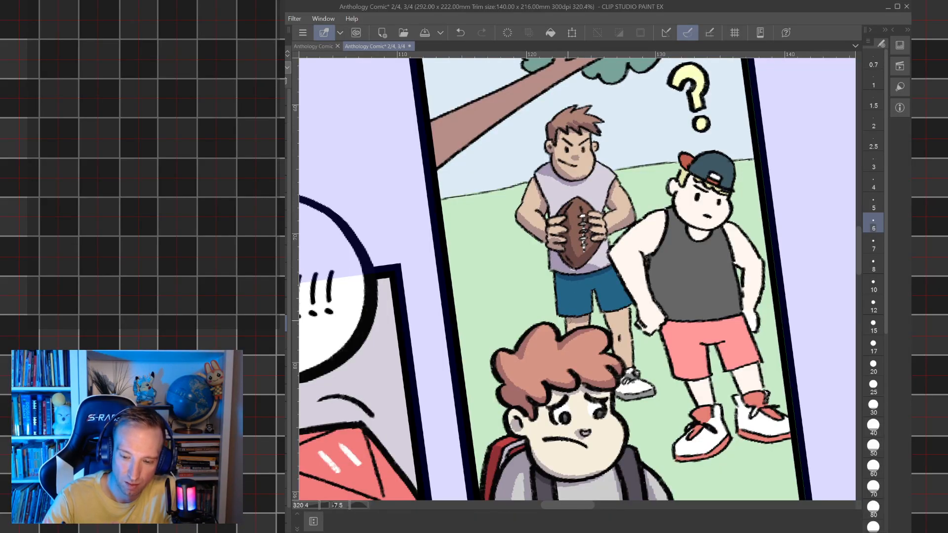
{"action": "left_click_drag", "start_coordinate": [568, 312], "coordinate": [559, 276]}
{"action": "mouse_move", "coordinate": [604, 309]}
{"action": "left_mouse_down"}
{"action": "mouse_move", "coordinate": [596, 281]}
{"action": "mouse_move", "coordinate": [609, 311]}
{"action": "left_mouse_up"}
{"action": "left_click", "coordinate": [461, 32]}
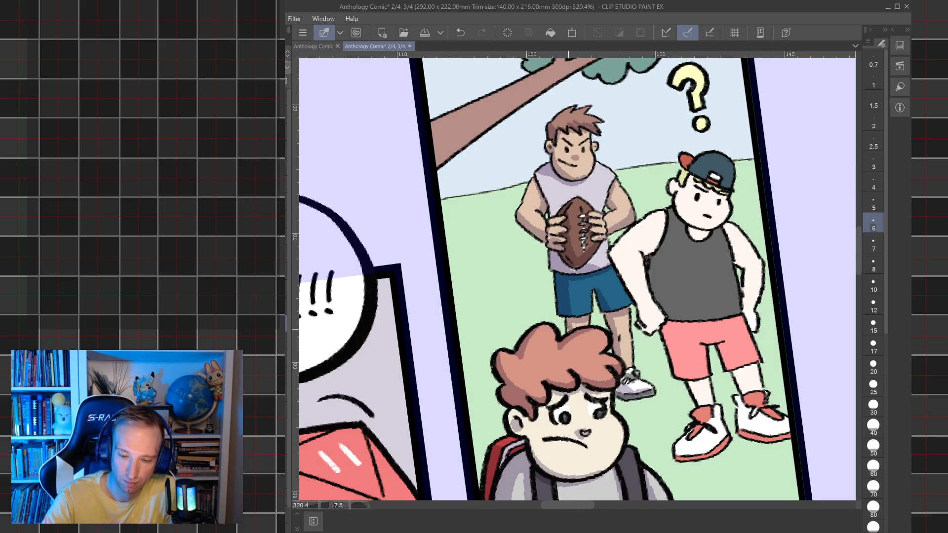
- Shade the capped boy's arms, dark tank top, cap, face and neck, comparing with undo and redo
{"action": "mouse_move", "coordinate": [656, 297]}
{"action": "left_mouse_down"}
{"action": "mouse_move", "coordinate": [657, 257]}
{"action": "mouse_move", "coordinate": [652, 287]}
{"action": "mouse_move", "coordinate": [655, 255]}
{"action": "left_mouse_up"}
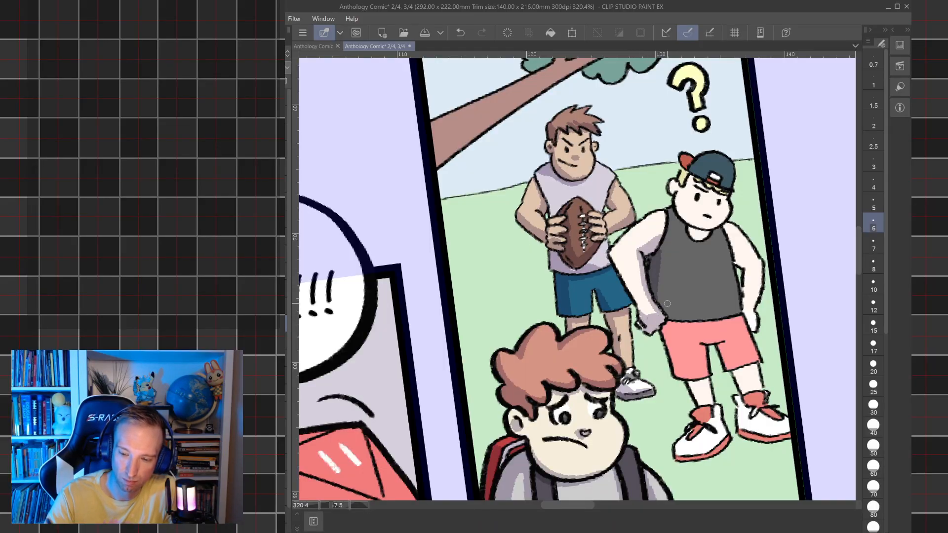
{"action": "left_click", "coordinate": [460, 33]}
{"action": "left_click", "coordinate": [460, 33]}
{"action": "left_click", "coordinate": [482, 33]}
{"action": "left_click", "coordinate": [482, 33]}
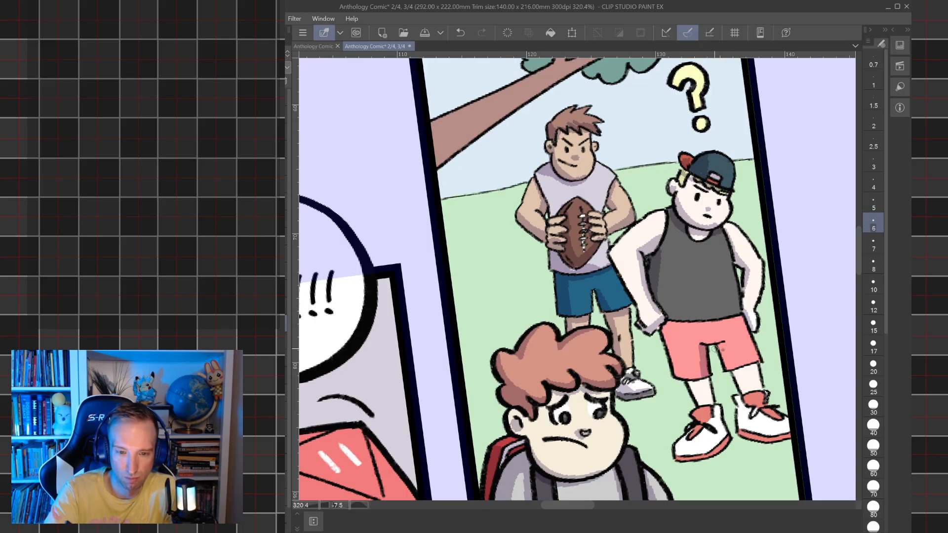
{"action": "left_click", "coordinate": [461, 33]}
{"action": "left_click", "coordinate": [461, 33]}
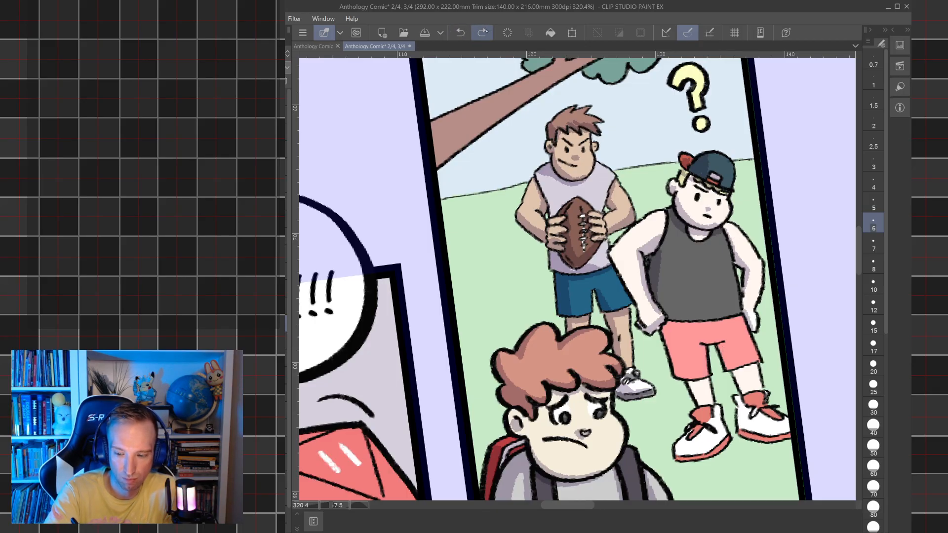
{"action": "left_click", "coordinate": [483, 33]}
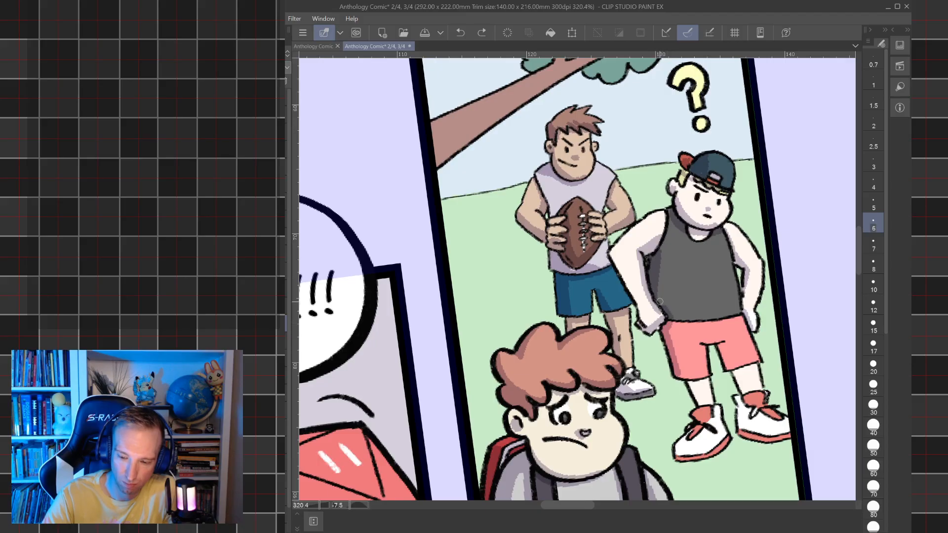
- Shade the capped boy's pink shorts and legs, and add shadows to both of his red-and-white sneakers
{"action": "mouse_move", "coordinate": [666, 336]}
{"action": "left_mouse_down"}
{"action": "mouse_move", "coordinate": [668, 326]}
{"action": "mouse_move", "coordinate": [741, 315]}
{"action": "mouse_move", "coordinate": [669, 323]}
{"action": "left_mouse_up"}
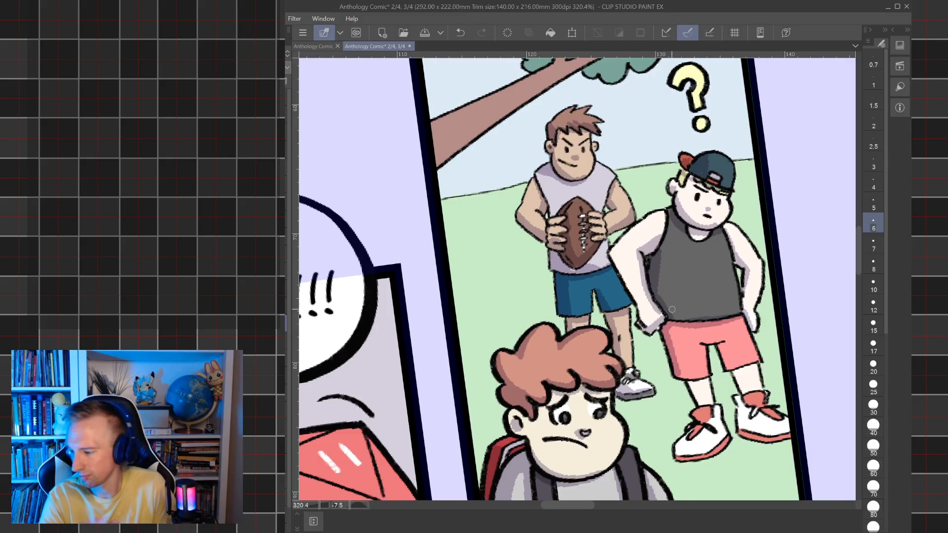
{"action": "mouse_move", "coordinate": [722, 348]}
{"action": "left_mouse_down"}
{"action": "mouse_move", "coordinate": [726, 364]}
{"action": "mouse_move", "coordinate": [722, 349]}
{"action": "left_mouse_up"}
{"action": "scroll", "coordinate": [716, 338], "scroll_direction": "down", "scroll_amount": 10}
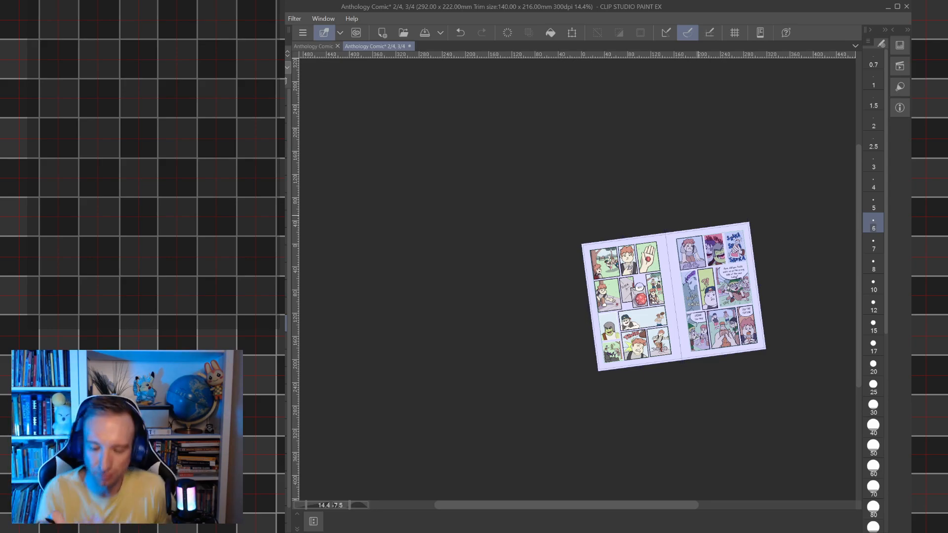
{"action": "scroll", "coordinate": [670, 319], "scroll_direction": "up", "scroll_amount": 4}
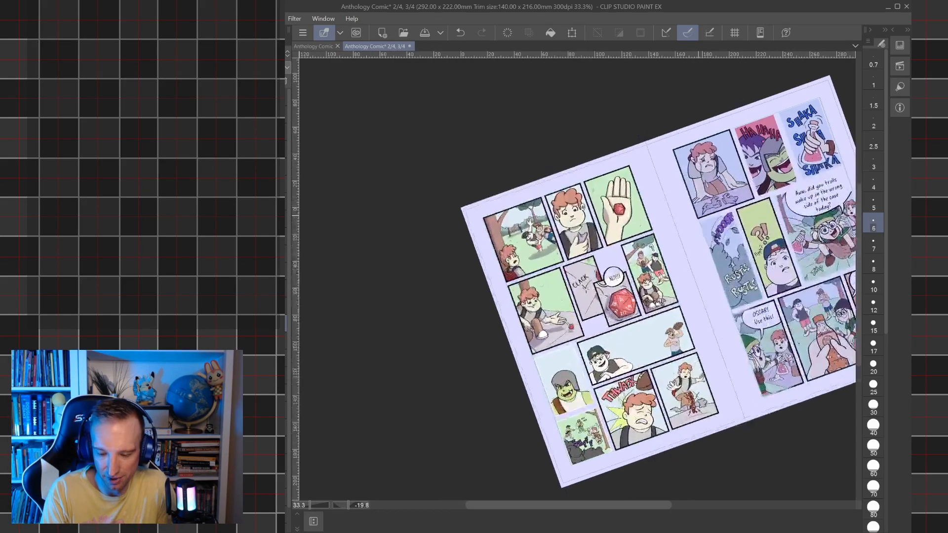
{"action": "scroll", "coordinate": [643, 234], "scroll_direction": "up", "scroll_amount": 10}
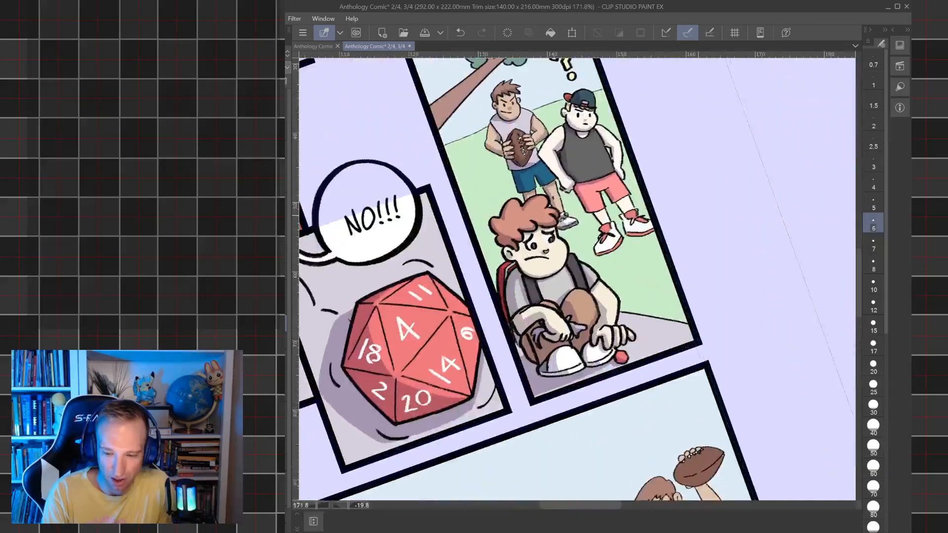
{"action": "scroll", "coordinate": [647, 290], "scroll_direction": "up", "scroll_amount": 1}
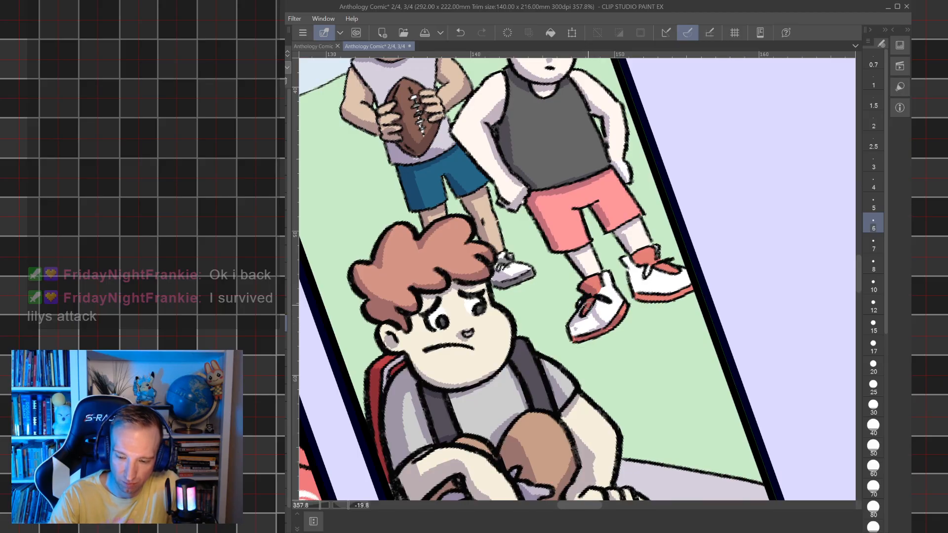
{"action": "mouse_move", "coordinate": [575, 329]}
{"action": "left_mouse_down"}
{"action": "mouse_move", "coordinate": [582, 337]}
{"action": "mouse_move", "coordinate": [594, 321]}
{"action": "left_mouse_up"}
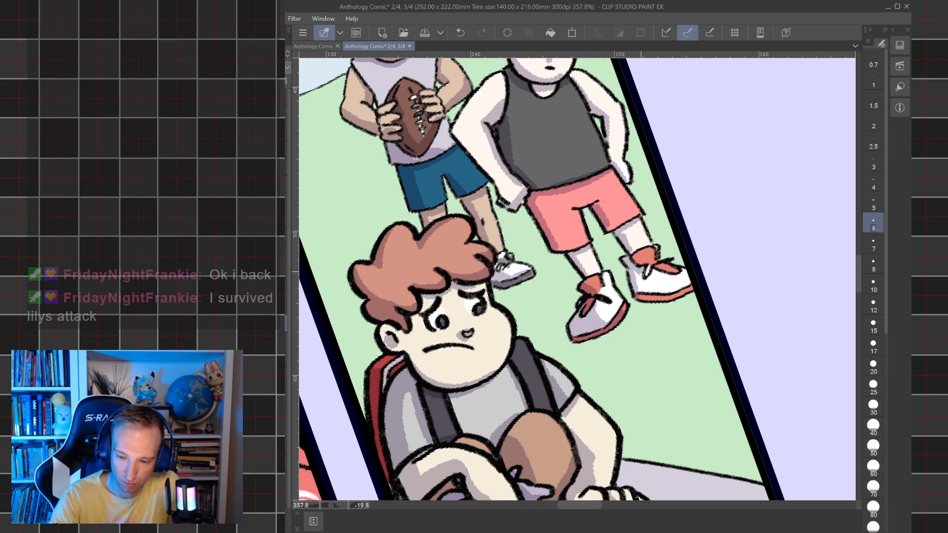
{"action": "mouse_move", "coordinate": [645, 271]}
{"action": "left_mouse_down"}
{"action": "mouse_move", "coordinate": [676, 286]}
{"action": "mouse_move", "coordinate": [642, 297]}
{"action": "mouse_move", "coordinate": [633, 271]}
{"action": "mouse_move", "coordinate": [654, 295]}
{"action": "mouse_move", "coordinate": [646, 280]}
{"action": "mouse_move", "coordinate": [673, 294]}
{"action": "mouse_move", "coordinate": [688, 278]}
{"action": "left_mouse_up"}
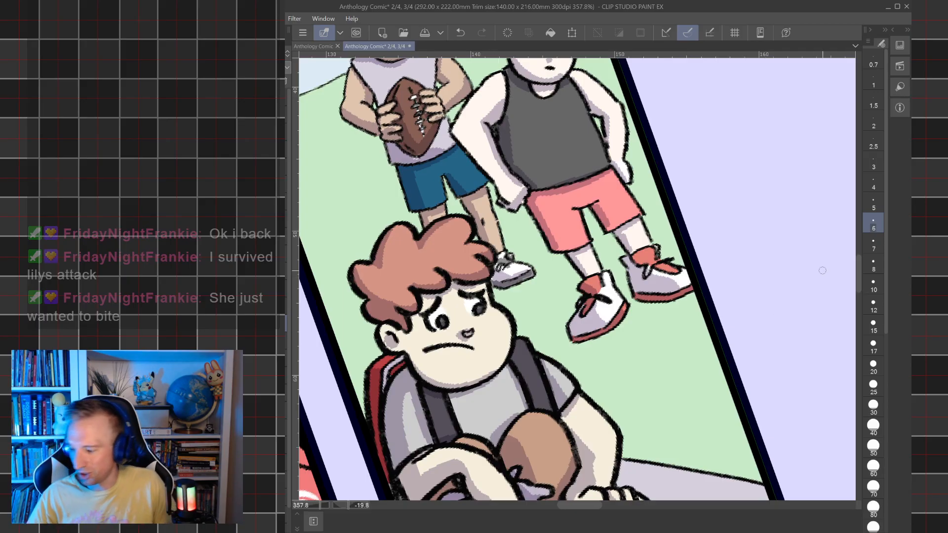
{"action": "left_click", "coordinate": [544, 532]}
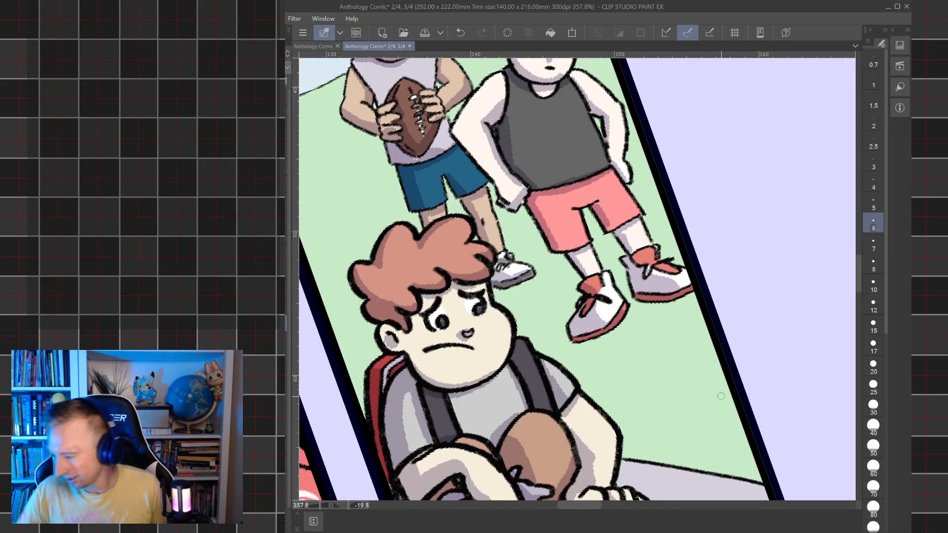
- Shade the lower edge of the leaning tree trunk and outline curved, leafy shadow areas within its foliage
{"action": "scroll", "coordinate": [722, 397], "scroll_direction": "down", "scroll_amount": 4}
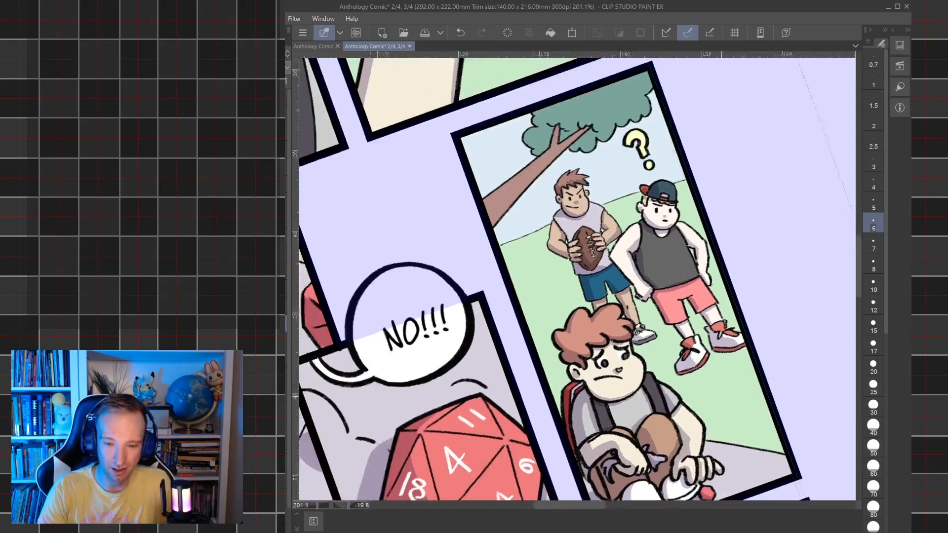
{"action": "scroll", "coordinate": [577, 279], "scroll_direction": "up", "scroll_amount": 4}
{"action": "scroll", "coordinate": [635, 270], "scroll_direction": "up", "scroll_amount": 1}
{"action": "mouse_move", "coordinate": [510, 400]}
{"action": "left_mouse_down"}
{"action": "mouse_move", "coordinate": [565, 348]}
{"action": "mouse_move", "coordinate": [510, 406]}
{"action": "mouse_move", "coordinate": [522, 389]}
{"action": "mouse_move", "coordinate": [521, 402]}
{"action": "mouse_move", "coordinate": [559, 356]}
{"action": "mouse_move", "coordinate": [512, 405]}
{"action": "mouse_move", "coordinate": [626, 282]}
{"action": "mouse_move", "coordinate": [593, 319]}
{"action": "mouse_move", "coordinate": [699, 221]}
{"action": "left_mouse_up"}
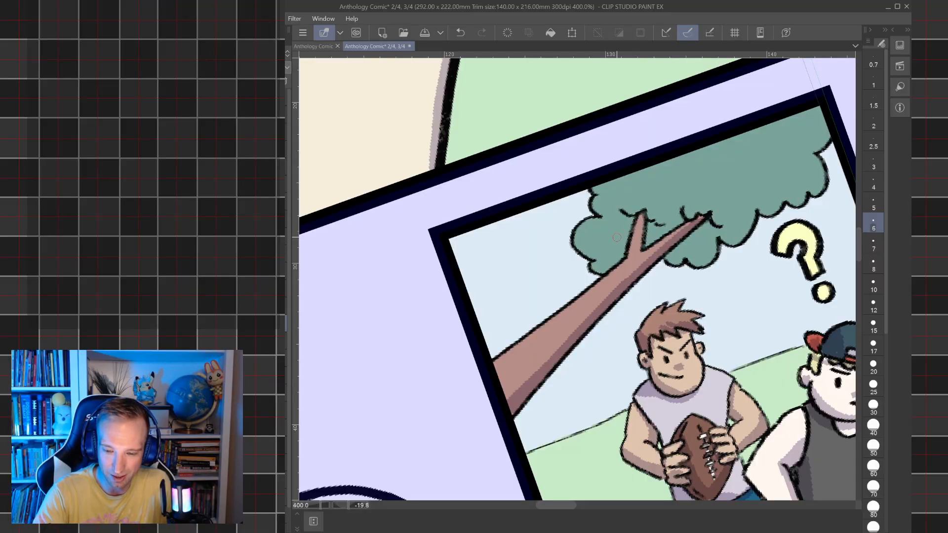
{"action": "mouse_move", "coordinate": [611, 263]}
{"action": "left_mouse_down"}
{"action": "mouse_move", "coordinate": [605, 250]}
{"action": "mouse_move", "coordinate": [624, 210]}
{"action": "left_mouse_up"}
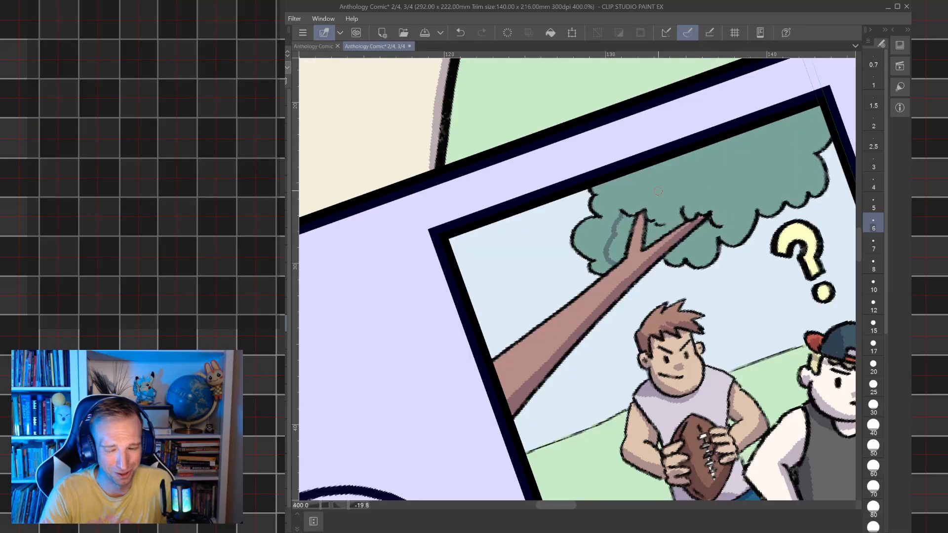
{"action": "mouse_move", "coordinate": [612, 206]}
{"action": "left_mouse_down"}
{"action": "mouse_move", "coordinate": [636, 191]}
{"action": "mouse_move", "coordinate": [643, 169]}
{"action": "left_mouse_up"}
{"action": "mouse_move", "coordinate": [813, 193]}
{"action": "left_mouse_down"}
{"action": "mouse_move", "coordinate": [803, 155]}
{"action": "mouse_move", "coordinate": [763, 123]}
{"action": "left_mouse_up"}
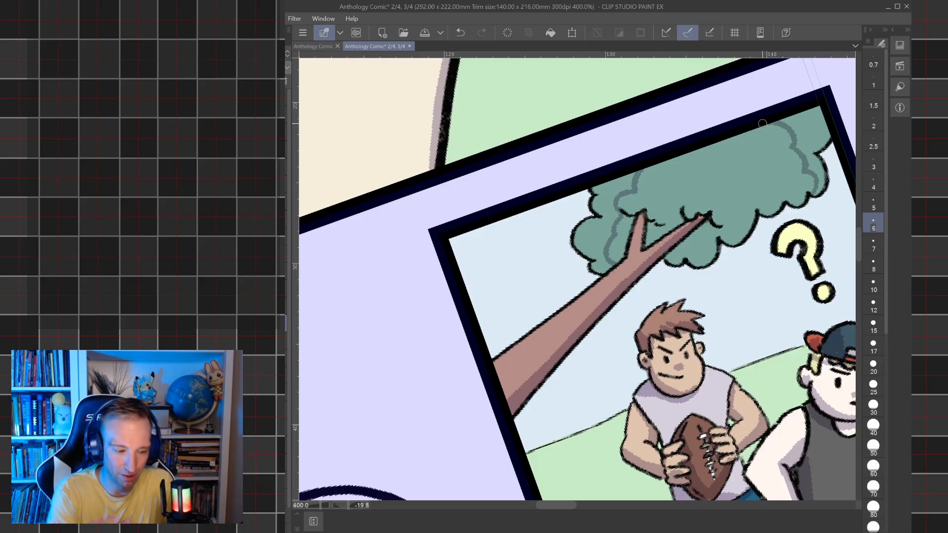
- Fill the outlined shadow areas of the tree foliage, including the leaf cluster beneath the branch
{"action": "key", "text": "g"}
{"action": "left_click", "coordinate": [625, 236]}
{"action": "left_click", "coordinate": [676, 215]}
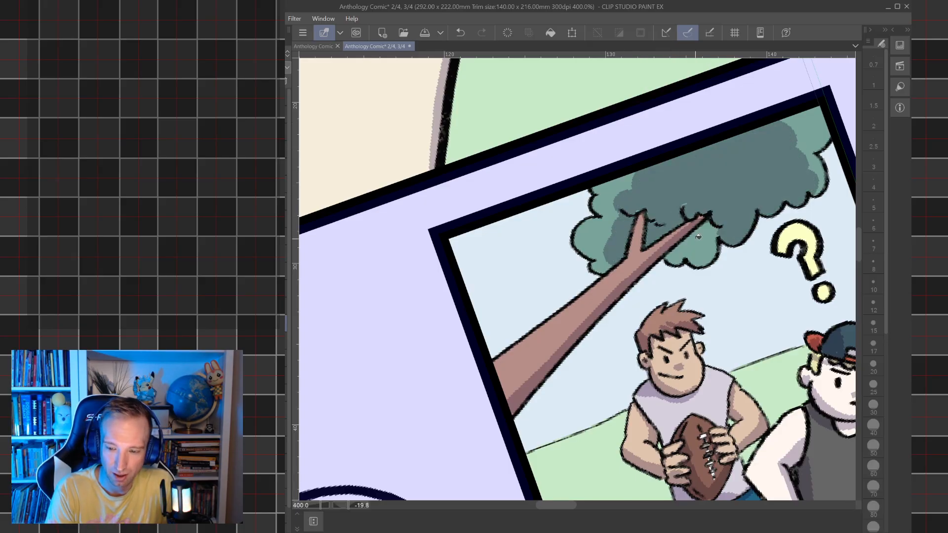
{"action": "left_click", "coordinate": [699, 238]}
- Draw small grass marks on the green ground around the boys, undoing an unwanted mark
{"action": "key", "text": "b"}
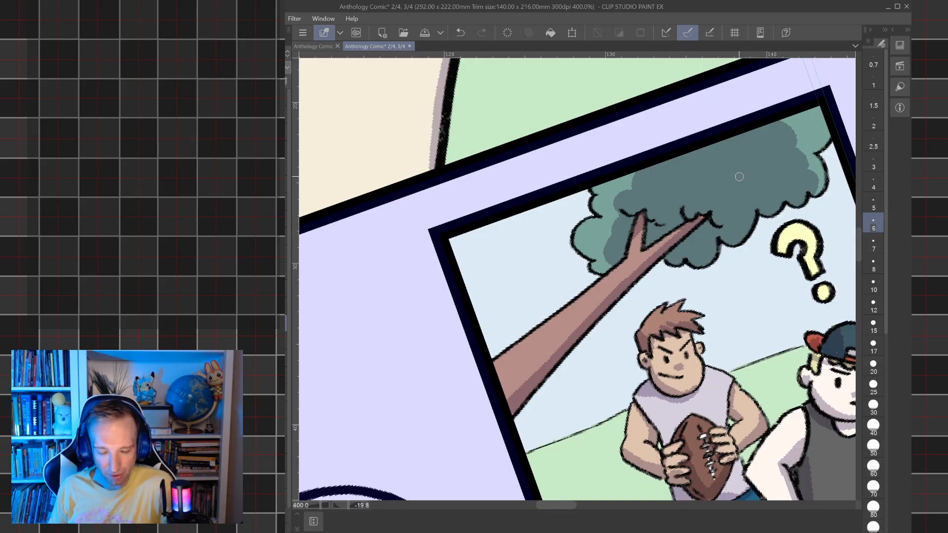
{"action": "scroll", "coordinate": [739, 176], "scroll_direction": "down", "scroll_amount": 7}
{"action": "scroll", "coordinate": [740, 177], "scroll_direction": "right", "scroll_amount": 4}
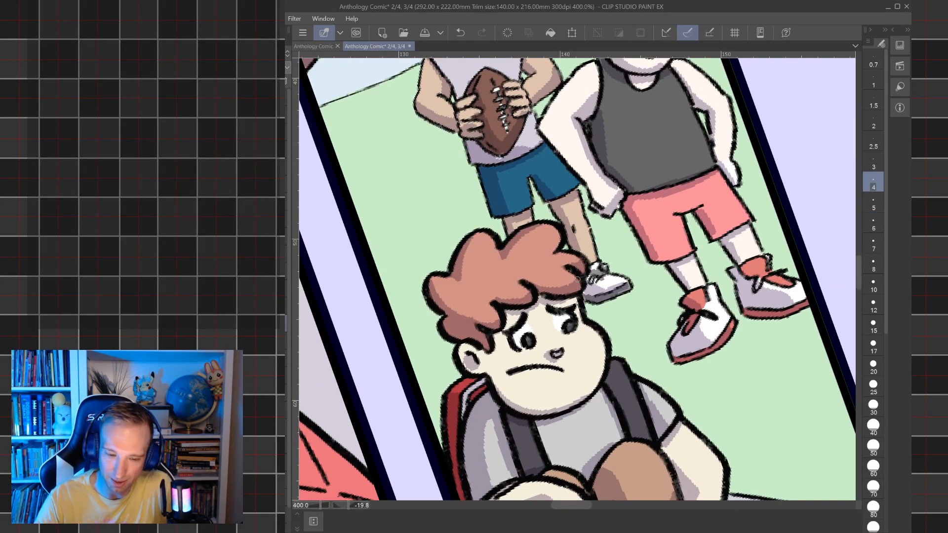
{"action": "mouse_move", "coordinate": [578, 279]}
{"action": "left_mouse_down"}
{"action": "mouse_move", "coordinate": [543, 250]}
{"action": "mouse_move", "coordinate": [498, 230]}
{"action": "left_mouse_up"}
{"action": "mouse_move", "coordinate": [690, 351]}
{"action": "left_mouse_down"}
{"action": "mouse_move", "coordinate": [720, 349]}
{"action": "mouse_move", "coordinate": [733, 368]}
{"action": "mouse_move", "coordinate": [858, 453]}
{"action": "left_mouse_up"}
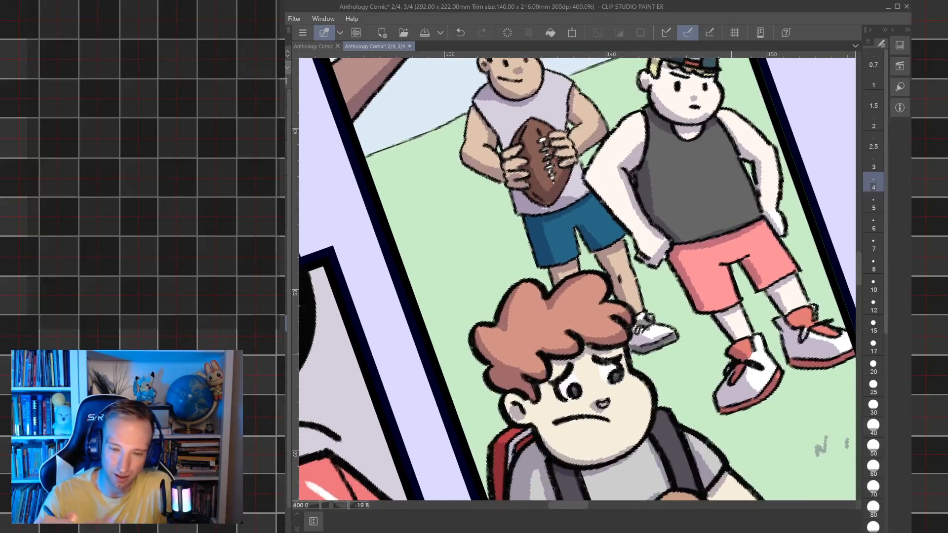
{"action": "key", "text": "ctrl+z"}
{"action": "mouse_move", "coordinate": [531, 260]}
{"action": "left_mouse_down"}
{"action": "mouse_move", "coordinate": [625, 299]}
{"action": "mouse_move", "coordinate": [509, 277]}
{"action": "mouse_move", "coordinate": [539, 247]}
{"action": "left_mouse_up"}
{"action": "mouse_move", "coordinate": [708, 122]}
{"action": "left_mouse_down"}
{"action": "mouse_move", "coordinate": [718, 107]}
{"action": "mouse_move", "coordinate": [657, 40]}
{"action": "left_mouse_up"}
{"action": "mouse_move", "coordinate": [494, 366]}
{"action": "left_mouse_down"}
{"action": "mouse_move", "coordinate": [504, 352]}
{"action": "mouse_move", "coordinate": [494, 359]}
{"action": "left_mouse_up"}
{"action": "scroll", "coordinate": [727, 297], "scroll_direction": "down", "scroll_amount": 6}
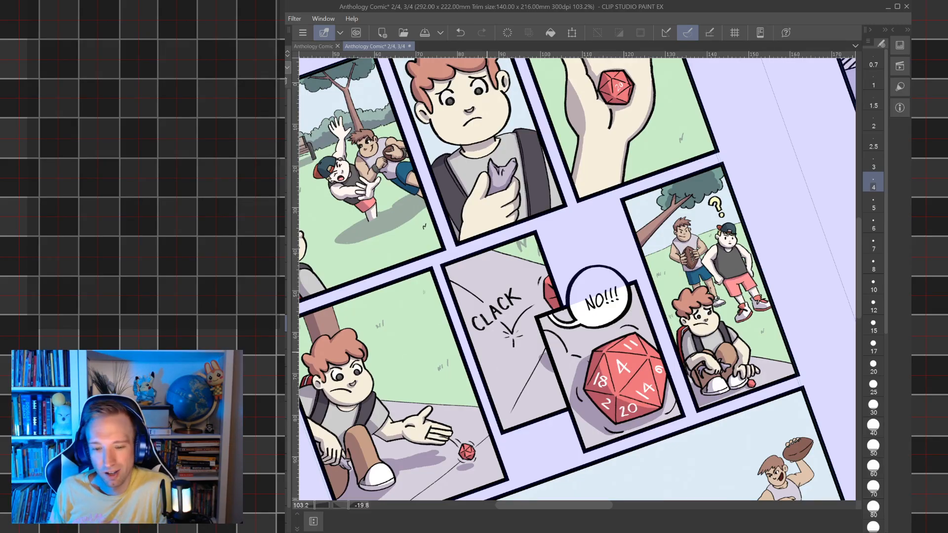
{"action": "left_click_drag", "start_coordinate": [553, 425], "coordinate": [601, 126]}
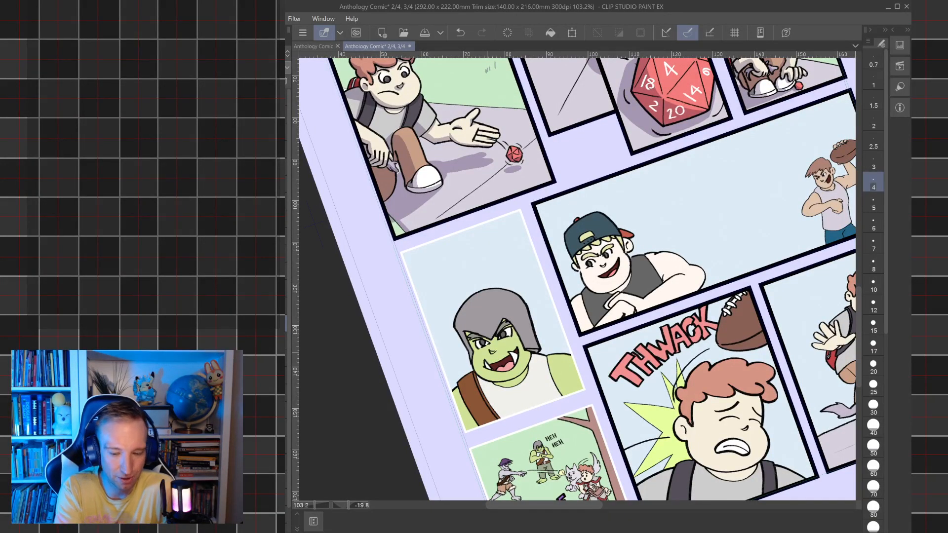
- Set the brush size to 6 and shade the orc's nose and the side of his face beneath the grey helmet
{"action": "key", "text": "bracketright"}
{"action": "key", "text": "bracketright"}
{"action": "left_click_drag", "start_coordinate": [577, 280], "coordinate": [642, 289]}
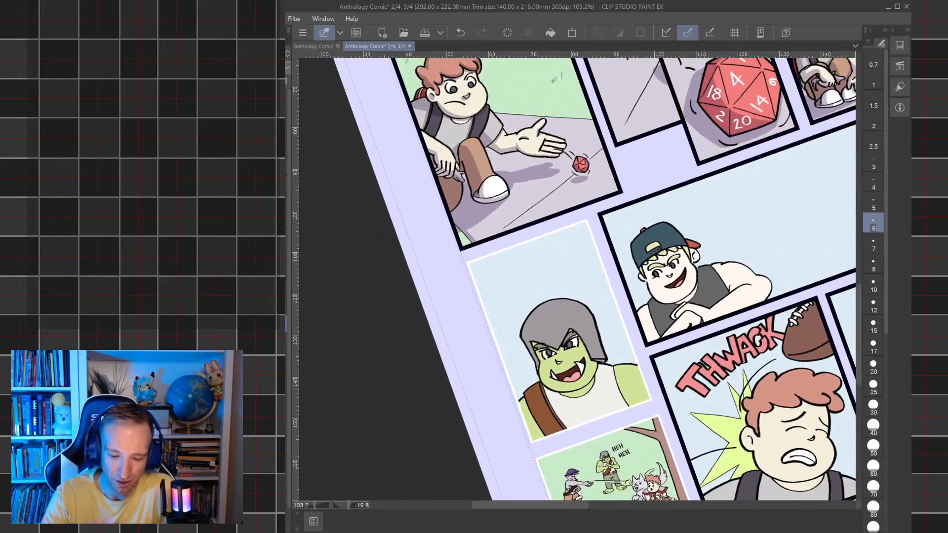
{"action": "key", "text": "ctrl+plus"}
{"action": "key", "text": "ctrl+plus"}
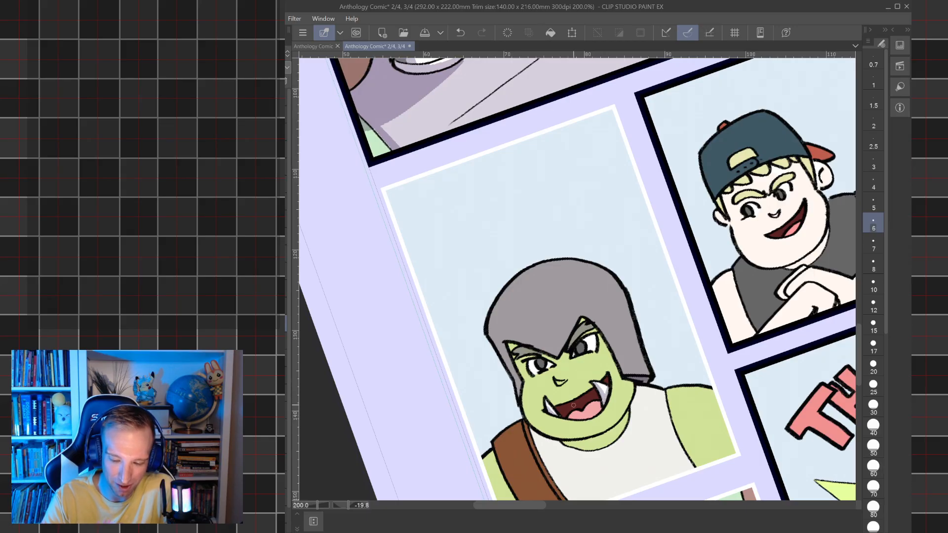
{"action": "left_click_drag", "start_coordinate": [558, 382], "coordinate": [557, 385]}
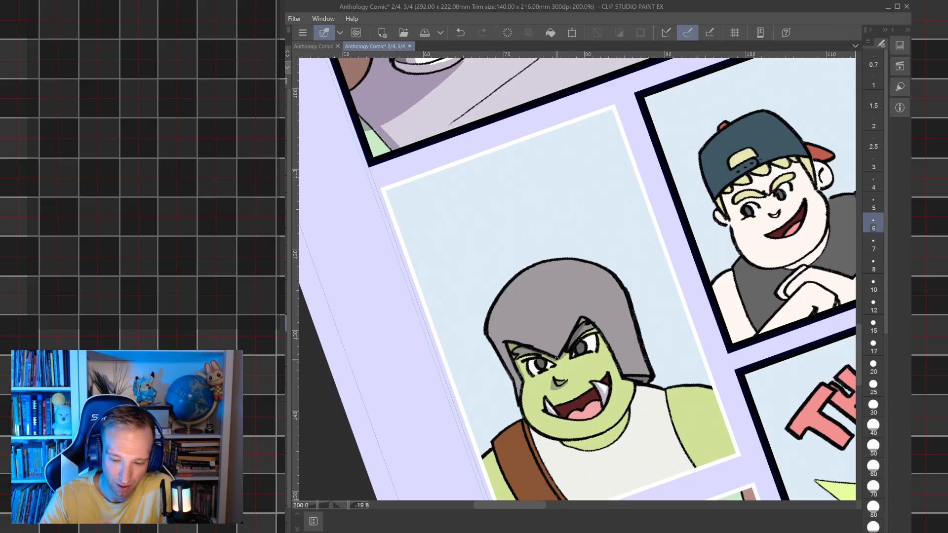
{"action": "mouse_move", "coordinate": [582, 323]}
{"action": "left_mouse_down"}
{"action": "mouse_move", "coordinate": [616, 372]}
{"action": "mouse_move", "coordinate": [602, 338]}
{"action": "left_mouse_up"}
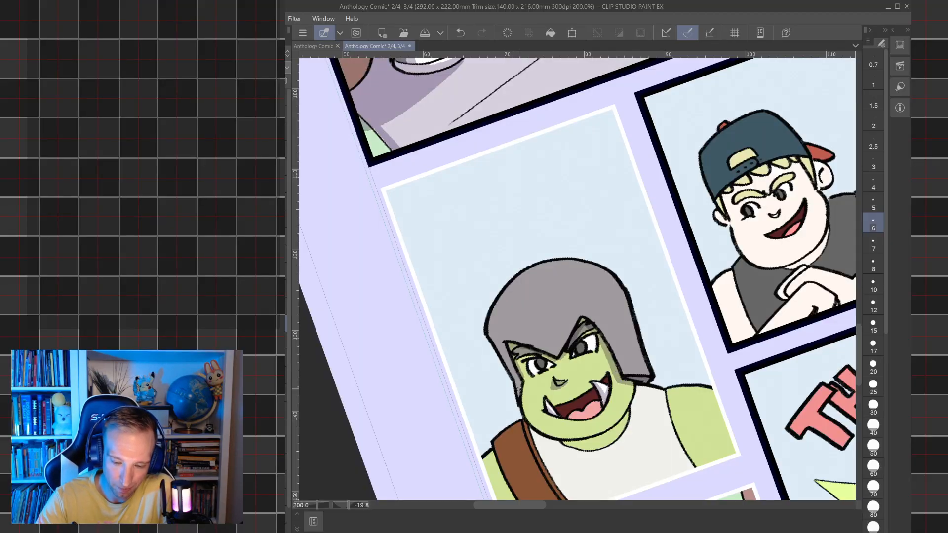
- Outline and fill the shadow the orc's chin casts across his neck and white shirt
{"action": "mouse_move", "coordinate": [529, 428]}
{"action": "left_mouse_down"}
{"action": "mouse_move", "coordinate": [559, 447]}
{"action": "mouse_move", "coordinate": [590, 447]}
{"action": "mouse_move", "coordinate": [620, 426]}
{"action": "mouse_move", "coordinate": [641, 384]}
{"action": "left_mouse_up"}
{"action": "key", "text": "g"}
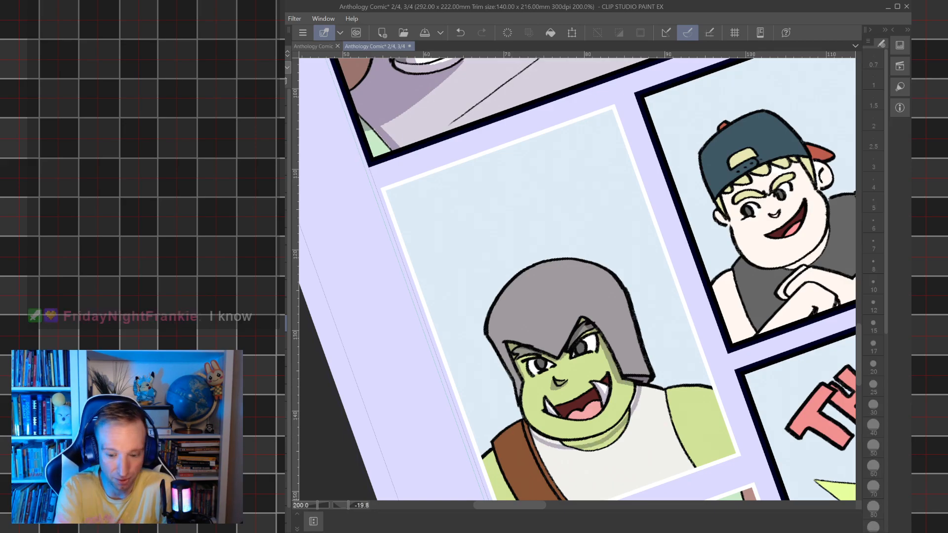
{"action": "left_click", "coordinate": [592, 437]}
{"action": "left_click", "coordinate": [632, 405]}
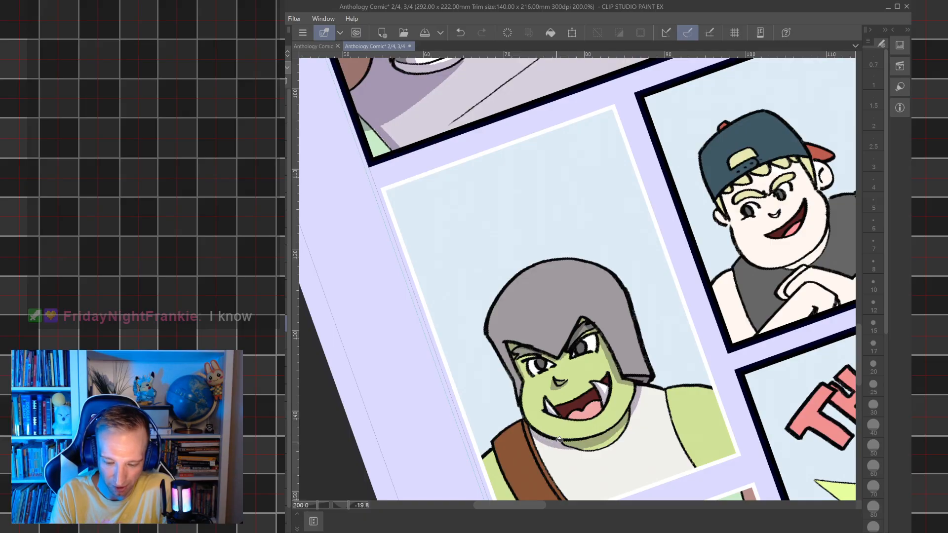
- Outline and fill a shadow on the upper part of the orc's brown shoulder strap
{"action": "key", "text": "b"}
{"action": "left_click_drag", "start_coordinate": [592, 321], "coordinate": [665, 271]}
{"action": "mouse_move", "coordinate": [571, 411]}
{"action": "left_mouse_down"}
{"action": "mouse_move", "coordinate": [609, 388]}
{"action": "mouse_move", "coordinate": [574, 412]}
{"action": "left_mouse_up"}
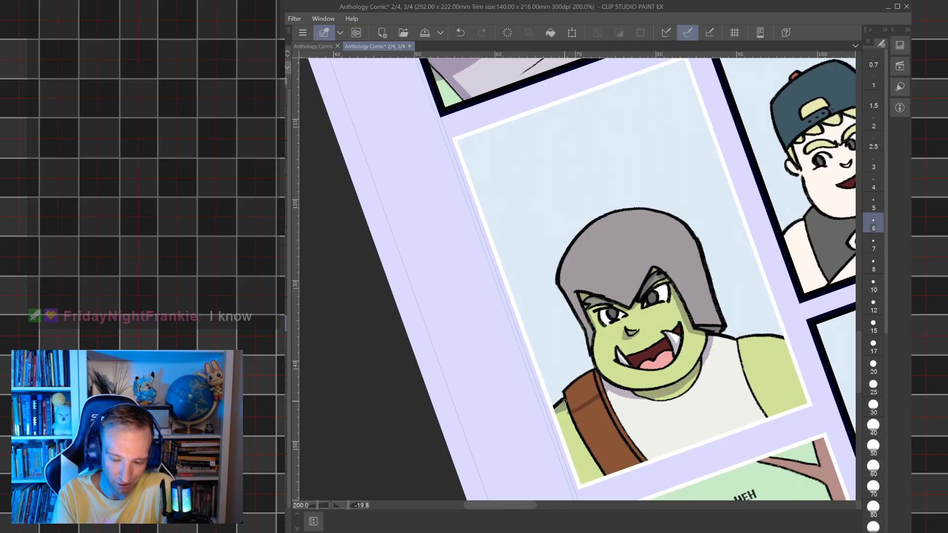
{"action": "key", "text": "g"}
{"action": "left_click", "coordinate": [584, 389]}
{"action": "left_click", "coordinate": [601, 385]}
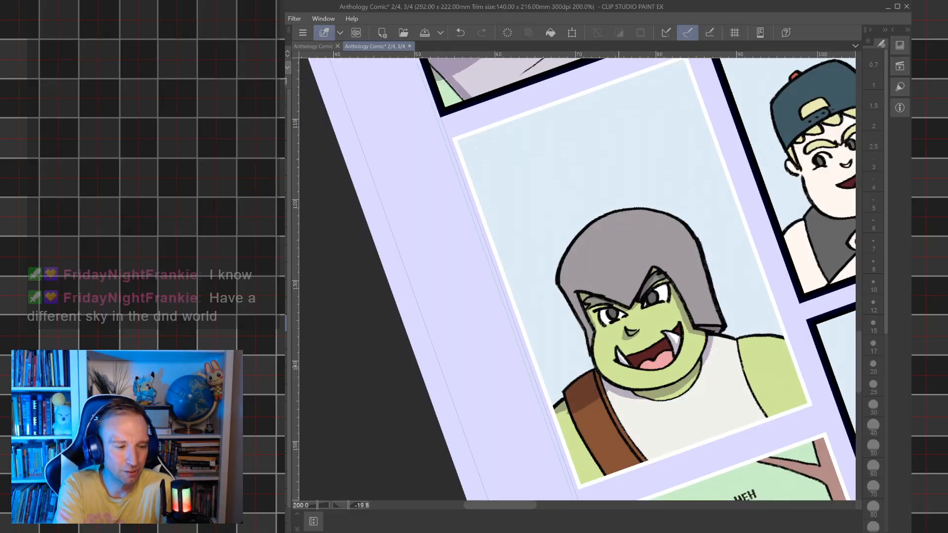
{"action": "key", "text": "b"}
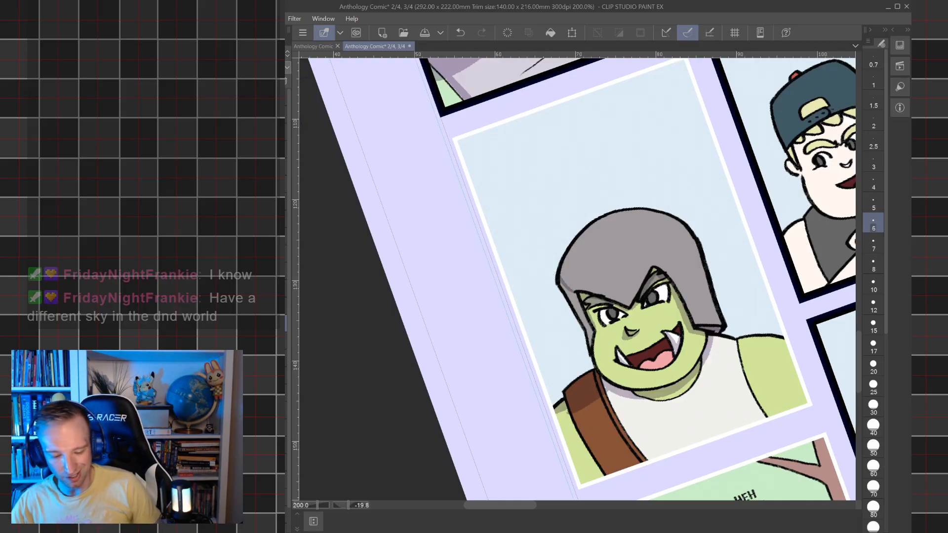
{"action": "left_click", "coordinate": [487, 532]}
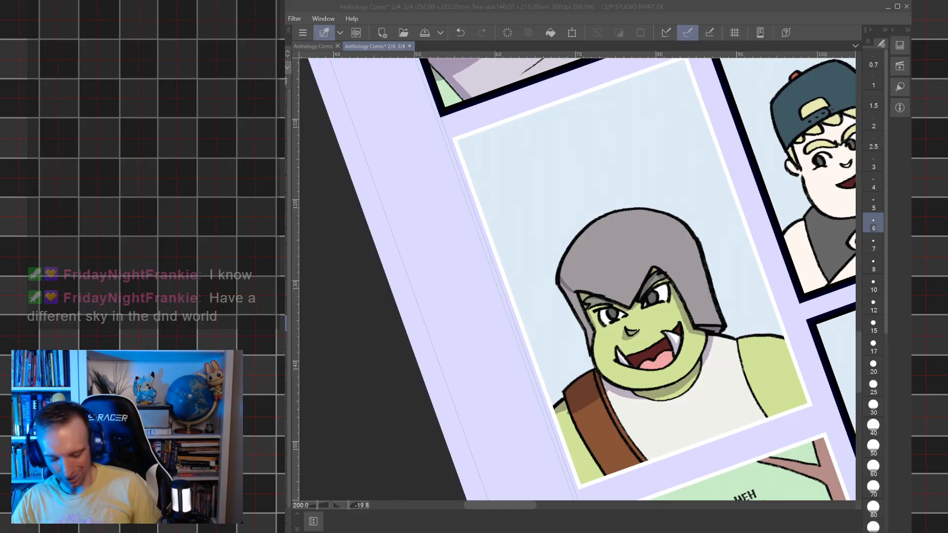
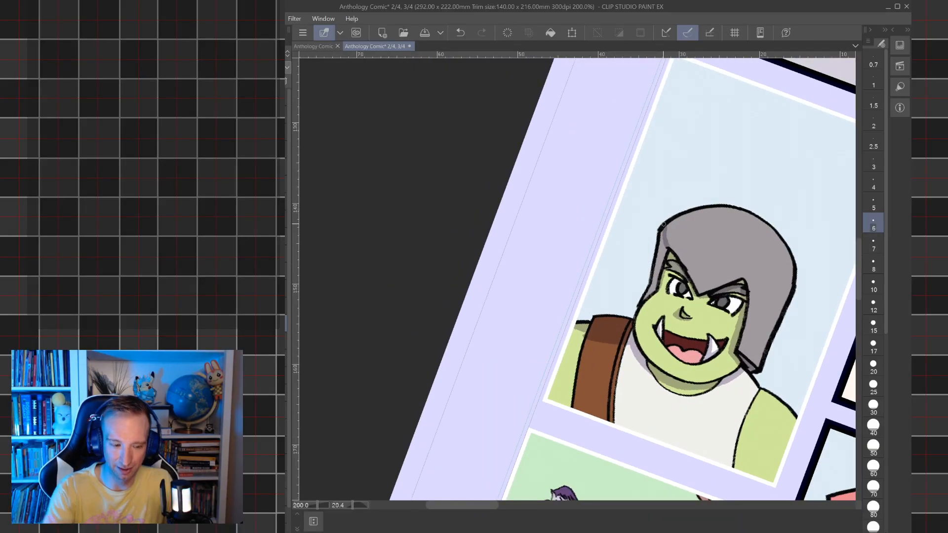
- Fill the shadow on the narrow side of the orc's helmet and touch up the shading around his brow
{"action": "key", "text": "g"}
{"action": "left_click", "coordinate": [663, 253]}
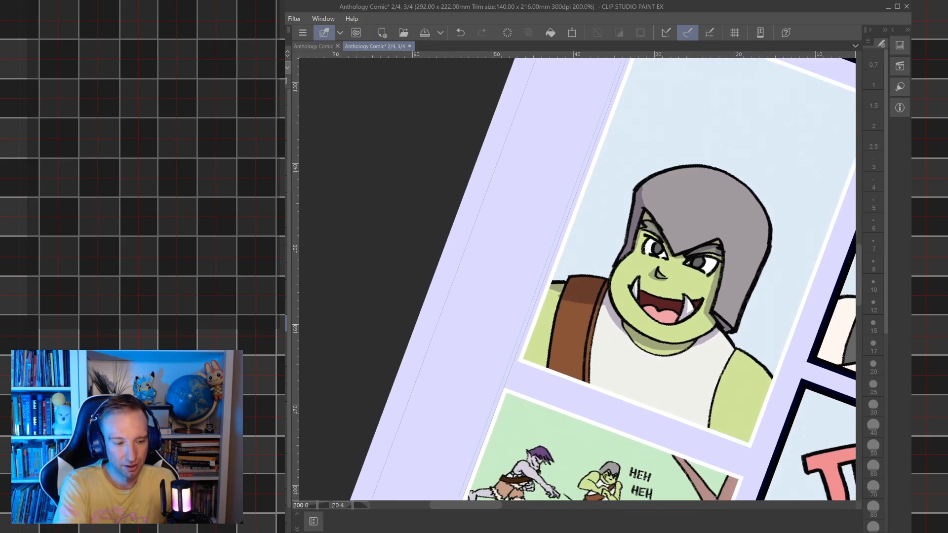
{"action": "key", "text": "p"}
{"action": "left_click_drag", "start_coordinate": [643, 232], "coordinate": [656, 234]}
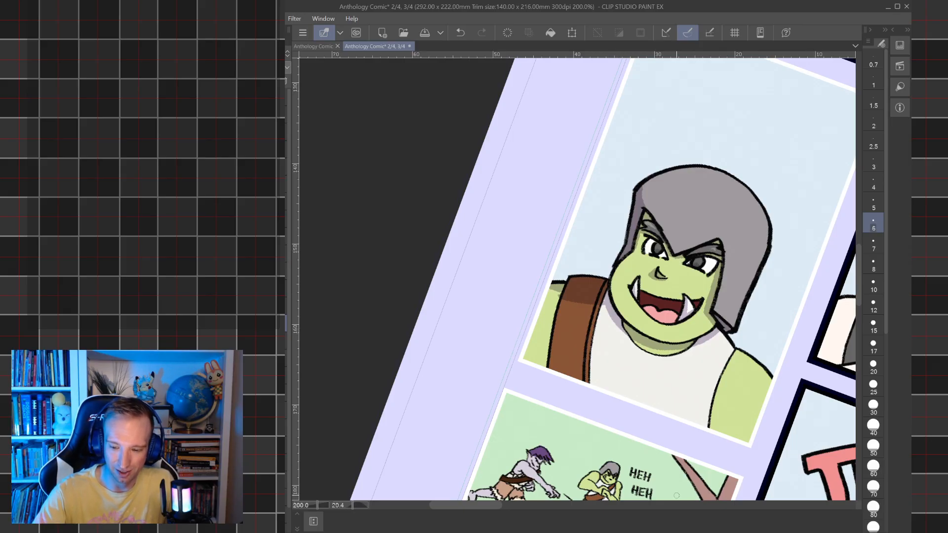
- Shade the side of the orc's cheek and jaw and the edges of both green arms
{"action": "left_click_drag", "start_coordinate": [676, 496], "coordinate": [666, 500]}
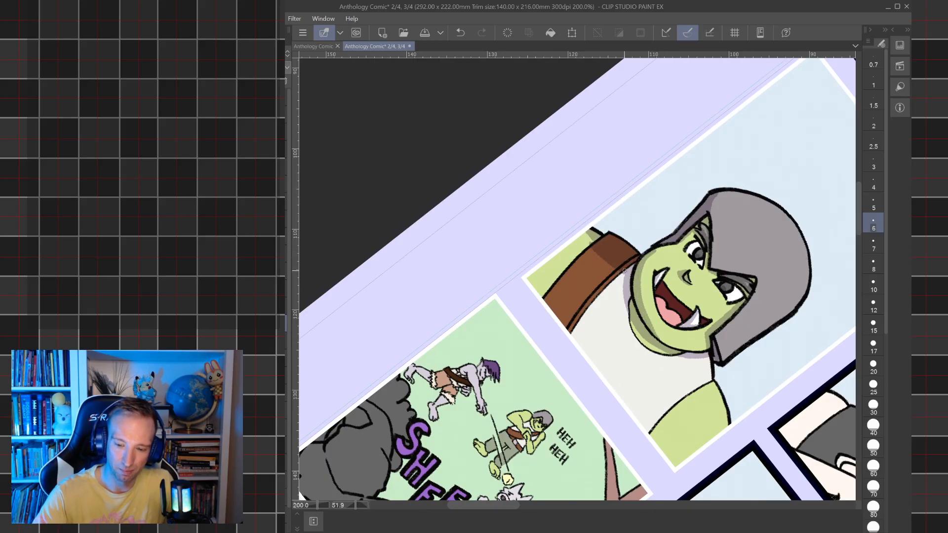
{"action": "key", "text": "ctrl+at"}
{"action": "mouse_move", "coordinate": [589, 413]}
{"action": "left_mouse_down"}
{"action": "mouse_move", "coordinate": [578, 350]}
{"action": "mouse_move", "coordinate": [594, 428]}
{"action": "left_mouse_up"}
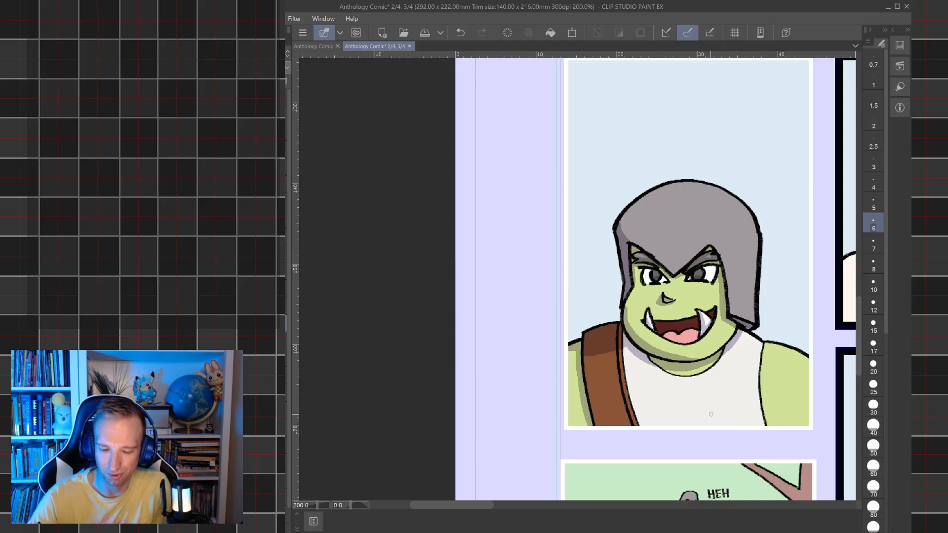
{"action": "mouse_move", "coordinate": [766, 425]}
{"action": "left_mouse_down"}
{"action": "mouse_move", "coordinate": [763, 400]}
{"action": "mouse_move", "coordinate": [769, 425]}
{"action": "left_mouse_up"}
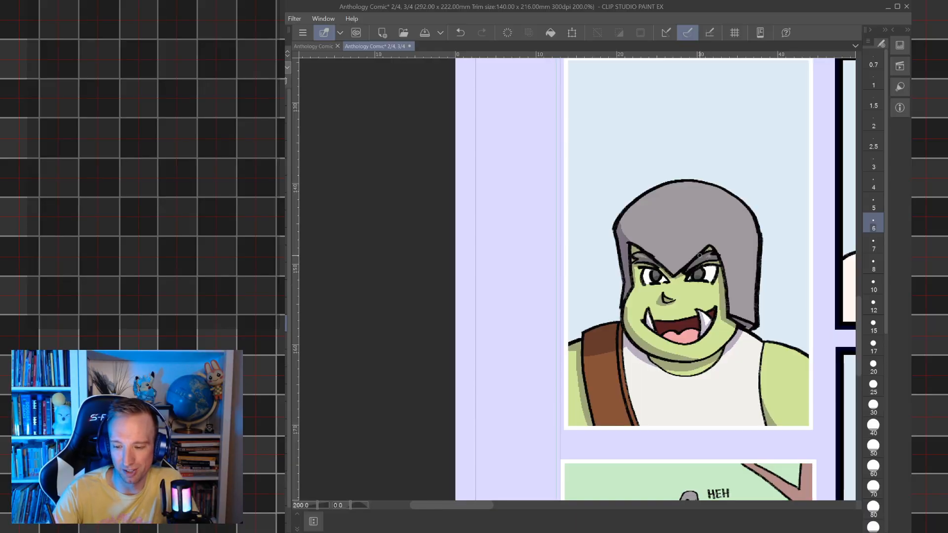
- Shade the helmet's lower flap and a diagonal area above the brow, undoing the first stroke along the brow
{"action": "left_click_drag", "start_coordinate": [621, 224], "coordinate": [668, 257]}
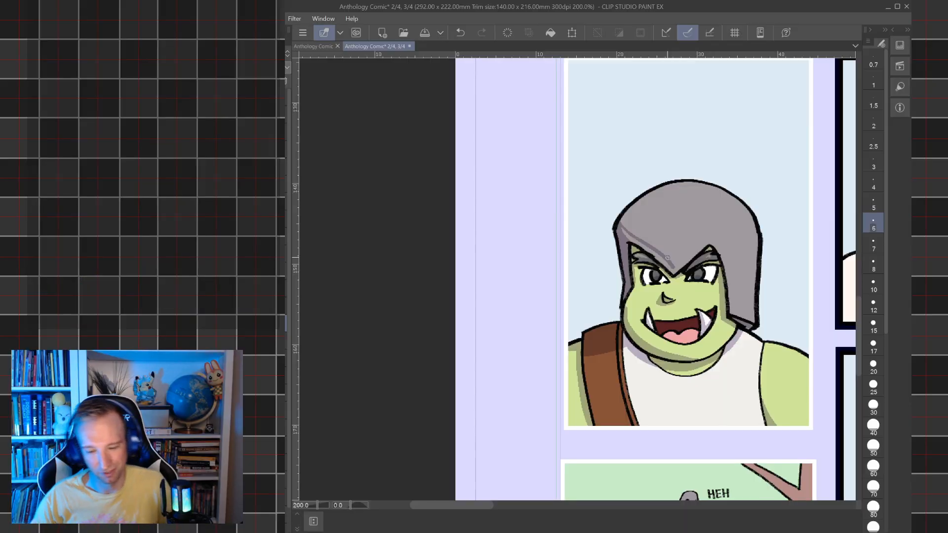
{"action": "key", "text": "ctrl+z"}
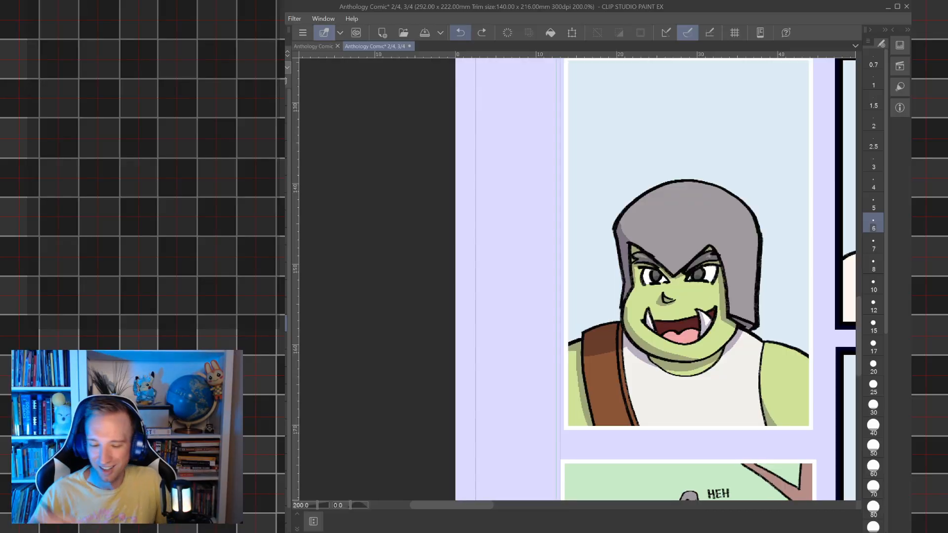
{"action": "scroll", "coordinate": [578, 280], "scroll_direction": "up", "scroll_amount": 4}
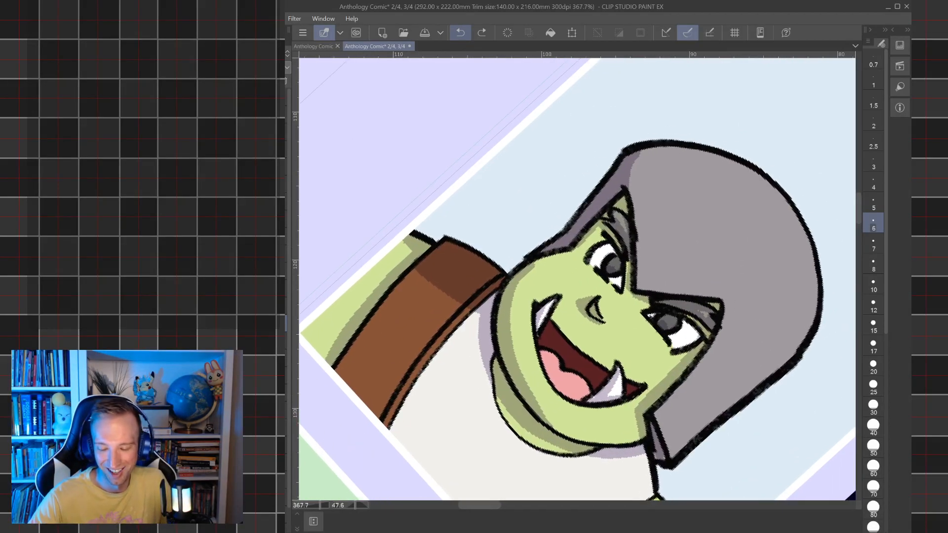
{"action": "left_click_drag", "start_coordinate": [643, 417], "coordinate": [677, 444]}
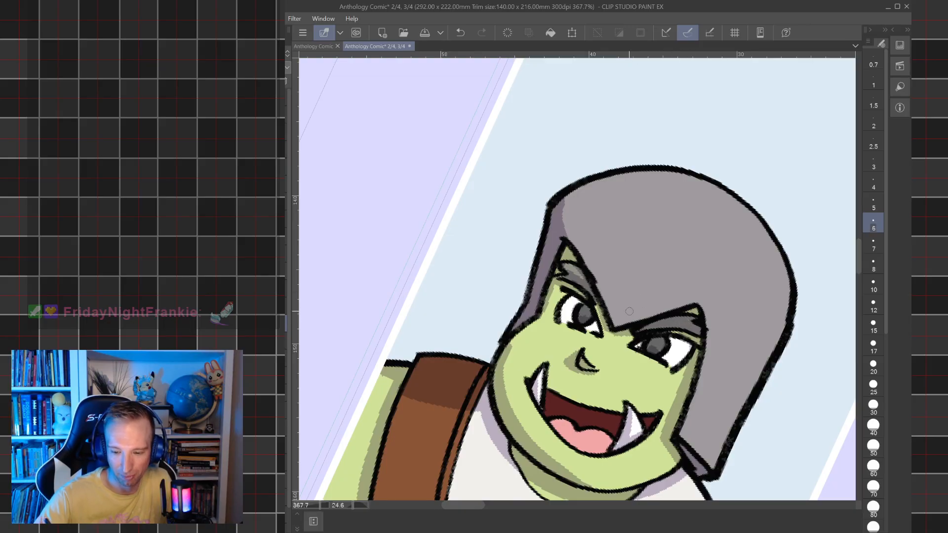
{"action": "mouse_move", "coordinate": [616, 324]}
{"action": "left_mouse_down"}
{"action": "mouse_move", "coordinate": [576, 227]}
{"action": "mouse_move", "coordinate": [573, 190]}
{"action": "mouse_move", "coordinate": [562, 210]}
{"action": "mouse_move", "coordinate": [572, 240]}
{"action": "mouse_move", "coordinate": [616, 326]}
{"action": "mouse_move", "coordinate": [560, 195]}
{"action": "left_mouse_up"}
{"action": "scroll", "coordinate": [559, 195], "scroll_direction": "down", "scroll_amount": 3}
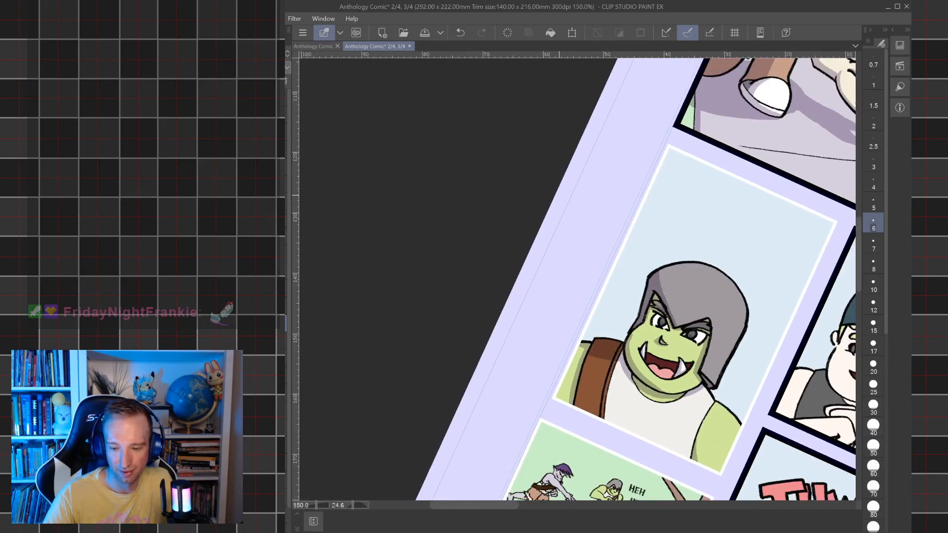
- Shade the near ear of the capped boy in the neighbouring panel and his blond hair beneath the cap
{"action": "scroll", "coordinate": [560, 195], "scroll_direction": "right", "scroll_amount": 5}
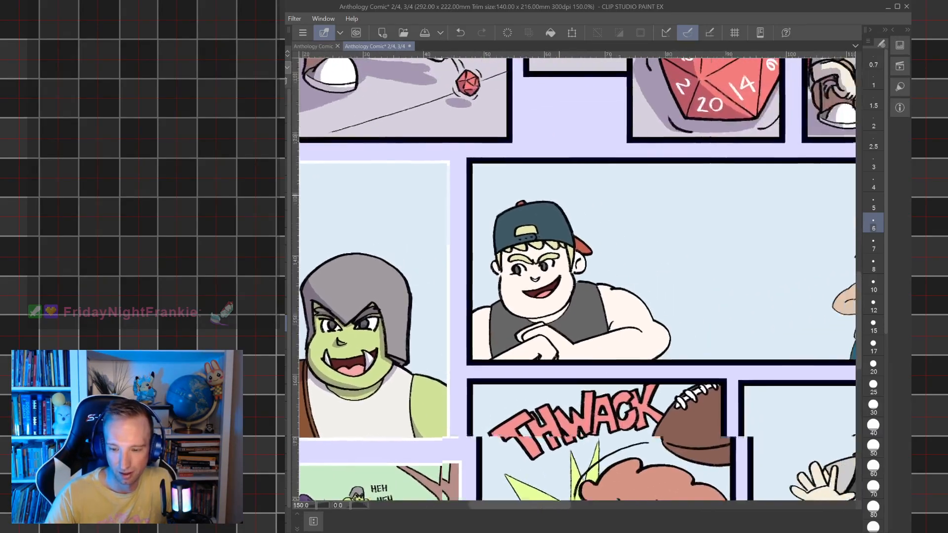
{"action": "scroll", "coordinate": [560, 195], "scroll_direction": "up", "scroll_amount": 3}
{"action": "scroll", "coordinate": [560, 195], "scroll_direction": "left", "scroll_amount": 2}
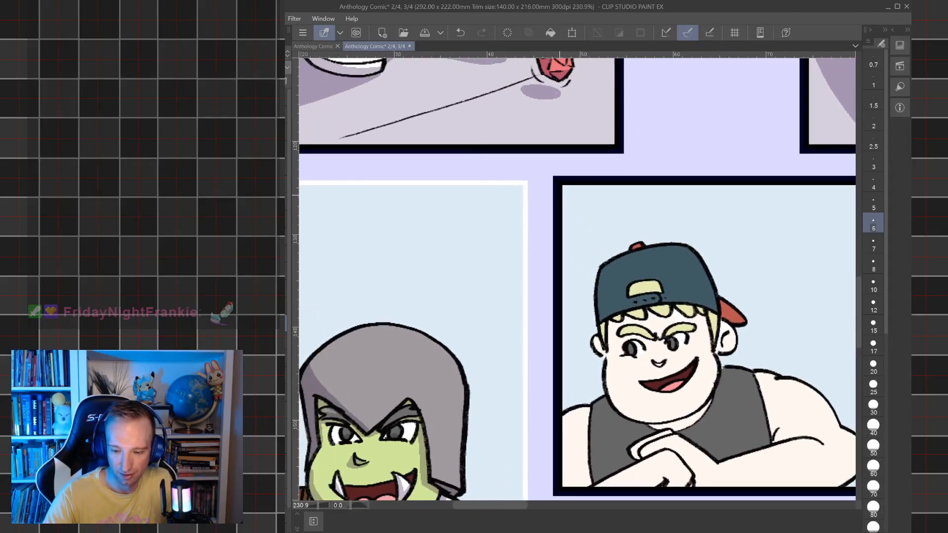
{"action": "left_click_drag", "start_coordinate": [604, 354], "coordinate": [599, 340]}
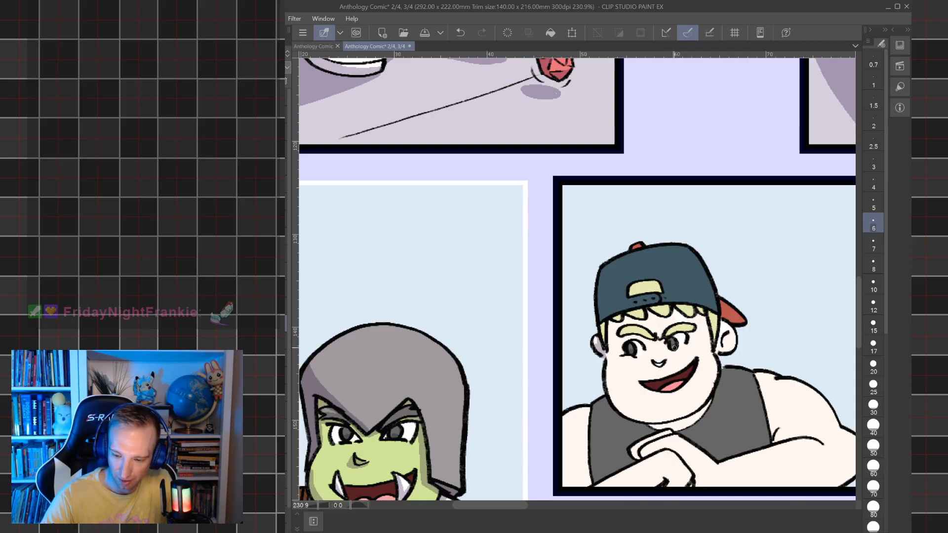
{"action": "left_click_drag", "start_coordinate": [606, 317], "coordinate": [623, 287]}
{"action": "scroll", "coordinate": [677, 331], "scroll_direction": "down", "scroll_amount": 1}
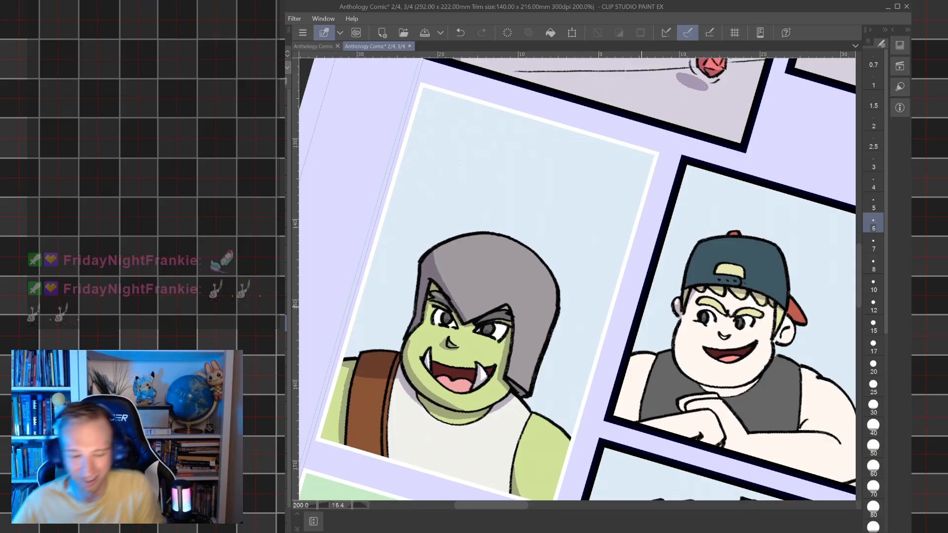
- Shade the capped boy's nose and cap opening, and outline and fill a shadow along the side of the blue cap
{"action": "left_click_drag", "start_coordinate": [642, 307], "coordinate": [601, 261]}
{"action": "scroll", "coordinate": [641, 307], "scroll_direction": "up", "scroll_amount": 1}
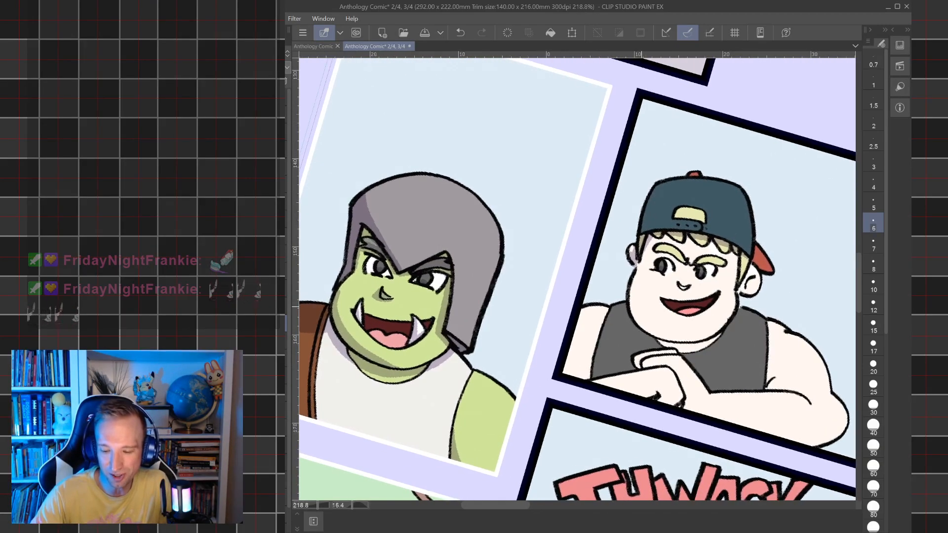
{"action": "left_click_drag", "start_coordinate": [642, 306], "coordinate": [649, 329]}
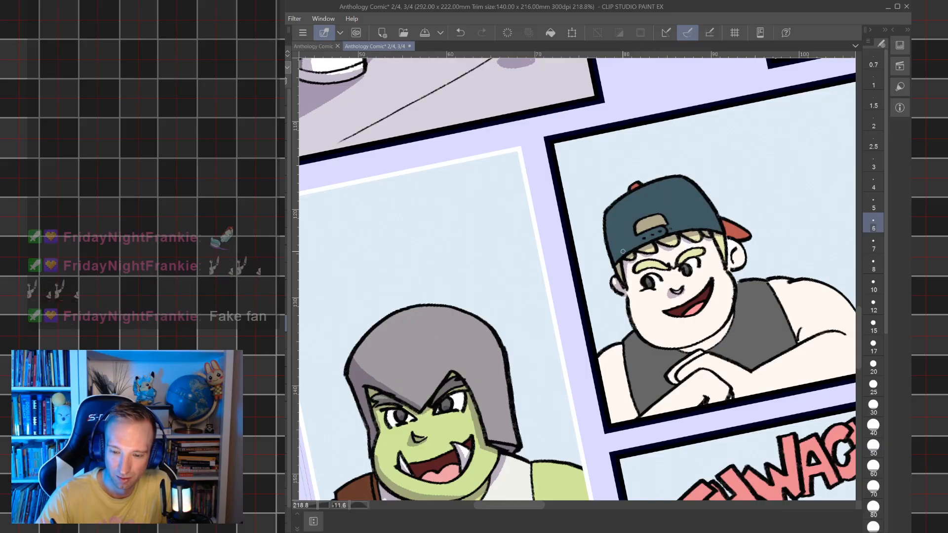
{"action": "mouse_move", "coordinate": [615, 223]}
{"action": "left_mouse_down"}
{"action": "mouse_move", "coordinate": [618, 202]}
{"action": "mouse_move", "coordinate": [617, 260]}
{"action": "left_mouse_up"}
{"action": "key", "text": "g"}
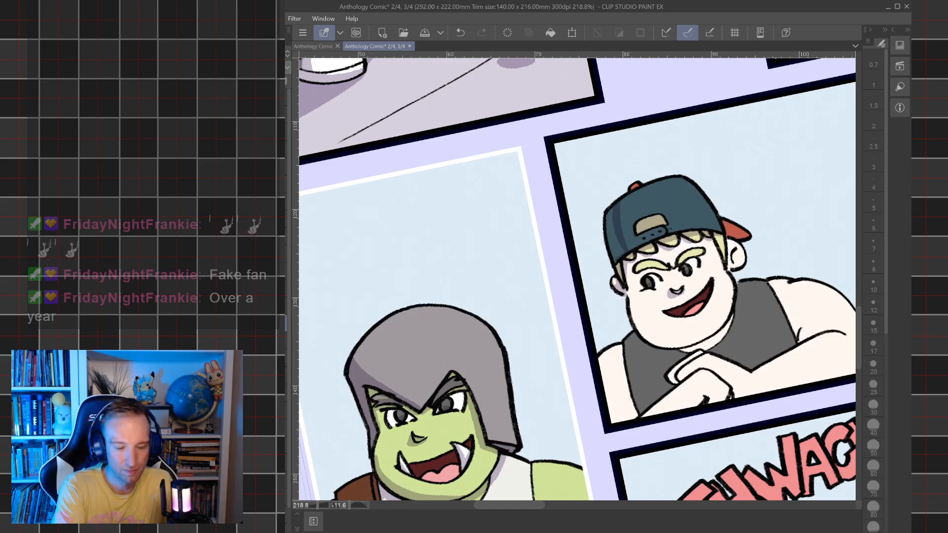
{"action": "left_click", "coordinate": [613, 232]}
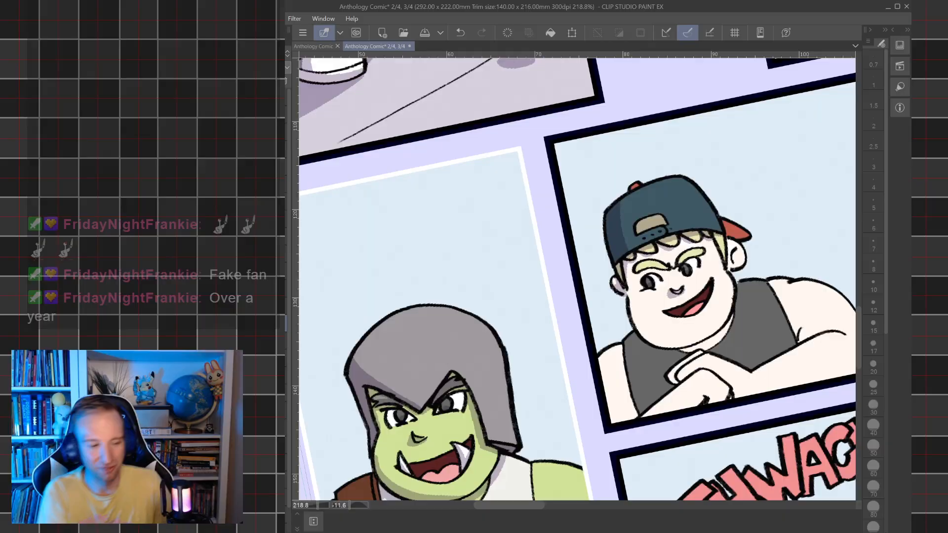
- Shade the inside of the capped boy's other ear and draw the shadow beneath his chin on the neck and shirt
{"action": "key", "text": "p"}
{"action": "left_click_drag", "start_coordinate": [642, 272], "coordinate": [575, 301]}
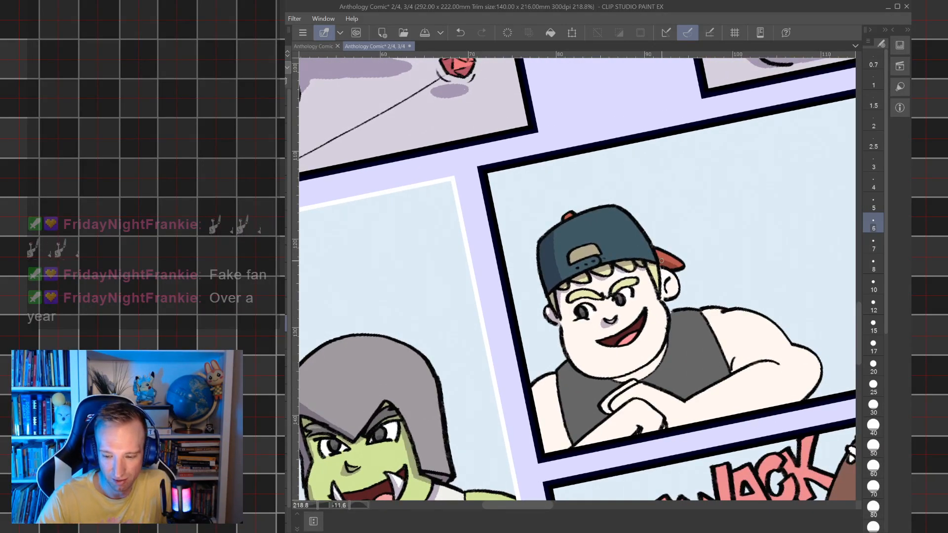
{"action": "left_click_drag", "start_coordinate": [667, 287], "coordinate": [672, 290]}
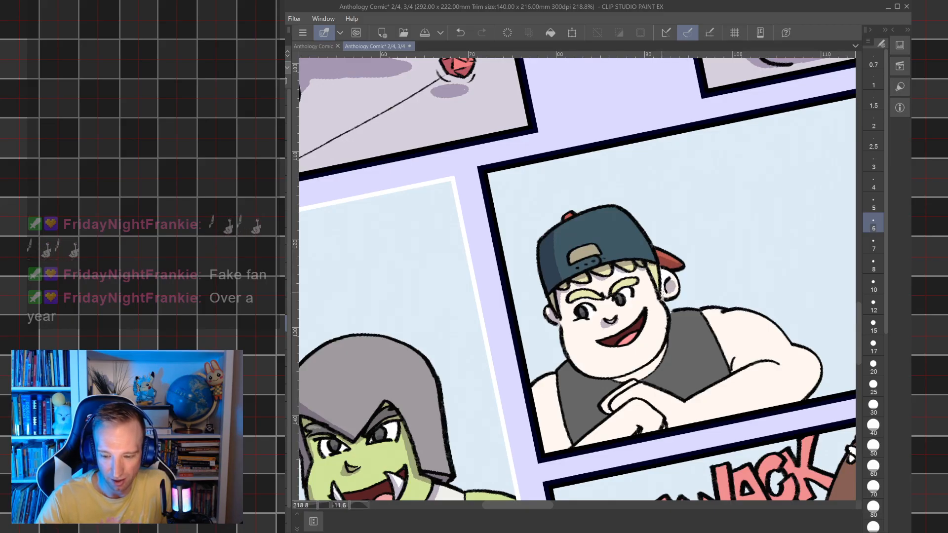
{"action": "left_click_drag", "start_coordinate": [620, 398], "coordinate": [607, 368]}
{"action": "mouse_move", "coordinate": [653, 390]}
{"action": "left_mouse_down"}
{"action": "mouse_move", "coordinate": [626, 370]}
{"action": "mouse_move", "coordinate": [612, 341]}
{"action": "mouse_move", "coordinate": [611, 237]}
{"action": "left_mouse_up"}
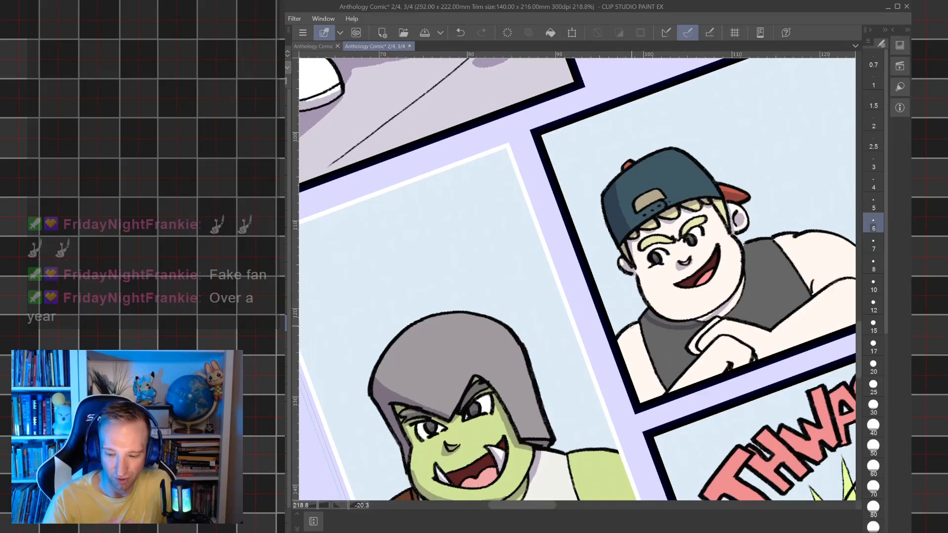
- Outline and fill a shadow across the capped boy's shoulder and the adjoining part of his dark grey shirt
{"action": "left_click_drag", "start_coordinate": [625, 359], "coordinate": [663, 324]}
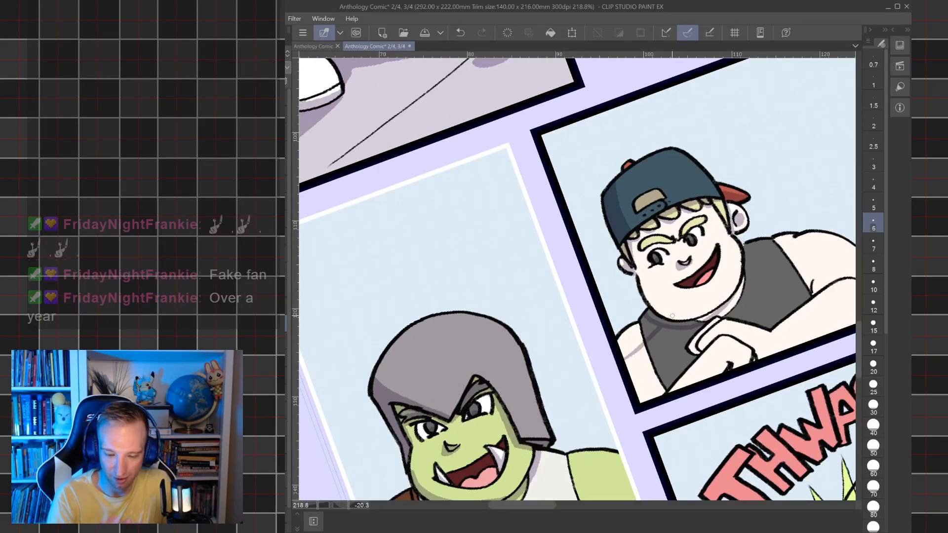
{"action": "mouse_move", "coordinate": [626, 346]}
{"action": "left_mouse_down"}
{"action": "mouse_move", "coordinate": [666, 318]}
{"action": "mouse_move", "coordinate": [715, 310]}
{"action": "left_mouse_up"}
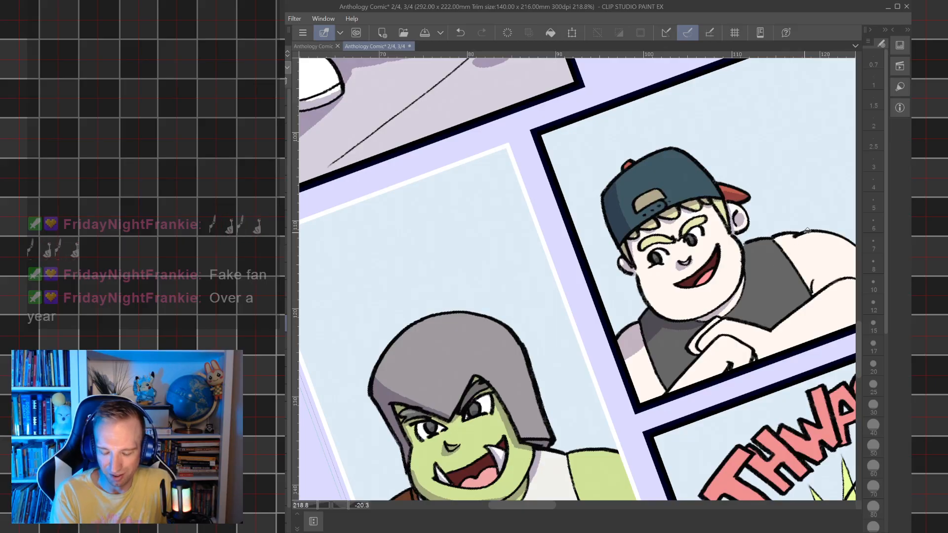
{"action": "key", "text": "p"}
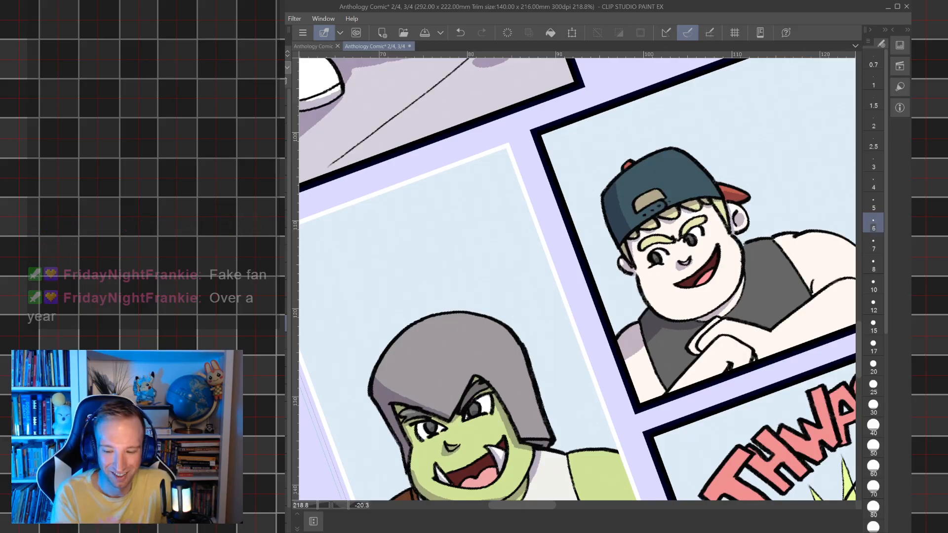
- Shade the capped boy's upper arm along the armhole edge of his dark grey shirt
{"action": "left_click_drag", "start_coordinate": [662, 276], "coordinate": [606, 286]}
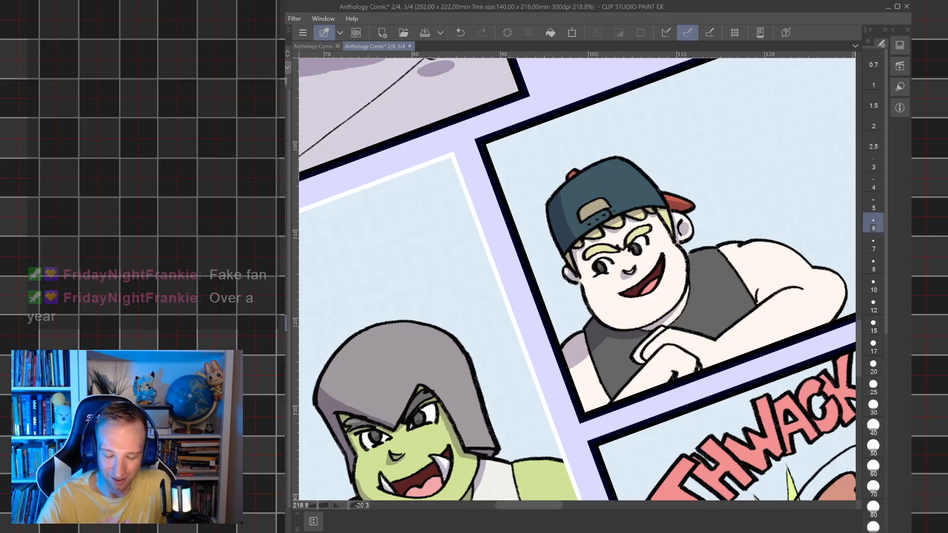
{"action": "left_click_drag", "start_coordinate": [642, 223], "coordinate": [662, 293]}
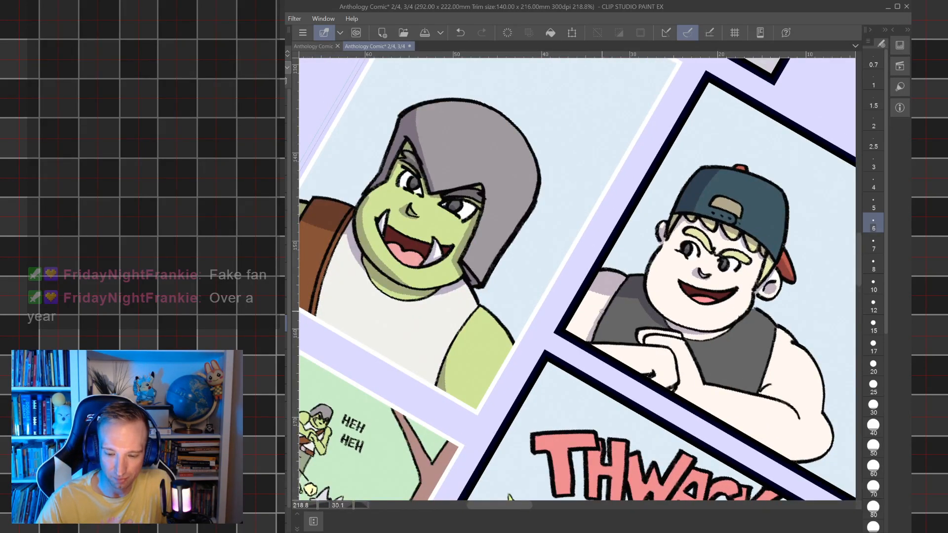
{"action": "left_click_drag", "start_coordinate": [642, 282], "coordinate": [605, 258]}
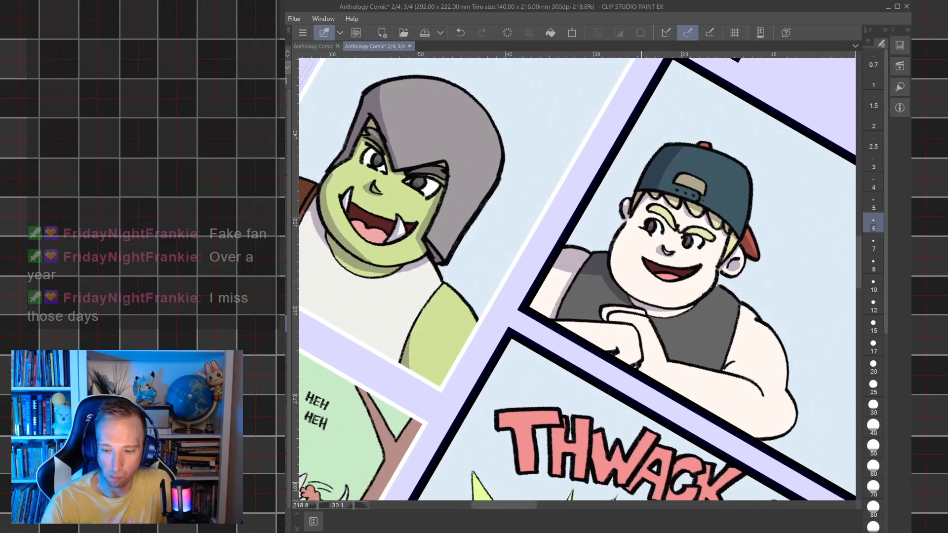
{"action": "left_click_drag", "start_coordinate": [725, 365], "coordinate": [734, 338]}
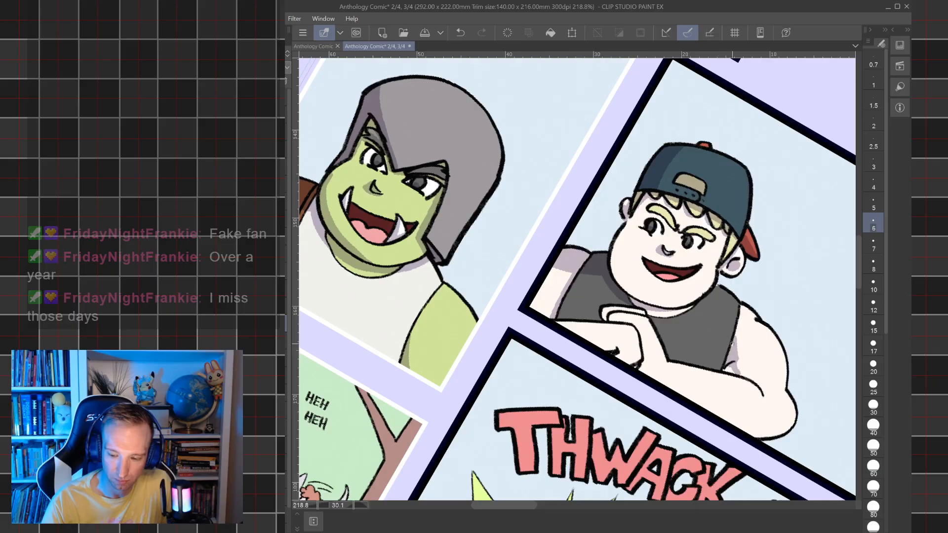
{"action": "left_click_drag", "start_coordinate": [736, 327], "coordinate": [741, 303]}
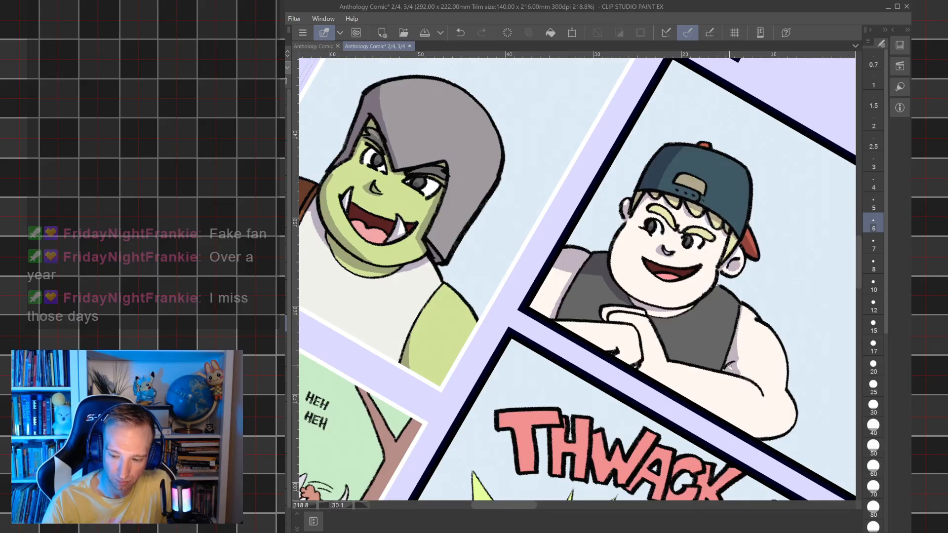
{"action": "left_click_drag", "start_coordinate": [727, 361], "coordinate": [740, 336]}
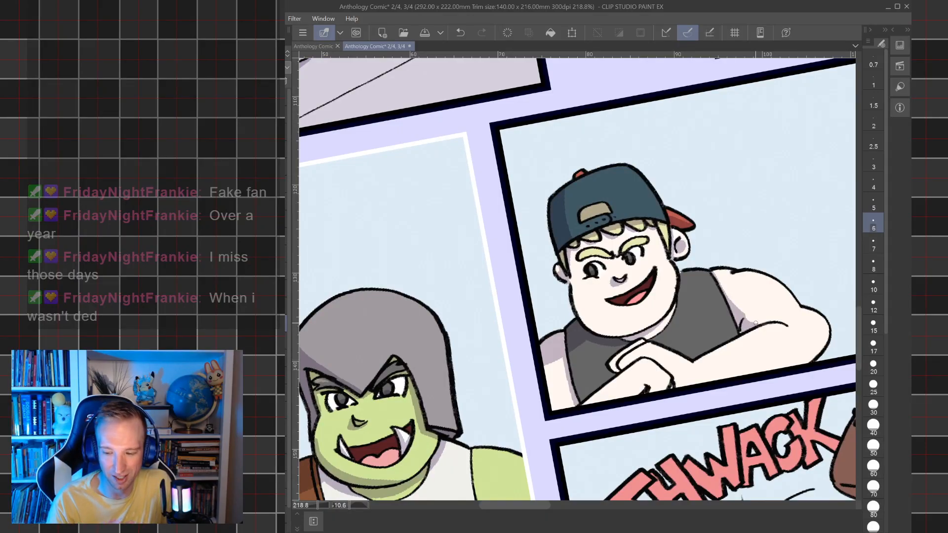
- Shade the crease and elbow of the capped boy's folded arm and the undersides of his hands and wrists
{"action": "left_click_drag", "start_coordinate": [756, 324], "coordinate": [718, 298]}
{"action": "left_click_drag", "start_coordinate": [714, 347], "coordinate": [789, 302]}
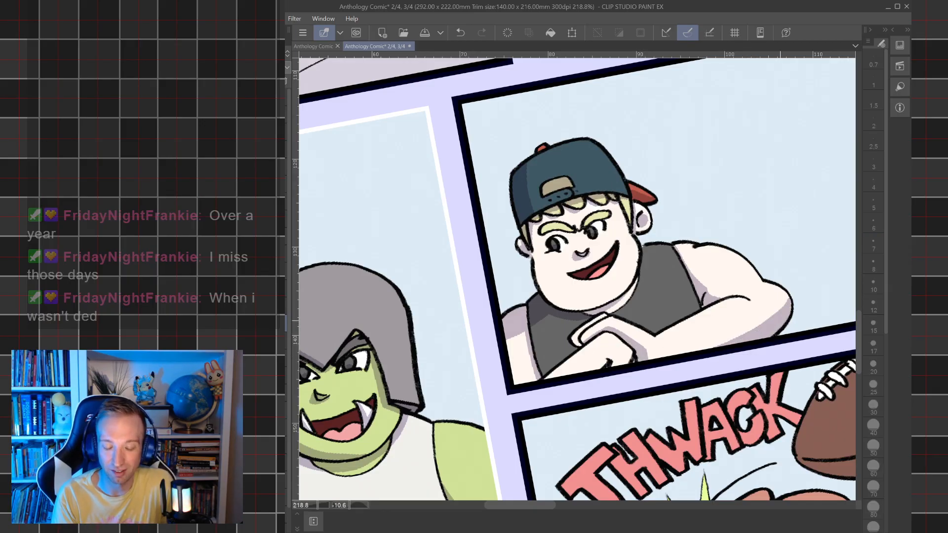
{"action": "key", "text": "p"}
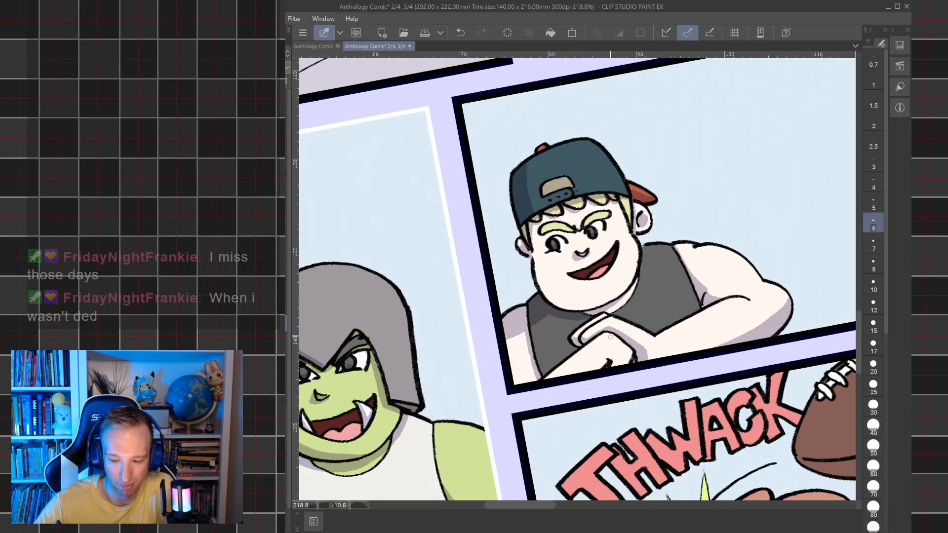
{"action": "left_click_drag", "start_coordinate": [609, 334], "coordinate": [629, 350]}
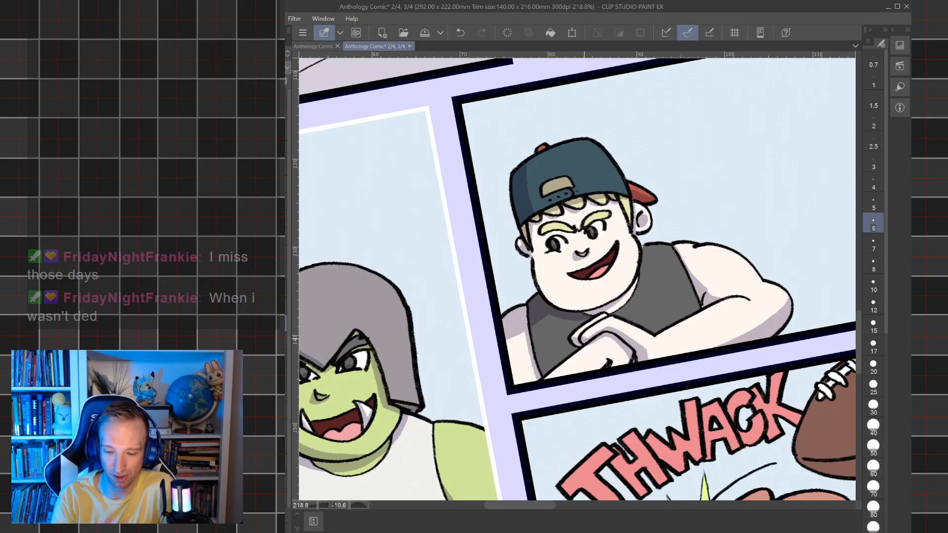
{"action": "left_click_drag", "start_coordinate": [584, 371], "coordinate": [630, 356]}
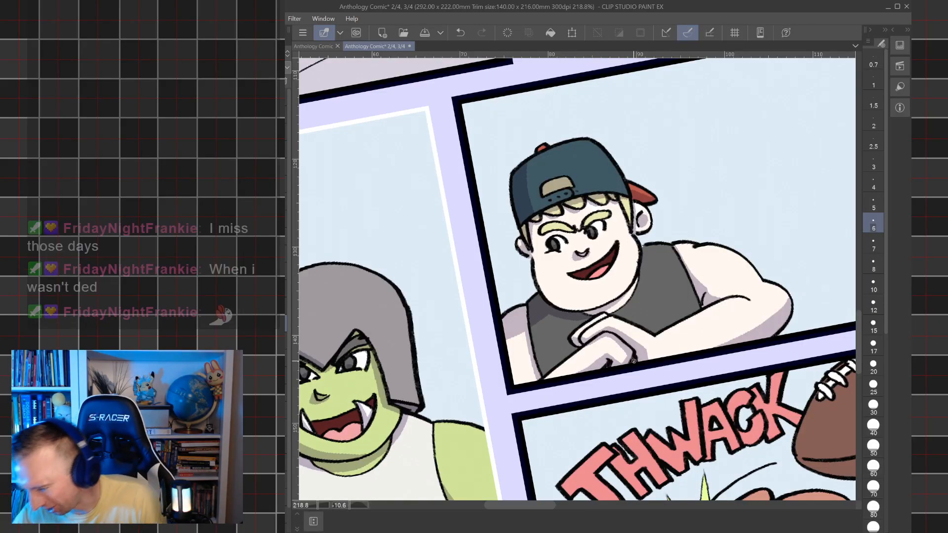
- Shade the football thrower's shirt shoulder, the neck beneath his chin, and the lower edge of his jaw
{"action": "left_click_drag", "start_coordinate": [633, 361], "coordinate": [538, 454]}
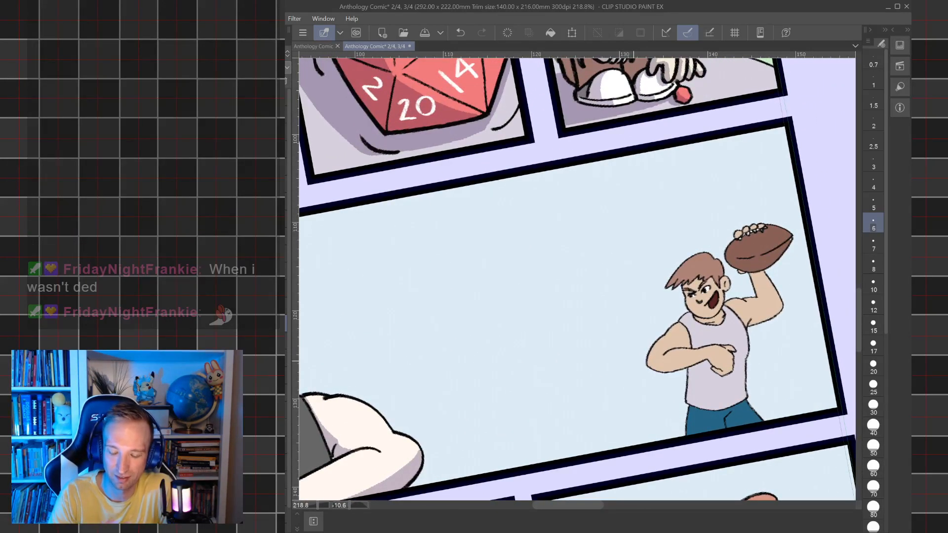
{"action": "scroll", "coordinate": [709, 295], "scroll_direction": "up", "scroll_amount": 4}
{"action": "scroll", "coordinate": [722, 316], "scroll_direction": "up", "scroll_amount": 2}
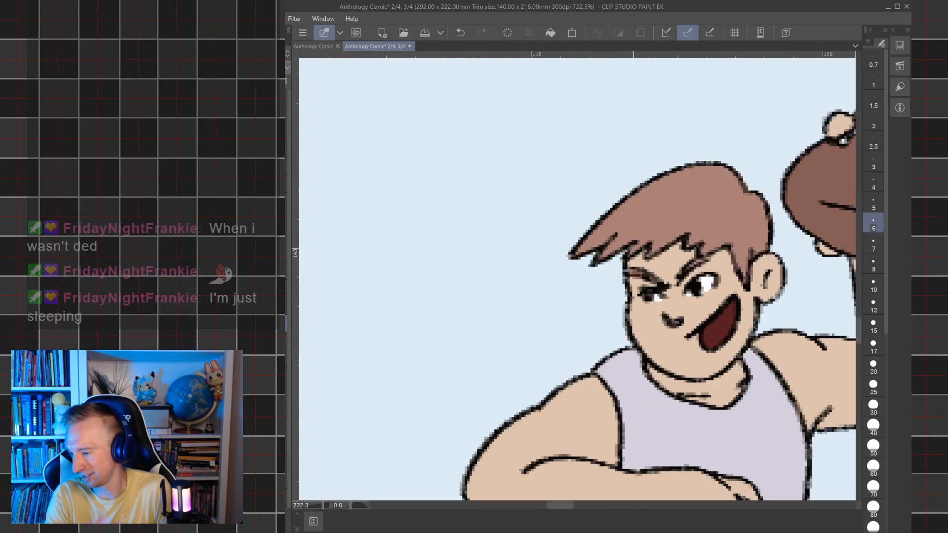
{"action": "left_click_drag", "start_coordinate": [634, 361], "coordinate": [585, 357]}
{"action": "scroll", "coordinate": [676, 330], "scroll_direction": "up", "scroll_amount": 1}
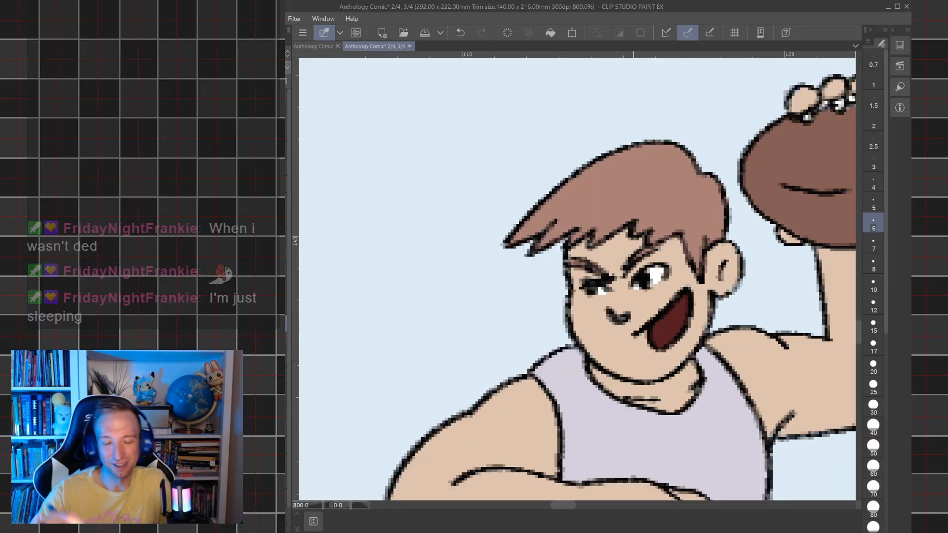
{"action": "mouse_move", "coordinate": [538, 374]}
{"action": "left_mouse_down"}
{"action": "mouse_move", "coordinate": [593, 373]}
{"action": "mouse_move", "coordinate": [546, 374]}
{"action": "mouse_move", "coordinate": [537, 365]}
{"action": "mouse_move", "coordinate": [549, 376]}
{"action": "mouse_move", "coordinate": [530, 381]}
{"action": "mouse_move", "coordinate": [610, 380]}
{"action": "mouse_move", "coordinate": [547, 364]}
{"action": "mouse_move", "coordinate": [576, 358]}
{"action": "mouse_move", "coordinate": [613, 381]}
{"action": "mouse_move", "coordinate": [662, 388]}
{"action": "mouse_move", "coordinate": [696, 368]}
{"action": "left_mouse_up"}
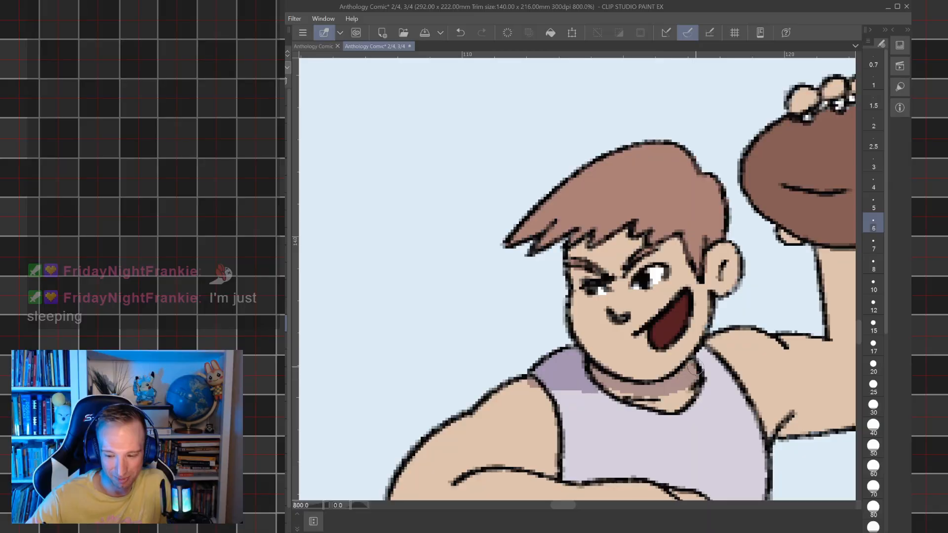
{"action": "mouse_move", "coordinate": [569, 305]}
{"action": "left_mouse_down"}
{"action": "mouse_move", "coordinate": [590, 348]}
{"action": "mouse_move", "coordinate": [642, 378]}
{"action": "mouse_move", "coordinate": [684, 371]}
{"action": "left_mouse_up"}
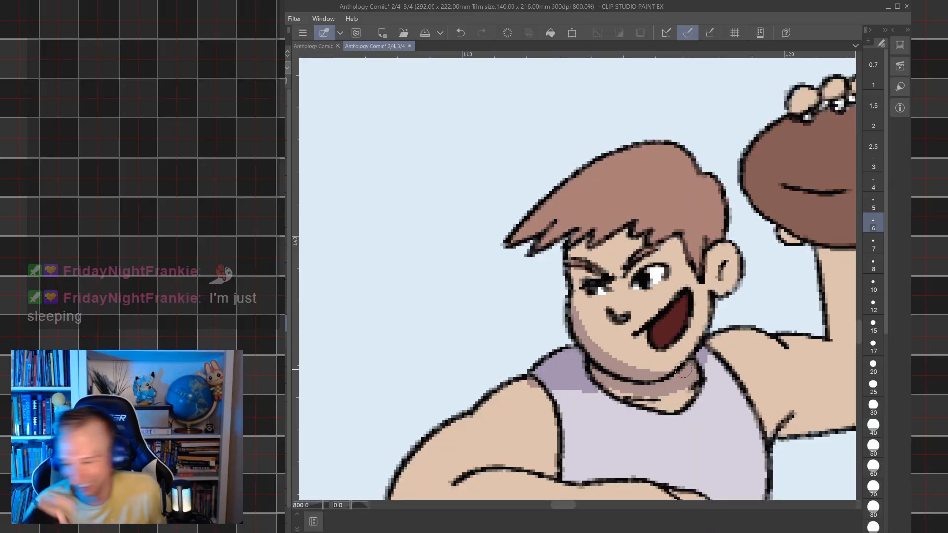
- Shade the inside of the football thrower's ear, the forehead beneath his fringe, and the lower edges of his brown hair
{"action": "mouse_move", "coordinate": [722, 273]}
{"action": "left_mouse_down"}
{"action": "mouse_move", "coordinate": [730, 265]}
{"action": "mouse_move", "coordinate": [726, 279]}
{"action": "left_mouse_up"}
{"action": "mouse_move", "coordinate": [597, 250]}
{"action": "left_mouse_down"}
{"action": "mouse_move", "coordinate": [629, 229]}
{"action": "mouse_move", "coordinate": [631, 242]}
{"action": "mouse_move", "coordinate": [639, 239]}
{"action": "mouse_move", "coordinate": [617, 232]}
{"action": "left_mouse_up"}
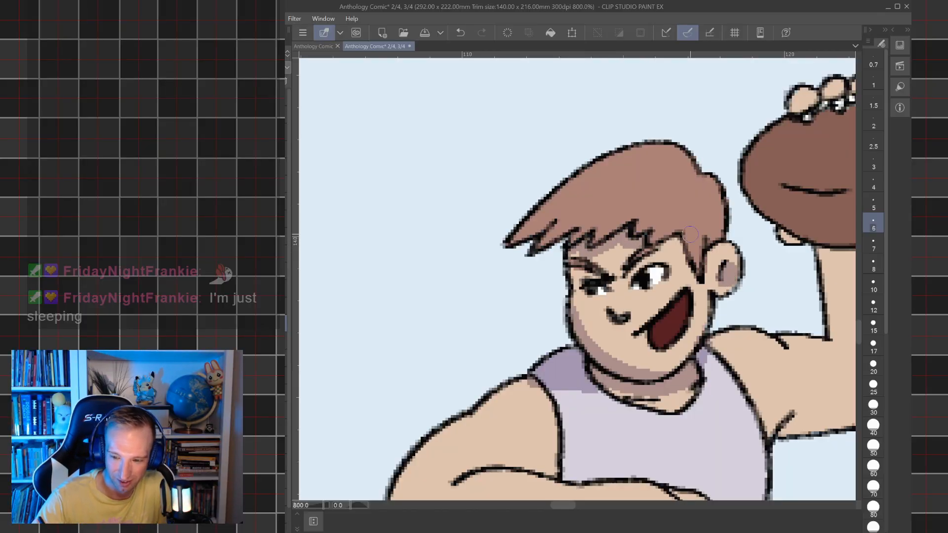
{"action": "mouse_move", "coordinate": [707, 240]}
{"action": "left_mouse_down"}
{"action": "mouse_move", "coordinate": [720, 218]}
{"action": "mouse_move", "coordinate": [707, 244]}
{"action": "left_mouse_up"}
{"action": "mouse_move", "coordinate": [536, 242]}
{"action": "left_mouse_down"}
{"action": "mouse_move", "coordinate": [548, 222]}
{"action": "mouse_move", "coordinate": [539, 243]}
{"action": "mouse_move", "coordinate": [582, 222]}
{"action": "mouse_move", "coordinate": [575, 237]}
{"action": "mouse_move", "coordinate": [614, 221]}
{"action": "mouse_move", "coordinate": [601, 239]}
{"action": "mouse_move", "coordinate": [653, 221]}
{"action": "mouse_move", "coordinate": [653, 246]}
{"action": "mouse_move", "coordinate": [669, 242]}
{"action": "mouse_move", "coordinate": [688, 267]}
{"action": "mouse_move", "coordinate": [683, 251]}
{"action": "mouse_move", "coordinate": [655, 242]}
{"action": "left_mouse_up"}
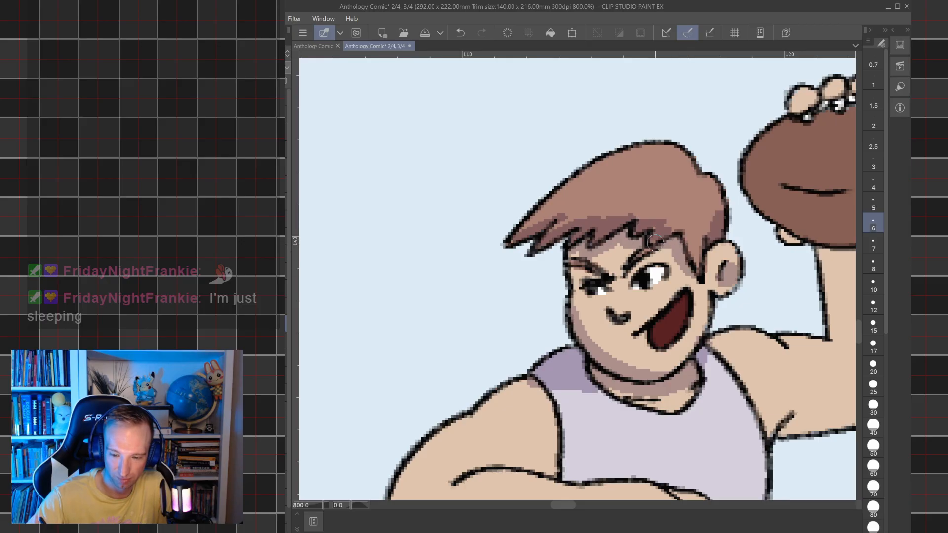
- Add shadows around the football thrower's eye and brow and beside his nose
{"action": "mouse_move", "coordinate": [587, 310]}
{"action": "left_mouse_down"}
{"action": "mouse_move", "coordinate": [571, 253]}
{"action": "mouse_move", "coordinate": [583, 254]}
{"action": "mouse_move", "coordinate": [577, 284]}
{"action": "left_mouse_up"}
{"action": "mouse_move", "coordinate": [577, 285]}
{"action": "left_mouse_down"}
{"action": "mouse_move", "coordinate": [612, 249]}
{"action": "mouse_move", "coordinate": [590, 271]}
{"action": "mouse_move", "coordinate": [615, 257]}
{"action": "left_mouse_up"}
{"action": "left_click_drag", "start_coordinate": [600, 311], "coordinate": [603, 318]}
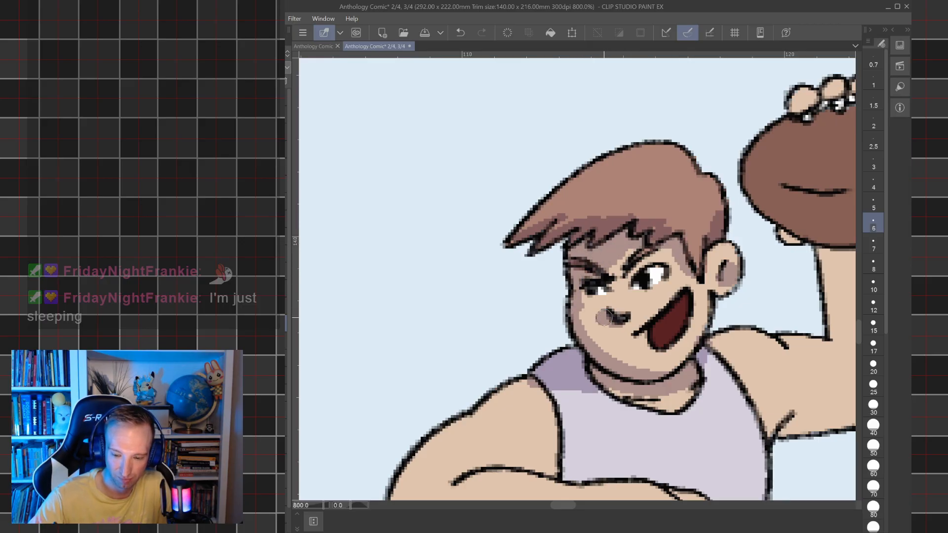
- Shade the underside of the football thrower's fist, thumb and bent forearm across his chest
{"action": "scroll", "coordinate": [606, 312], "scroll_direction": "down", "scroll_amount": 10}
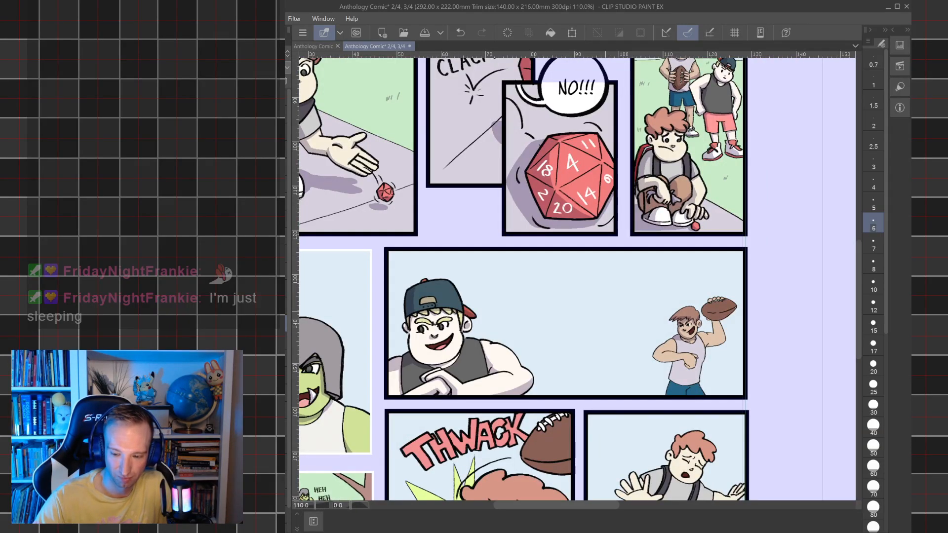
{"action": "scroll", "coordinate": [606, 312], "scroll_direction": "up", "scroll_amount": 5}
{"action": "scroll", "coordinate": [739, 390], "scroll_direction": "up", "scroll_amount": 3}
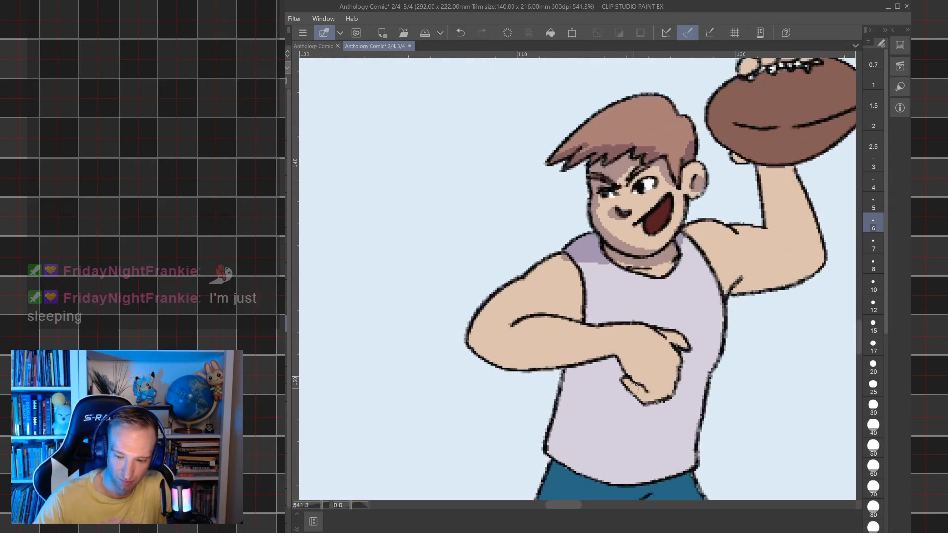
{"action": "mouse_move", "coordinate": [637, 390]}
{"action": "left_mouse_down"}
{"action": "mouse_move", "coordinate": [644, 399]}
{"action": "mouse_move", "coordinate": [625, 360]}
{"action": "mouse_move", "coordinate": [662, 397]}
{"action": "mouse_move", "coordinate": [642, 388]}
{"action": "mouse_move", "coordinate": [674, 378]}
{"action": "mouse_move", "coordinate": [674, 343]}
{"action": "mouse_move", "coordinate": [684, 347]}
{"action": "left_mouse_up"}
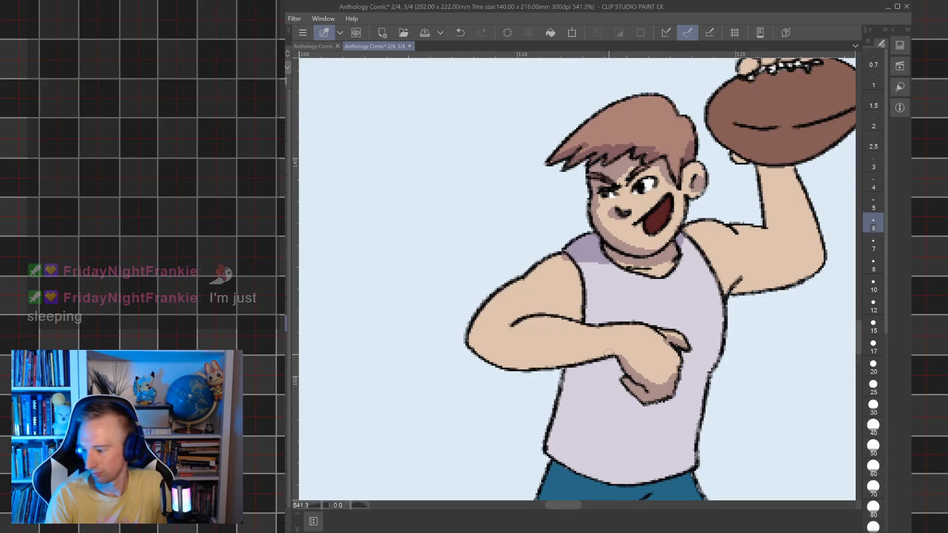
{"action": "left_click_drag", "start_coordinate": [627, 365], "coordinate": [684, 328]}
{"action": "left_click_drag", "start_coordinate": [566, 360], "coordinate": [623, 348]}
{"action": "left_click_drag", "start_coordinate": [624, 345], "coordinate": [568, 379]}
{"action": "mouse_move", "coordinate": [498, 387]}
{"action": "left_mouse_down"}
{"action": "mouse_move", "coordinate": [515, 388]}
{"action": "mouse_move", "coordinate": [561, 359]}
{"action": "mouse_move", "coordinate": [608, 302]}
{"action": "left_mouse_up"}
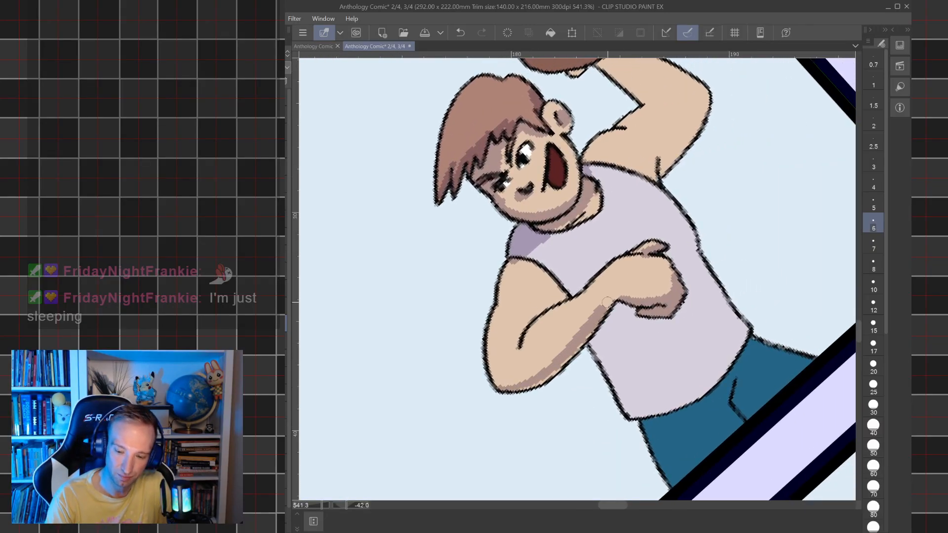